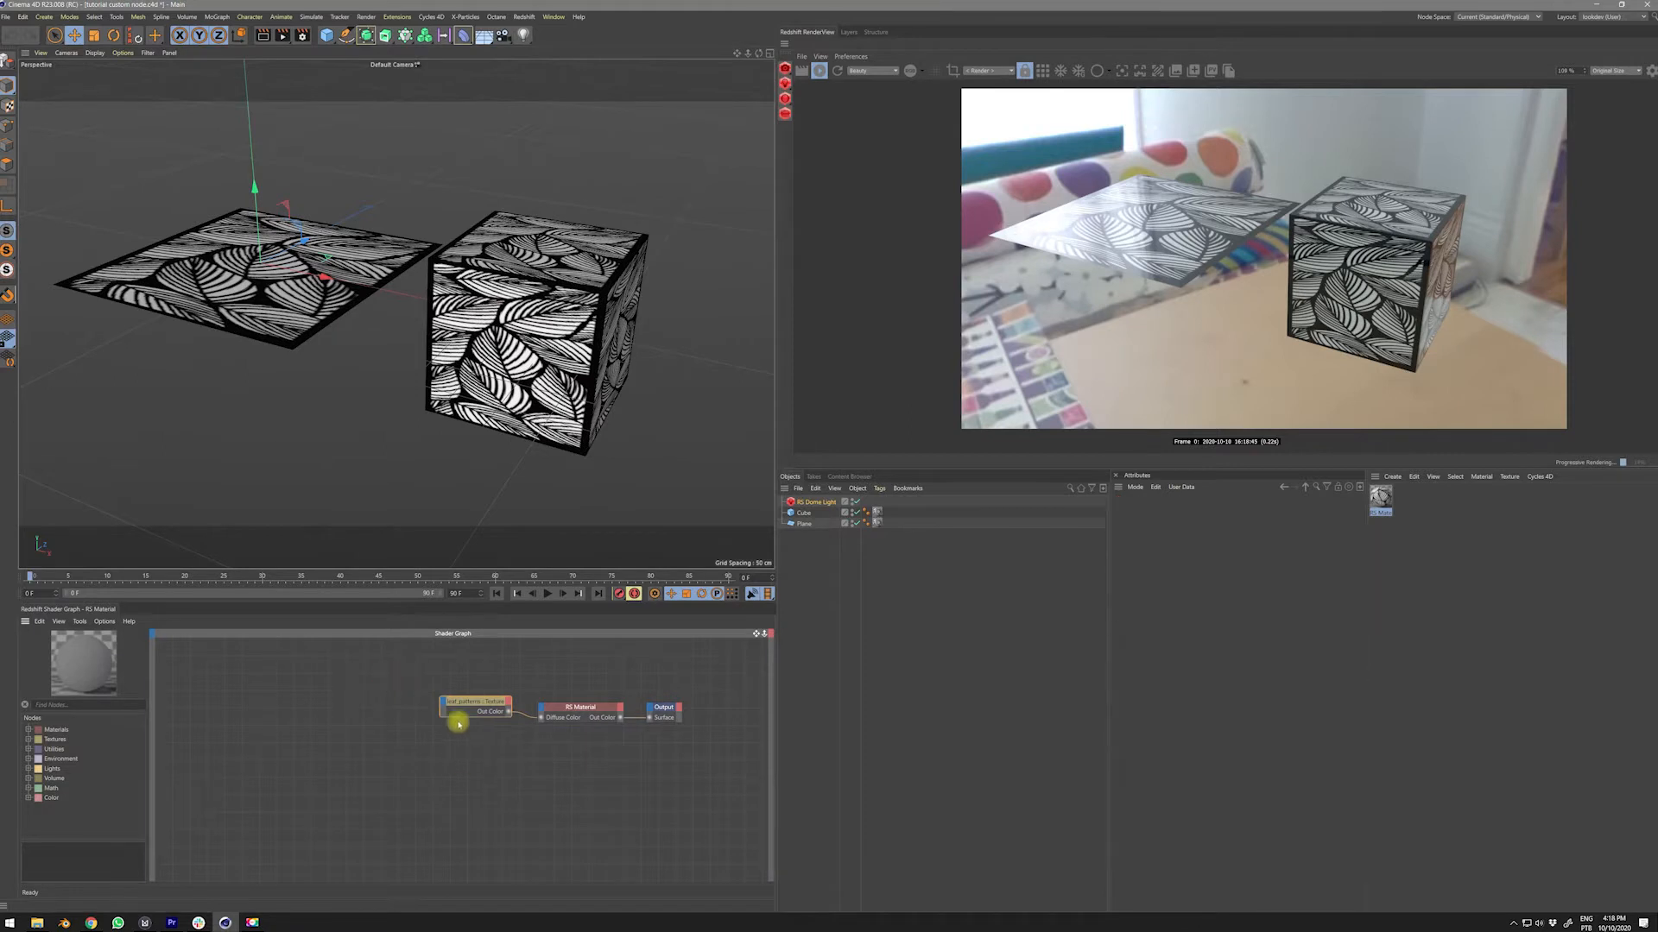
- Try other UV remap scale and offset values on the leaf pattern texture node, and undo those changes
mouse_move(471, 701)
left_mouse_down()
mouse_move(485, 703)
mouse_move(481, 747)
mouse_move(458, 705)
mouse_move(459, 723)
left_mouse_up()
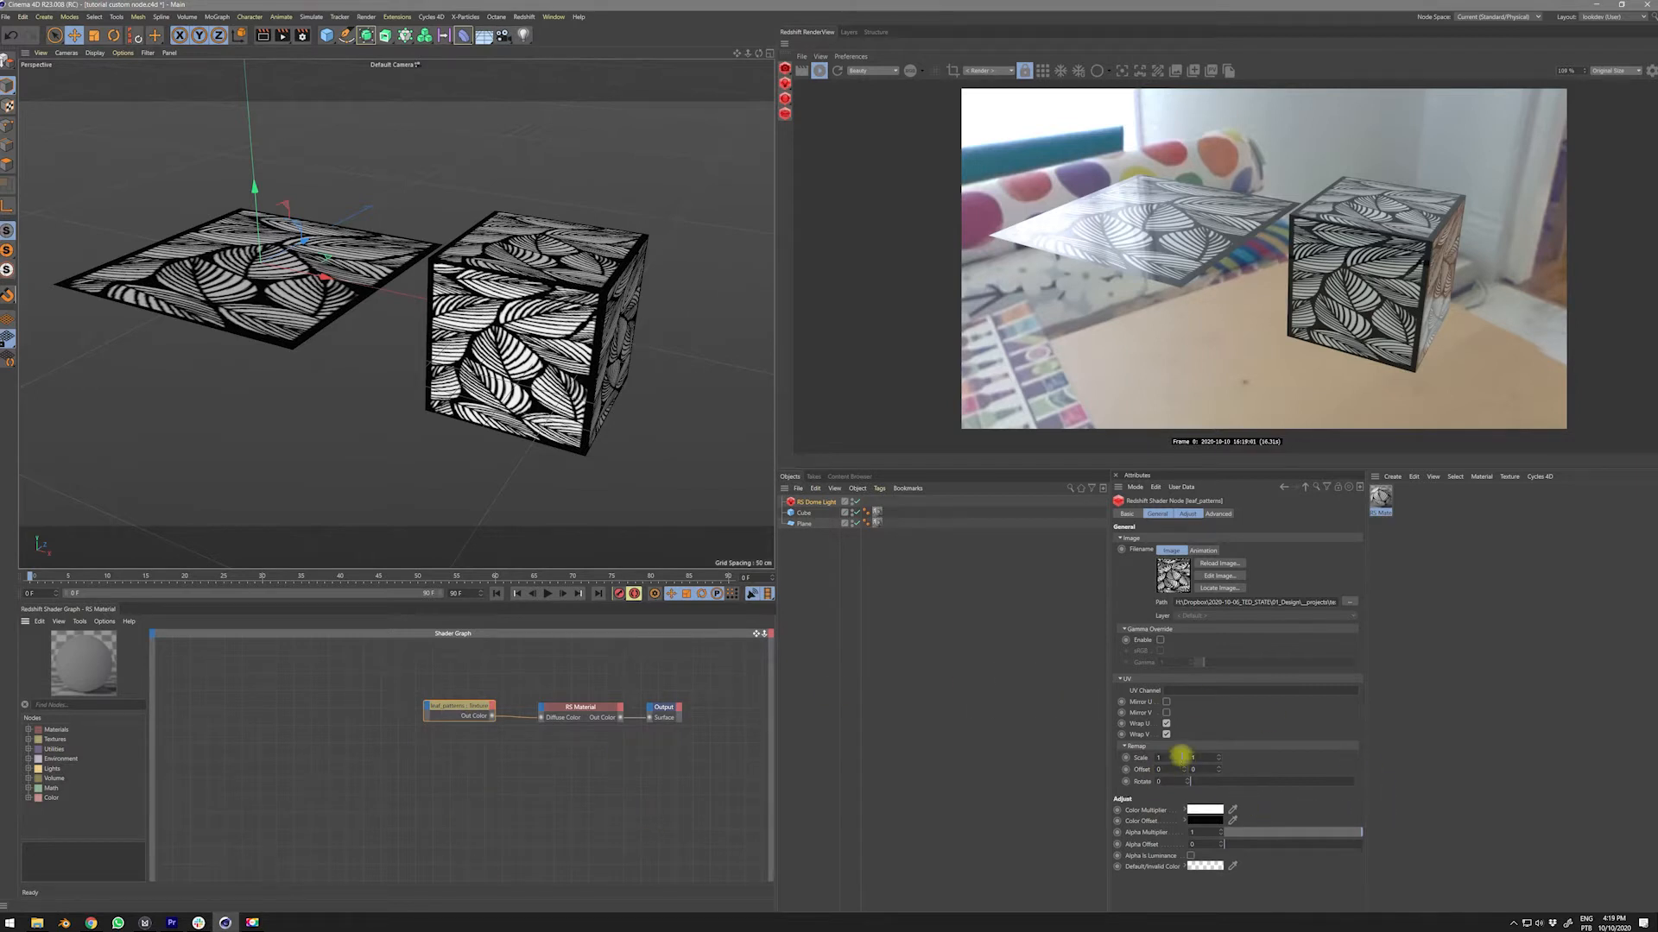
left_click_drag(1185, 758, 1177, 748)
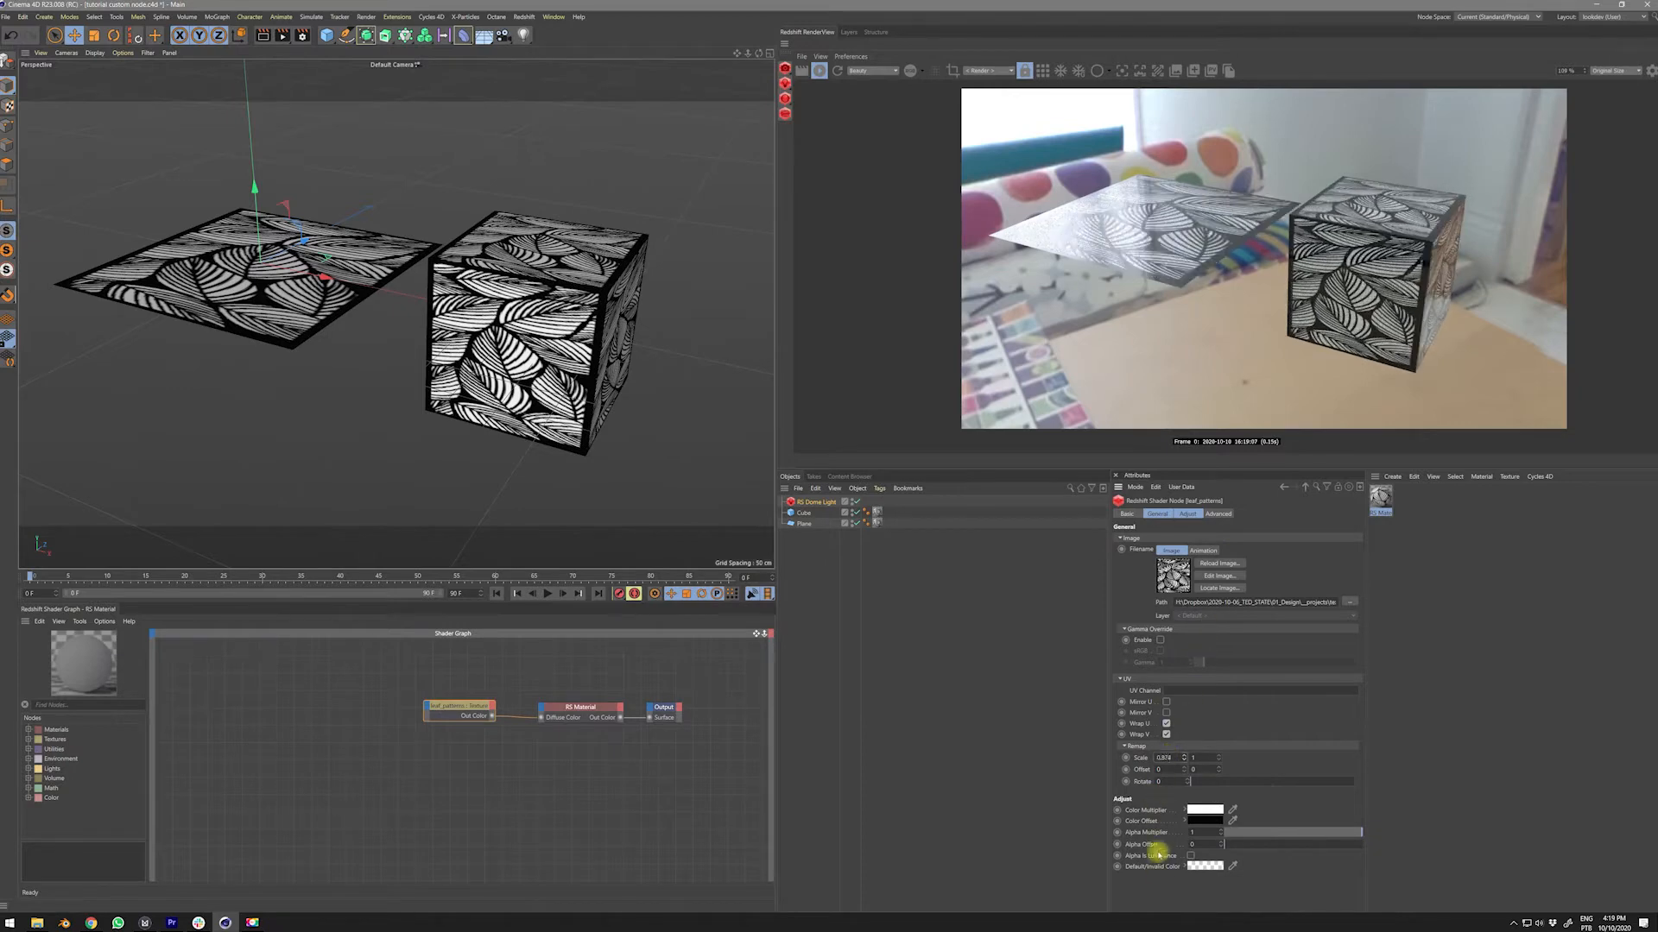
key("ctrl+z")
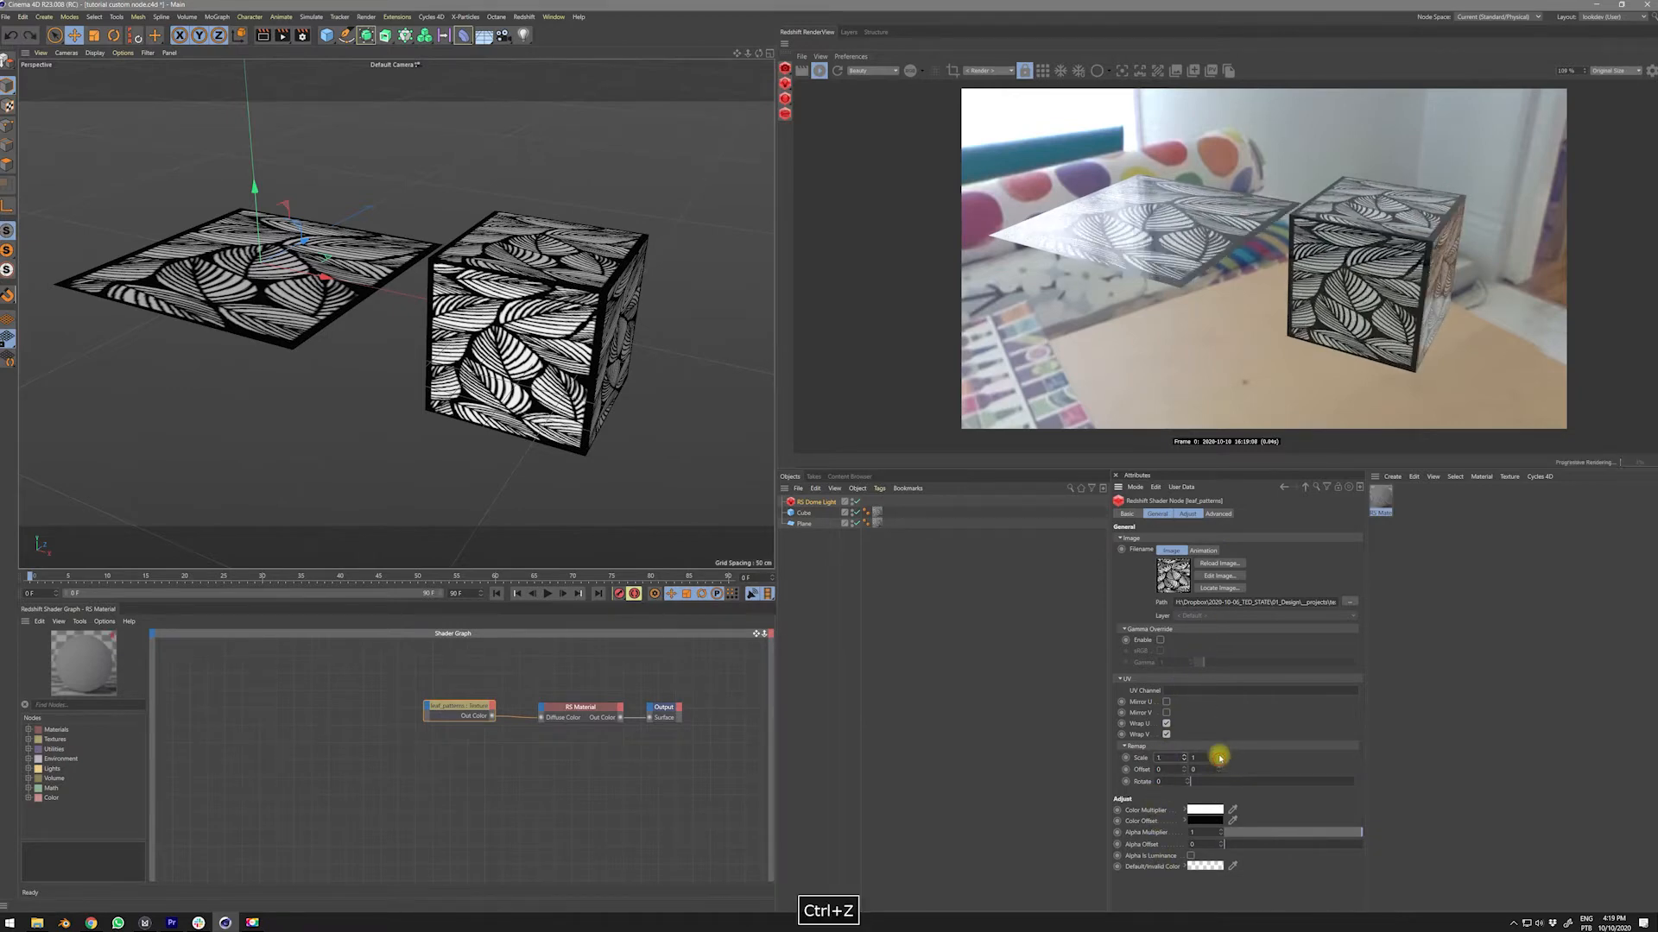
left_click_drag(1184, 769, 1282, 783)
key("ctrl+z")
key("ctrl+z")
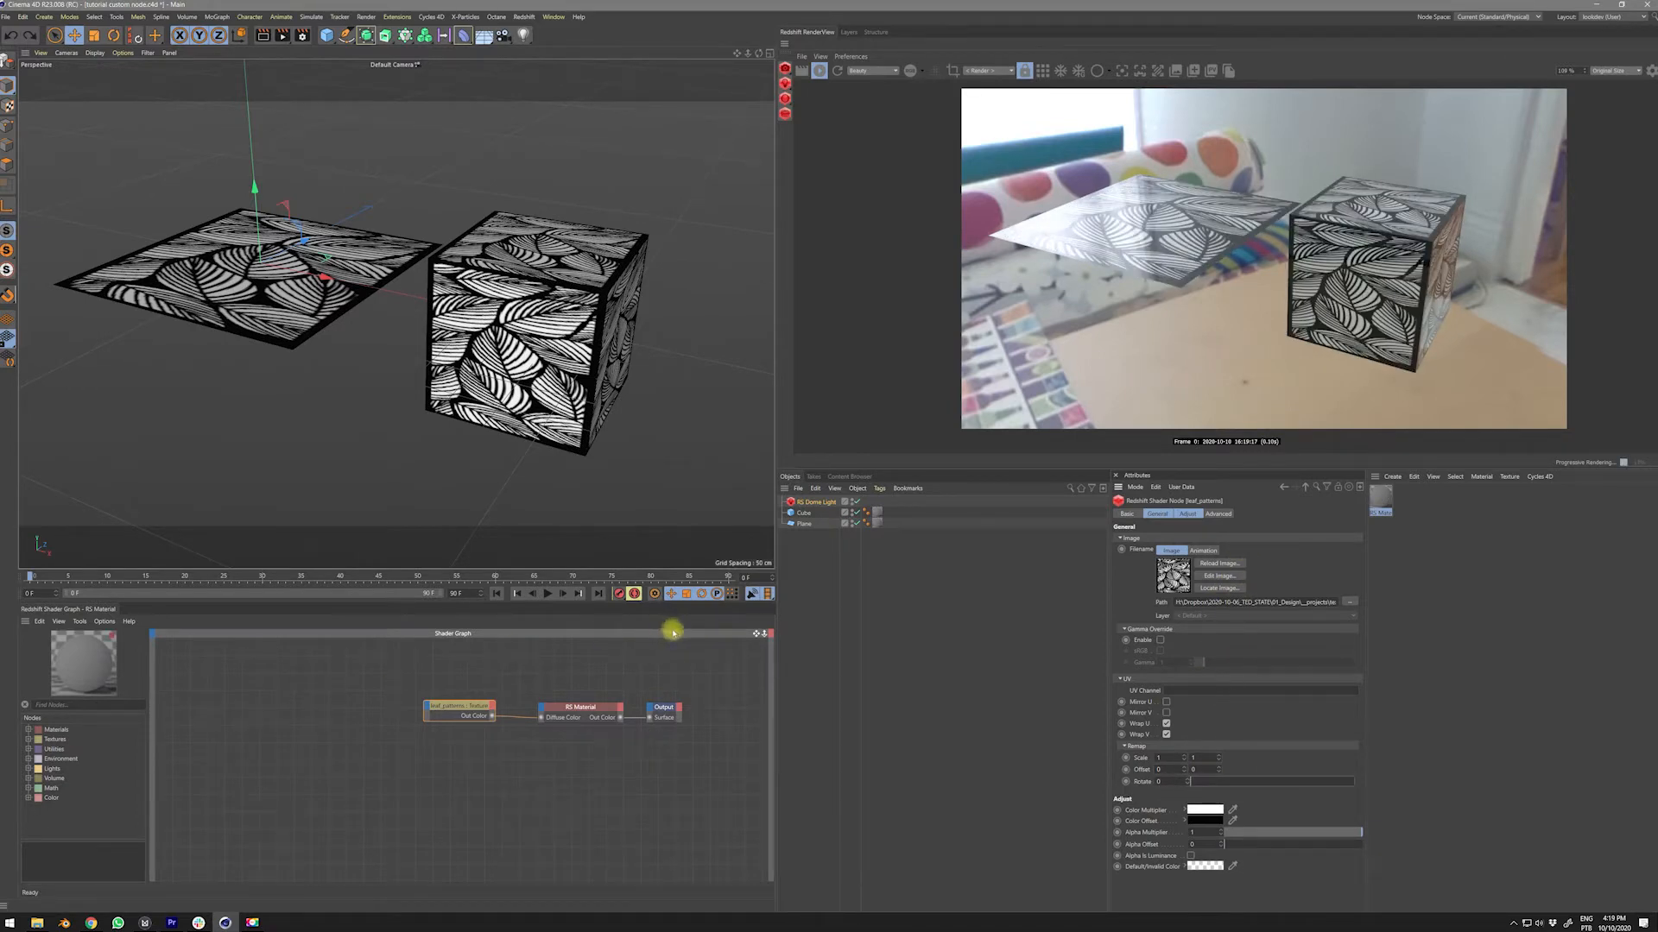
- Make three copies of the leaf pattern texture node below the original in the shader graph
left_click_drag(474, 695, 486, 829)
middle_click_drag(571, 786, 662, 795, "alt")
left_click(395, 702)
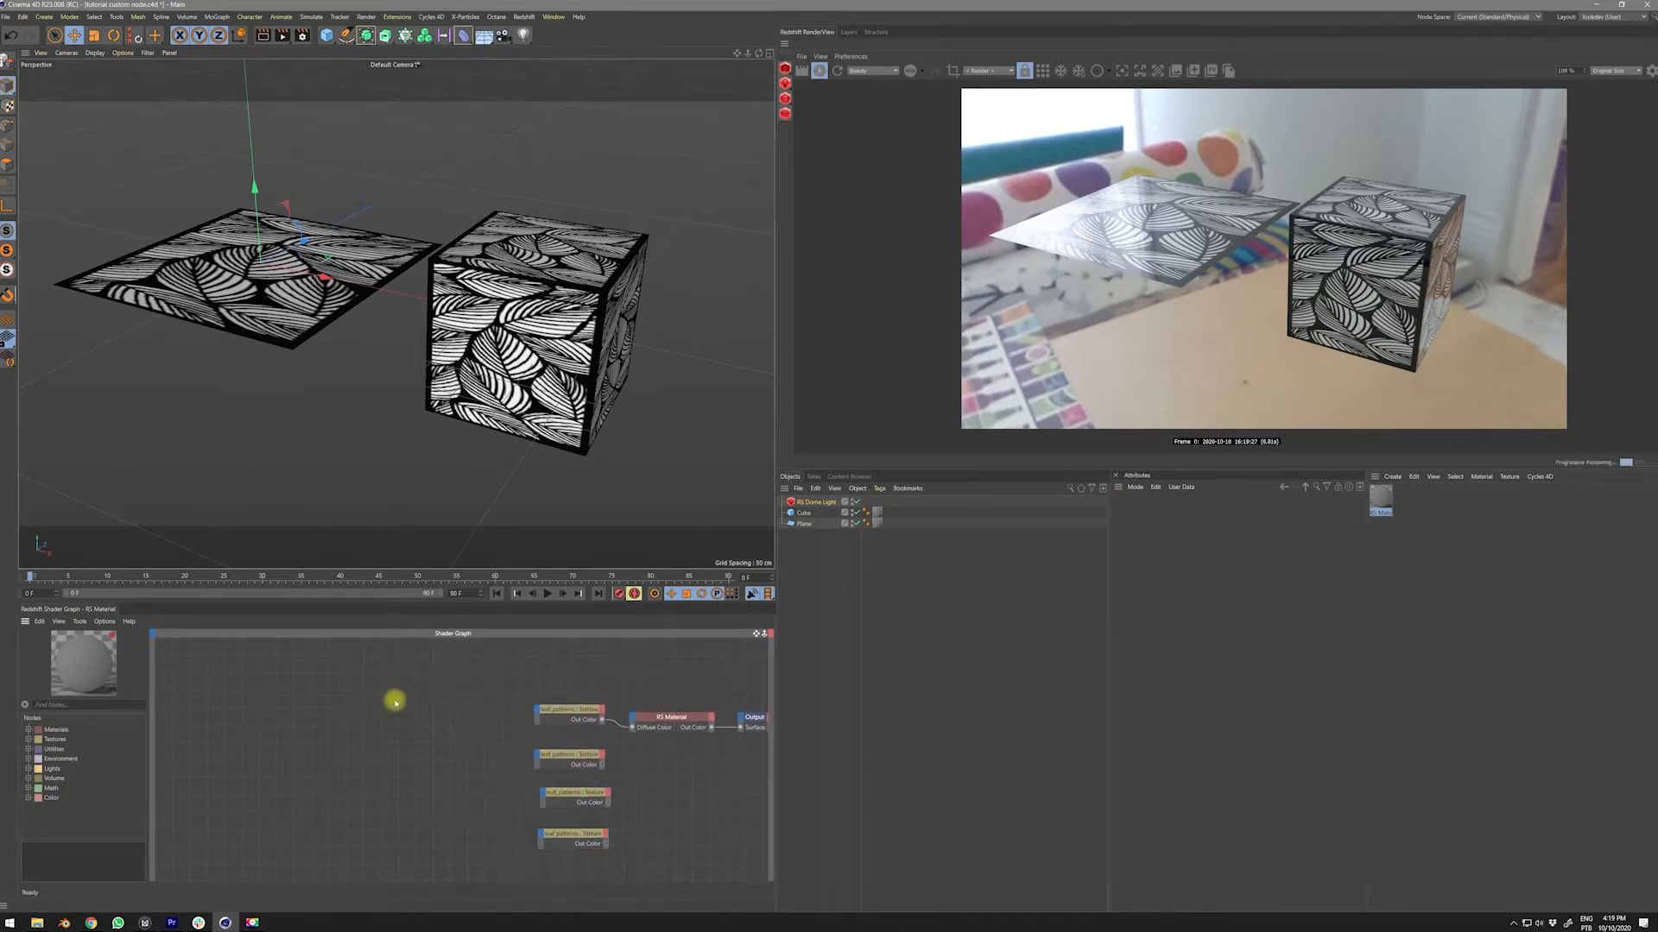
- Examine the attributes of the original texture node and its copies by selecting them individually and together
left_click_drag(354, 673, 571, 753)
left_click(562, 801)
left_click(580, 764)
left_click_drag(507, 834, 588, 871)
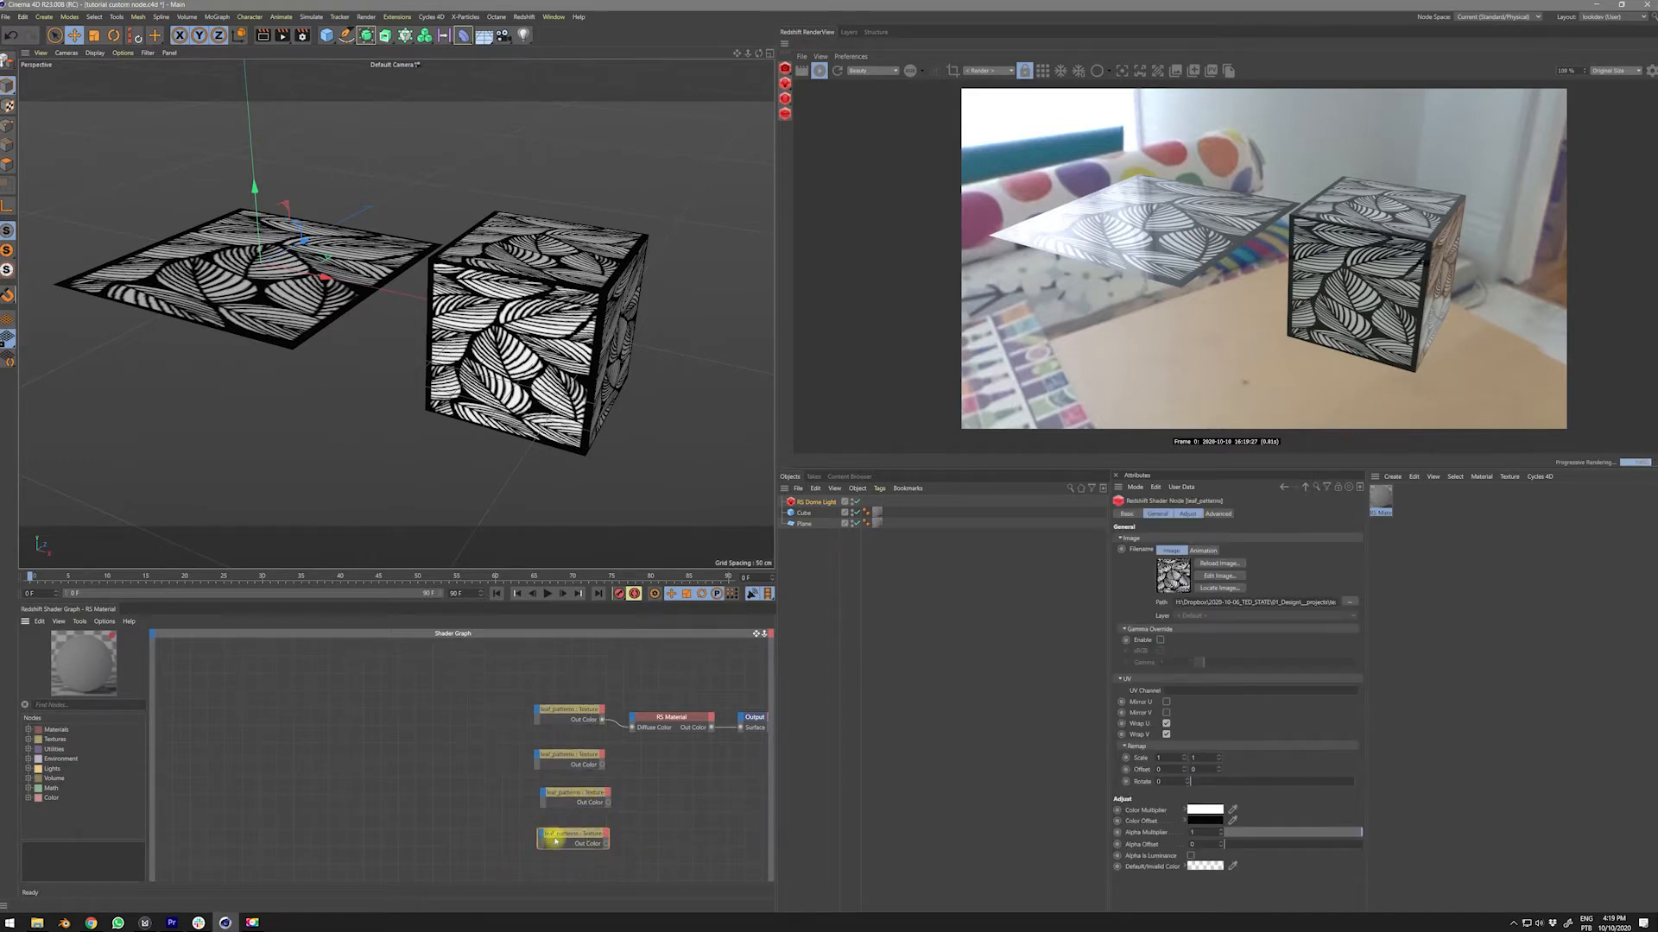
left_click(556, 838, "ctrl")
left_click(557, 758, "ctrl")
left_click(572, 839, "shift")
left_click(570, 712)
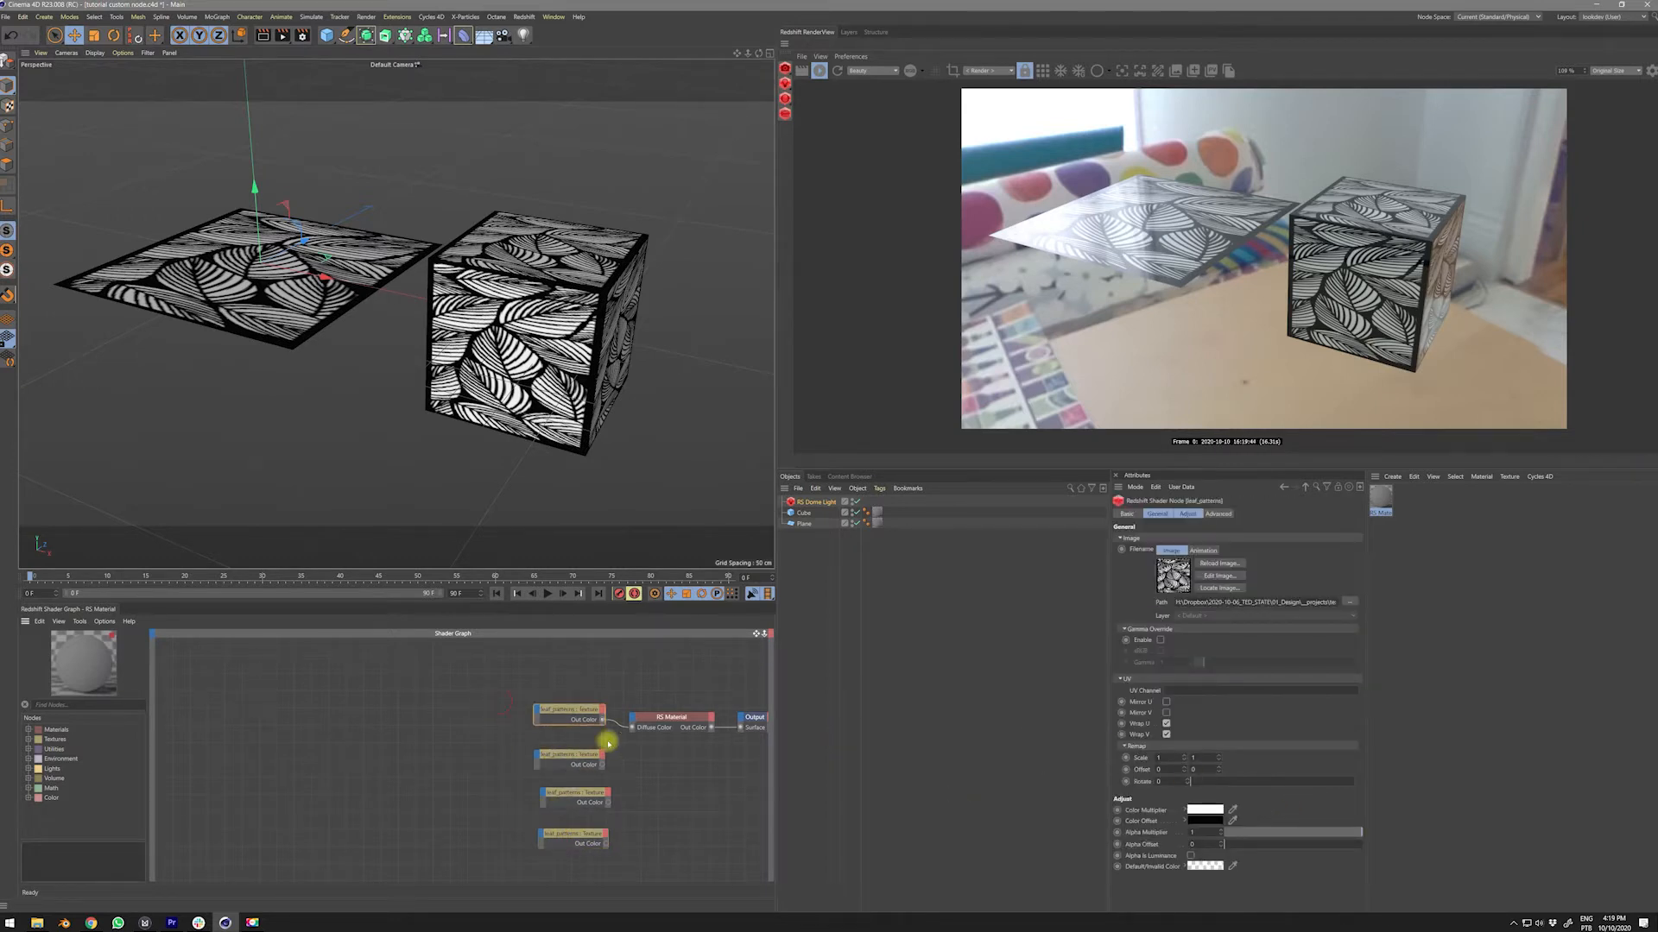
left_click(575, 795, "shift")
left_click(416, 736)
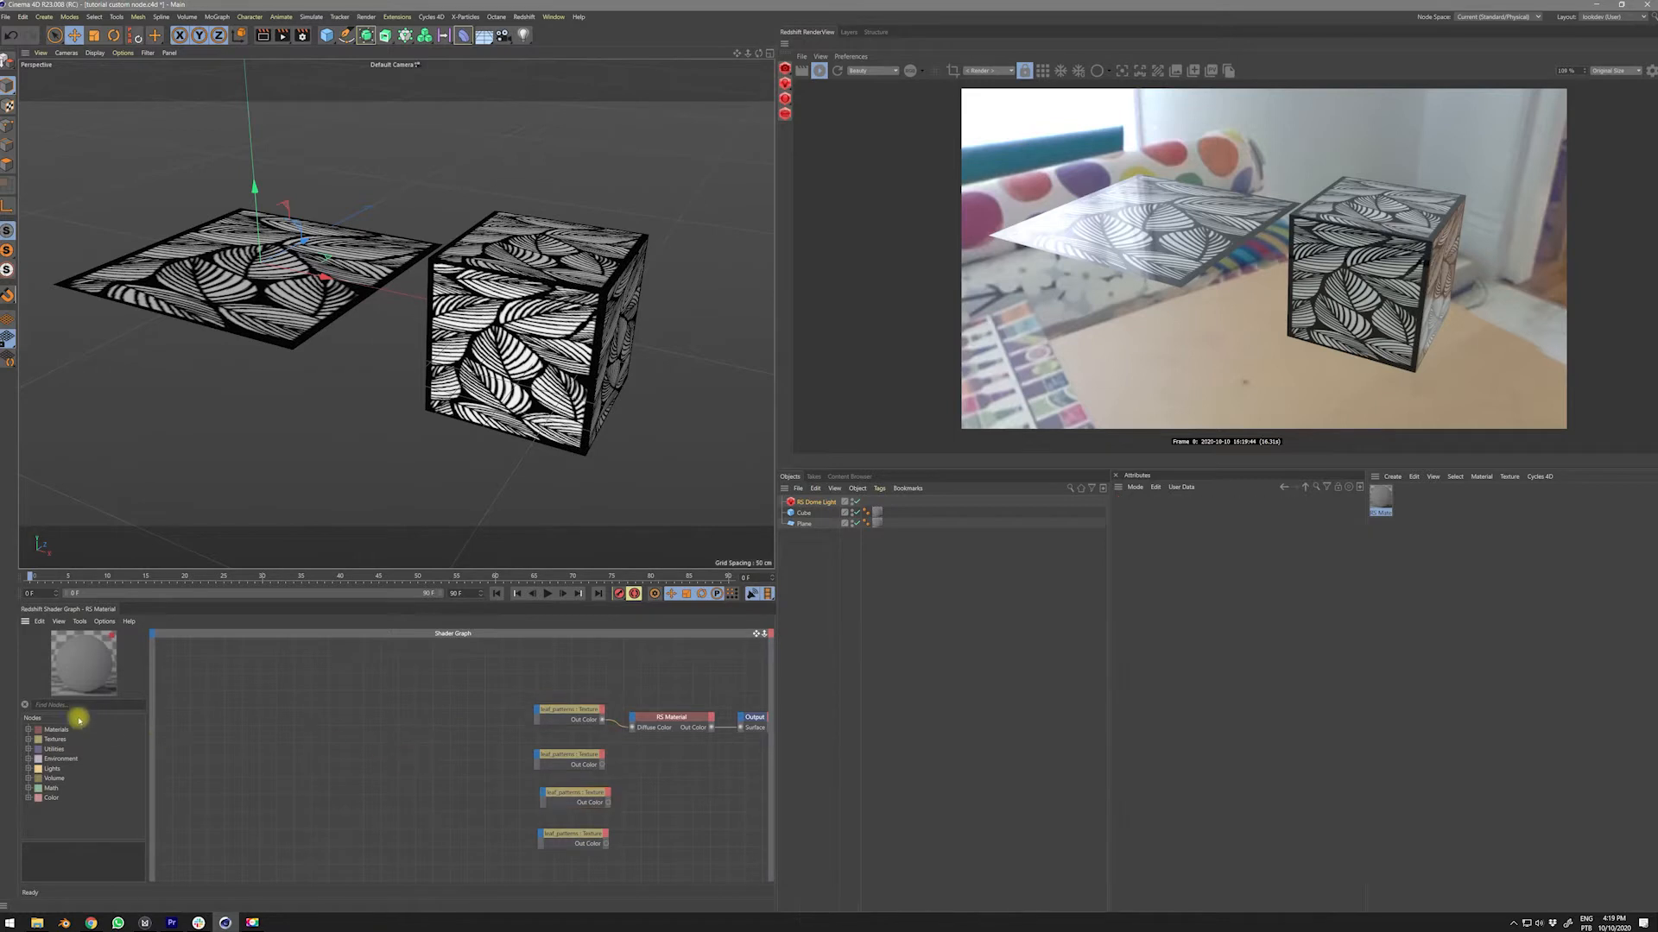
- Delete the three copied texture nodes, keeping only the one connected to RS Material
type("b")
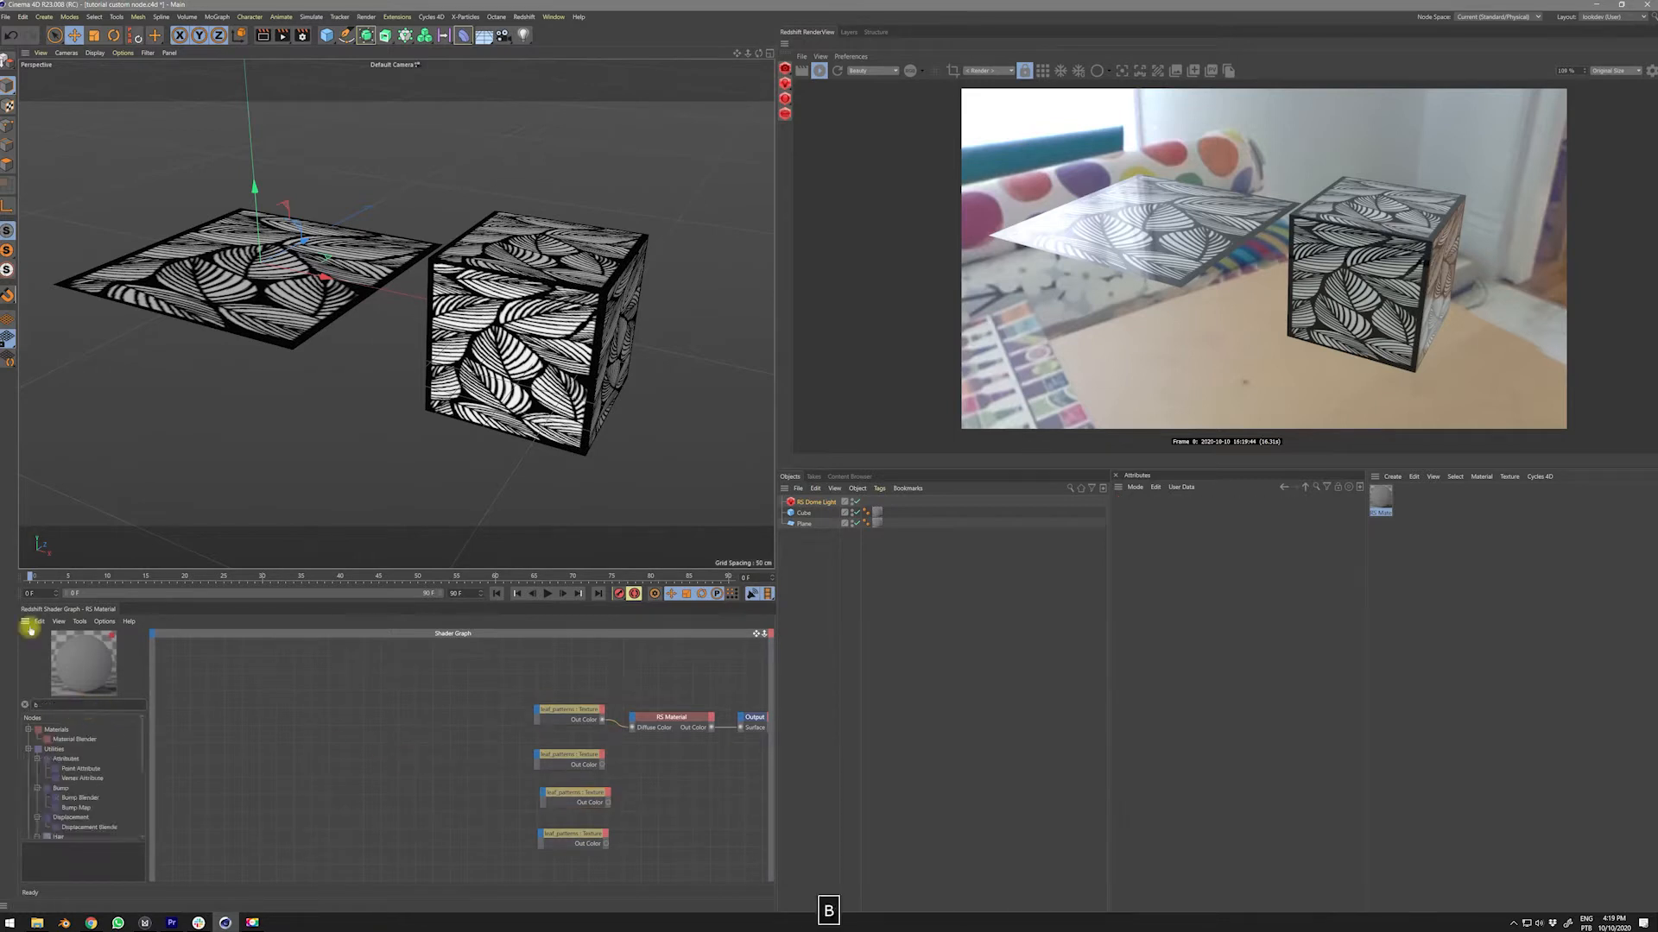
key("BackSpace")
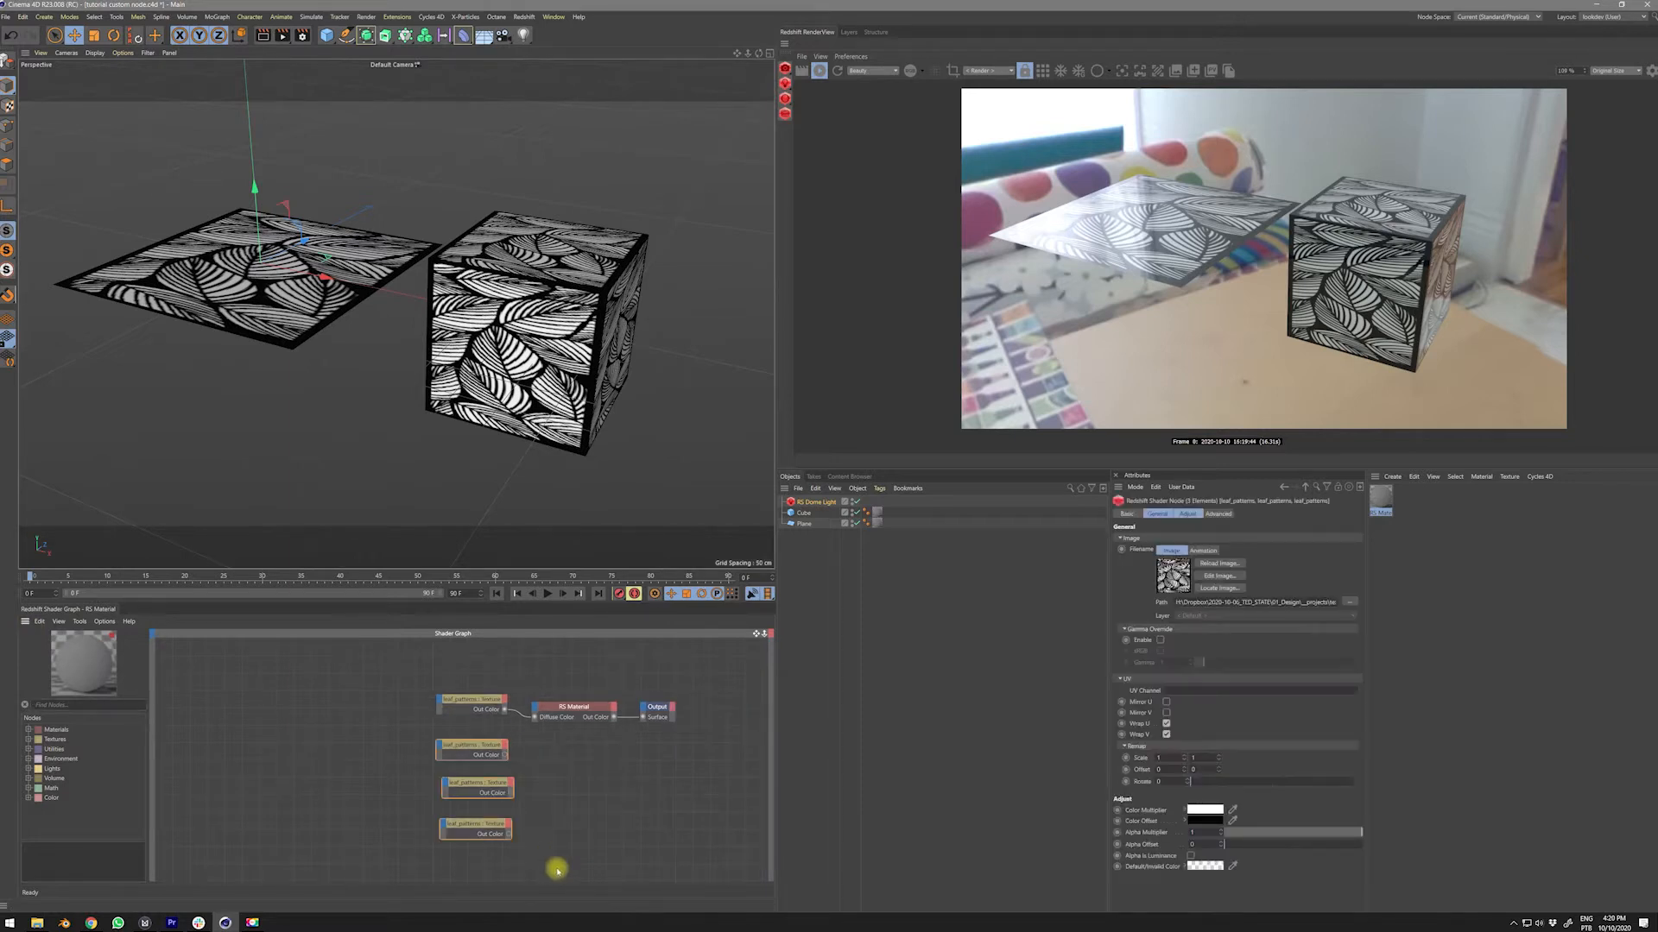
key("Delete")
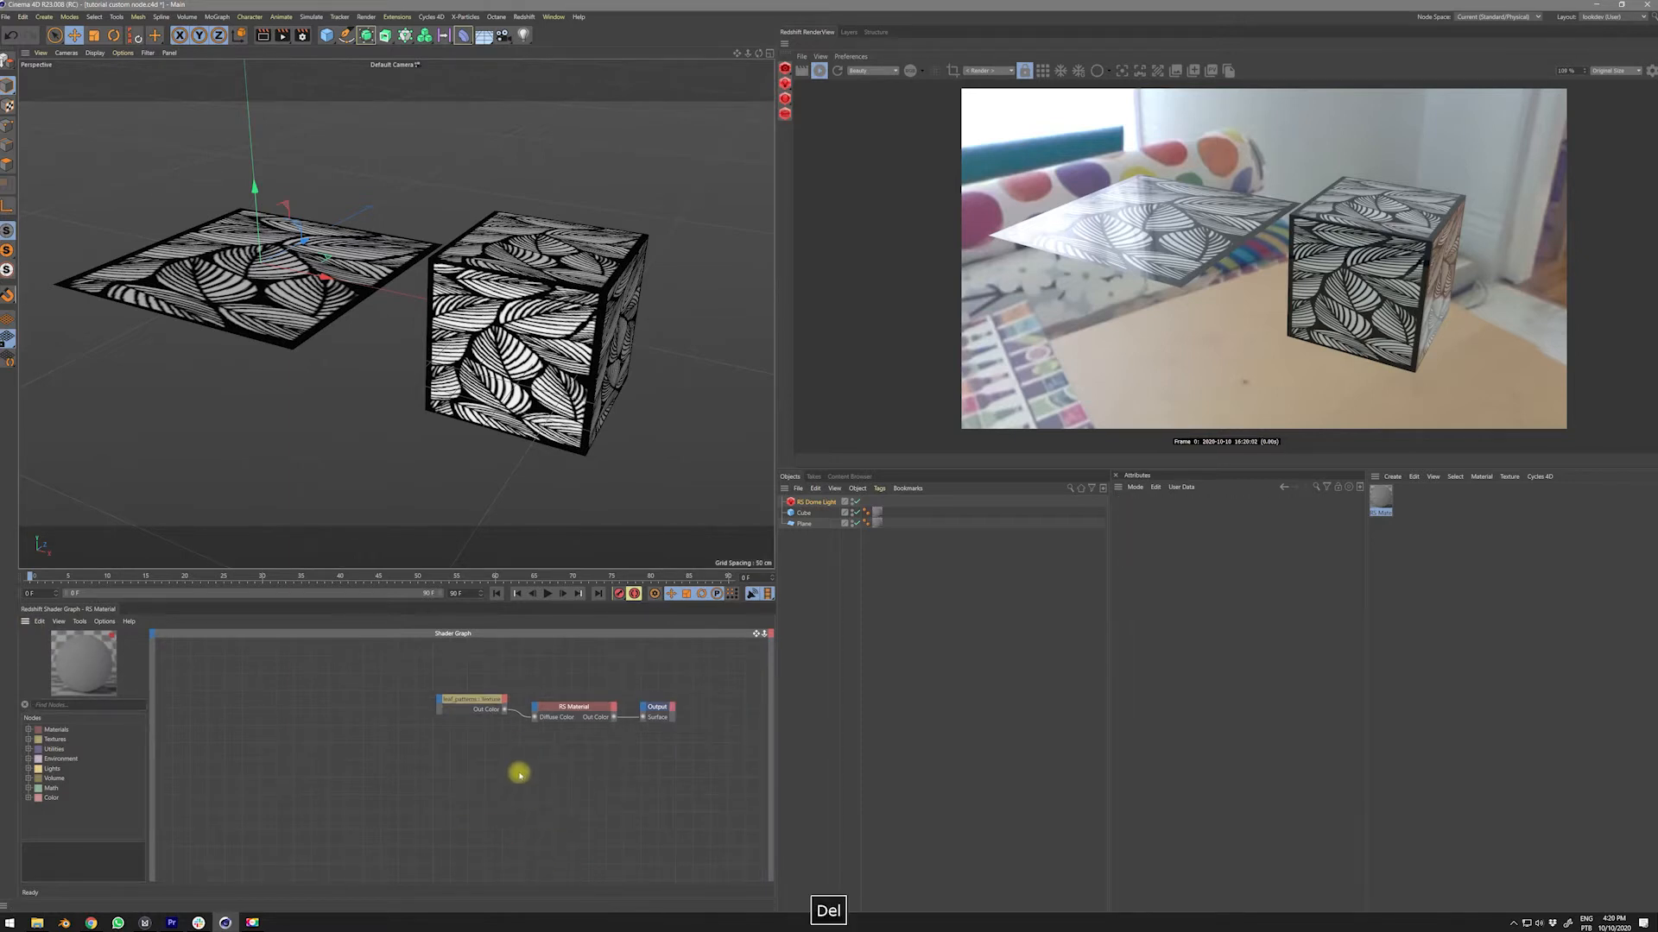
- Rearrange the texture, RS Material and Output nodes in the shader graph, leaving the texture node selected
left_click(483, 701)
left_click_drag(483, 701, 553, 719)
left_click_drag(660, 708, 669, 726)
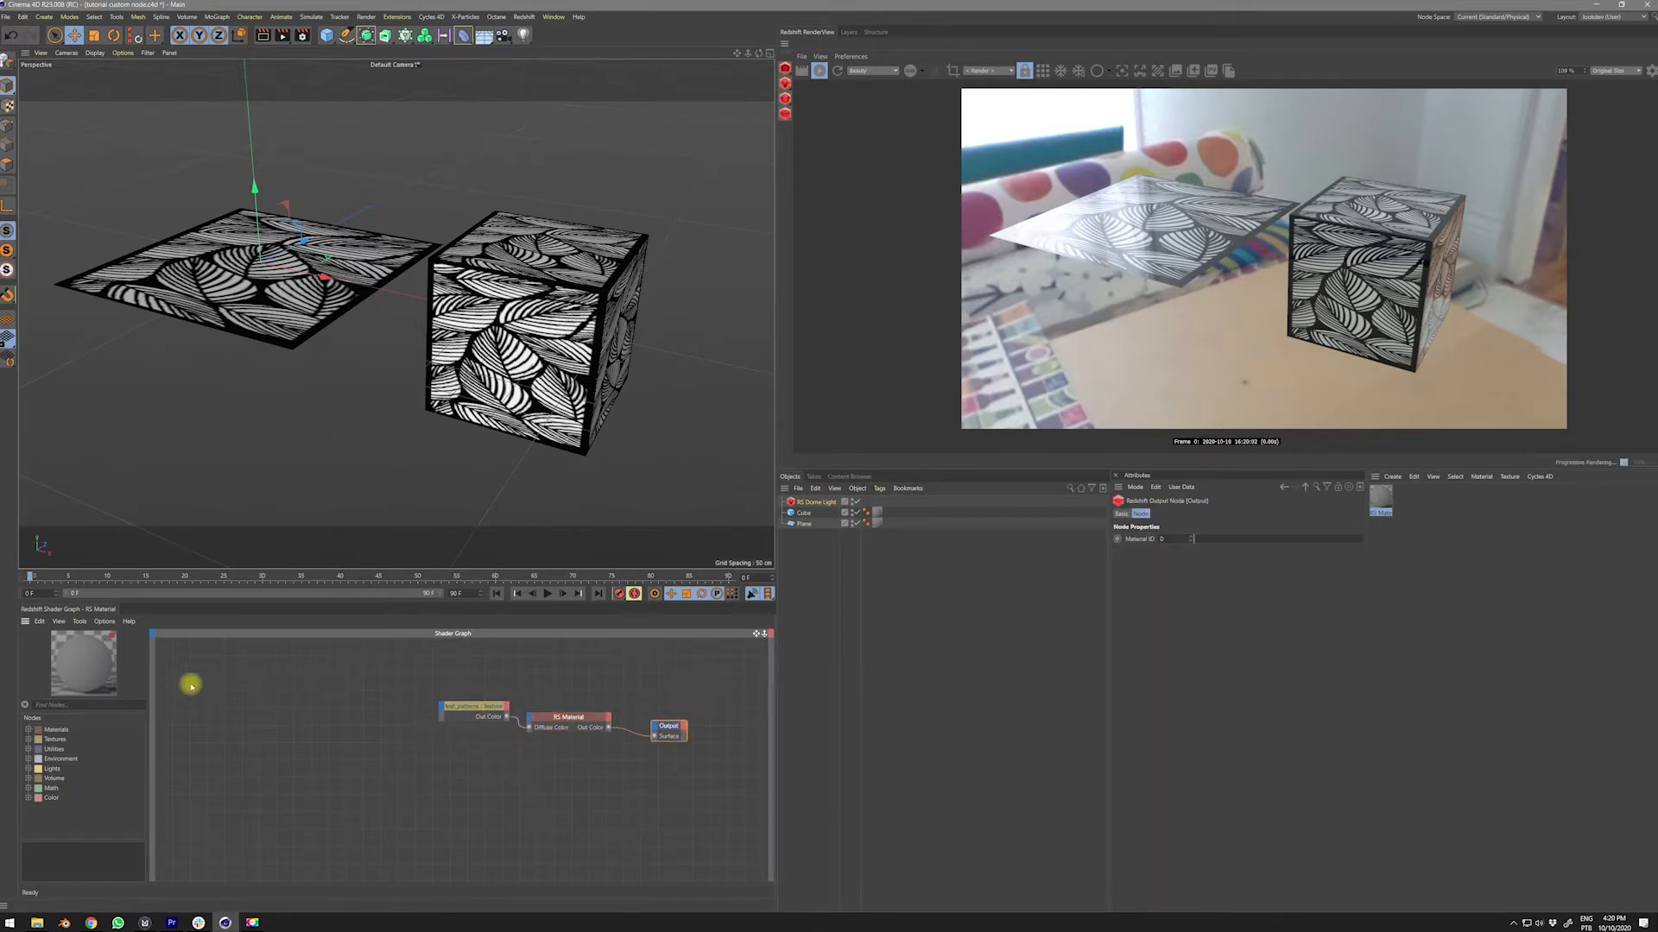
left_click(474, 716)
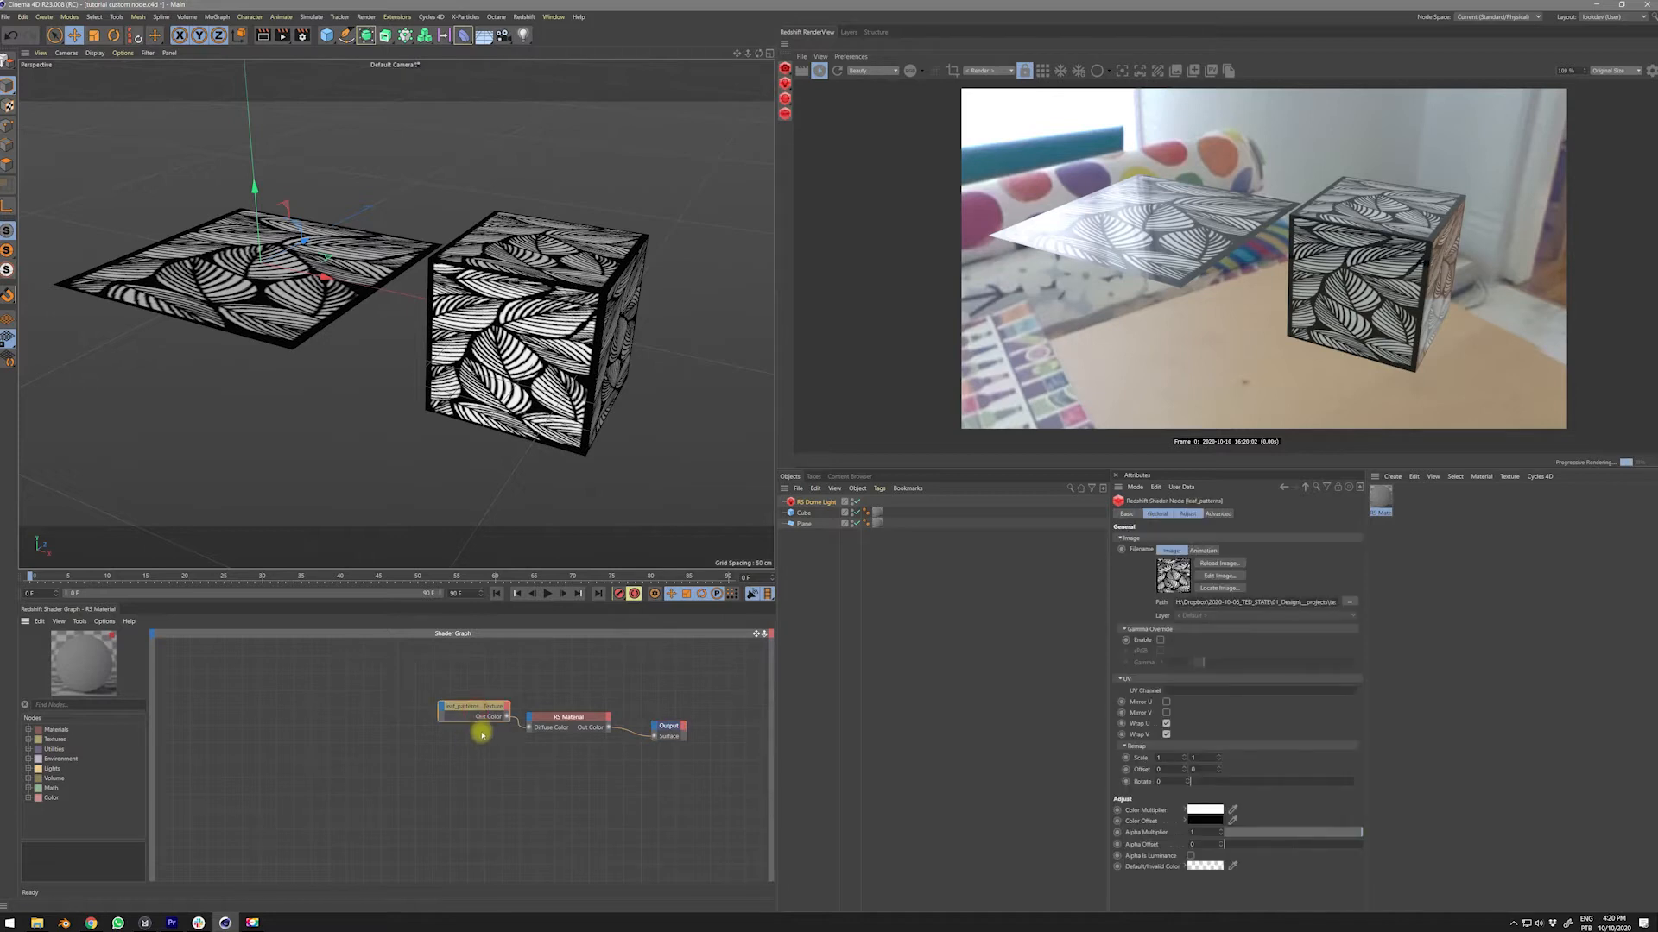
key("shift+c")
key("Escape")
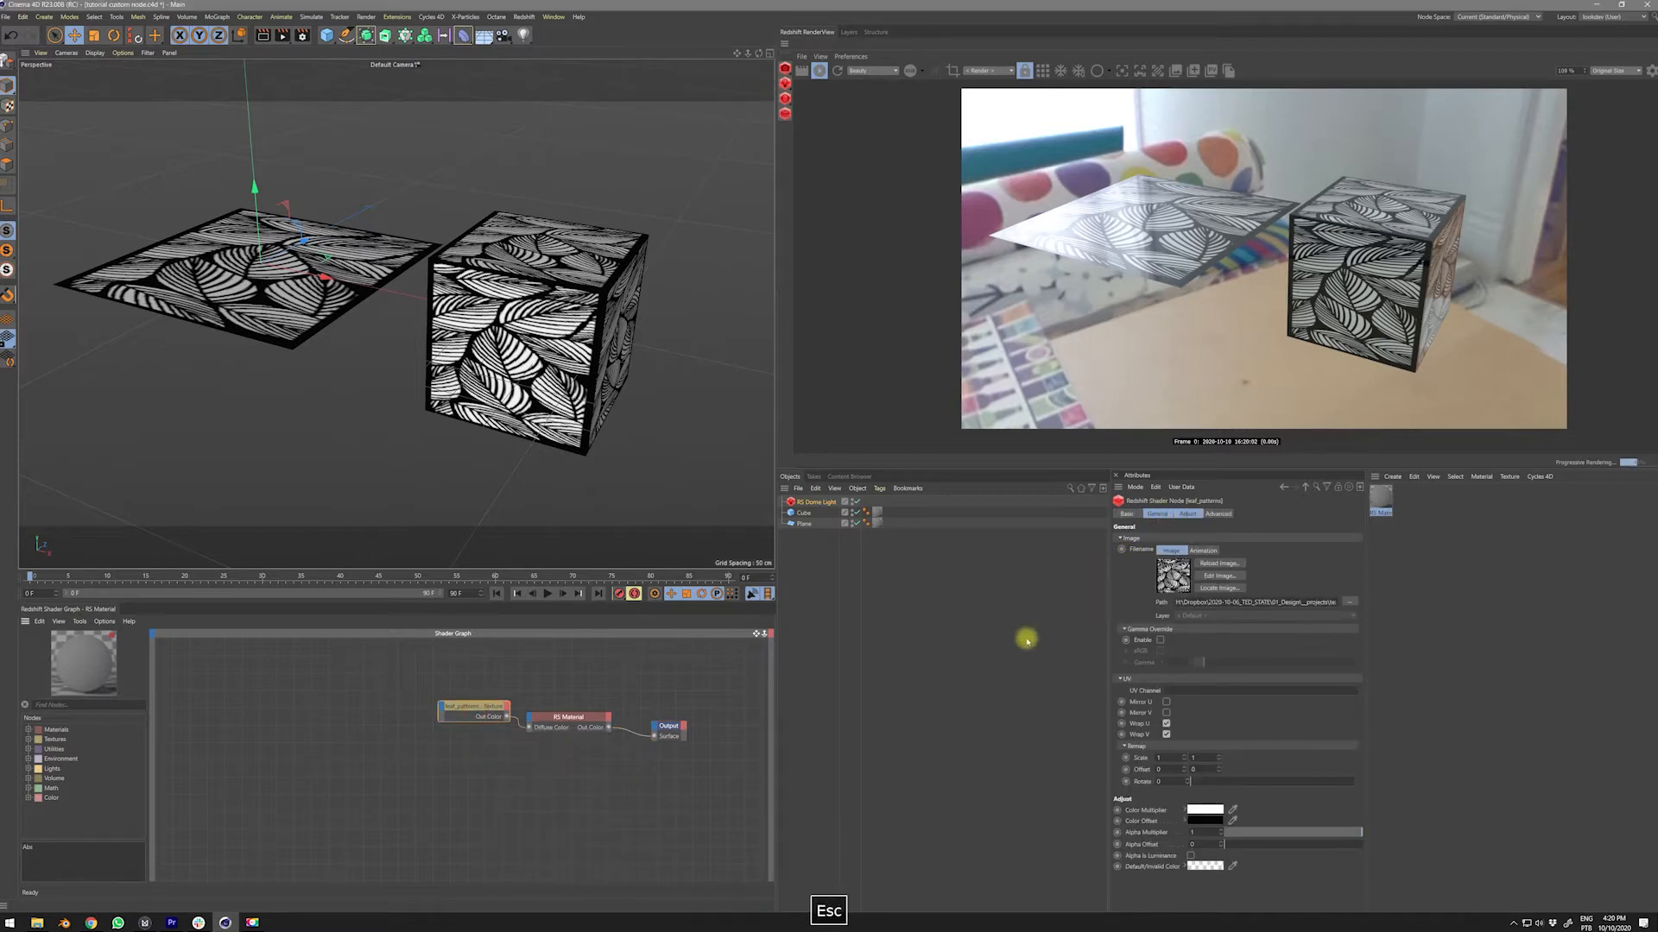
- Create a null object and add an XPresso tag to it
left_click_drag(326, 34, 357, 49)
right_click(802, 505)
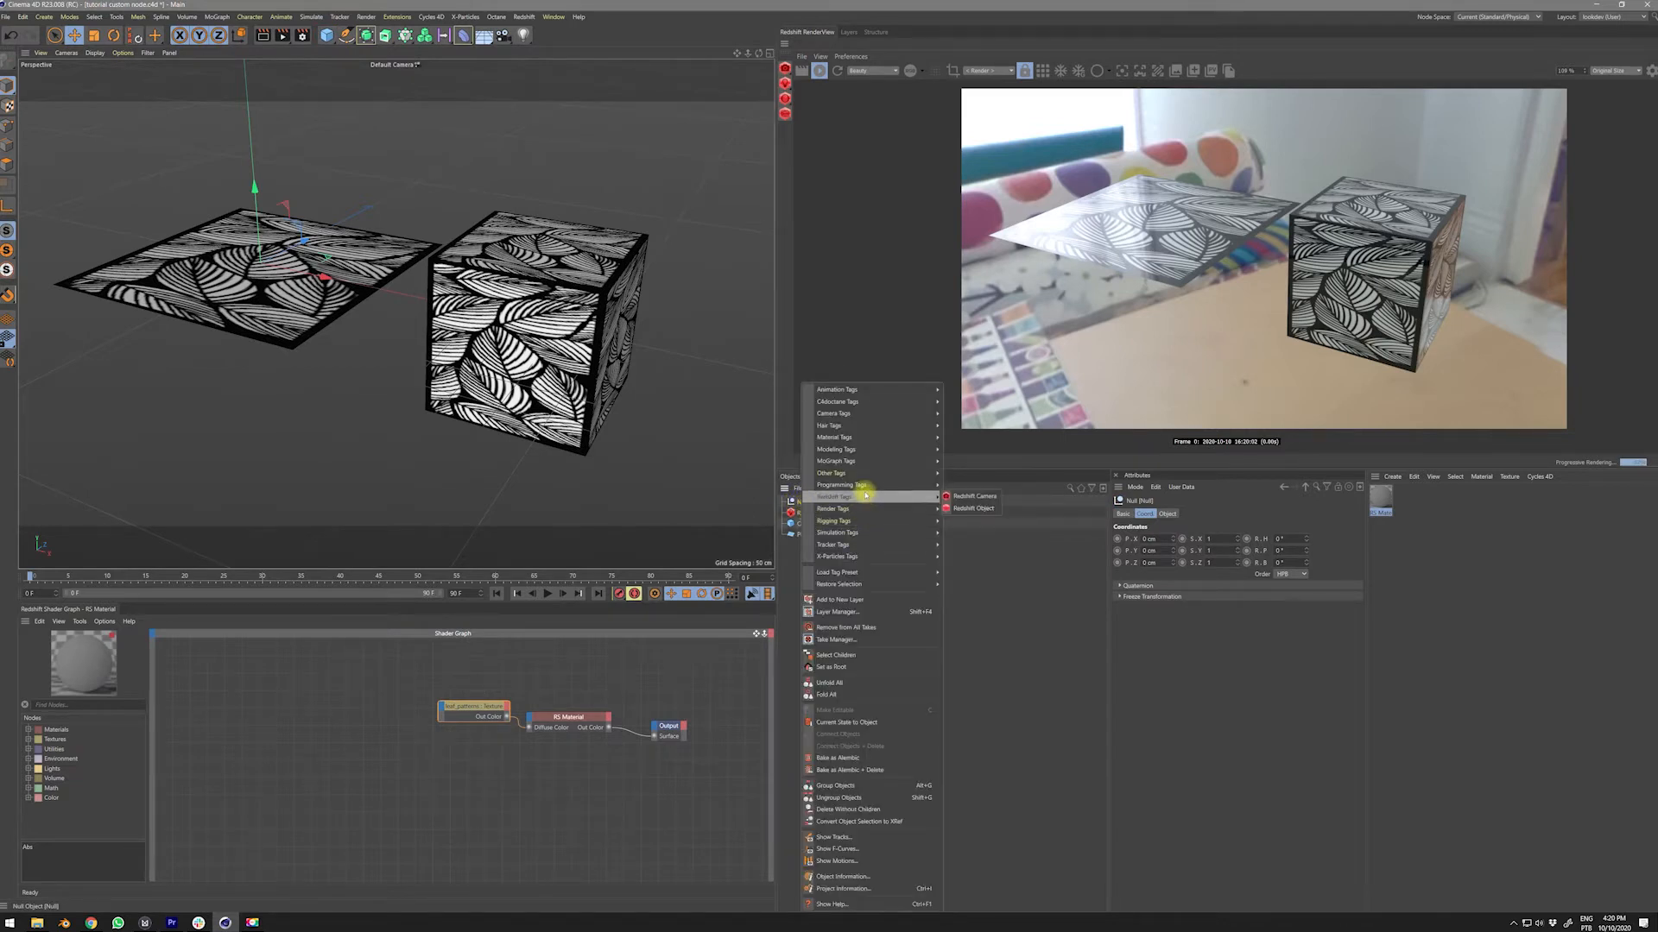
right_click(890, 479)
left_click(820, 510)
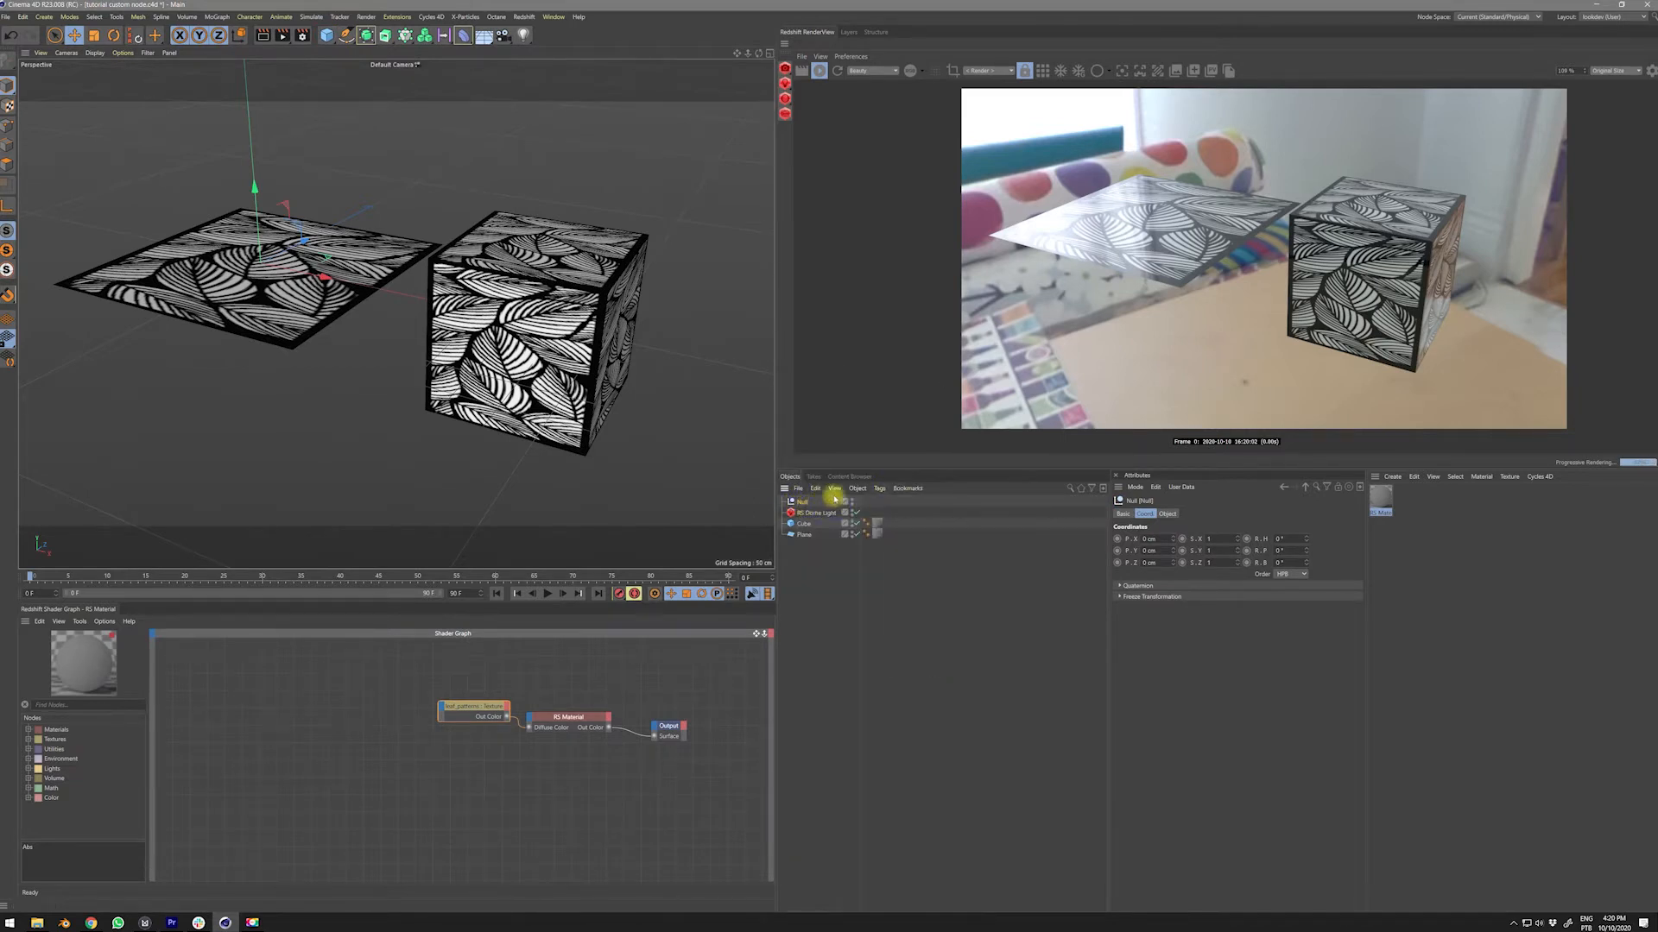
left_click(879, 488)
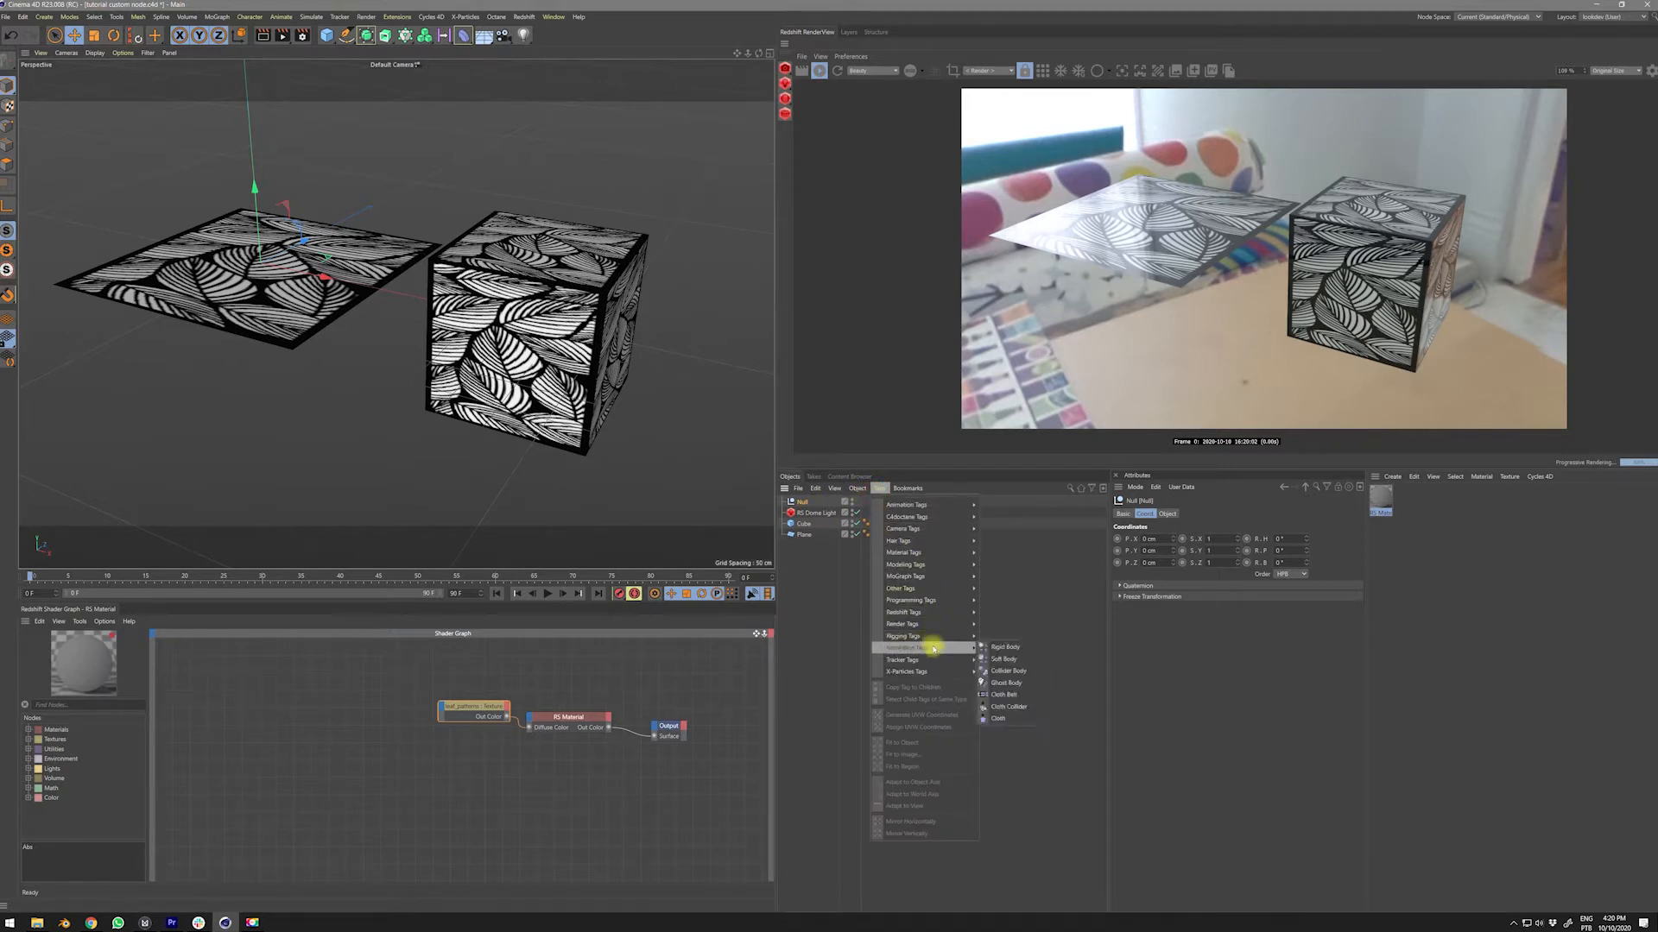
mouse_move(937, 600)
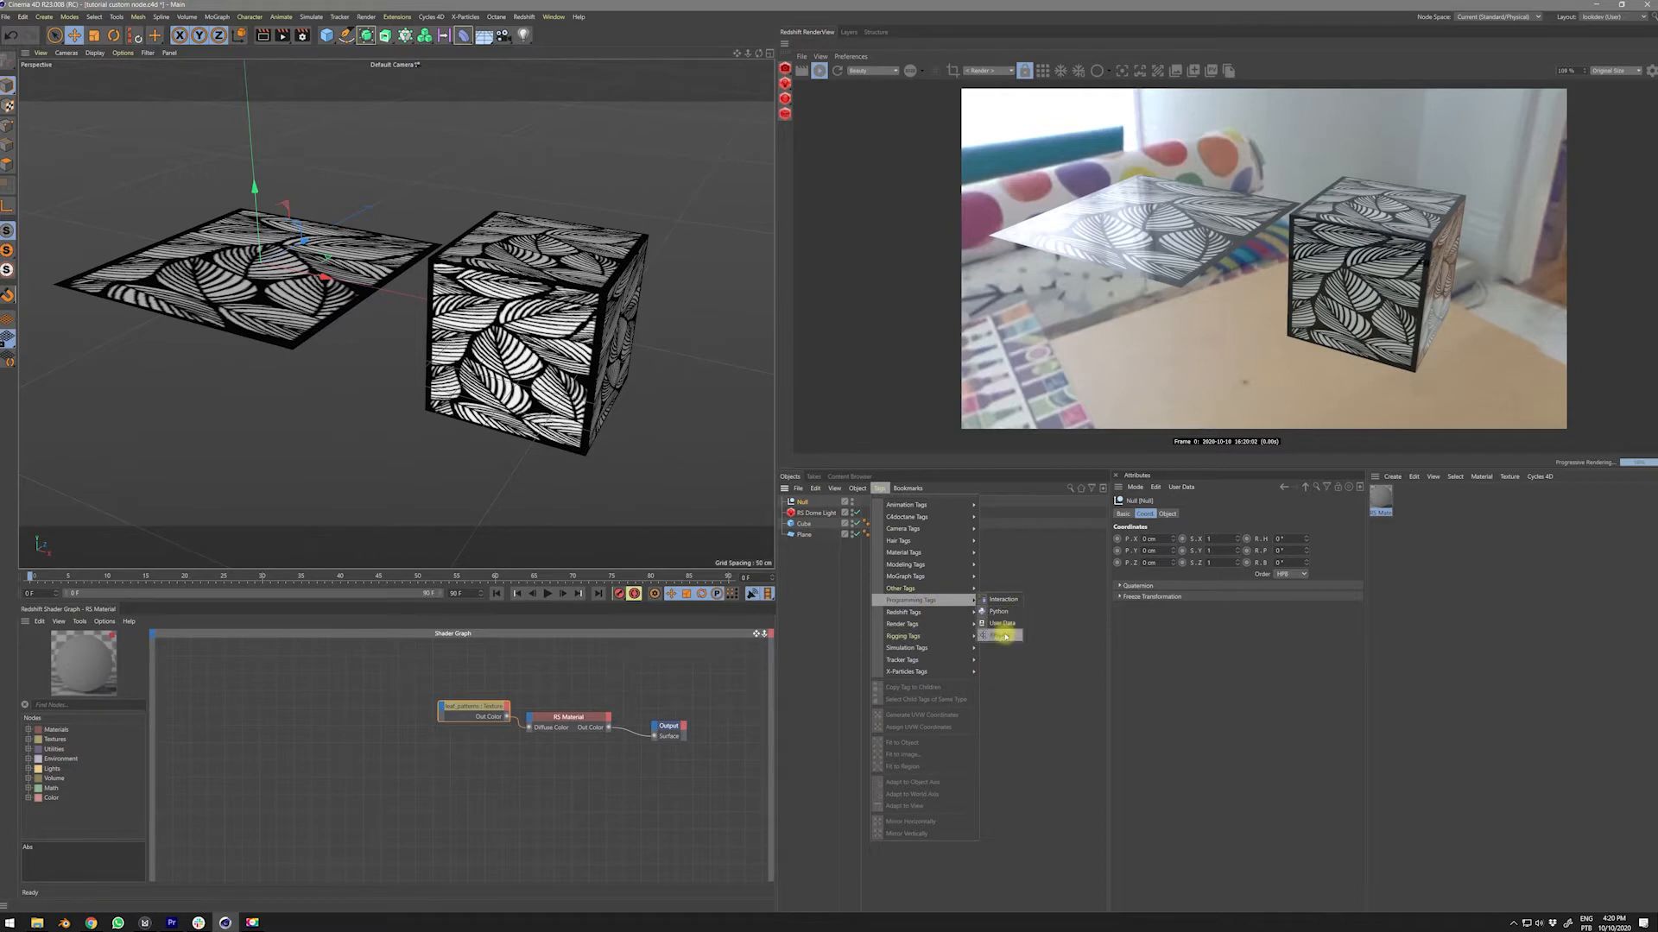
left_click(995, 623)
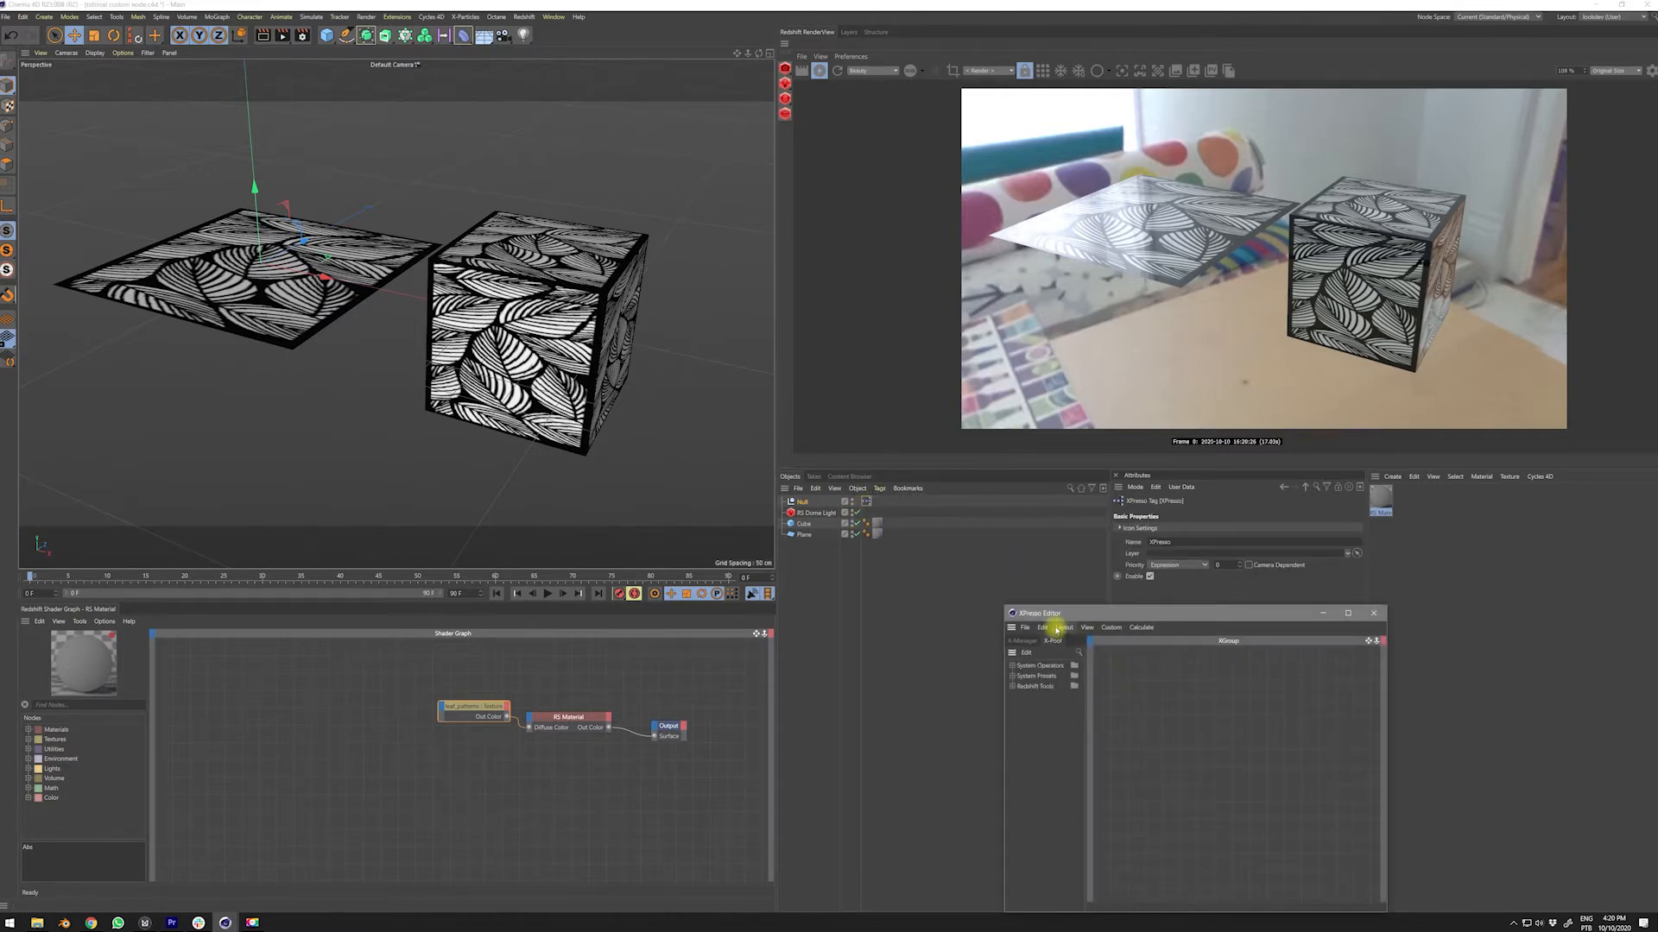
- Dock the XPresso Editor alongside the Redshift Shader Graph and switch between the two to compare them
left_click_drag(1060, 615, 1058, 304)
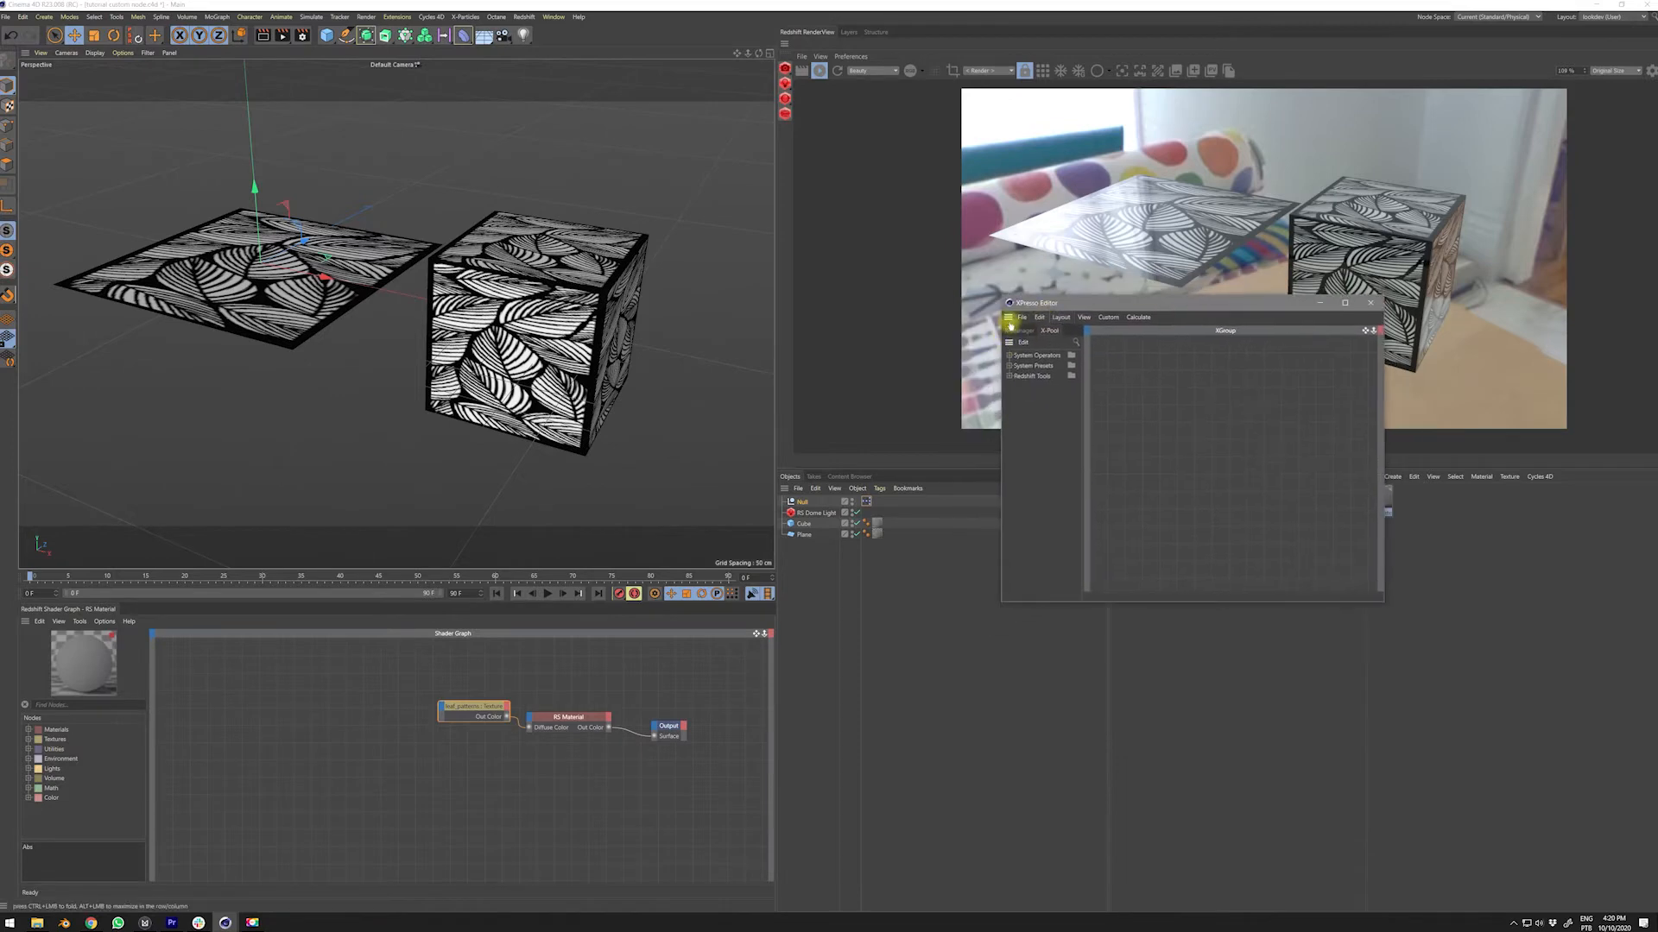
left_click_drag(28, 624, 26, 621)
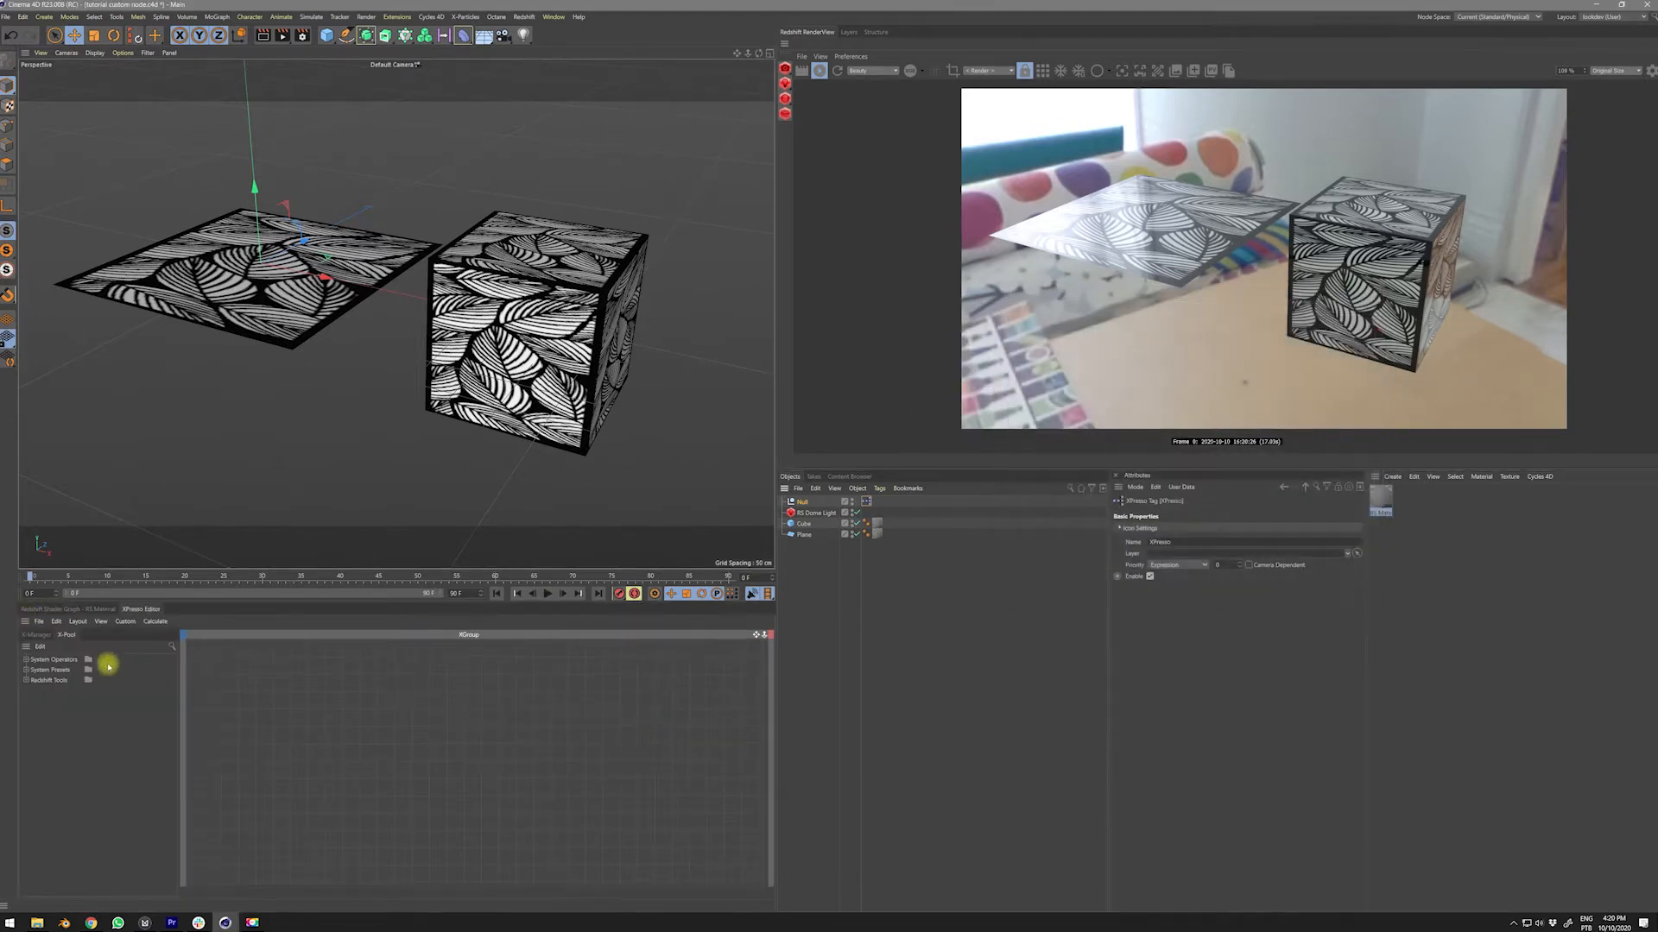
left_click(81, 610)
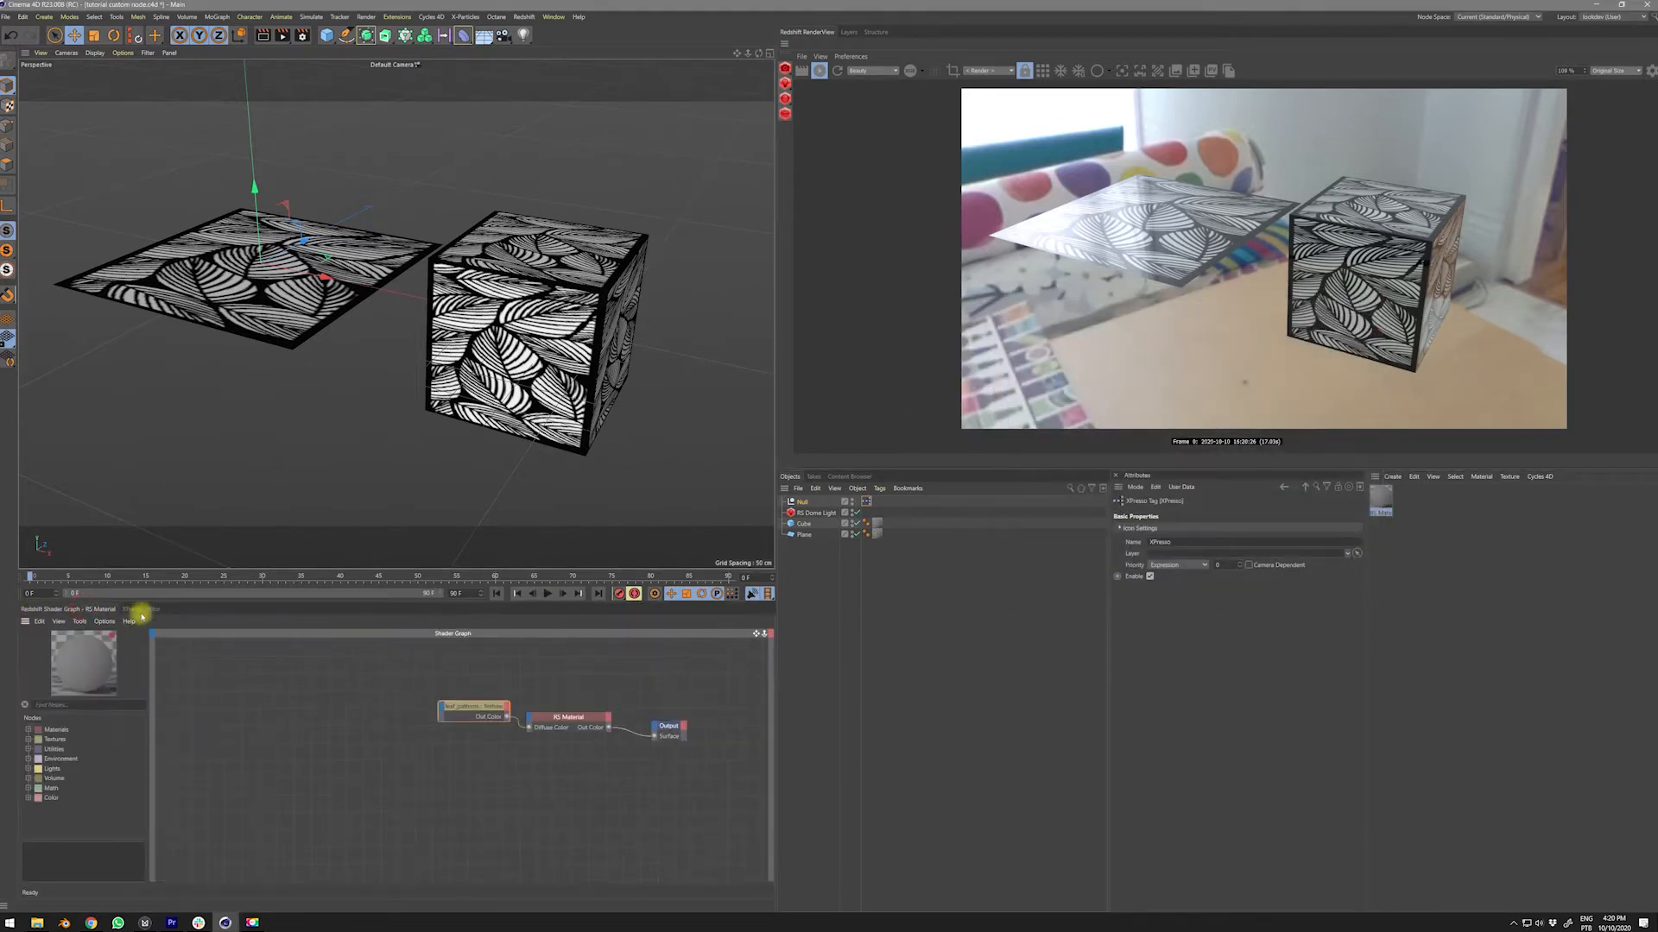
left_click(131, 609)
left_click(92, 611)
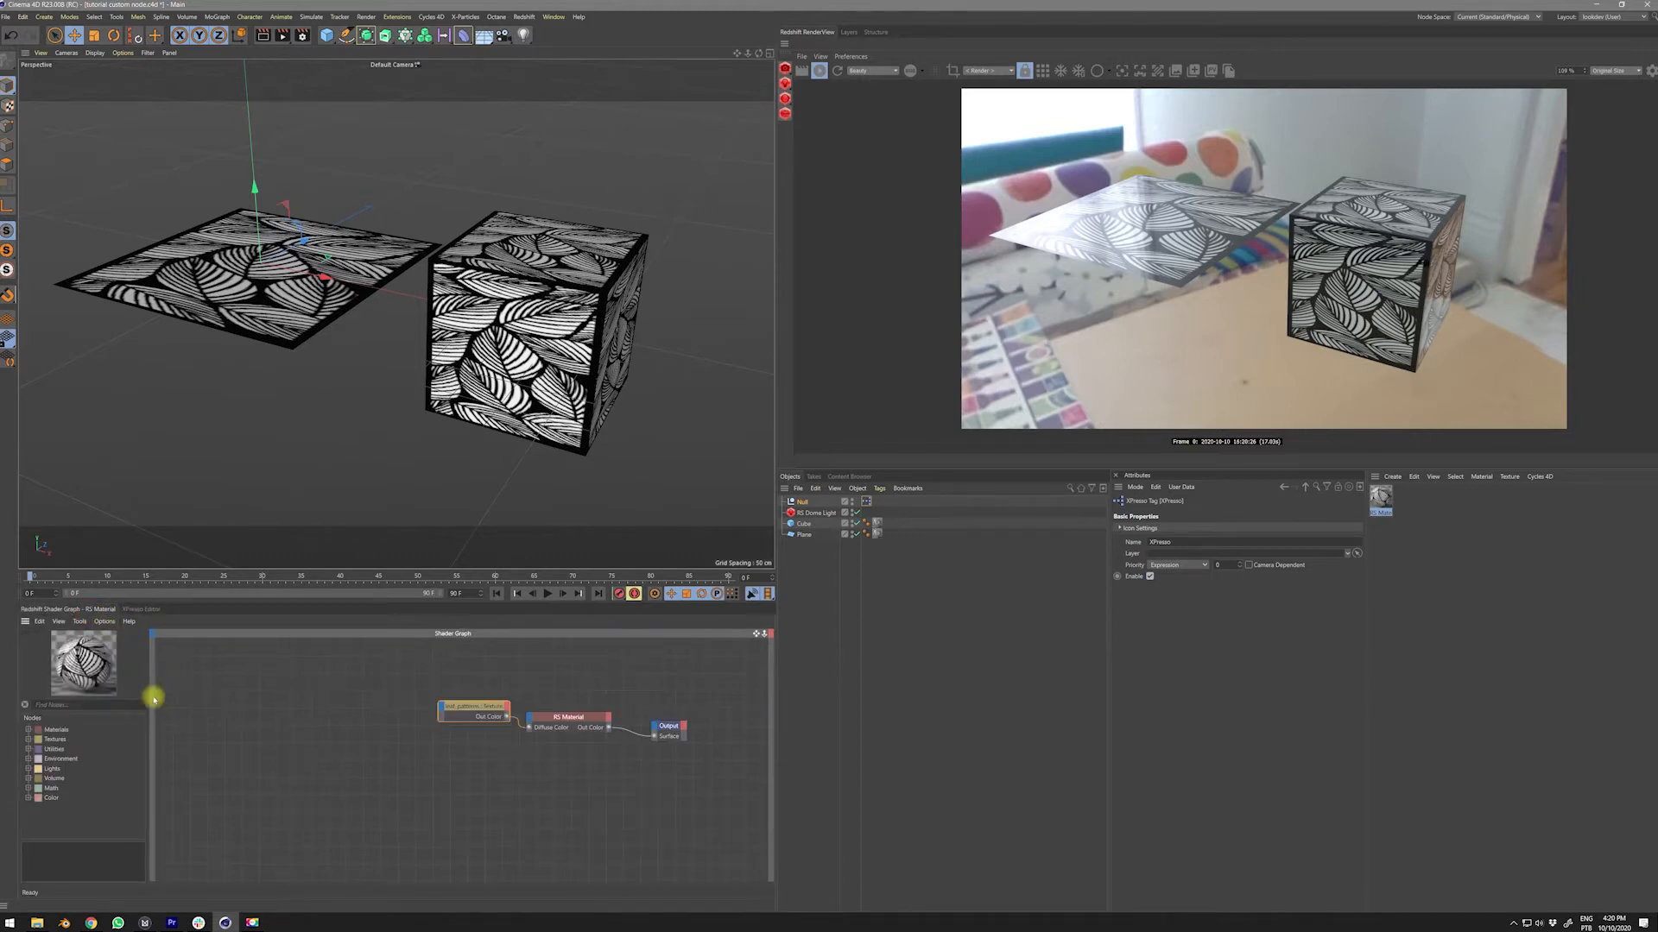
left_click(135, 610)
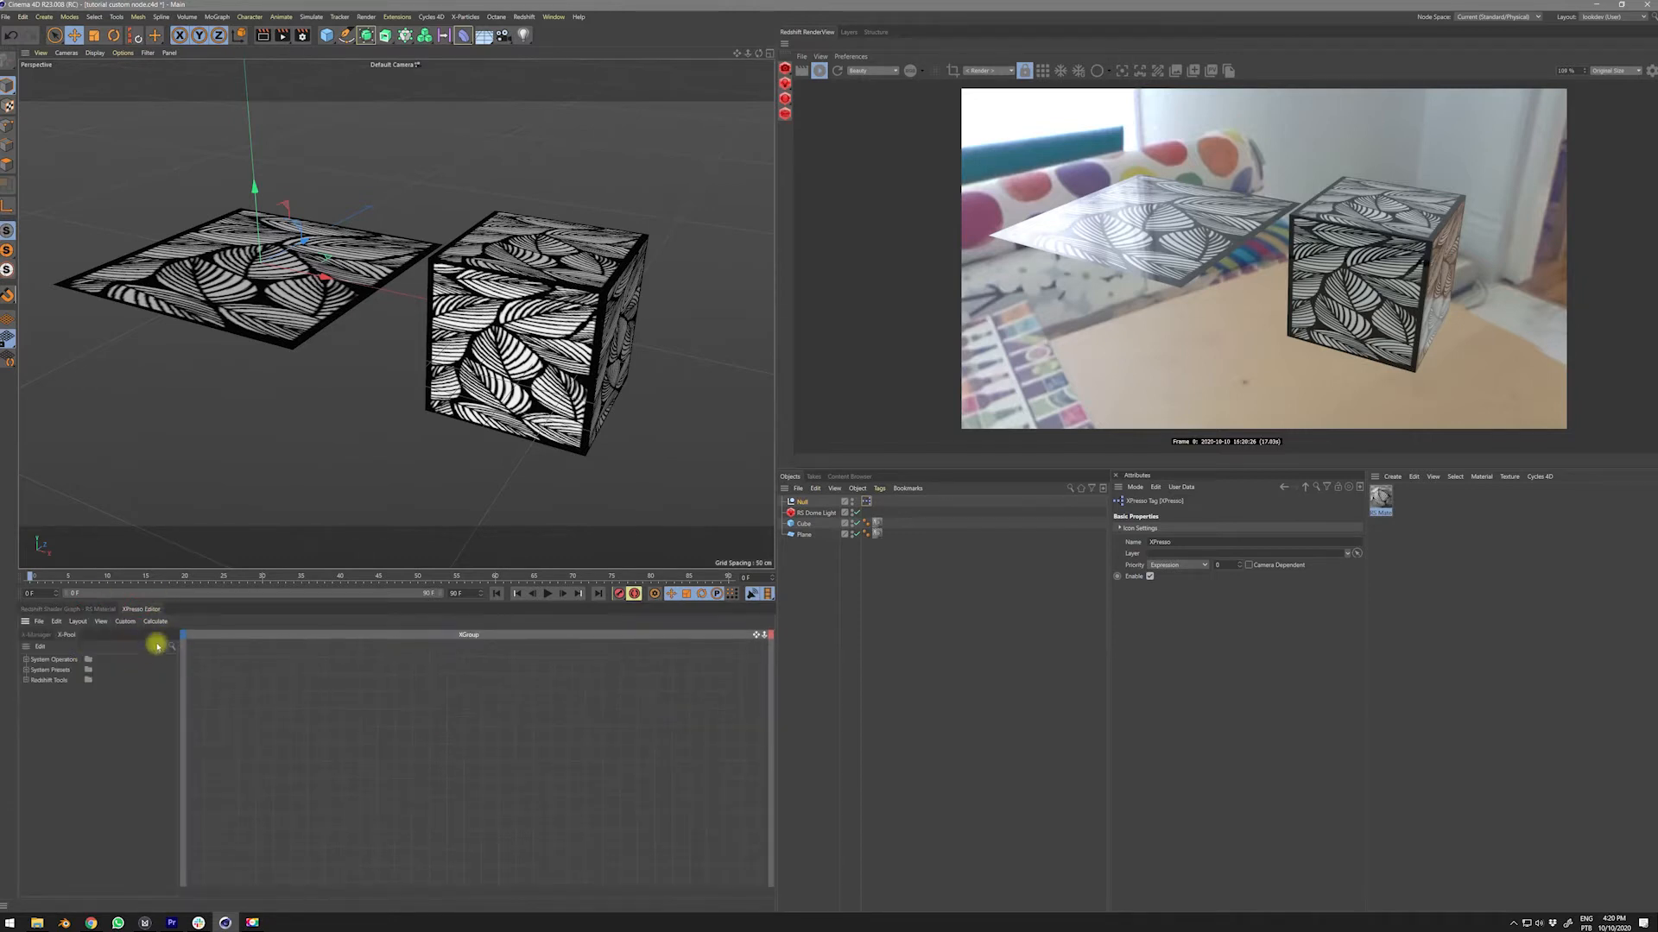
- Create an empty XGroup node in the XPresso Editor, extend its height and position it in the upper middle of the graph
left_click(27, 679)
right_click(448, 699)
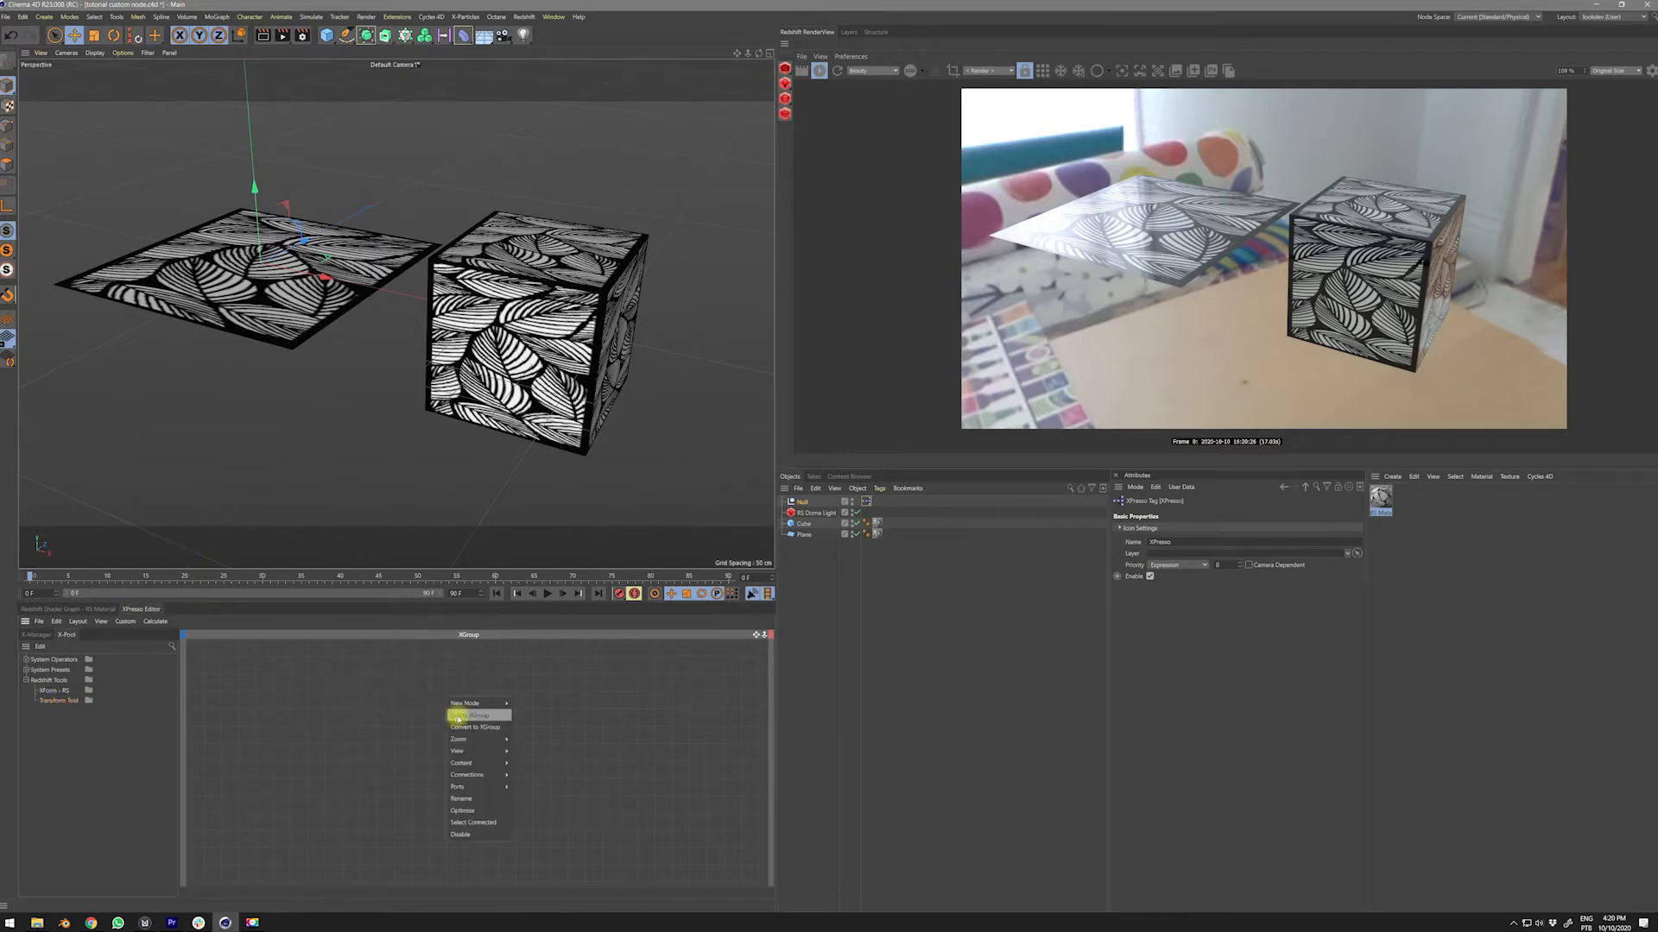
left_click(466, 715)
left_click_drag(442, 696, 590, 734)
mouse_move(477, 680)
left_mouse_down()
mouse_move(481, 714)
mouse_move(460, 707)
left_mouse_up()
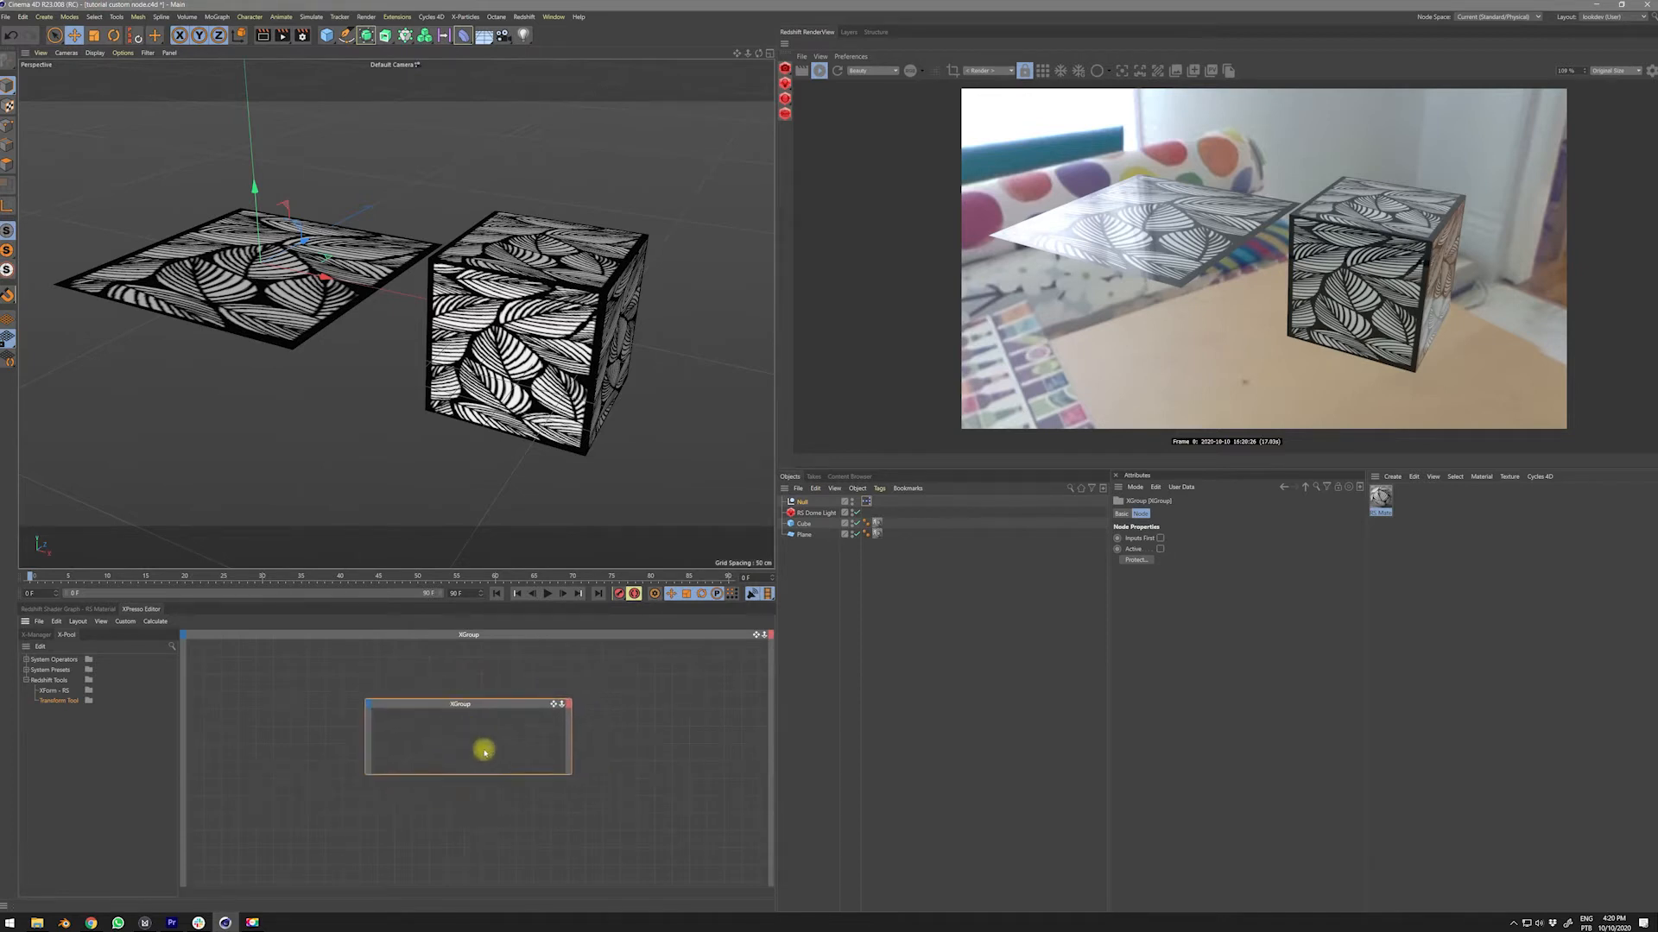
left_click_drag(549, 776, 535, 855)
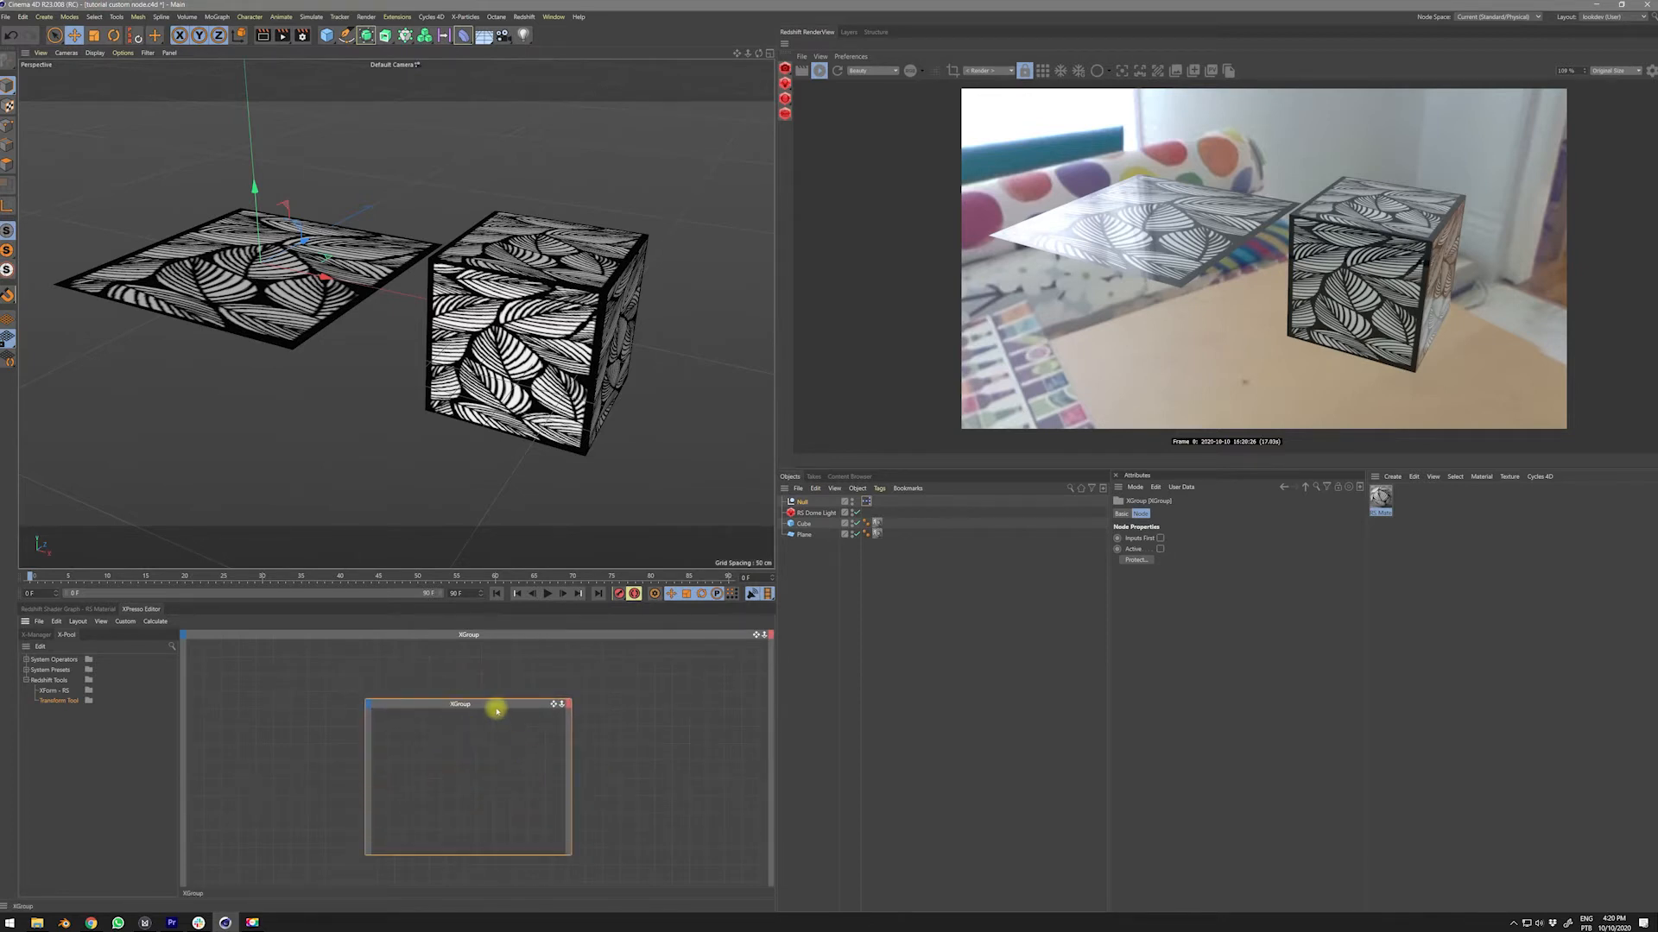
left_click_drag(480, 708, 462, 694)
left_click_drag(319, 668, 567, 865)
left_click_drag(439, 695, 452, 692)
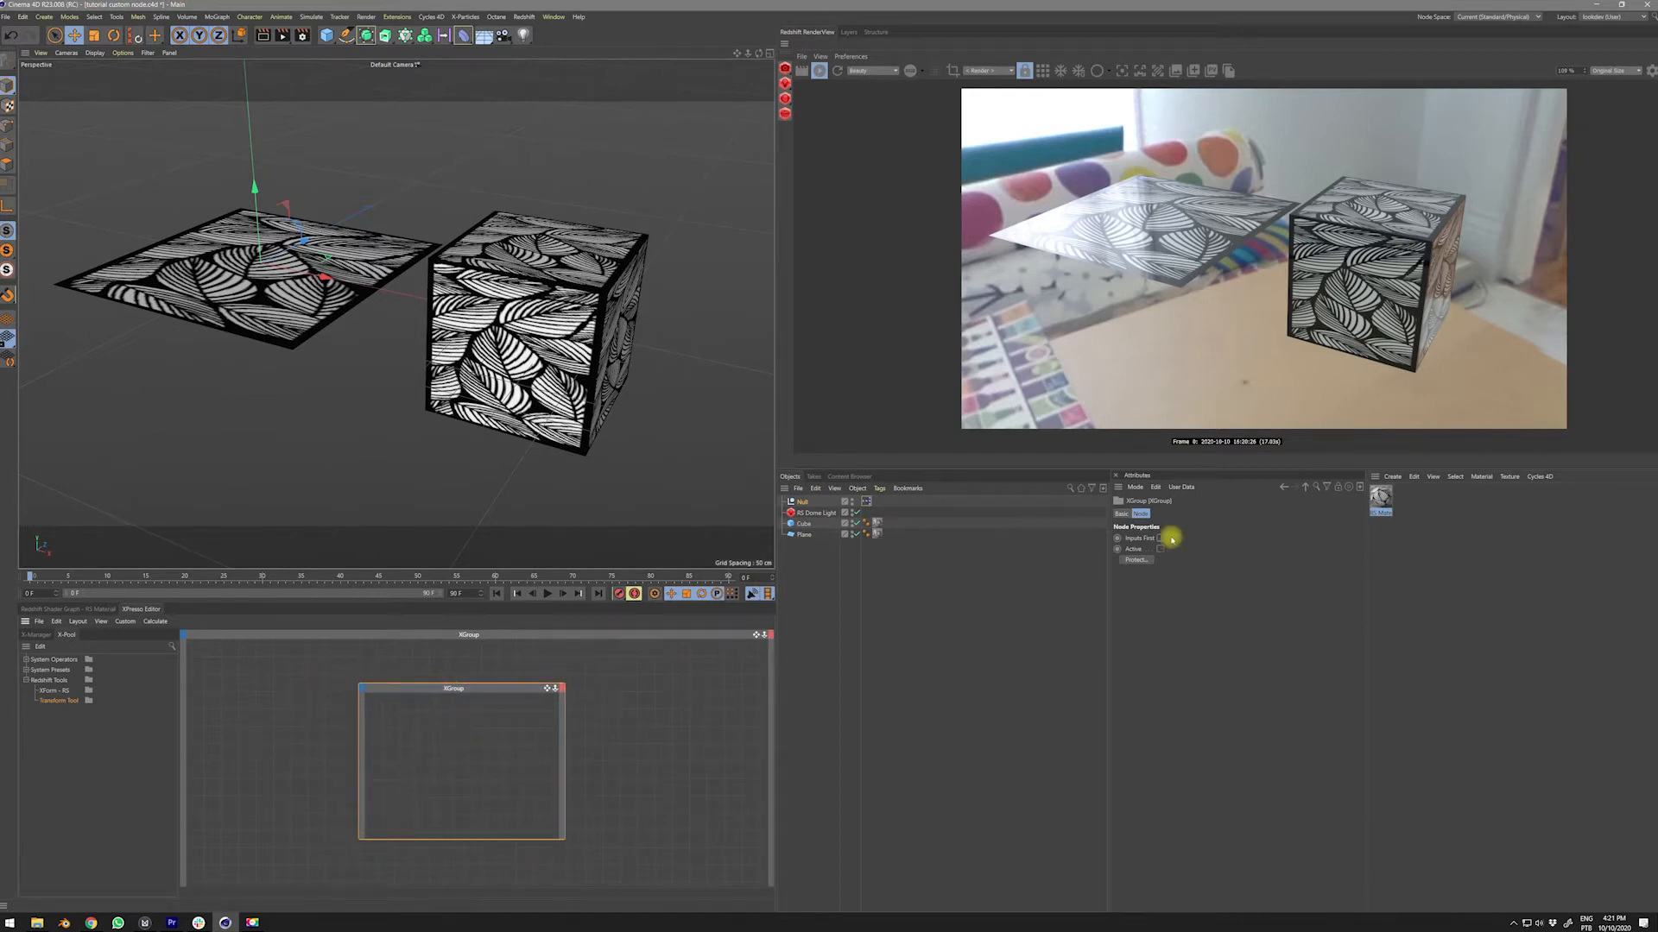
left_click_drag(577, 682, 397, 870)
- Open the user data manager for the XGroup and remove the default Data entry
left_click(1181, 487)
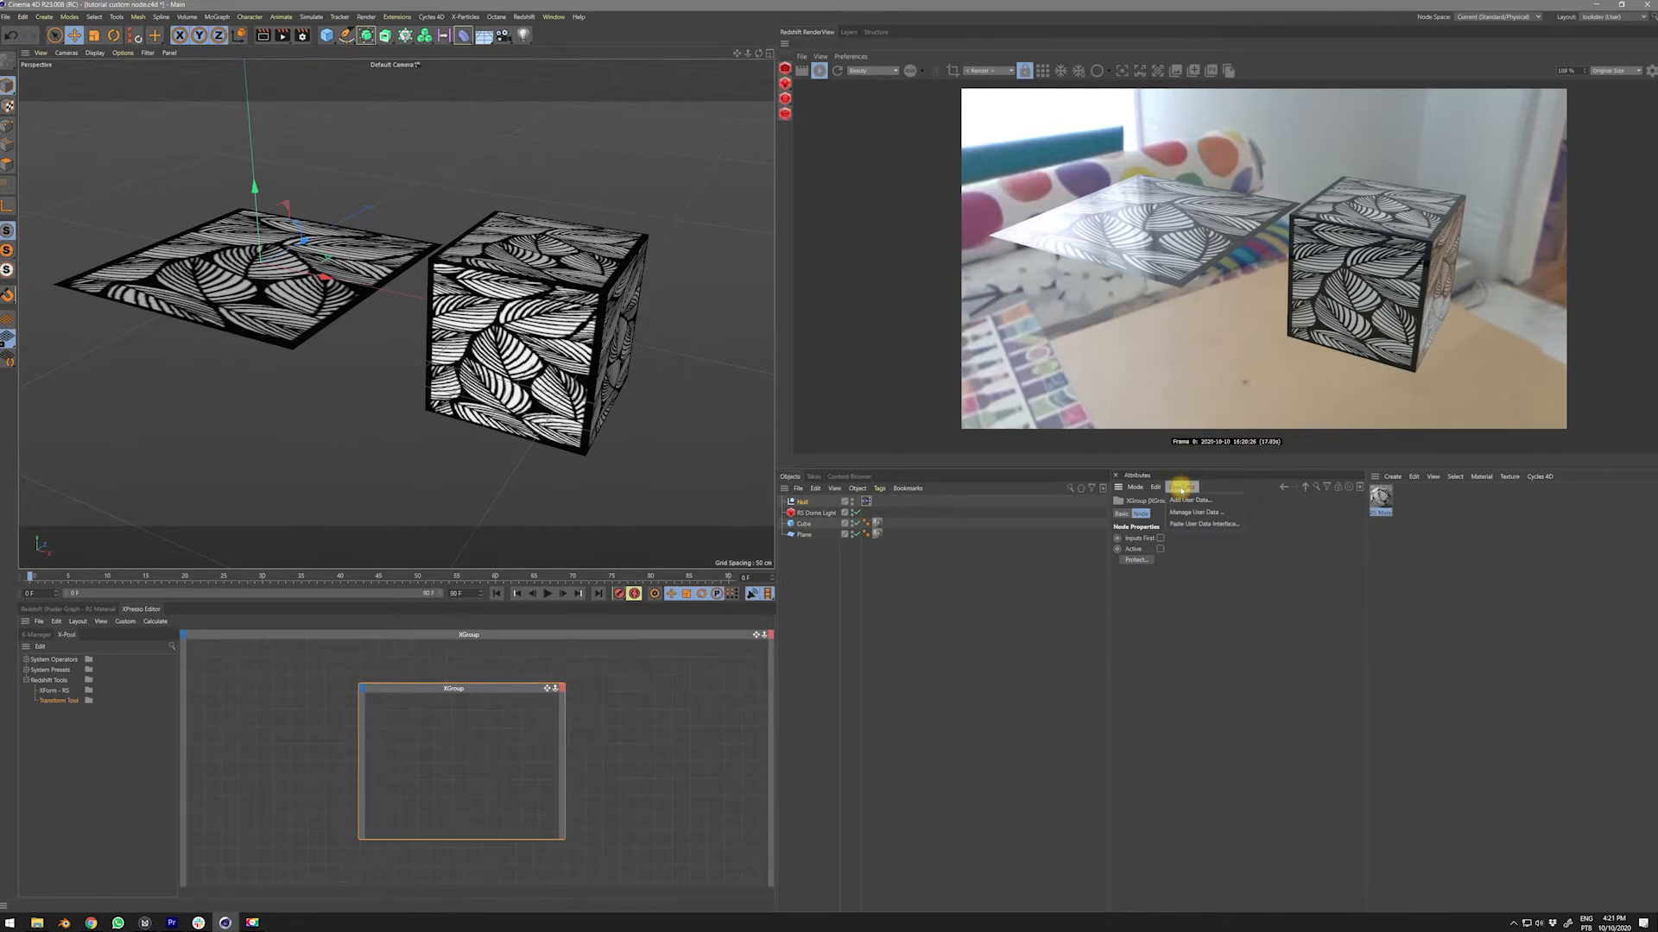
left_click(1185, 512)
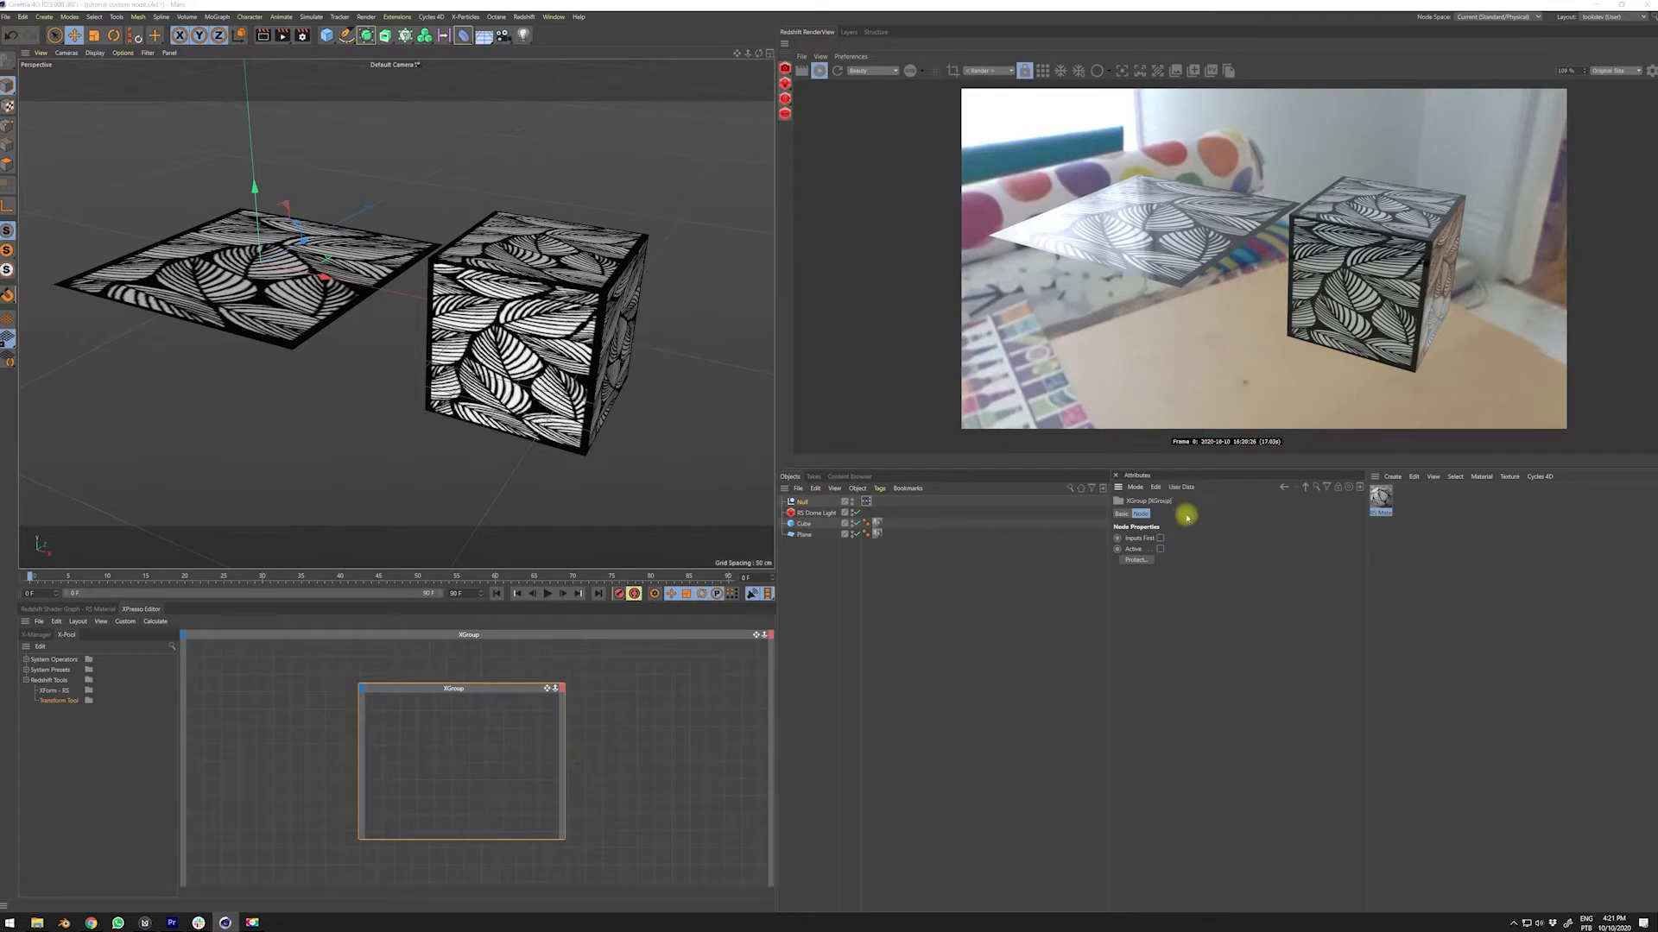
left_click_drag(1073, 349, 1054, 452)
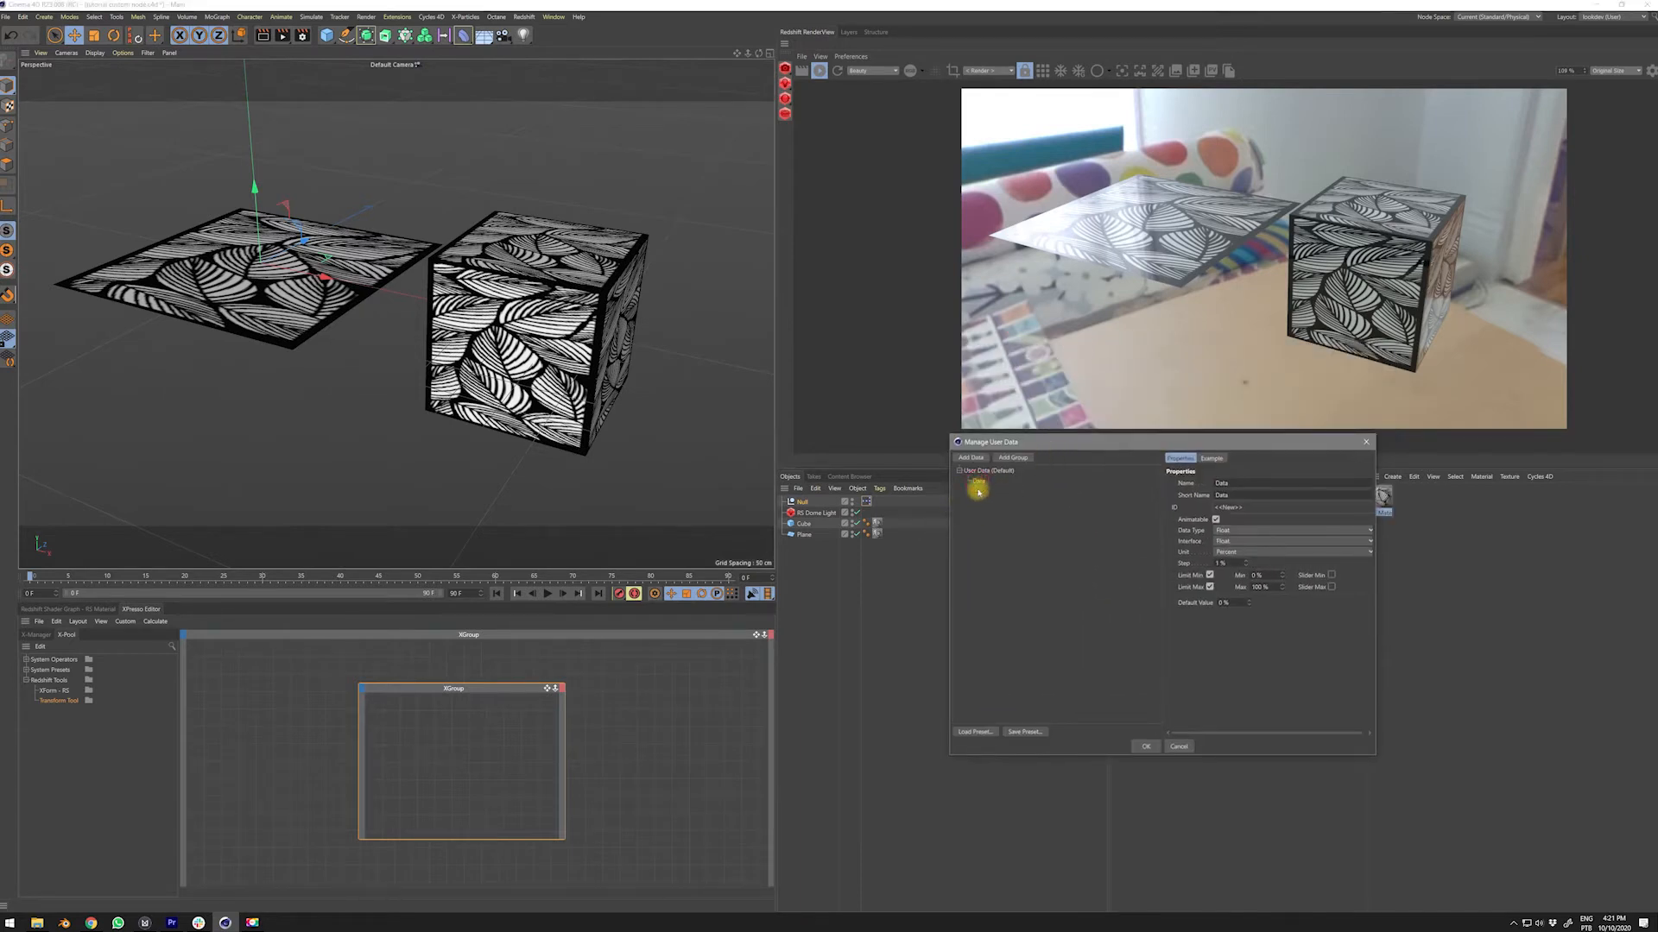
key("Delete")
- Add three user data groups at the same level under User Data (Default)
left_click_drag(1010, 454, 947, 492)
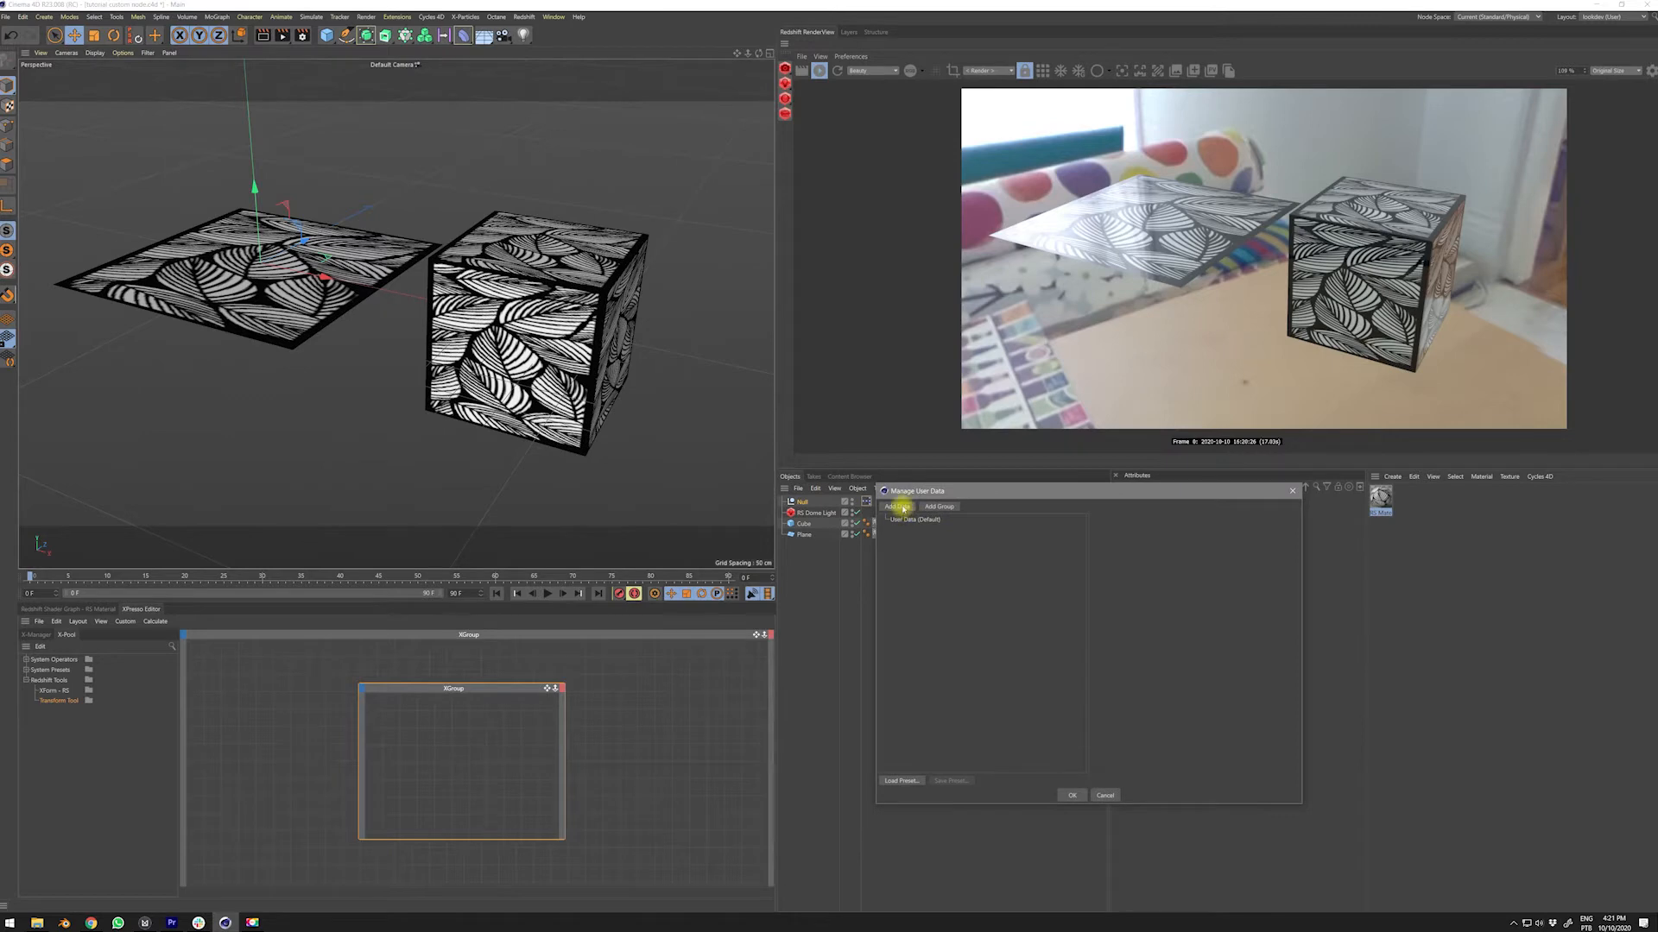
left_click(941, 507)
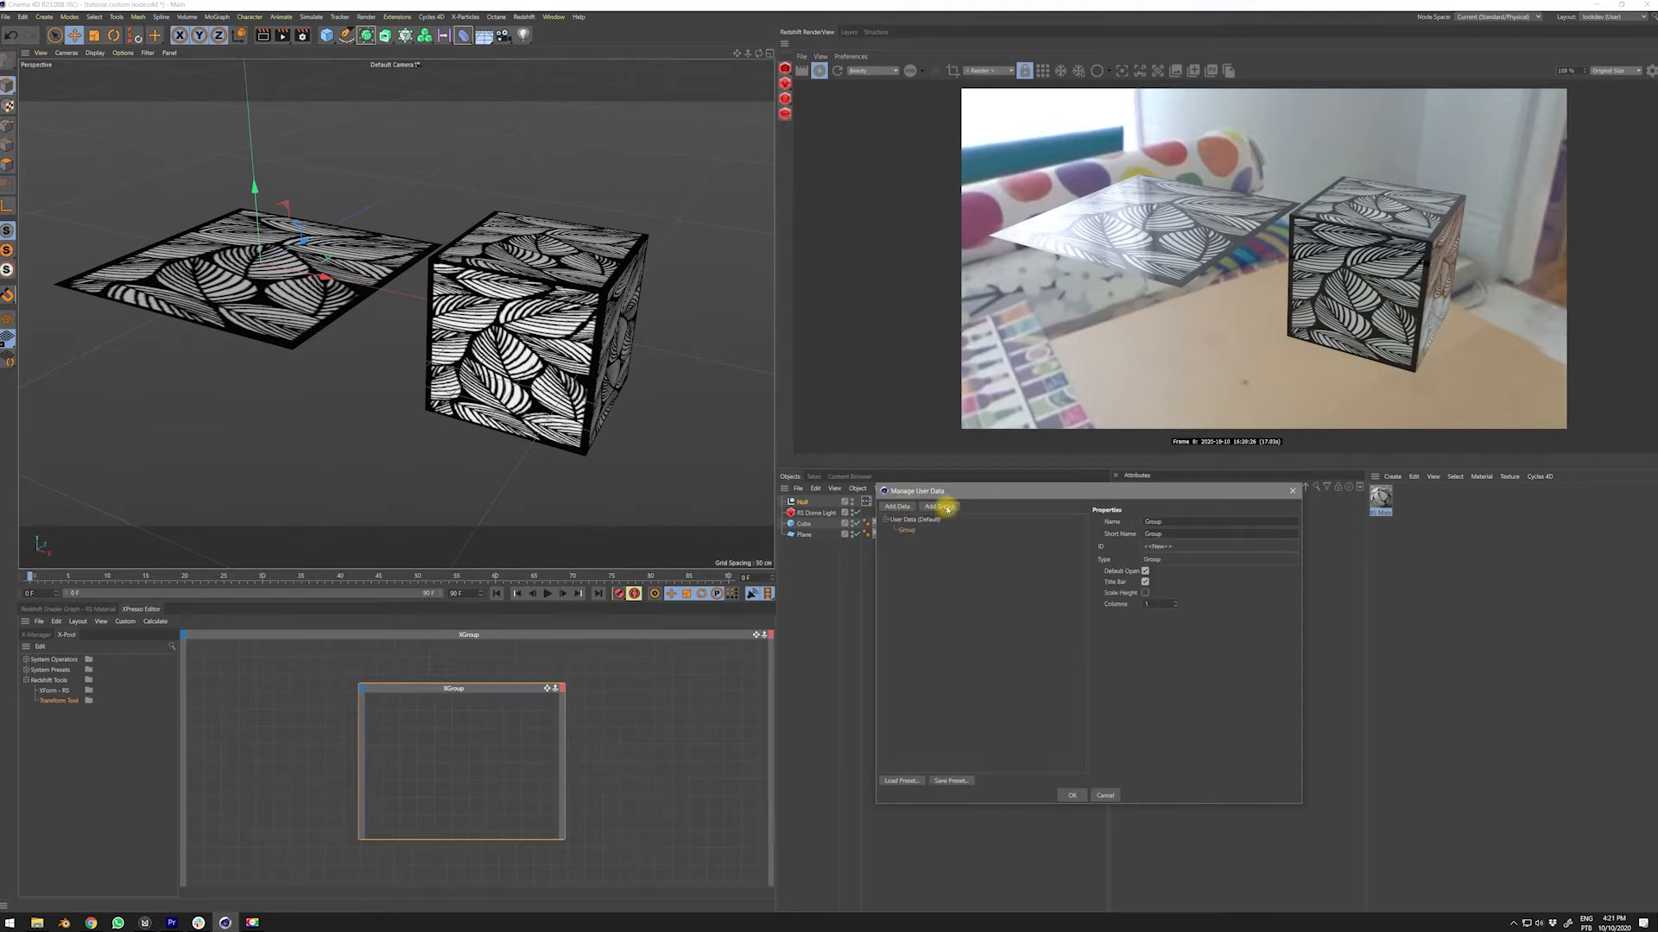
left_click(947, 508)
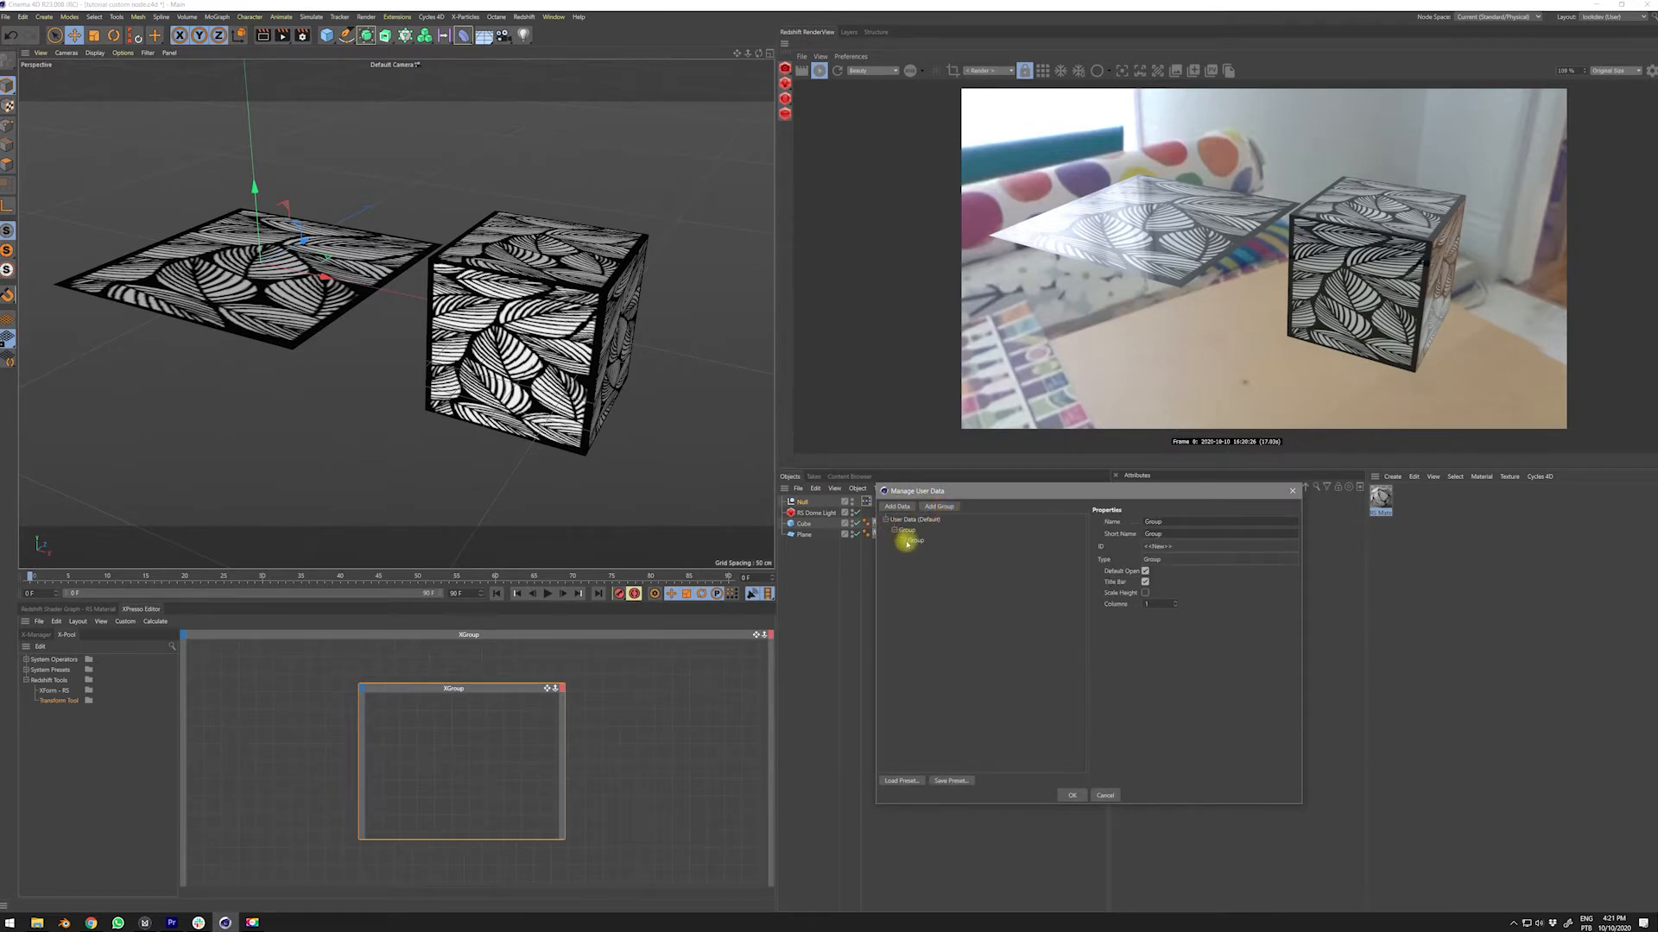
mouse_move(915, 550)
left_mouse_down()
mouse_move(918, 526)
mouse_move(917, 542)
mouse_move(941, 535)
left_mouse_up()
- Rename the three user data groups as Position, Scale and Rotation
left_click(1192, 523)
type("Position")
left_click(906, 540)
left_click(1171, 523)
type("S")
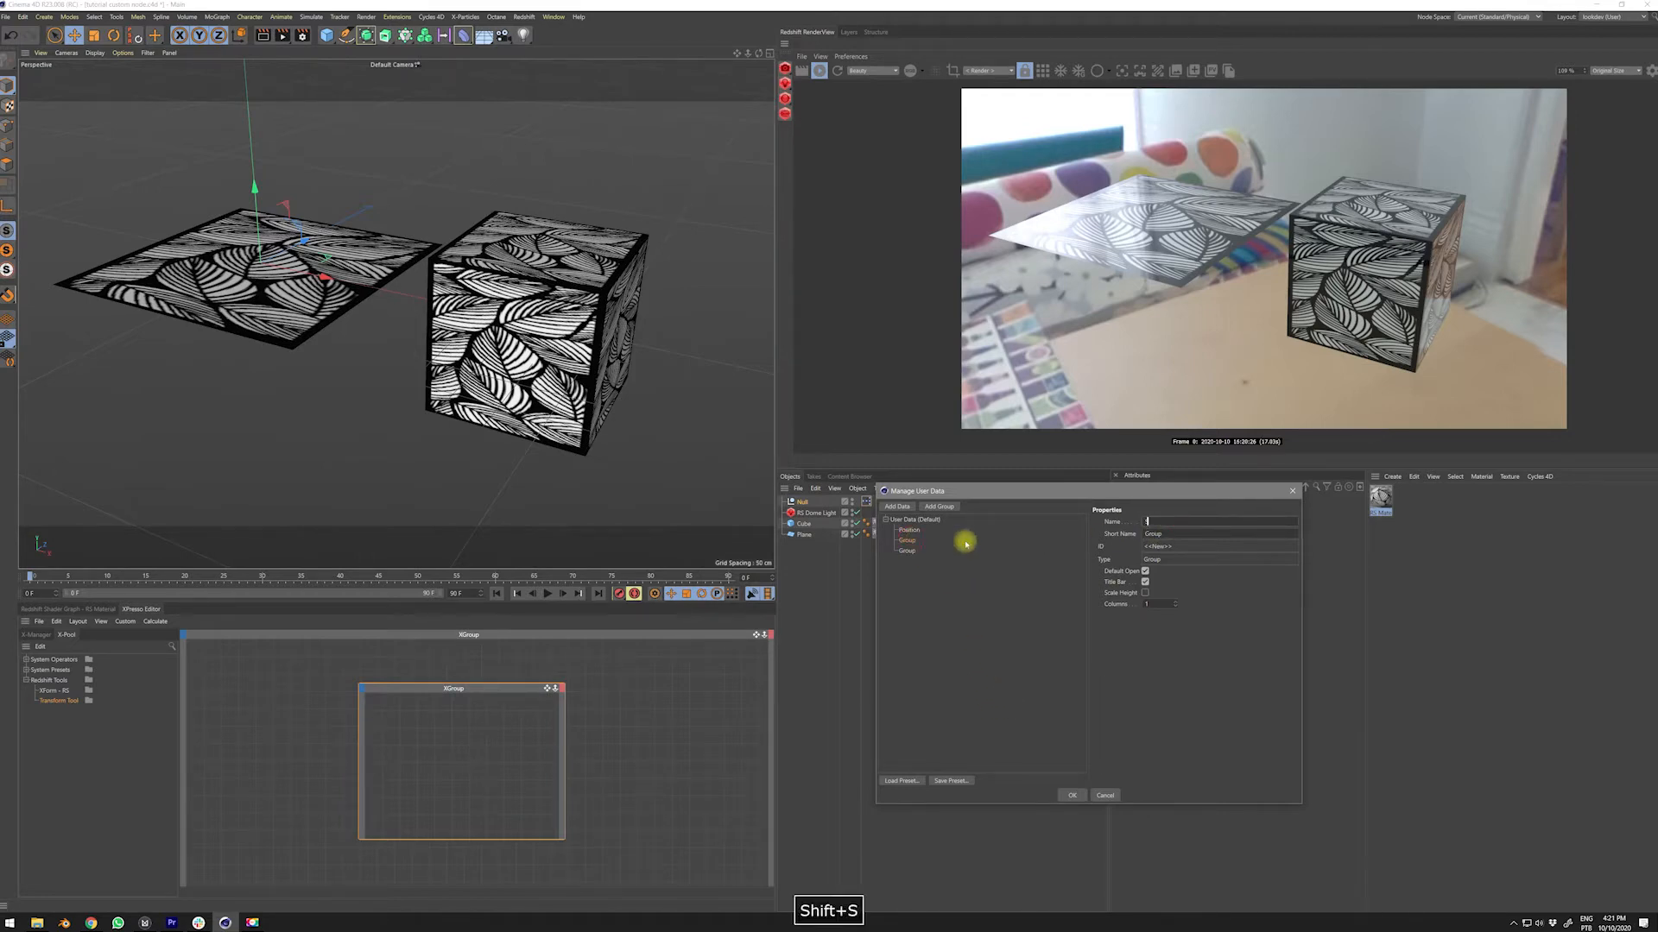
type("cale")
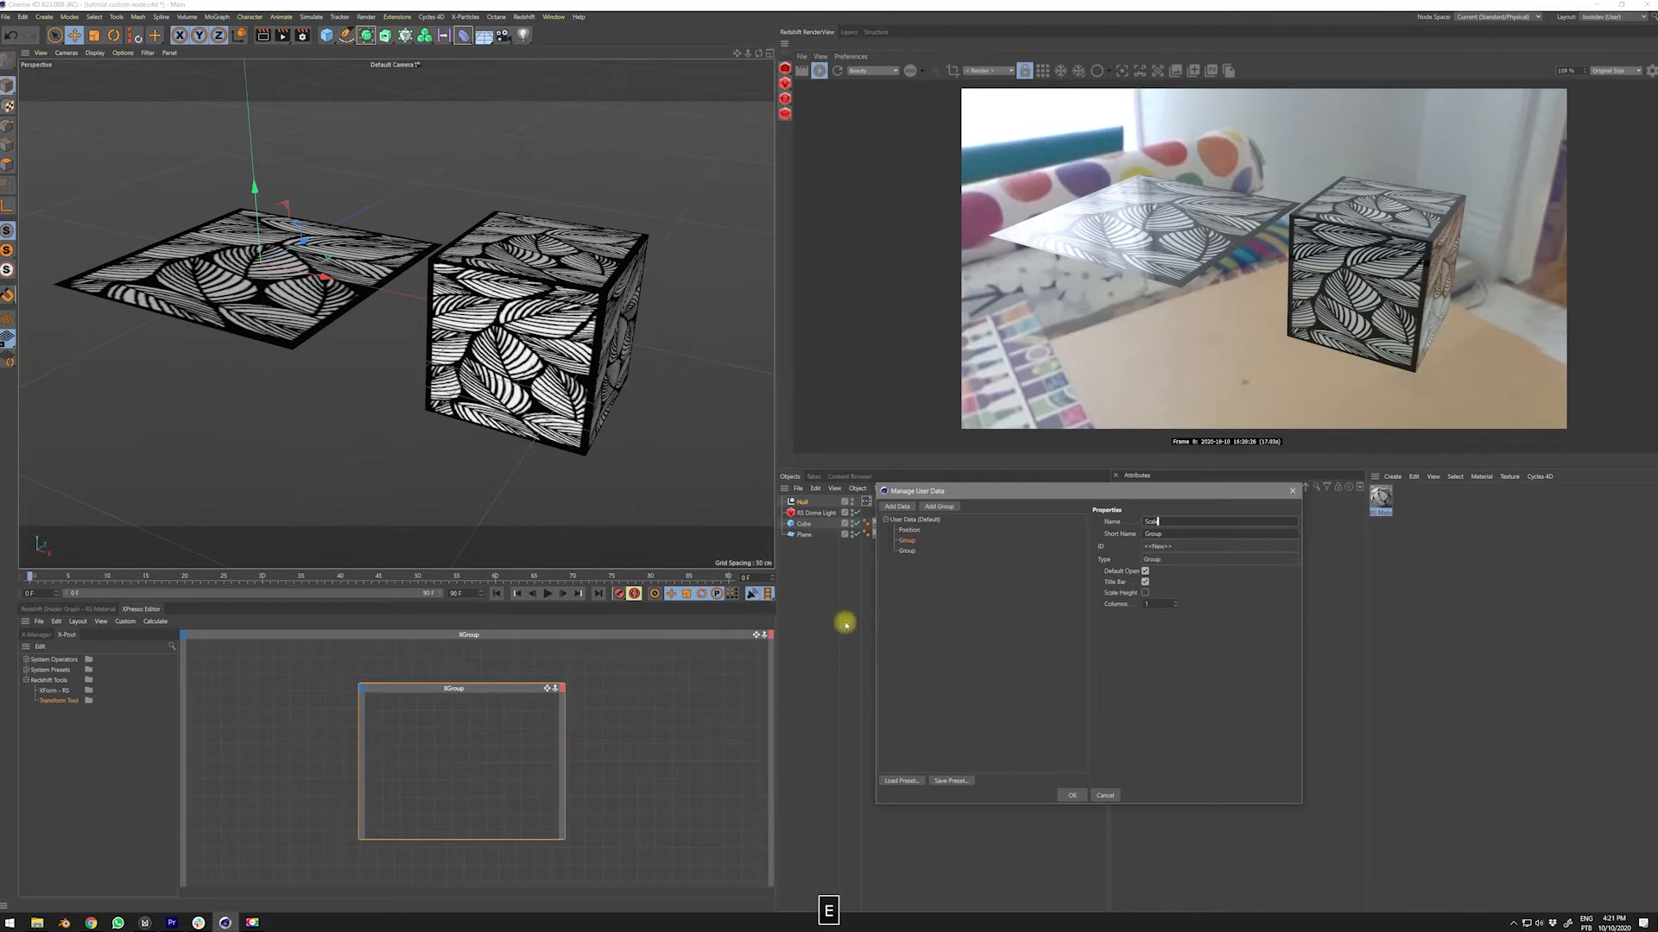
left_click(909, 551)
left_click(1154, 521)
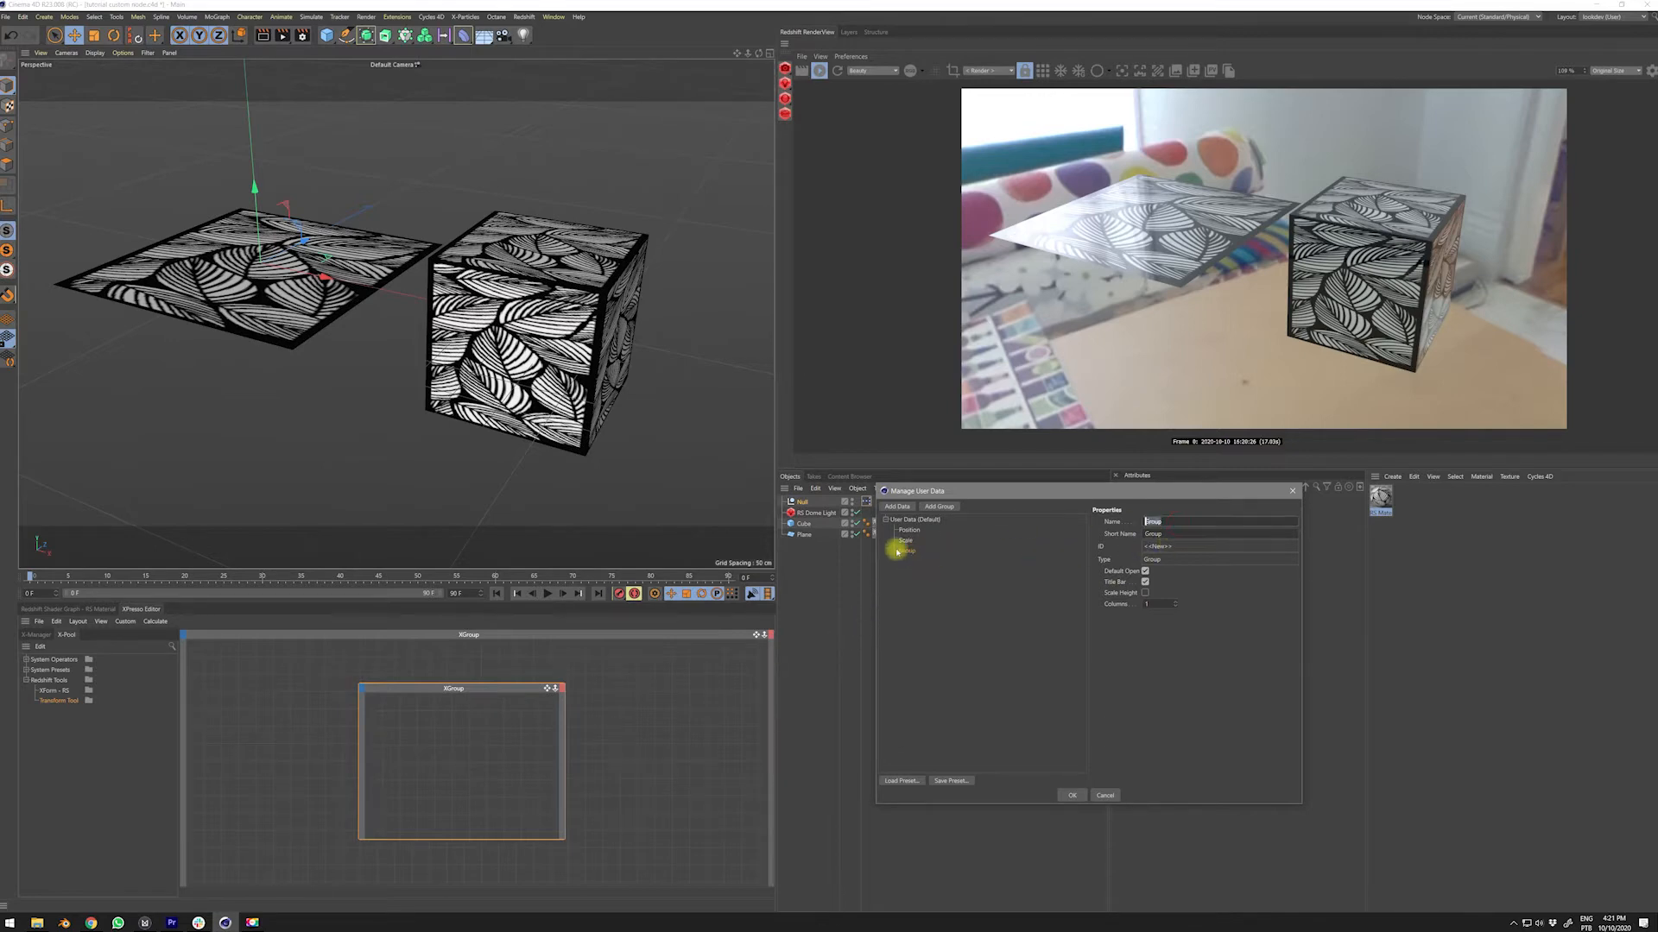
type("Rotation")
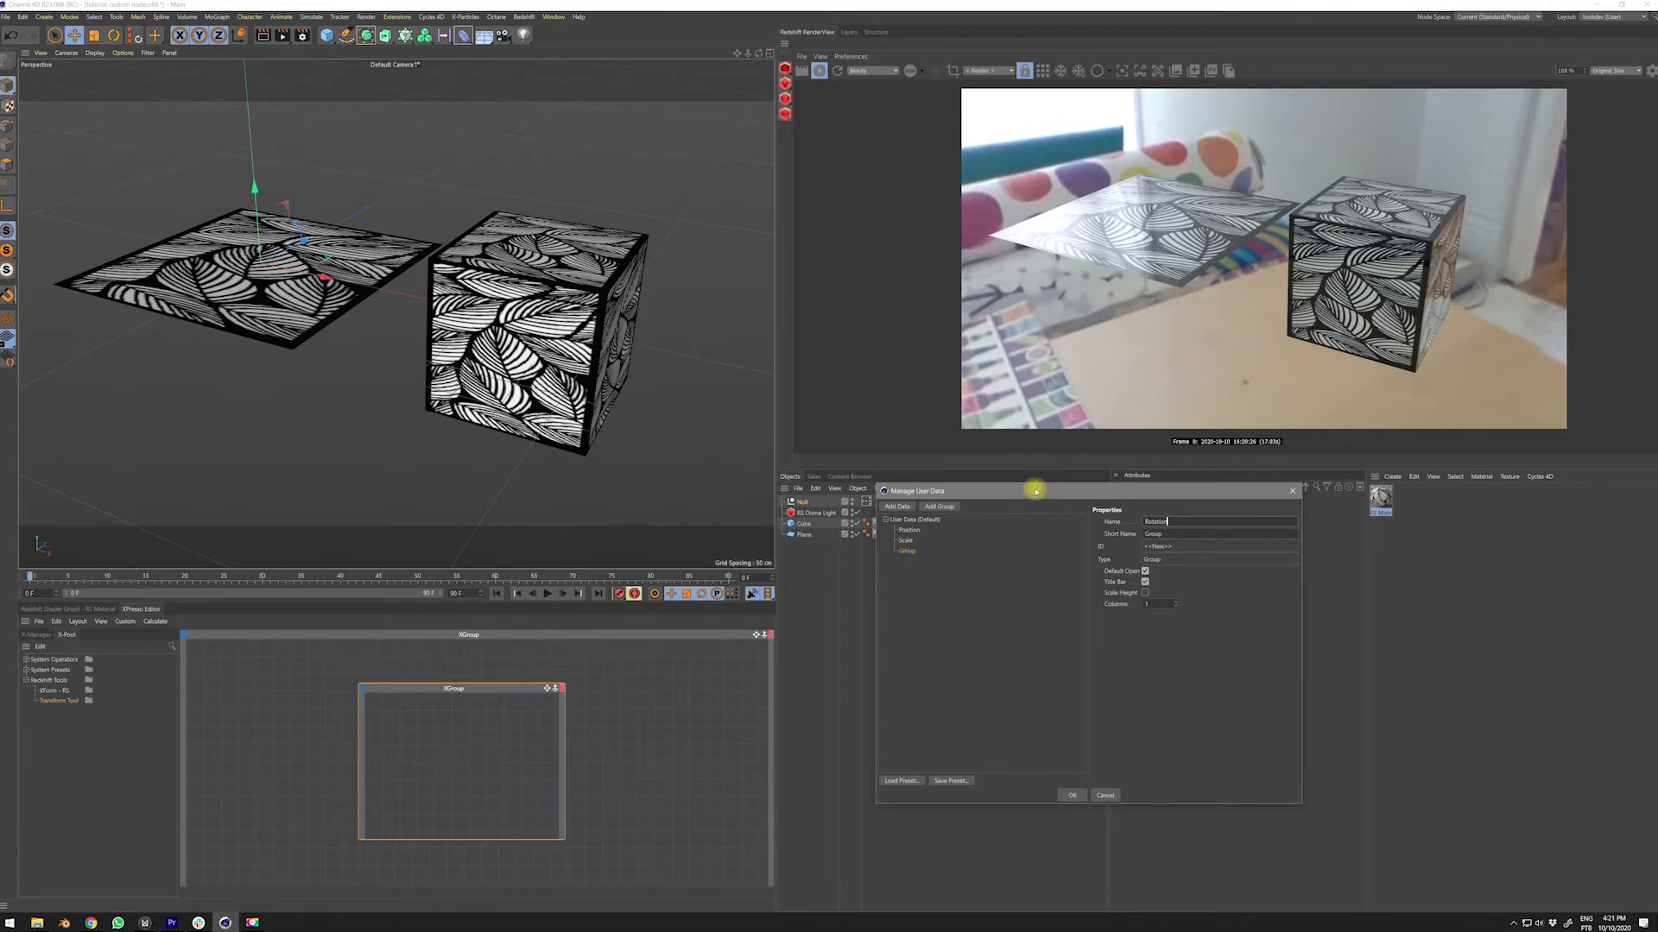
left_click_drag(1043, 498, 1046, 552)
left_click(912, 594)
left_click(915, 604)
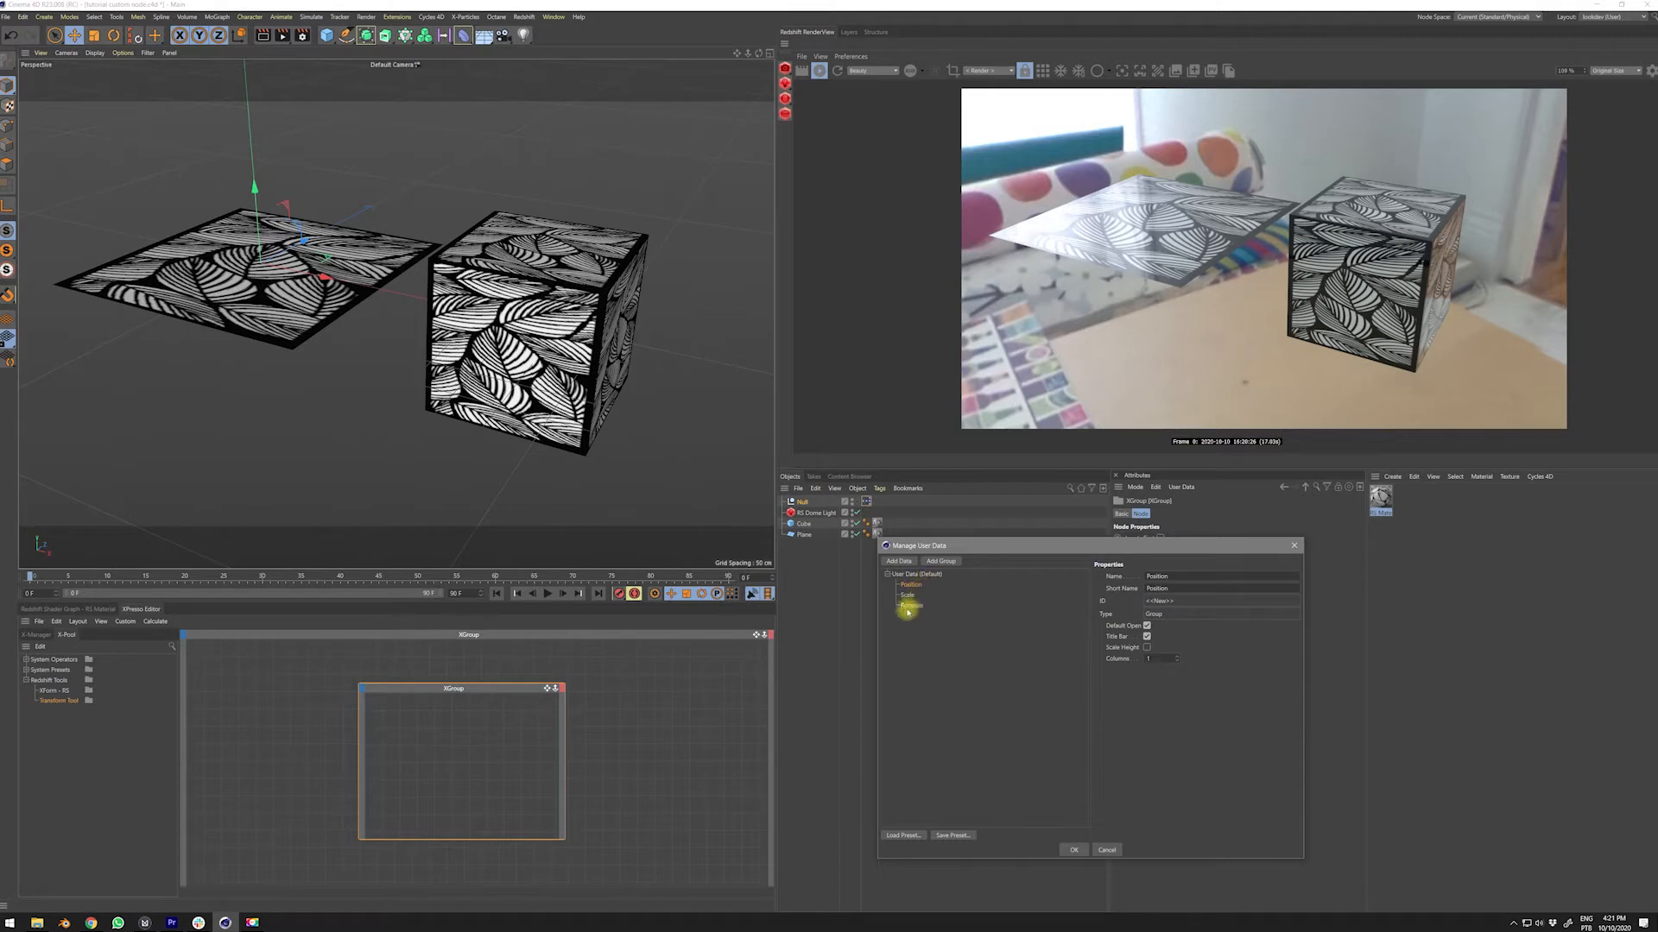
- Add two data entries inside the Position group and name them X and Y
left_click(907, 563)
left_click_drag(896, 587, 919, 595)
left_click(1197, 586)
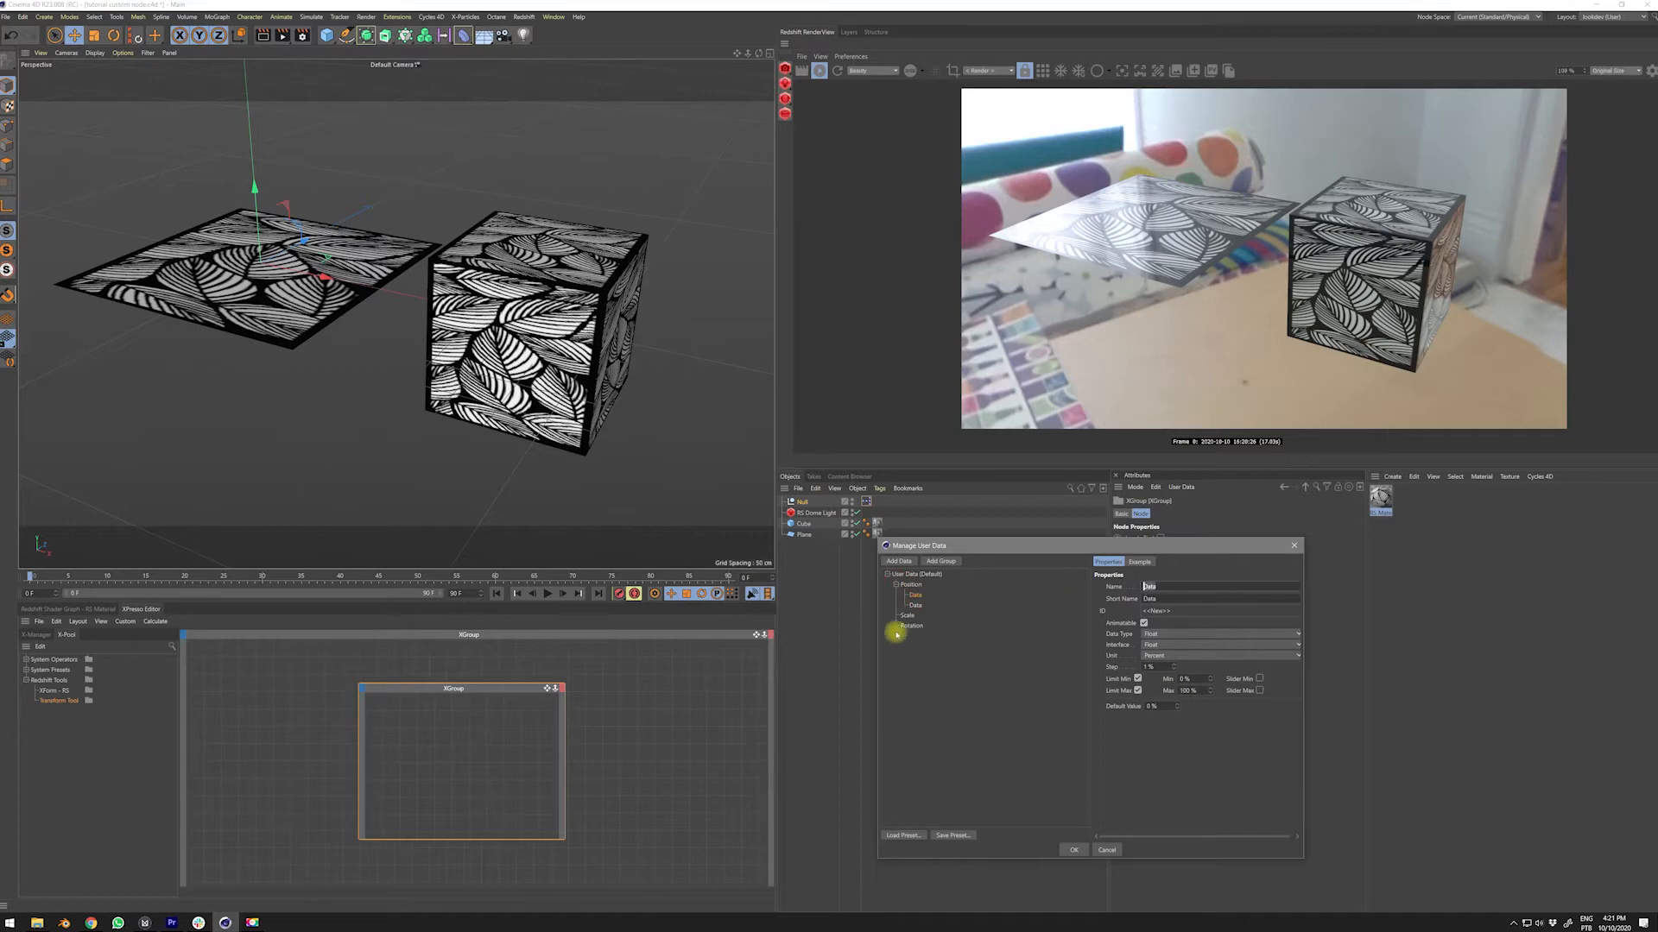
key("ctrl+x")
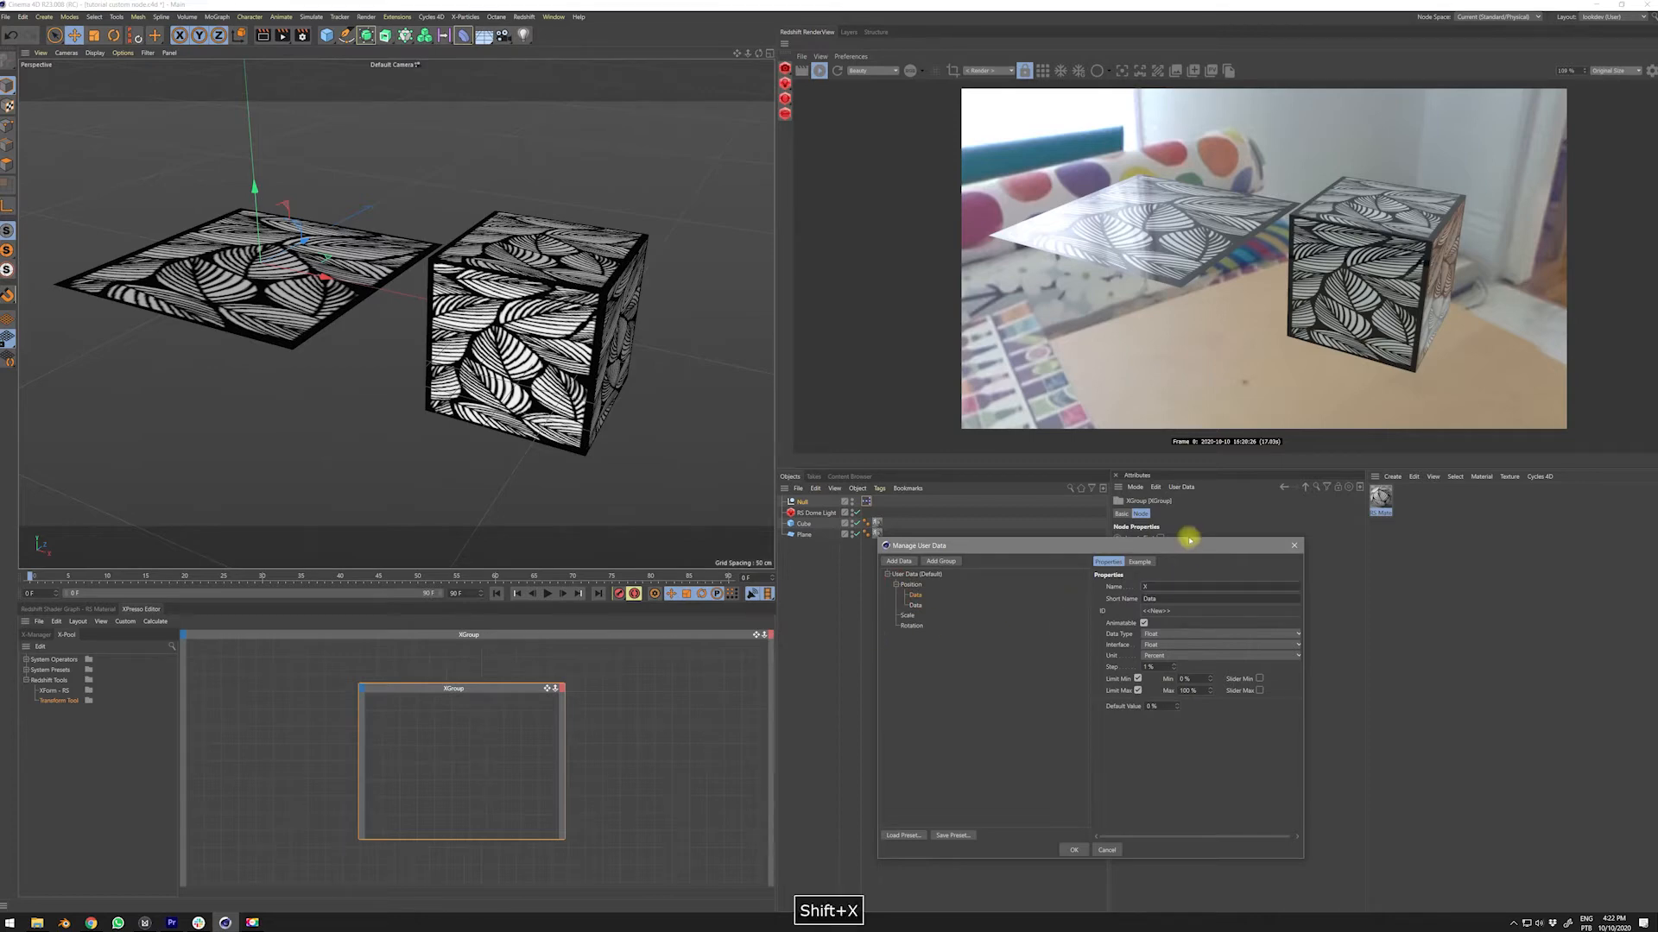
type("X")
key("Tab")
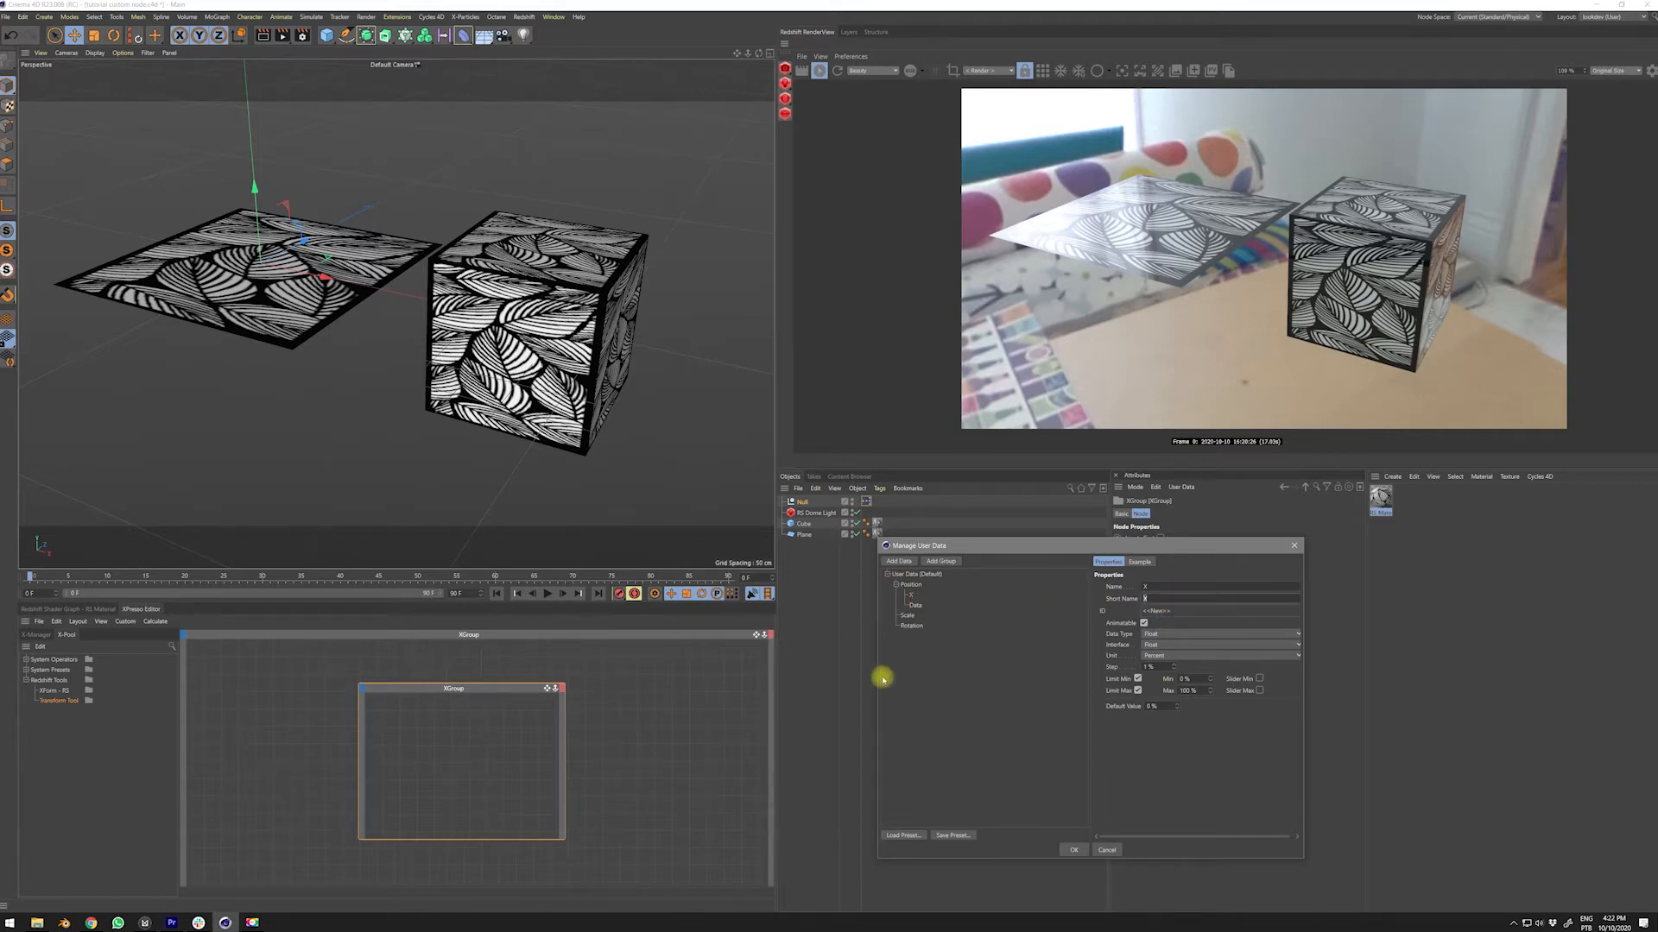
left_click(919, 606)
double_click(1161, 589)
type("Y")
left_click(955, 651)
- Add X and Y data entries to the Scale group and a single X entry to the Rotation group
left_click(912, 586)
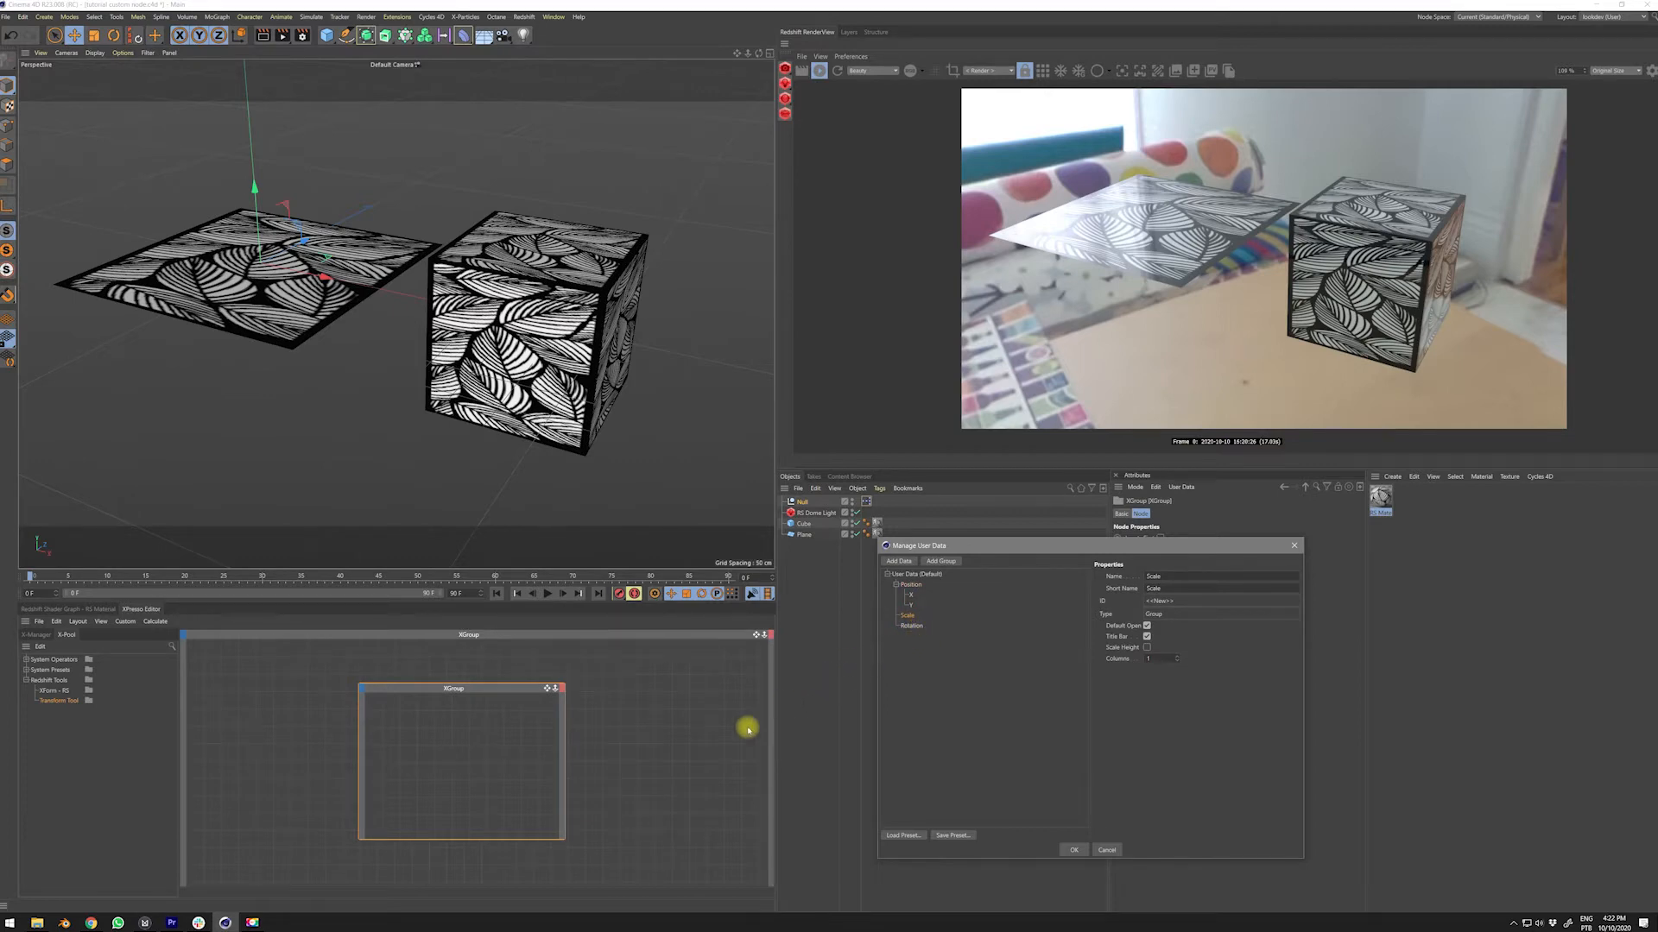
key("F9")
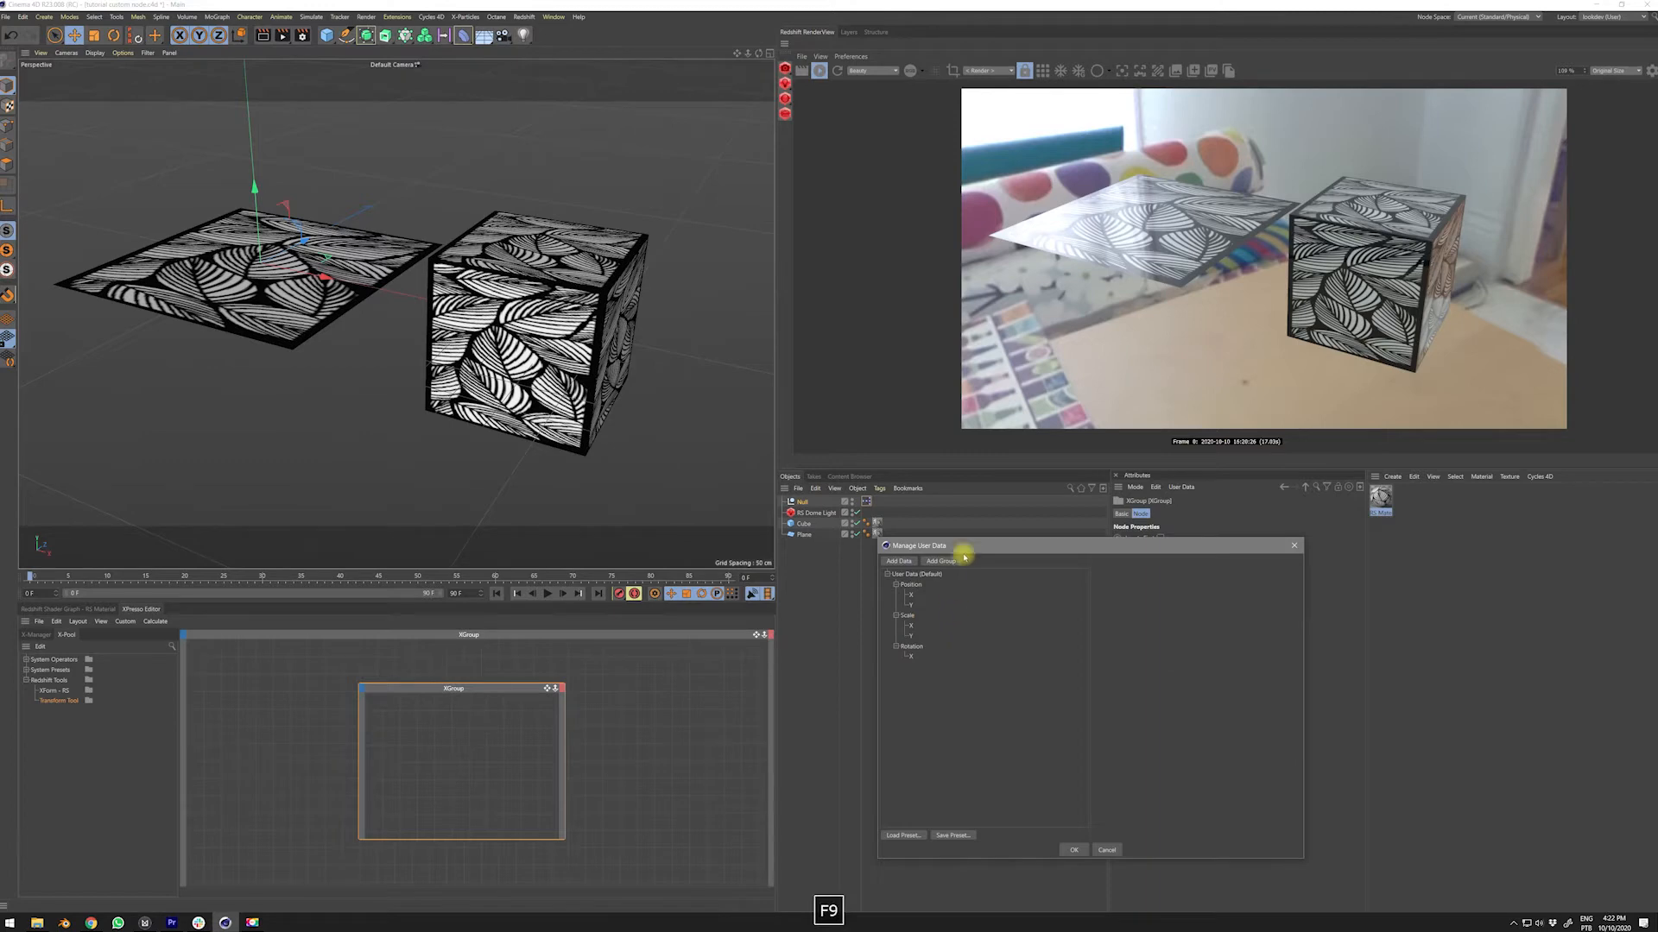
left_click_drag(1000, 542, 1021, 510)
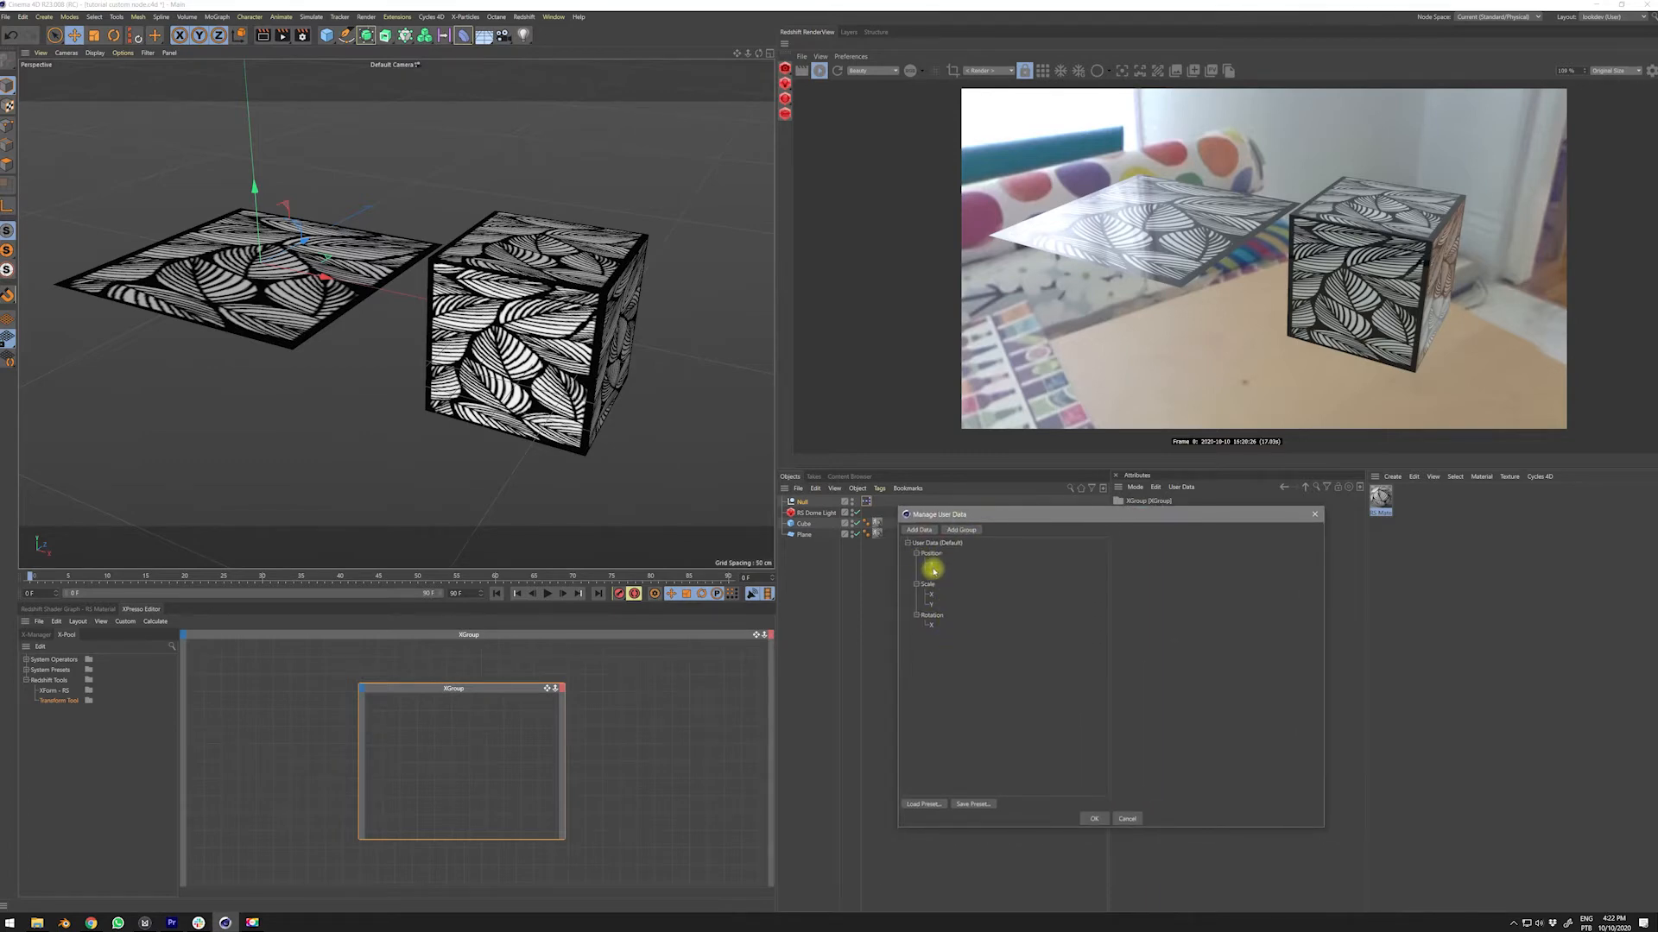
left_click(935, 572)
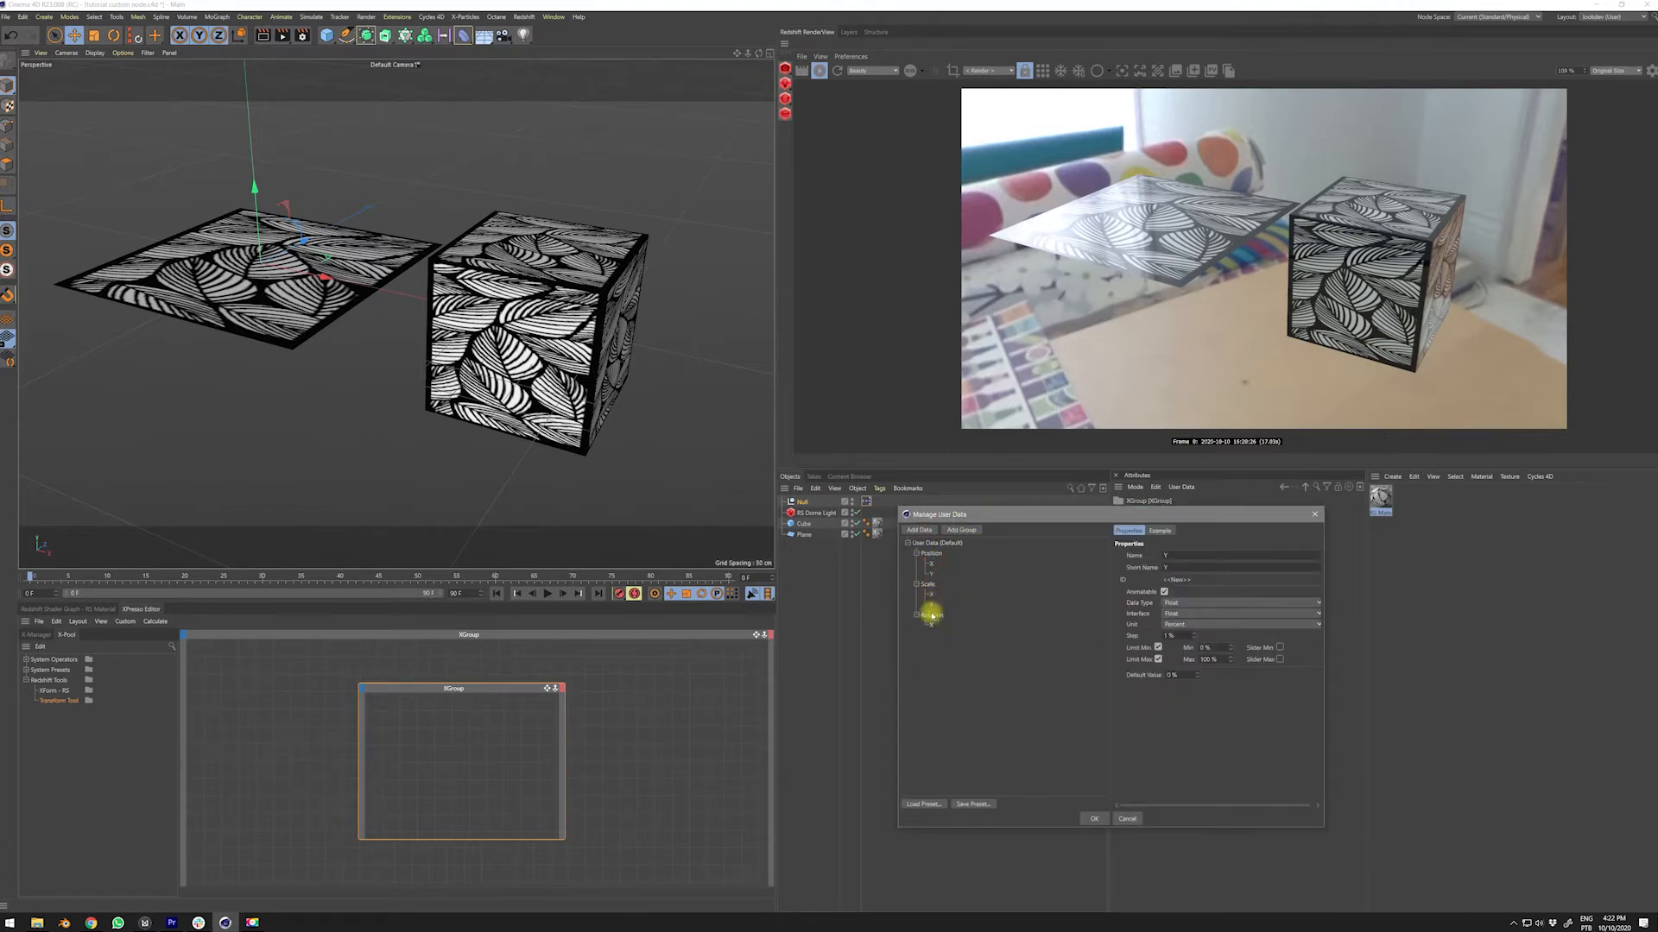
left_click(935, 626)
left_click_drag(975, 520, 996, 535)
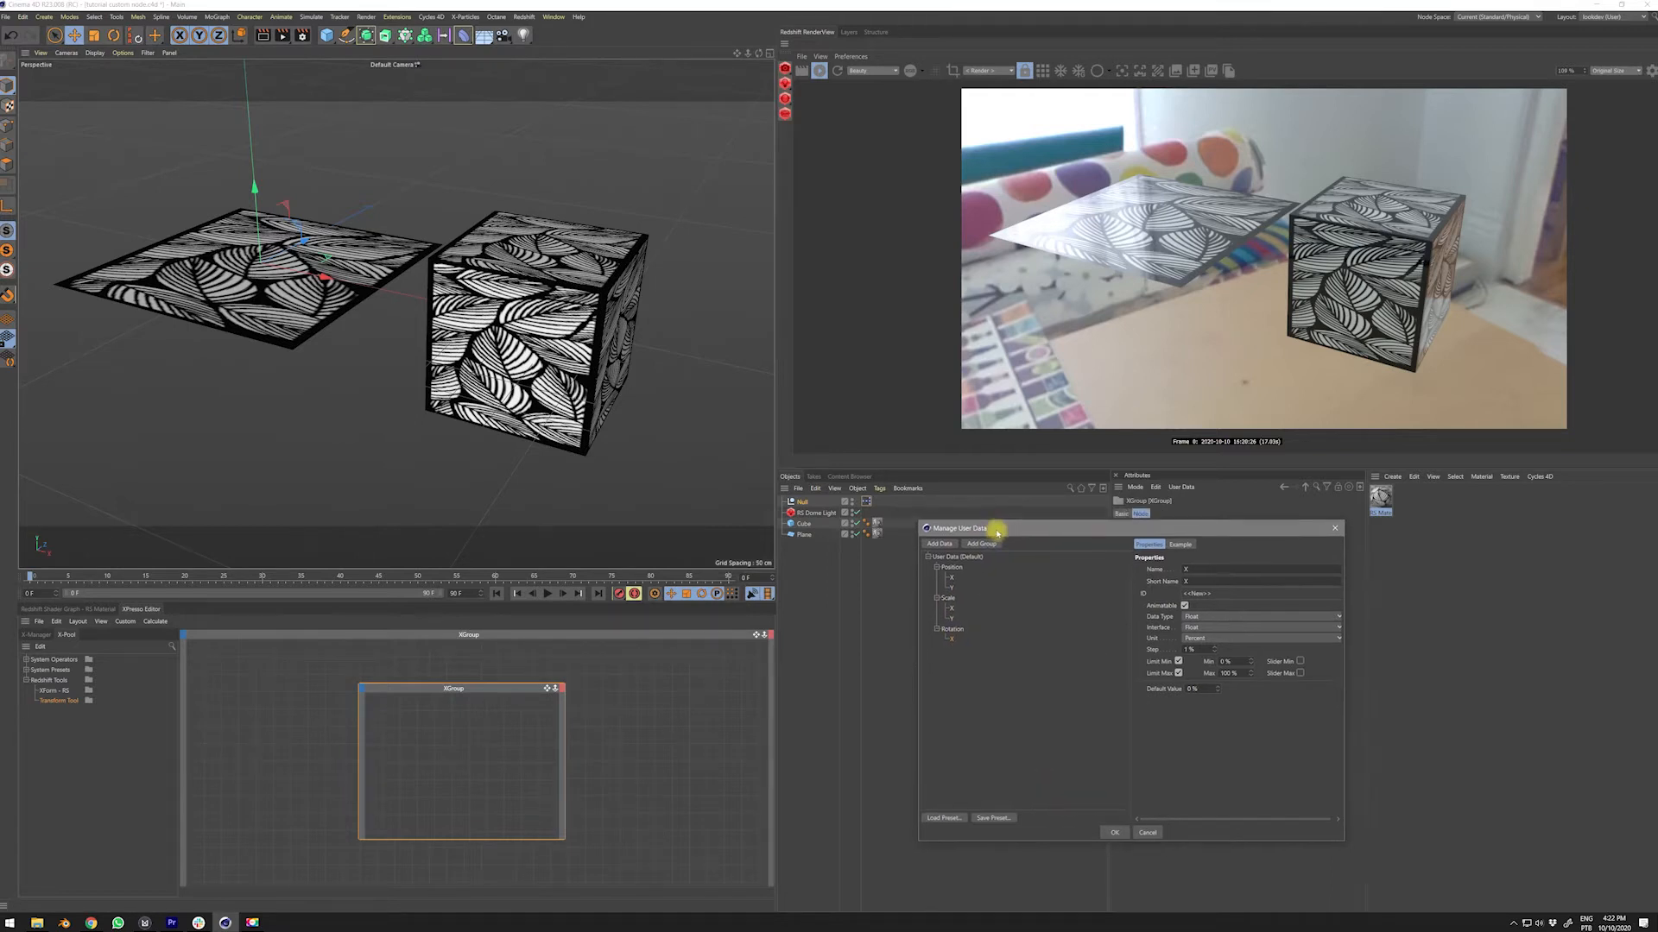
left_click(956, 568)
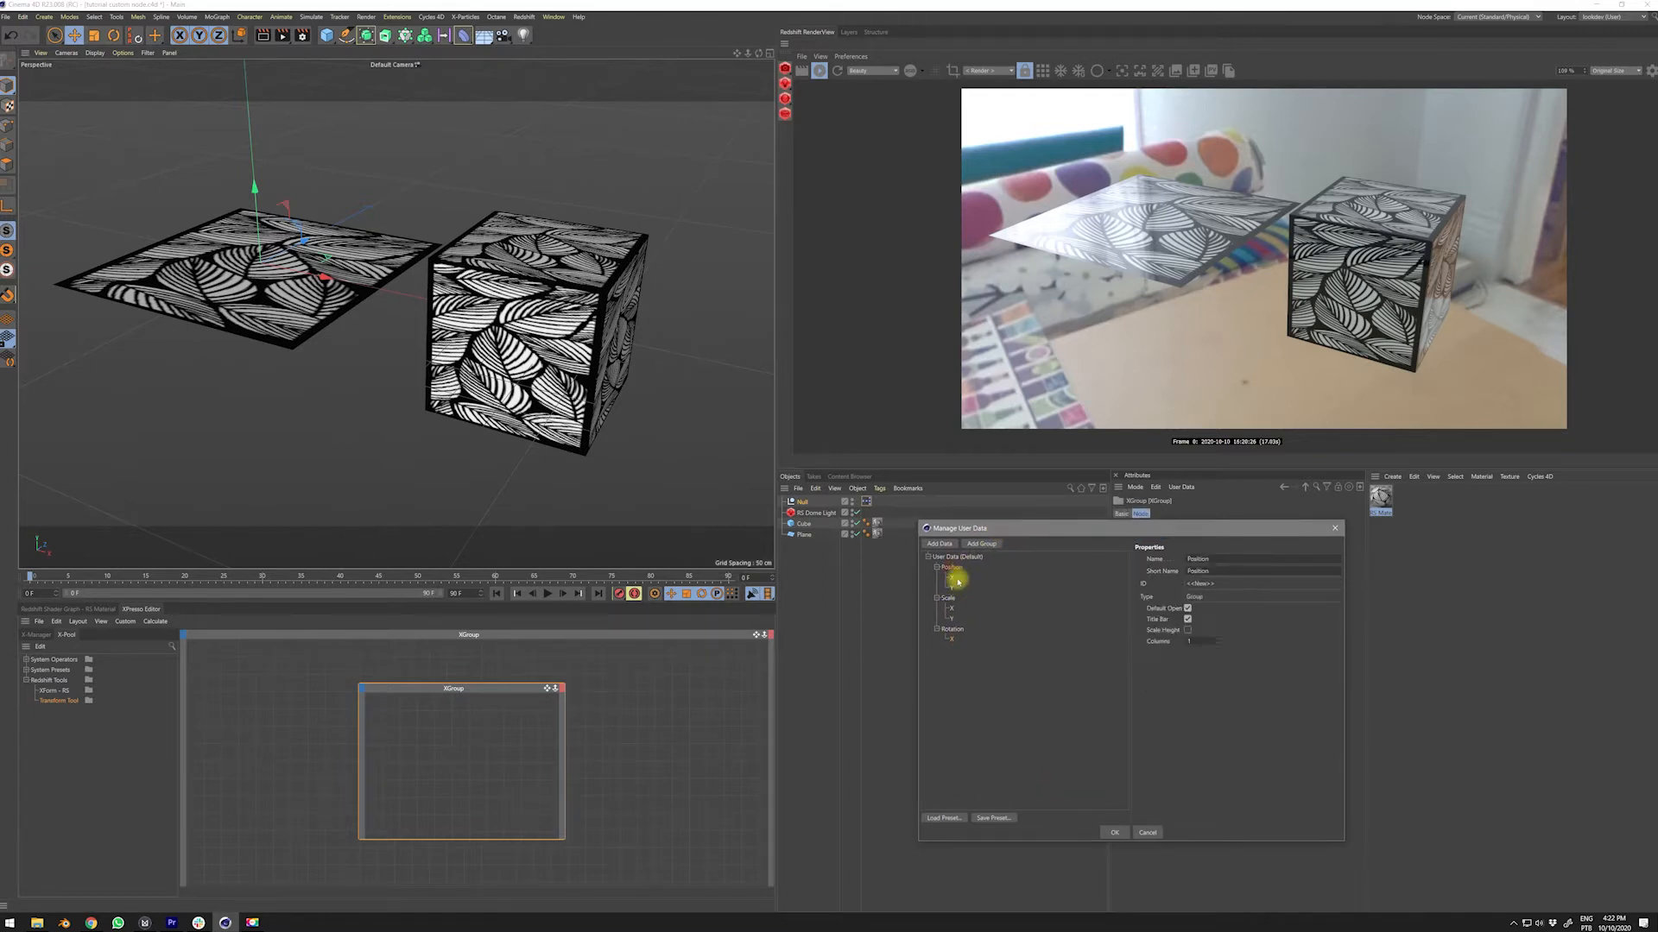
- Select all data entries across the Position, Scale and Rotation groups and set their Unit to Real and Interface to Float Slider
left_click(953, 579)
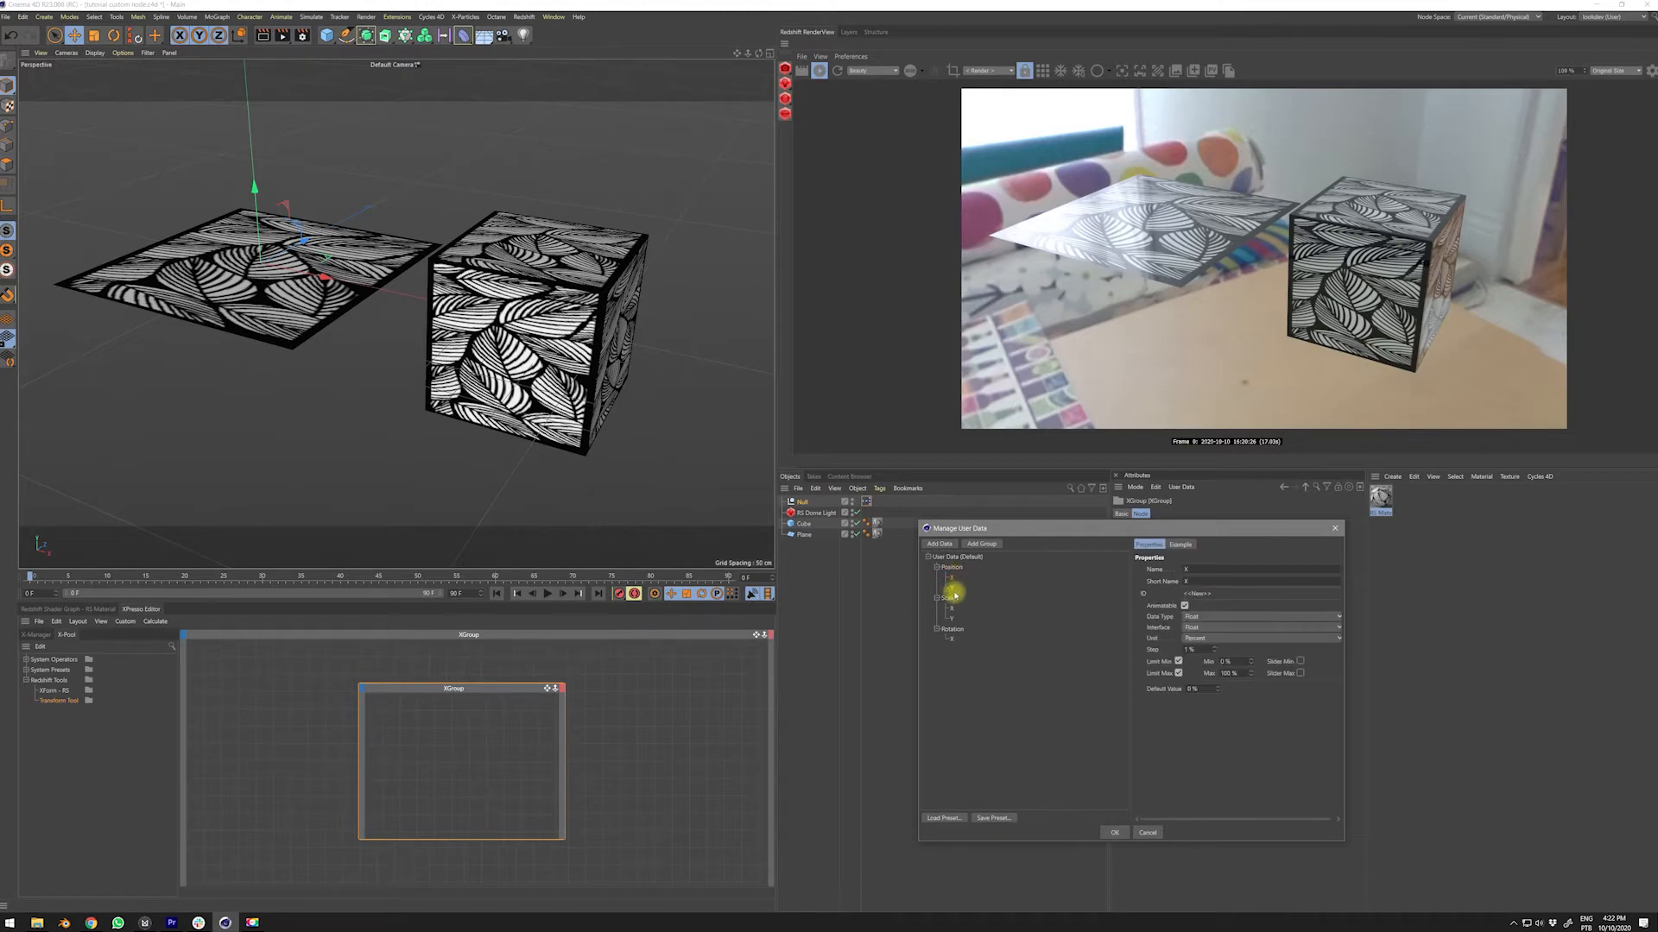
left_click(951, 609, "ctrl")
left_click(976, 602)
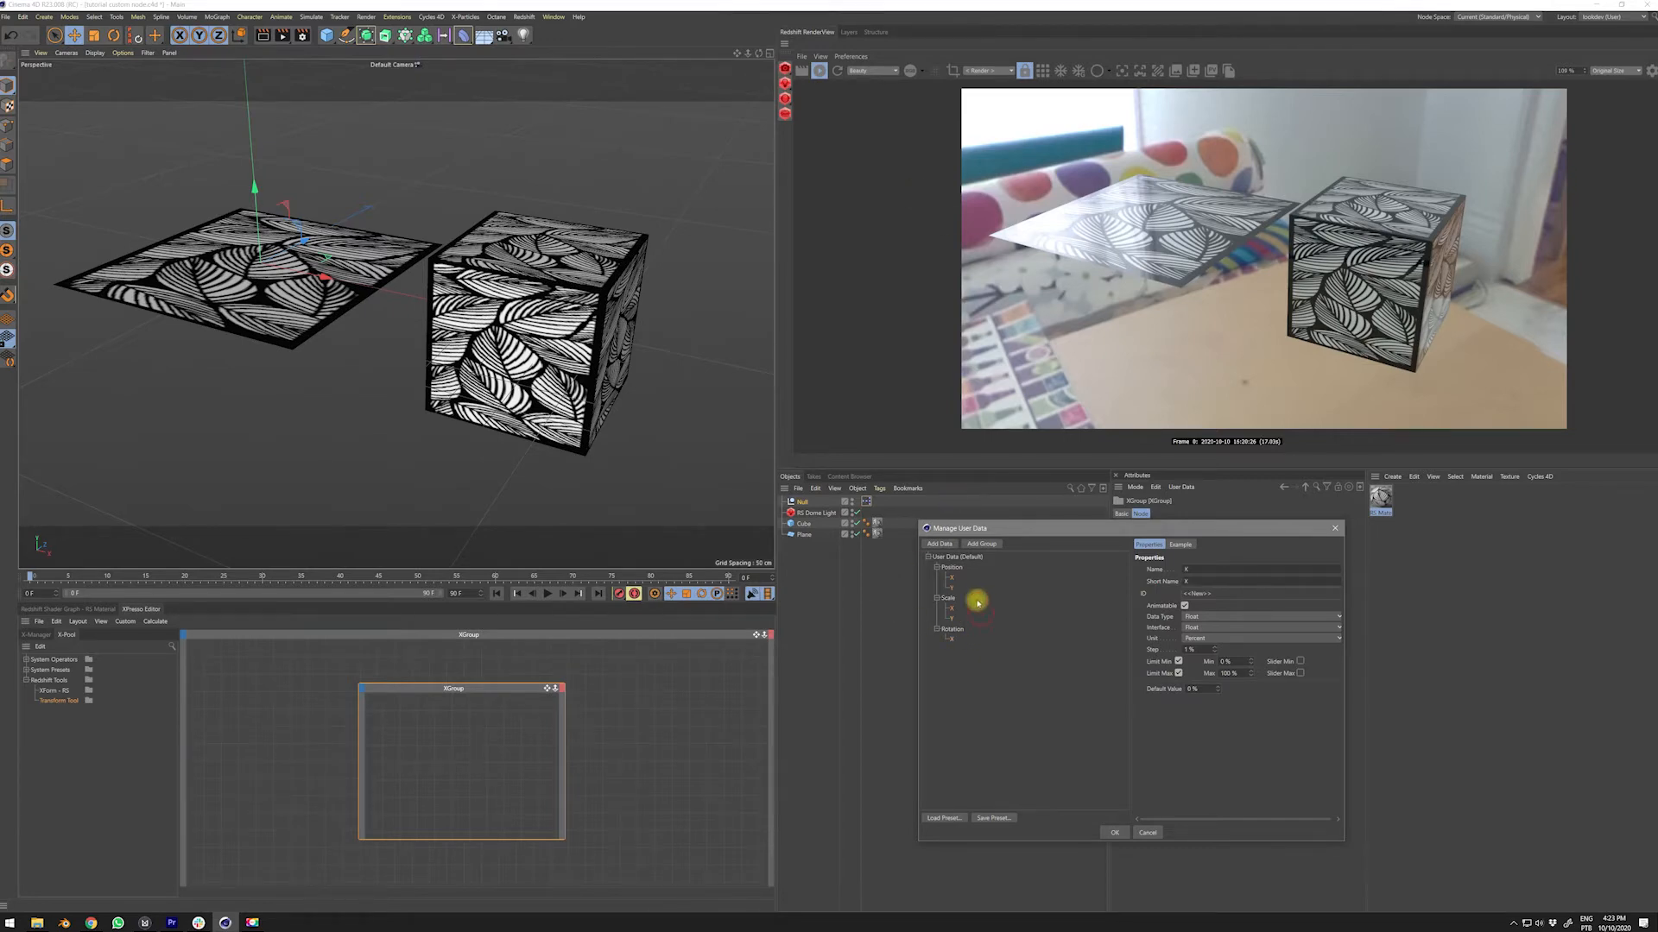
left_click(951, 609, "ctrl")
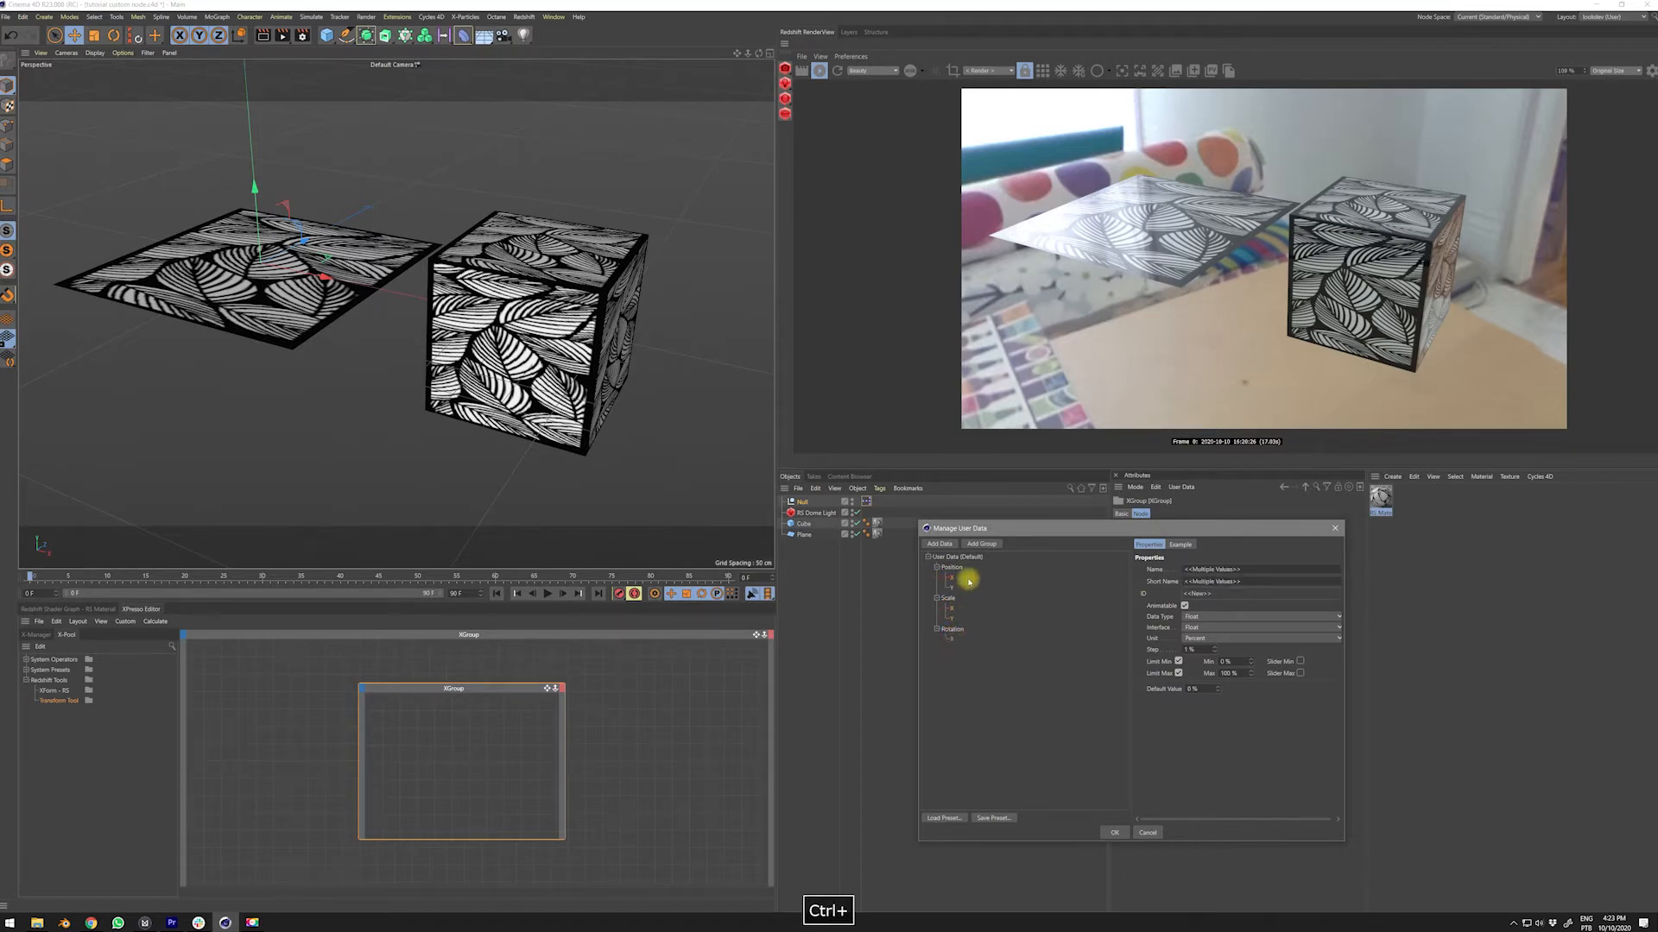
left_click(1214, 639)
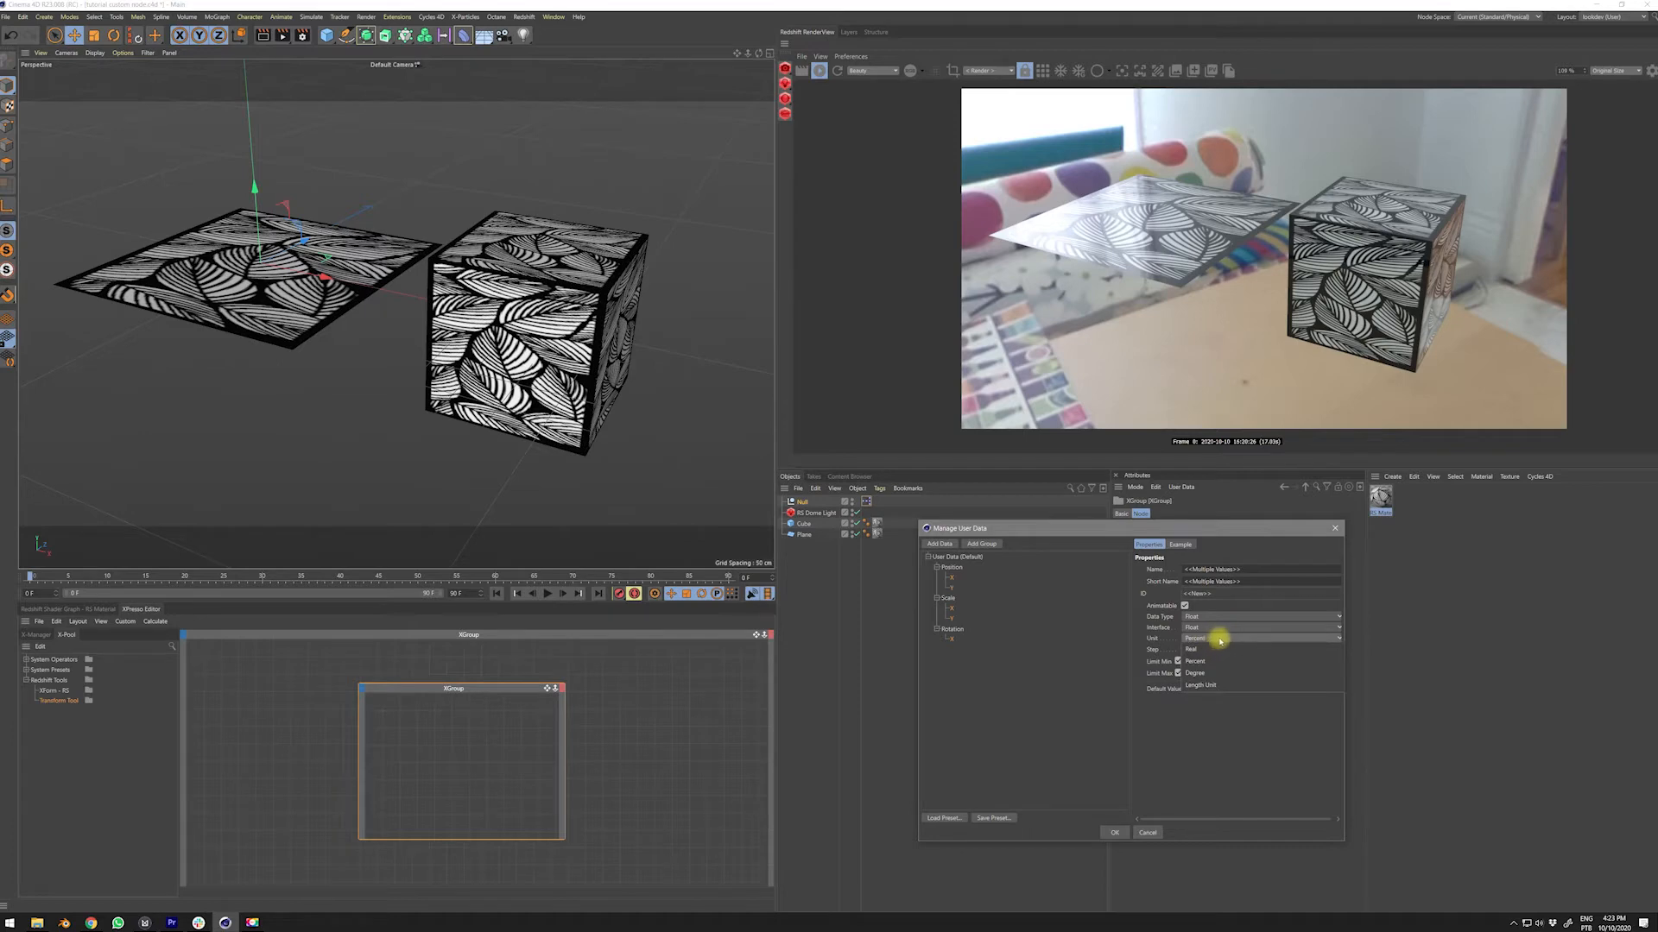
left_click(1199, 650)
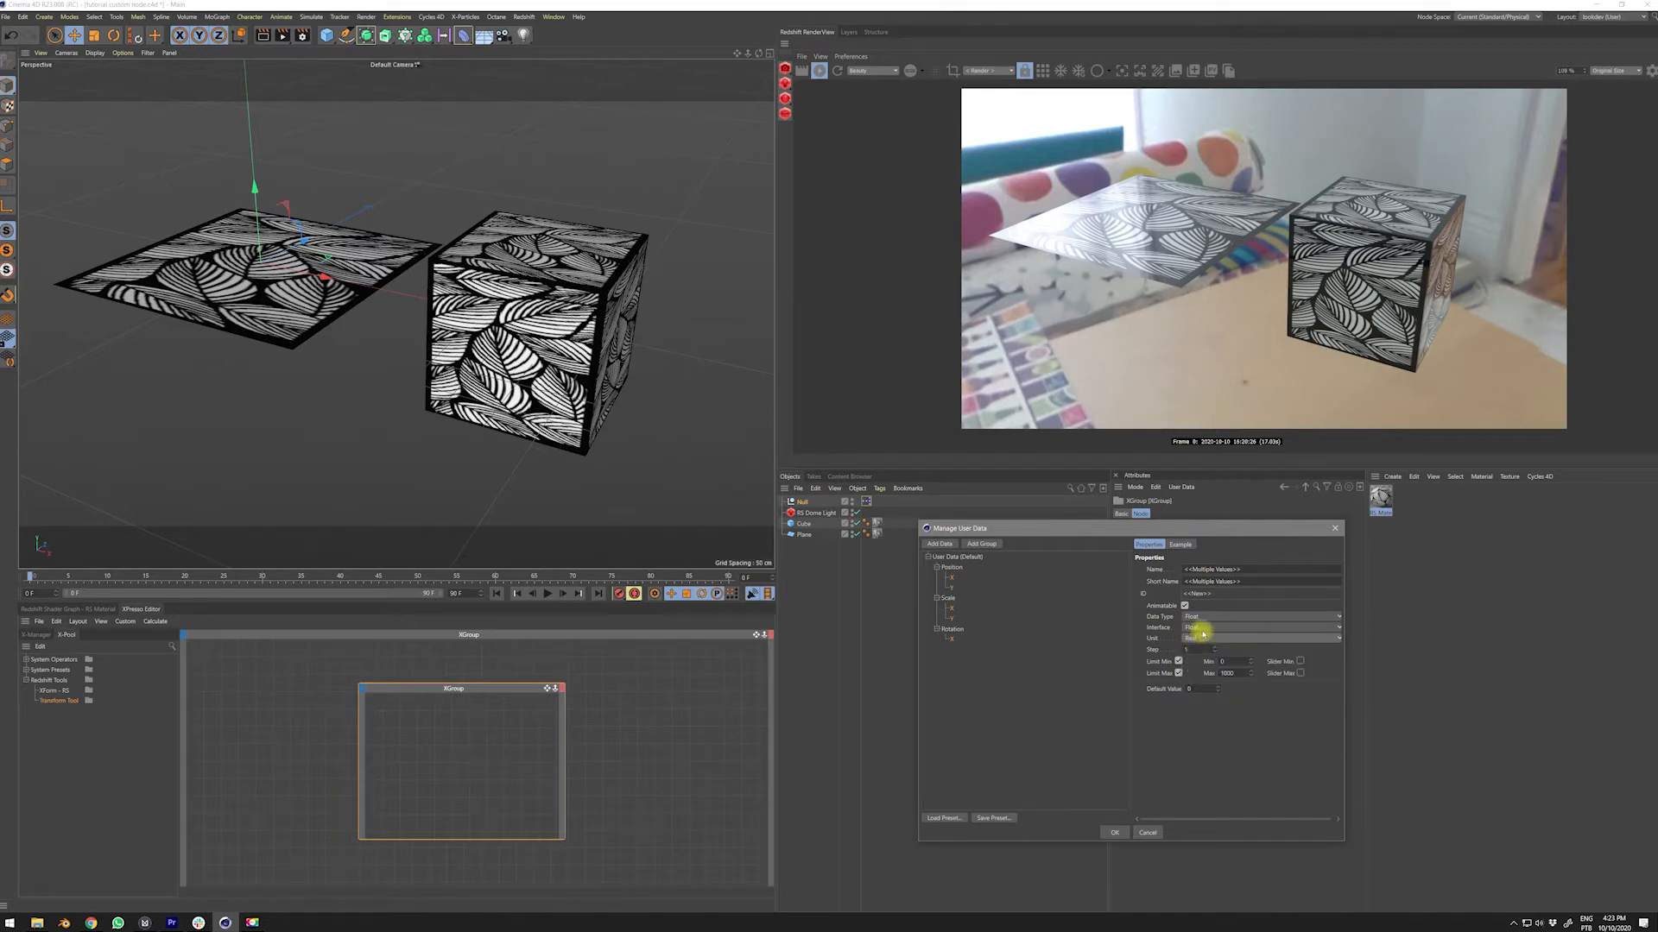
left_click(1202, 628)
left_click(1214, 649)
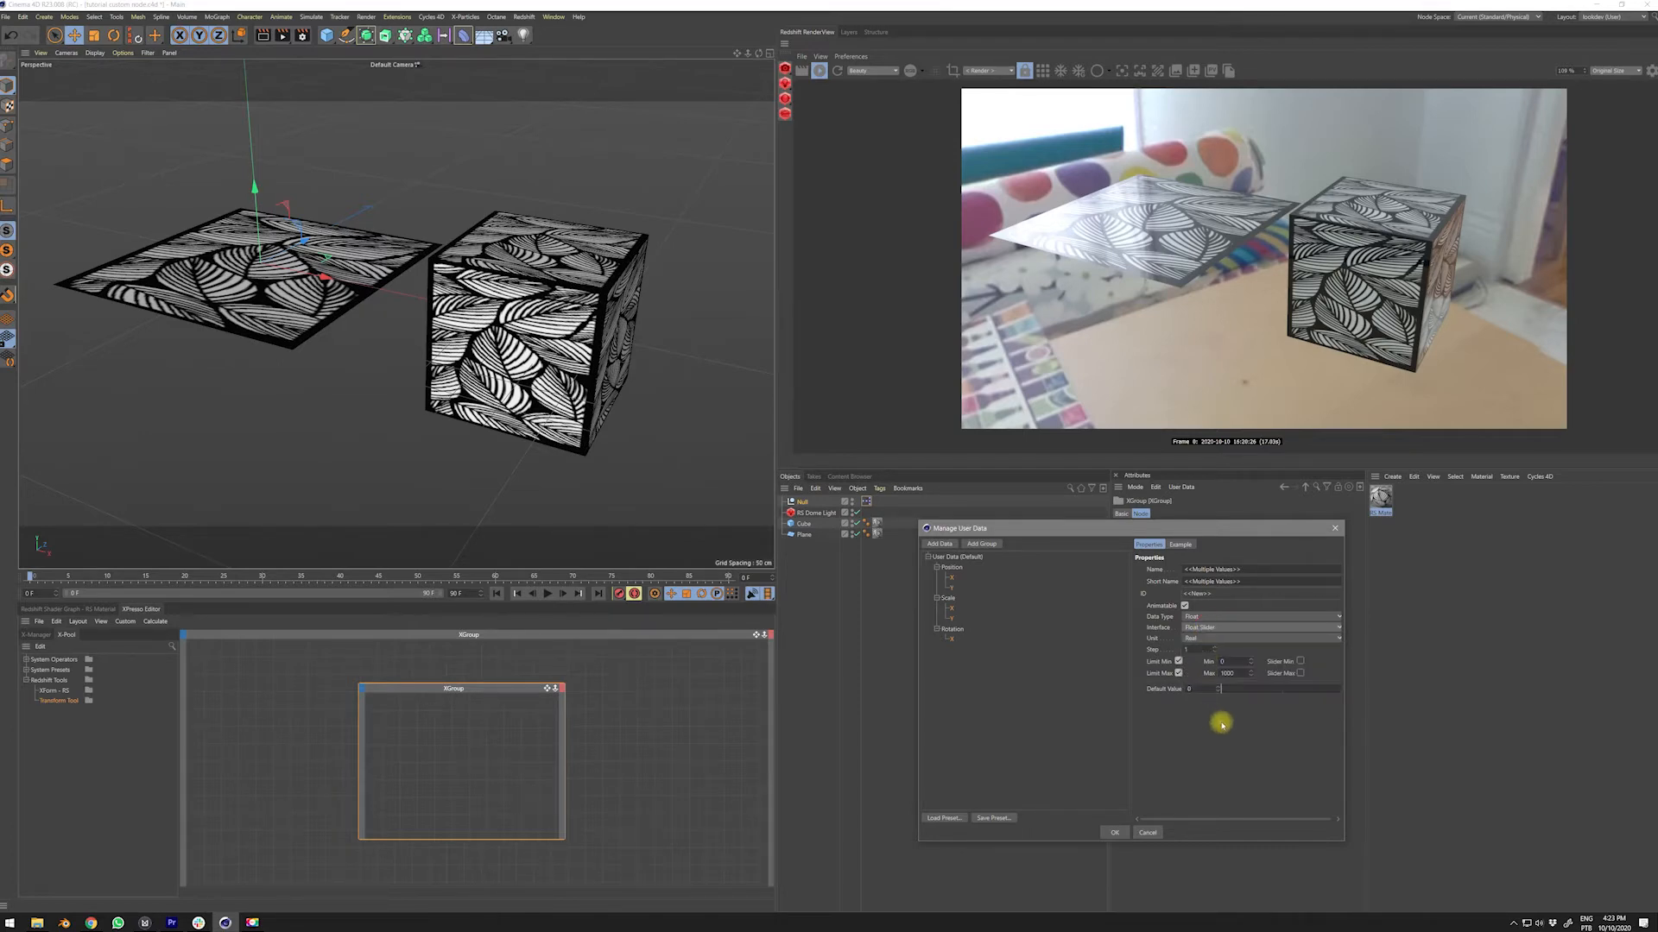
- Set the minimum limit of the selected entries to -1000 and enable both Slider Min and Slider Max
left_click(1179, 545)
mouse_move(1188, 564)
left_mouse_down()
mouse_move(1280, 563)
mouse_move(1178, 557)
mouse_move(1150, 573)
mouse_move(1194, 579)
left_mouse_up()
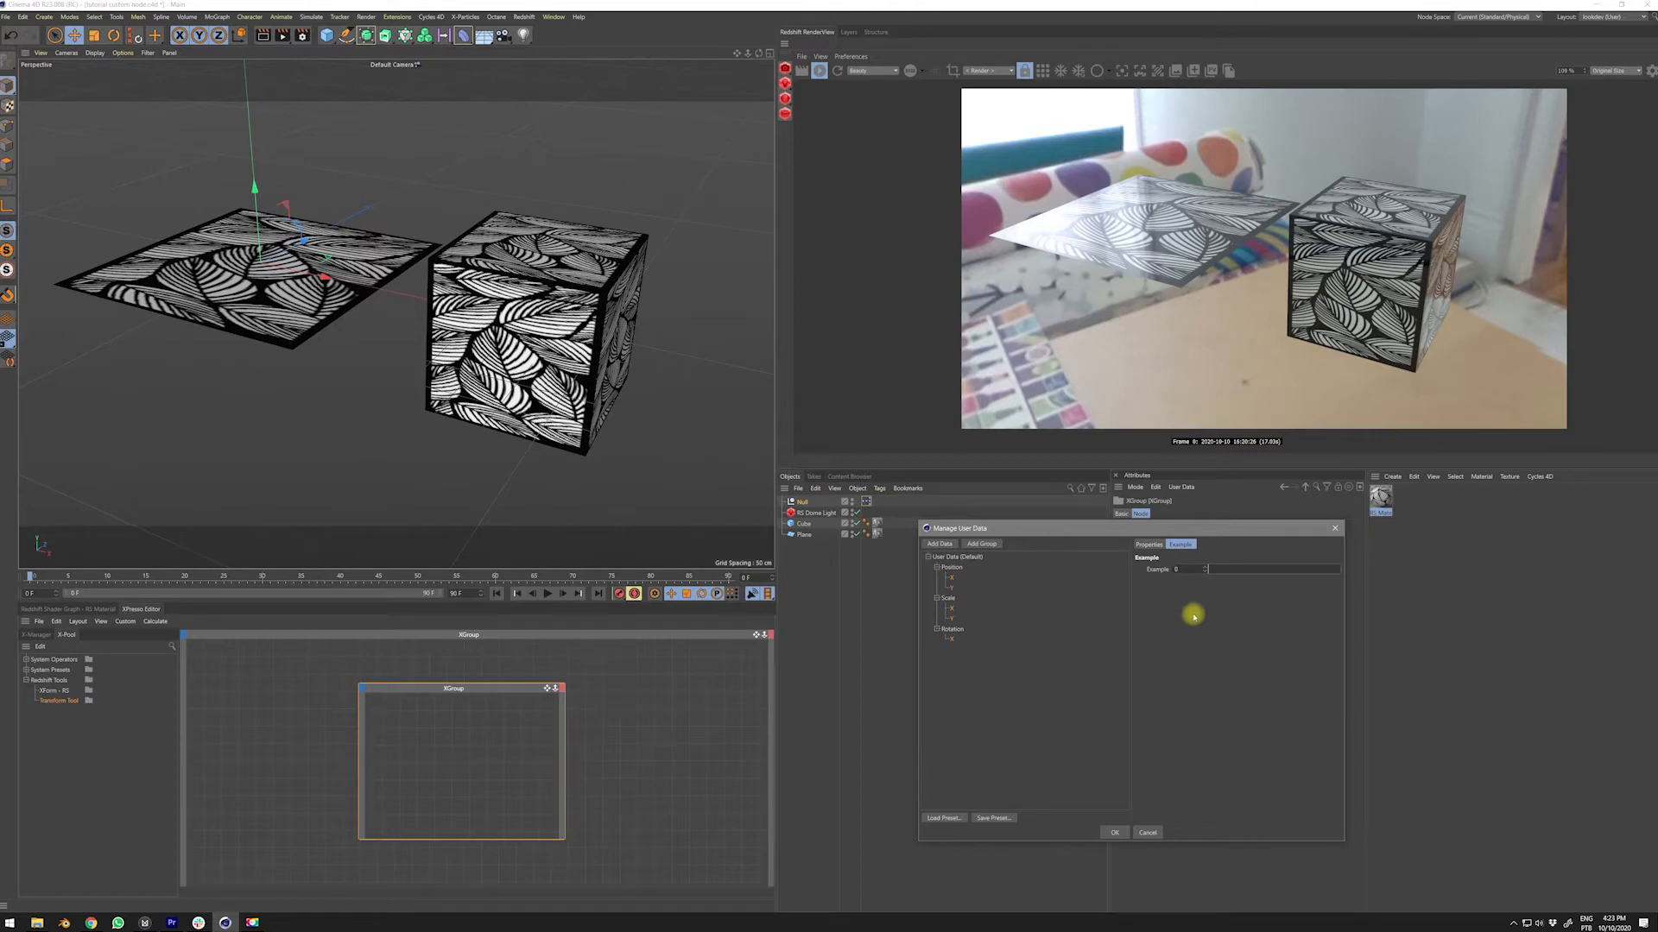
left_click(1148, 545)
left_click_drag(1242, 662, 1157, 662)
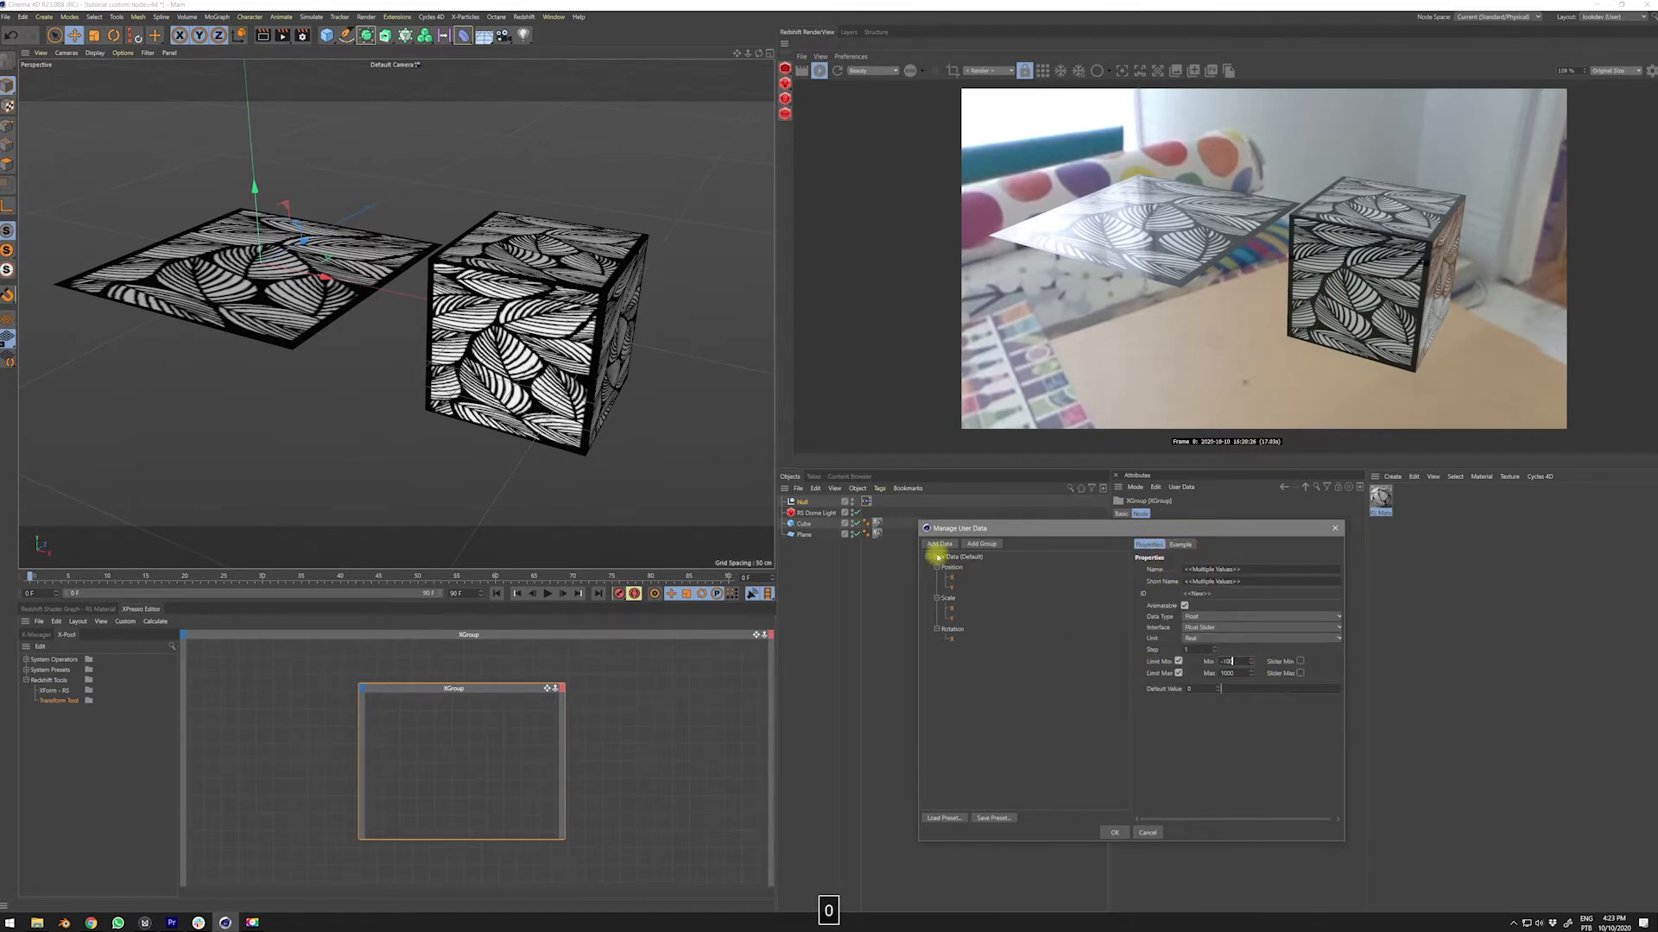
type("-1000")
left_click(1300, 661)
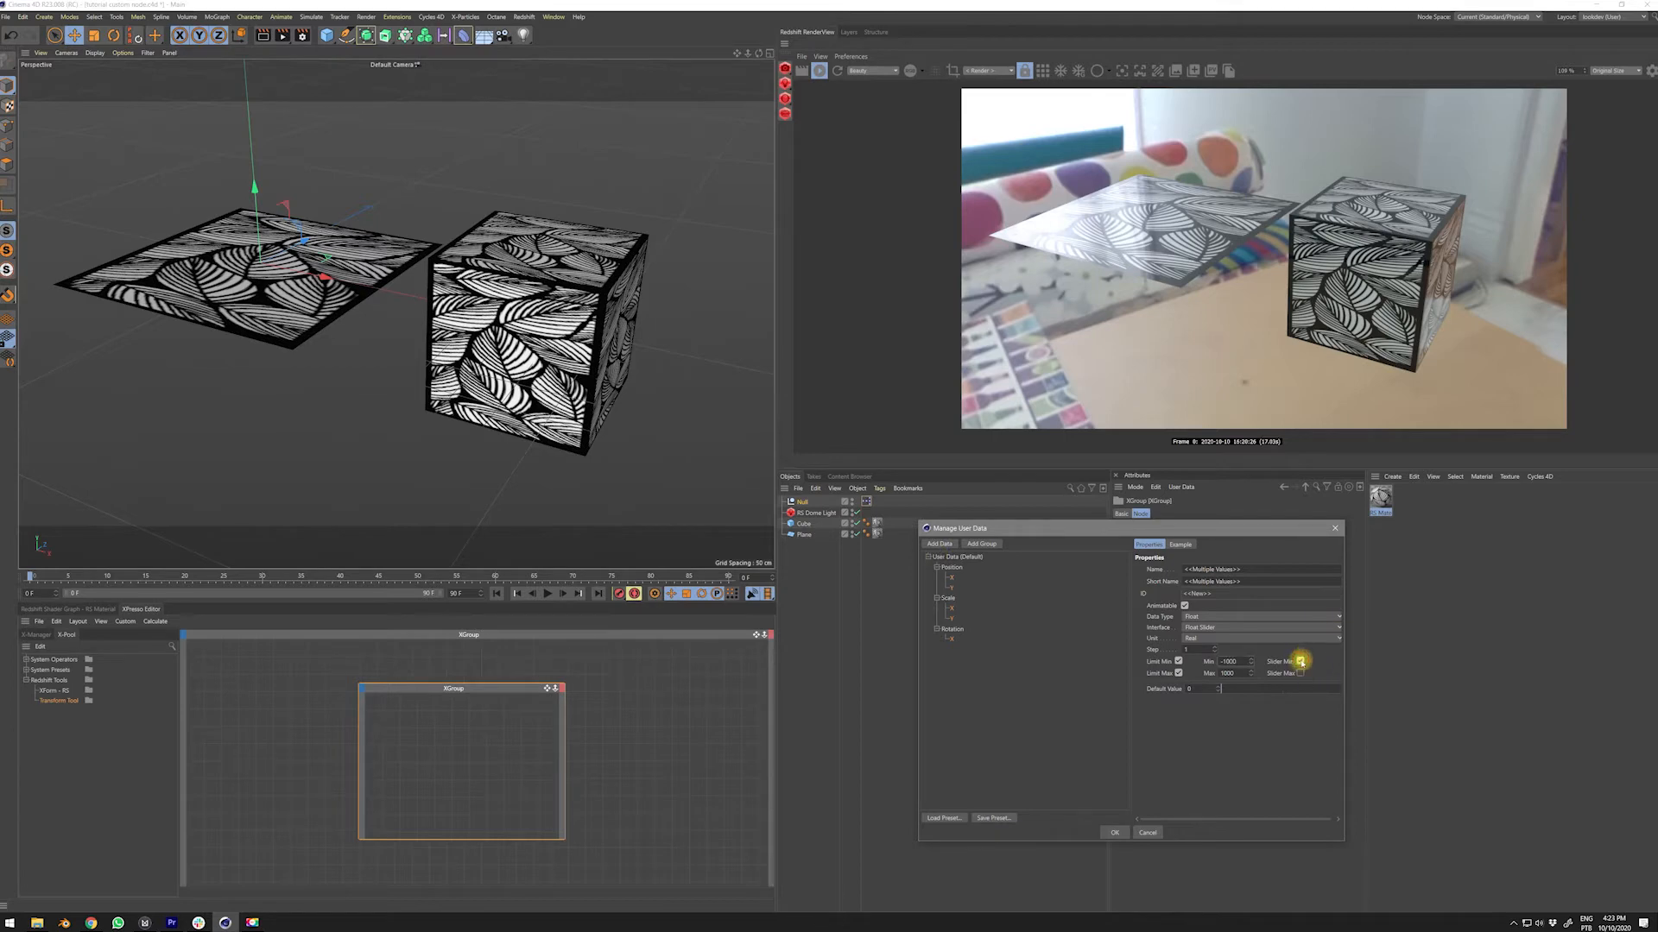
left_click(1300, 674)
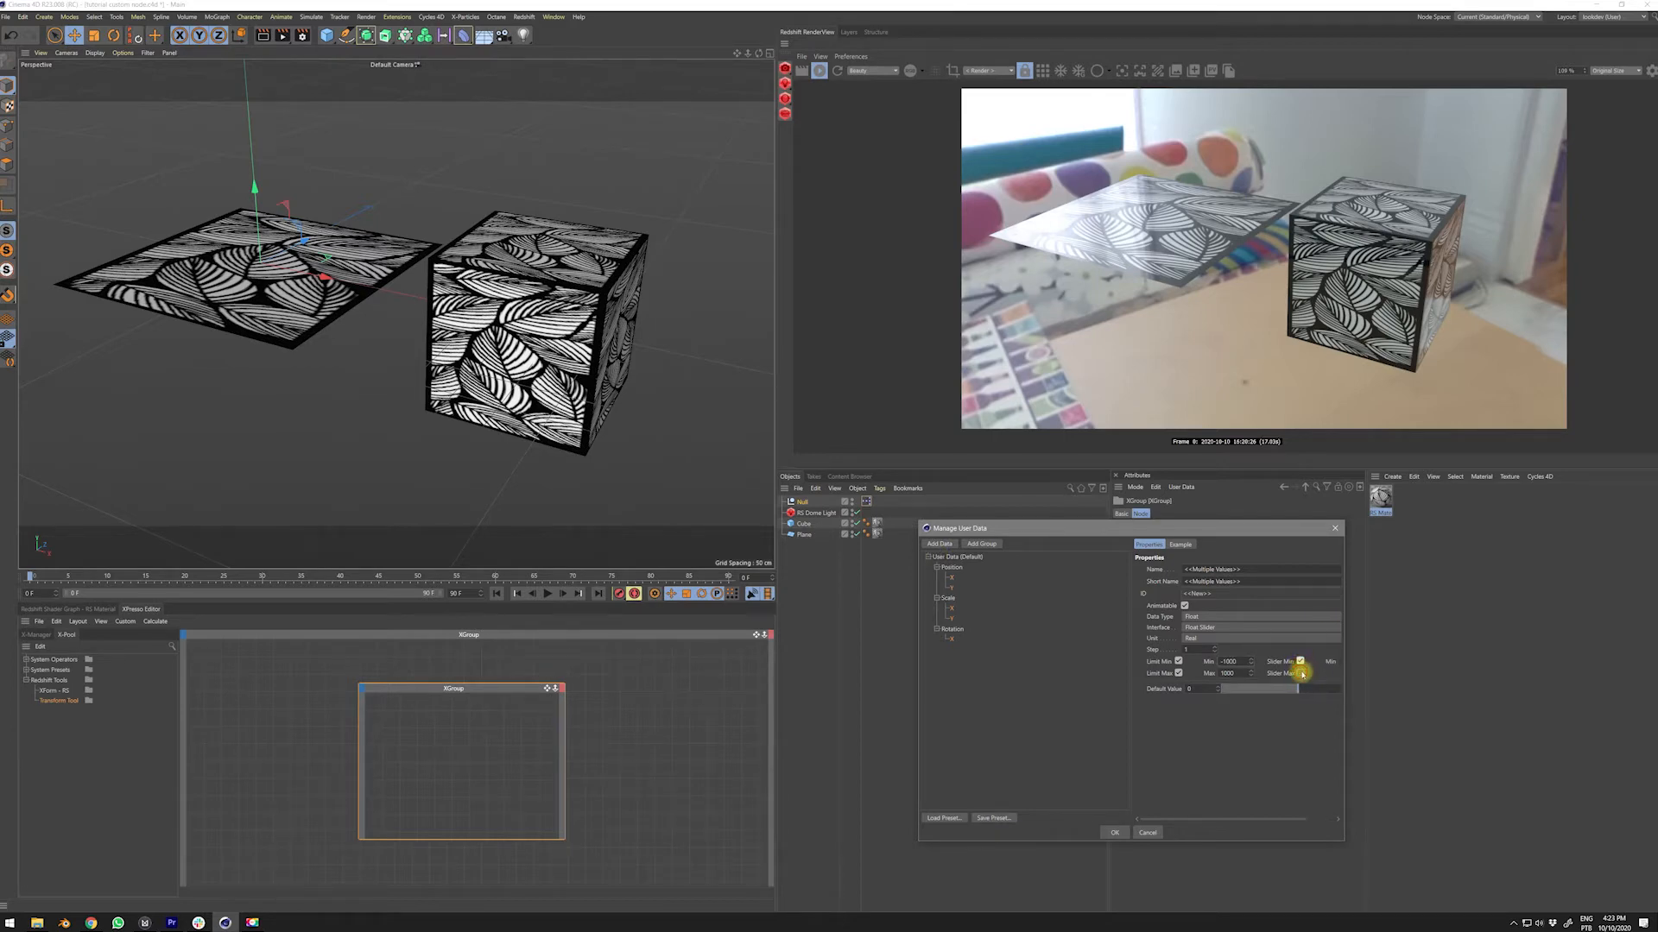
left_click_drag(1276, 528, 1140, 503)
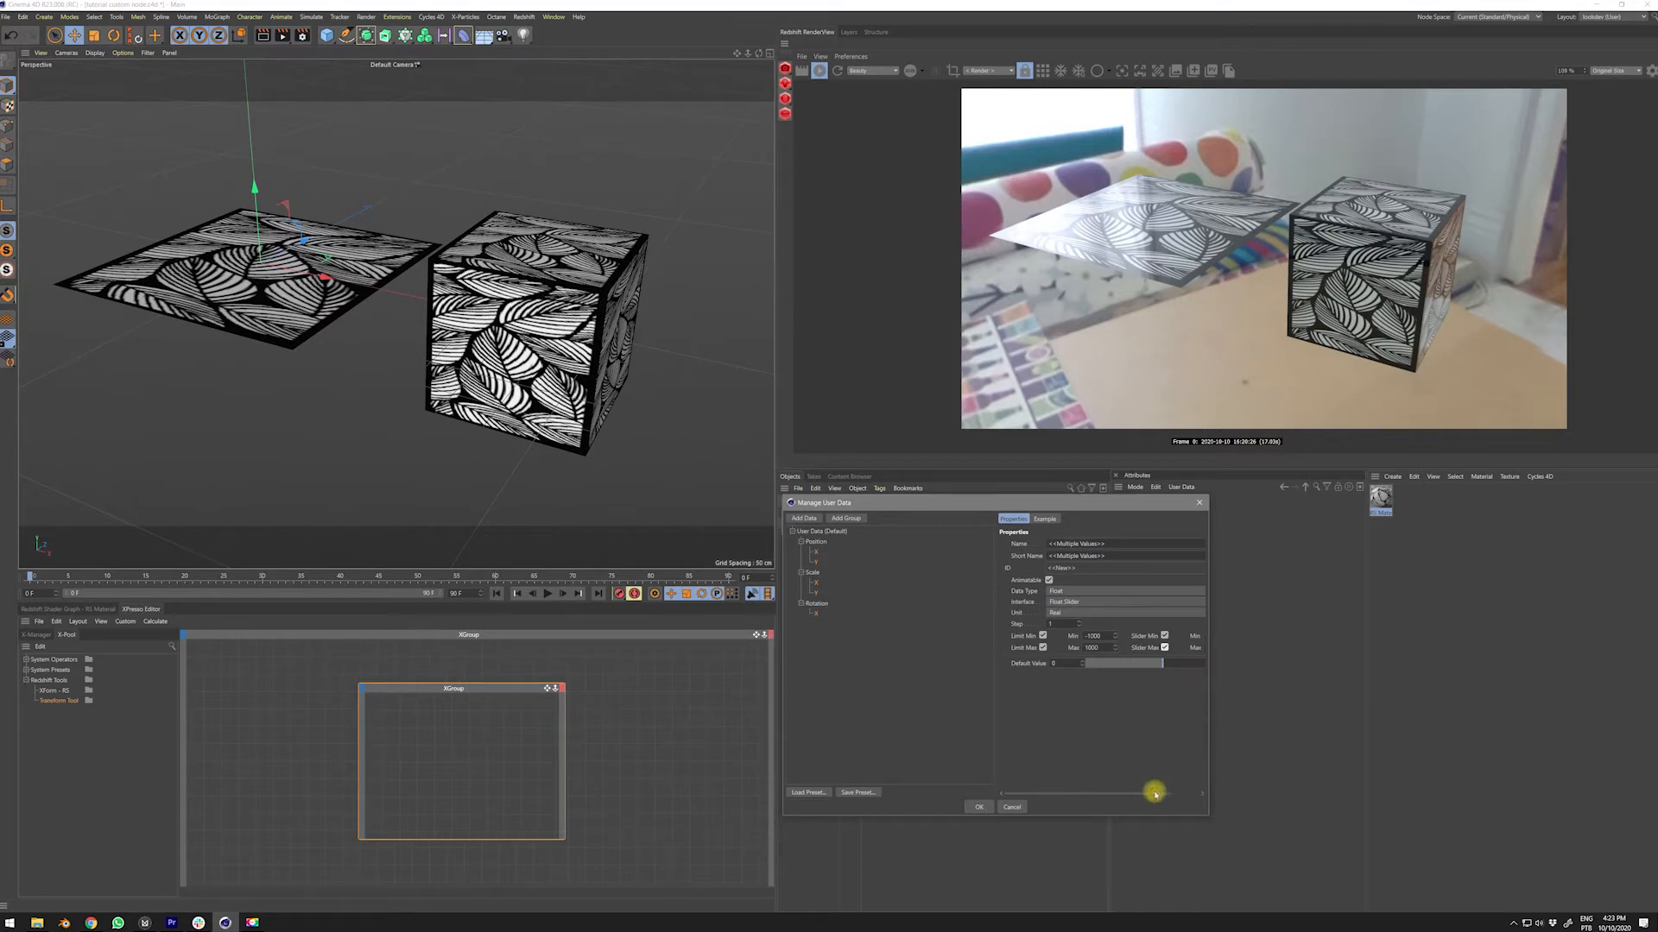
left_click_drag(1155, 789, 1207, 785)
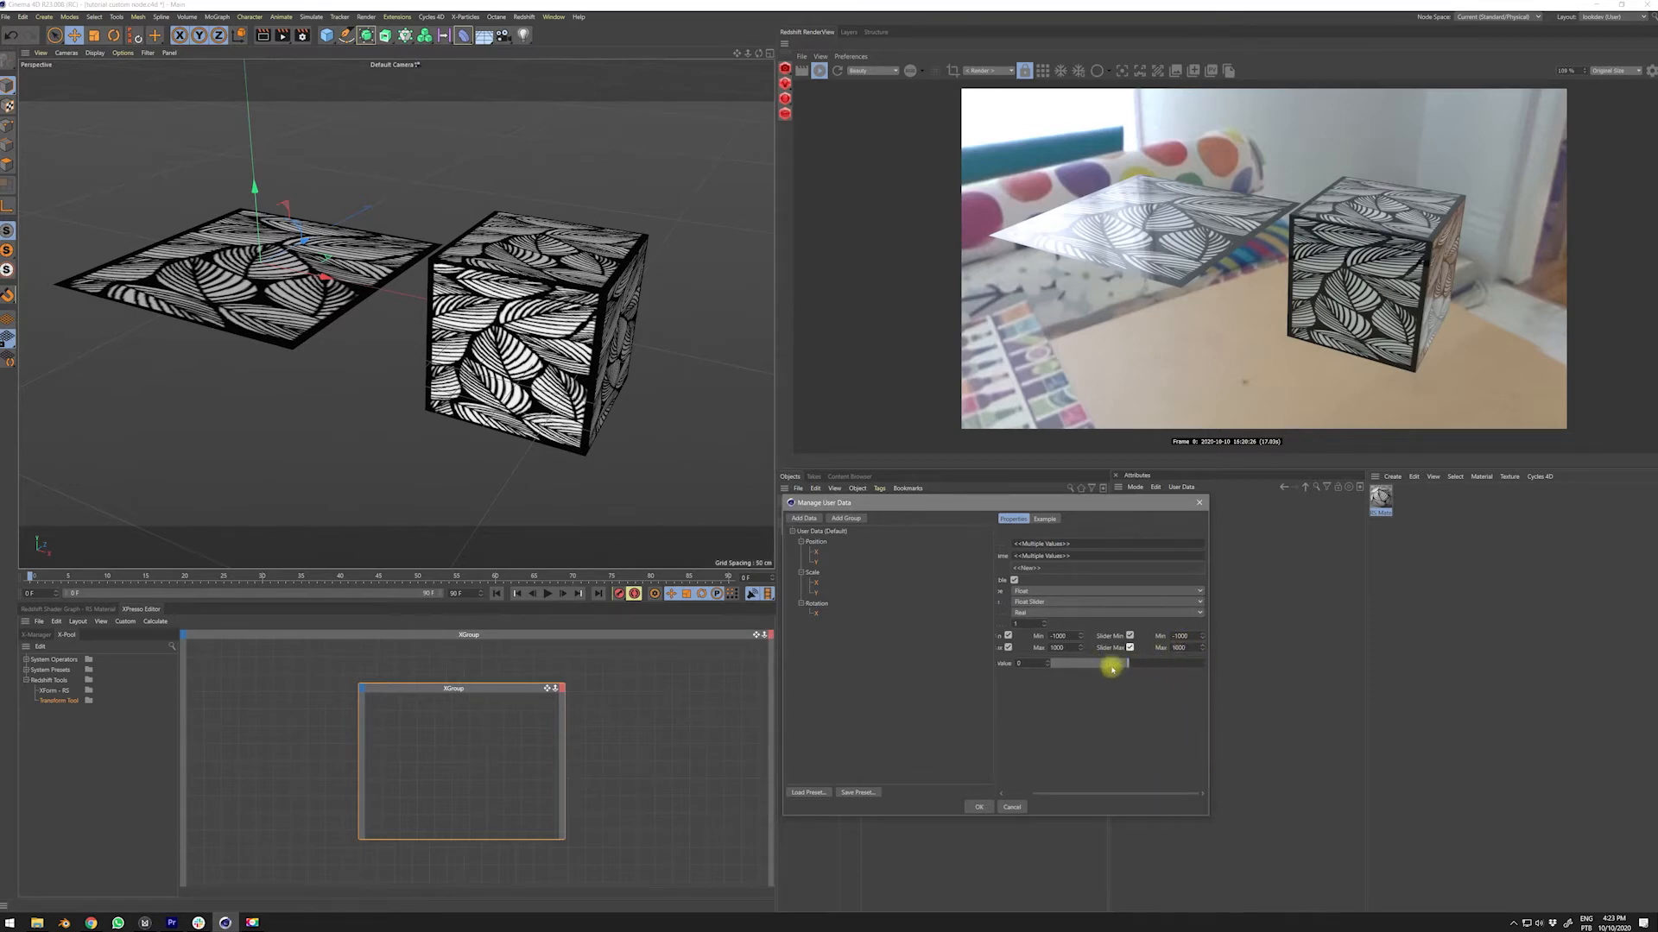
- Try out the default value slider of the selected entries and reset it to 0
mouse_move(1044, 662)
left_mouse_down()
mouse_move(1283, 670)
mouse_move(1033, 663)
left_mouse_up()
left_click_drag(1045, 789, 999, 784)
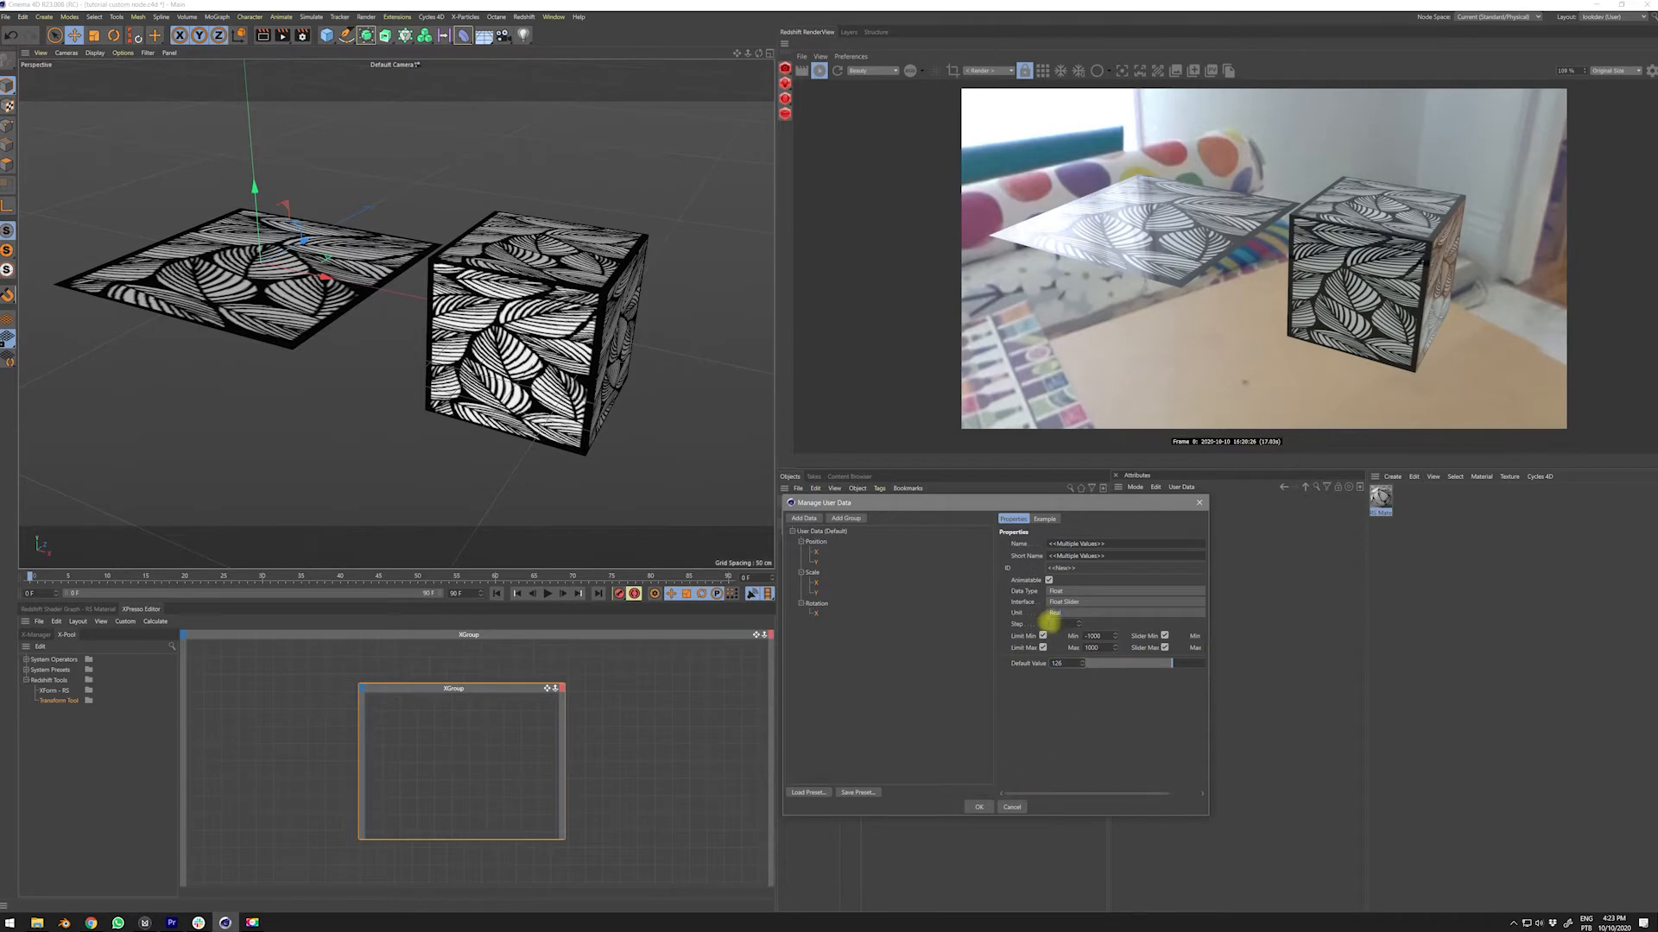
left_click_drag(1071, 663, 984, 671)
type("0")
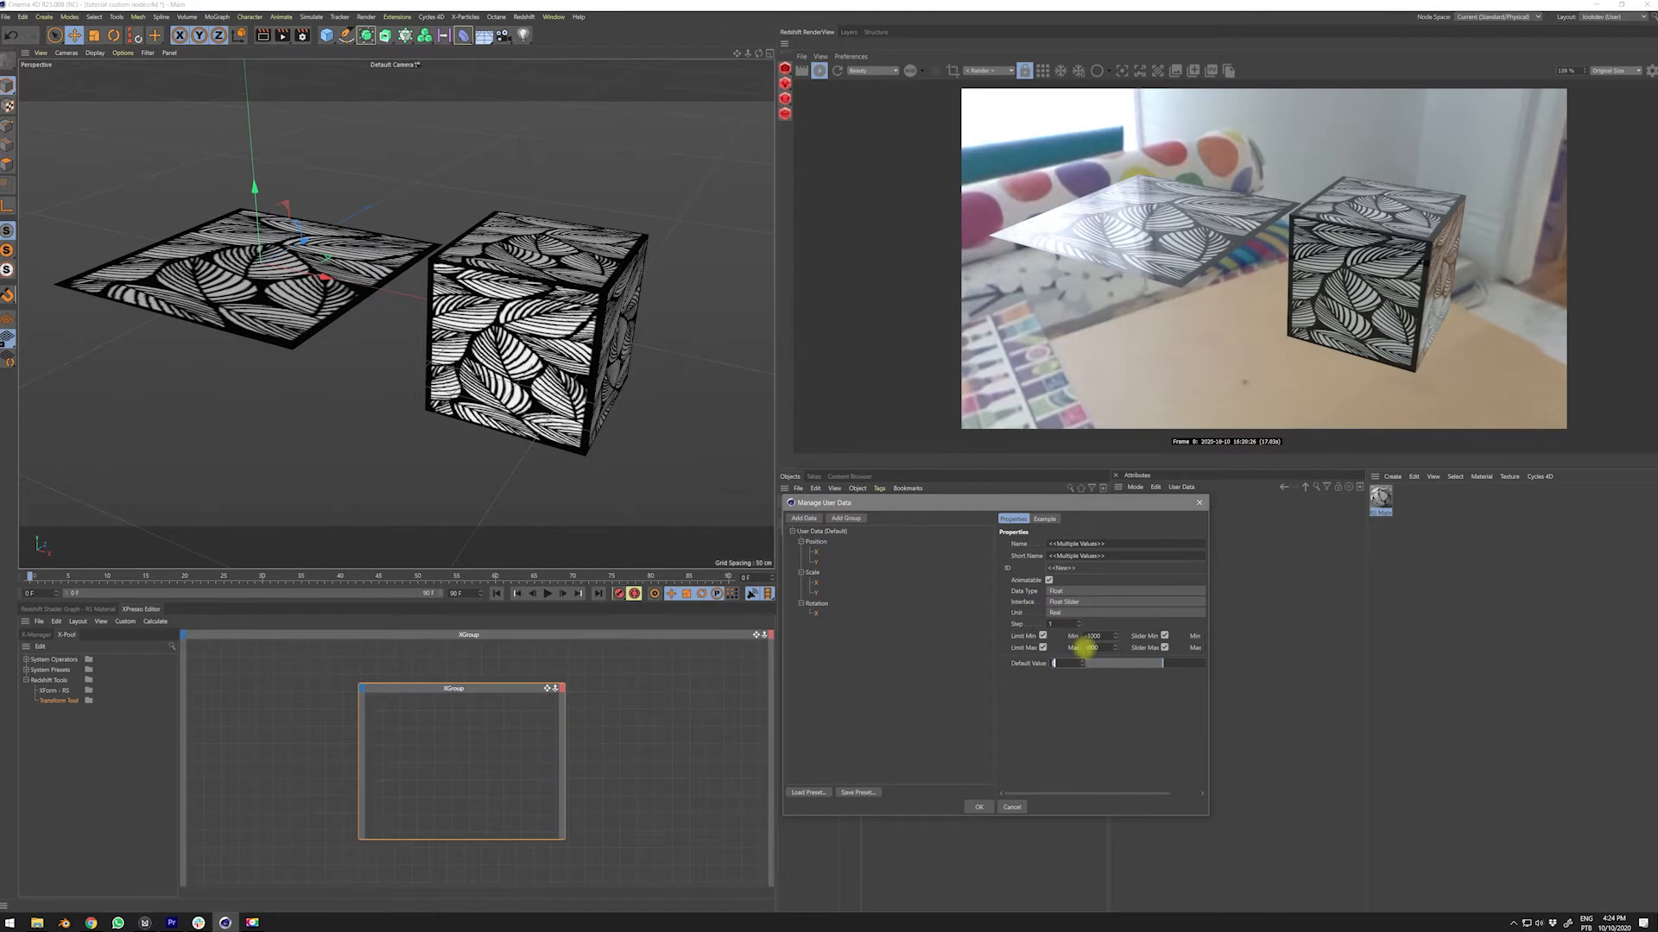
- Set the Step of the selected entries to 0.1 and their Default Value to 0
left_click(1081, 660)
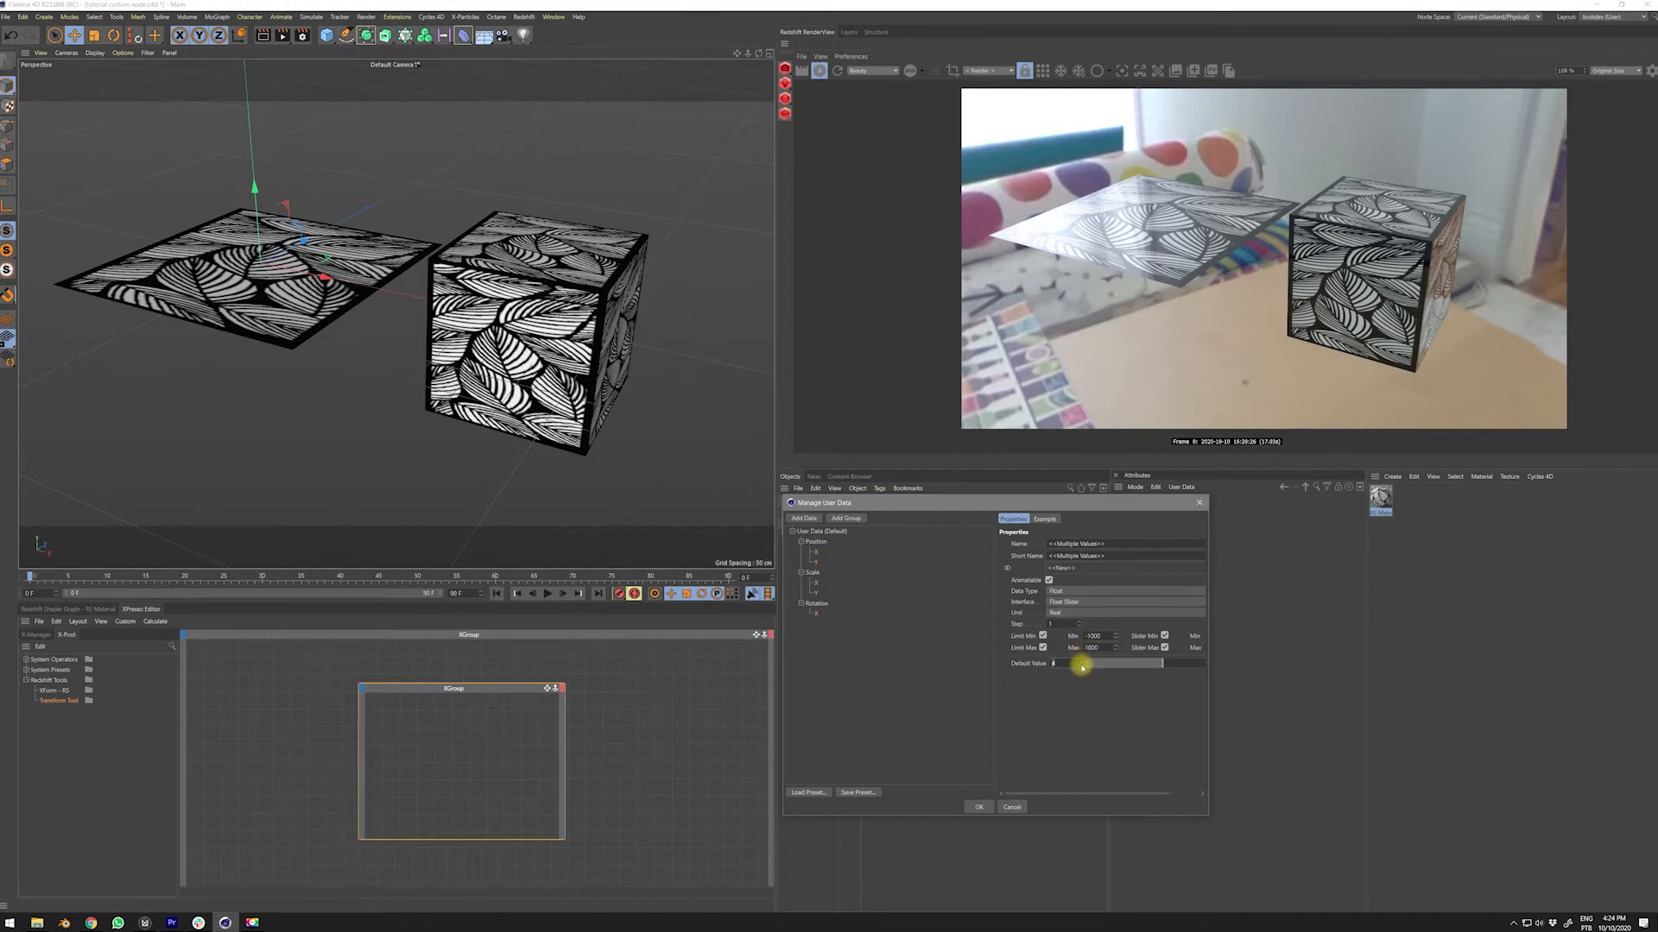
left_click(1082, 661, "alt")
type(".1")
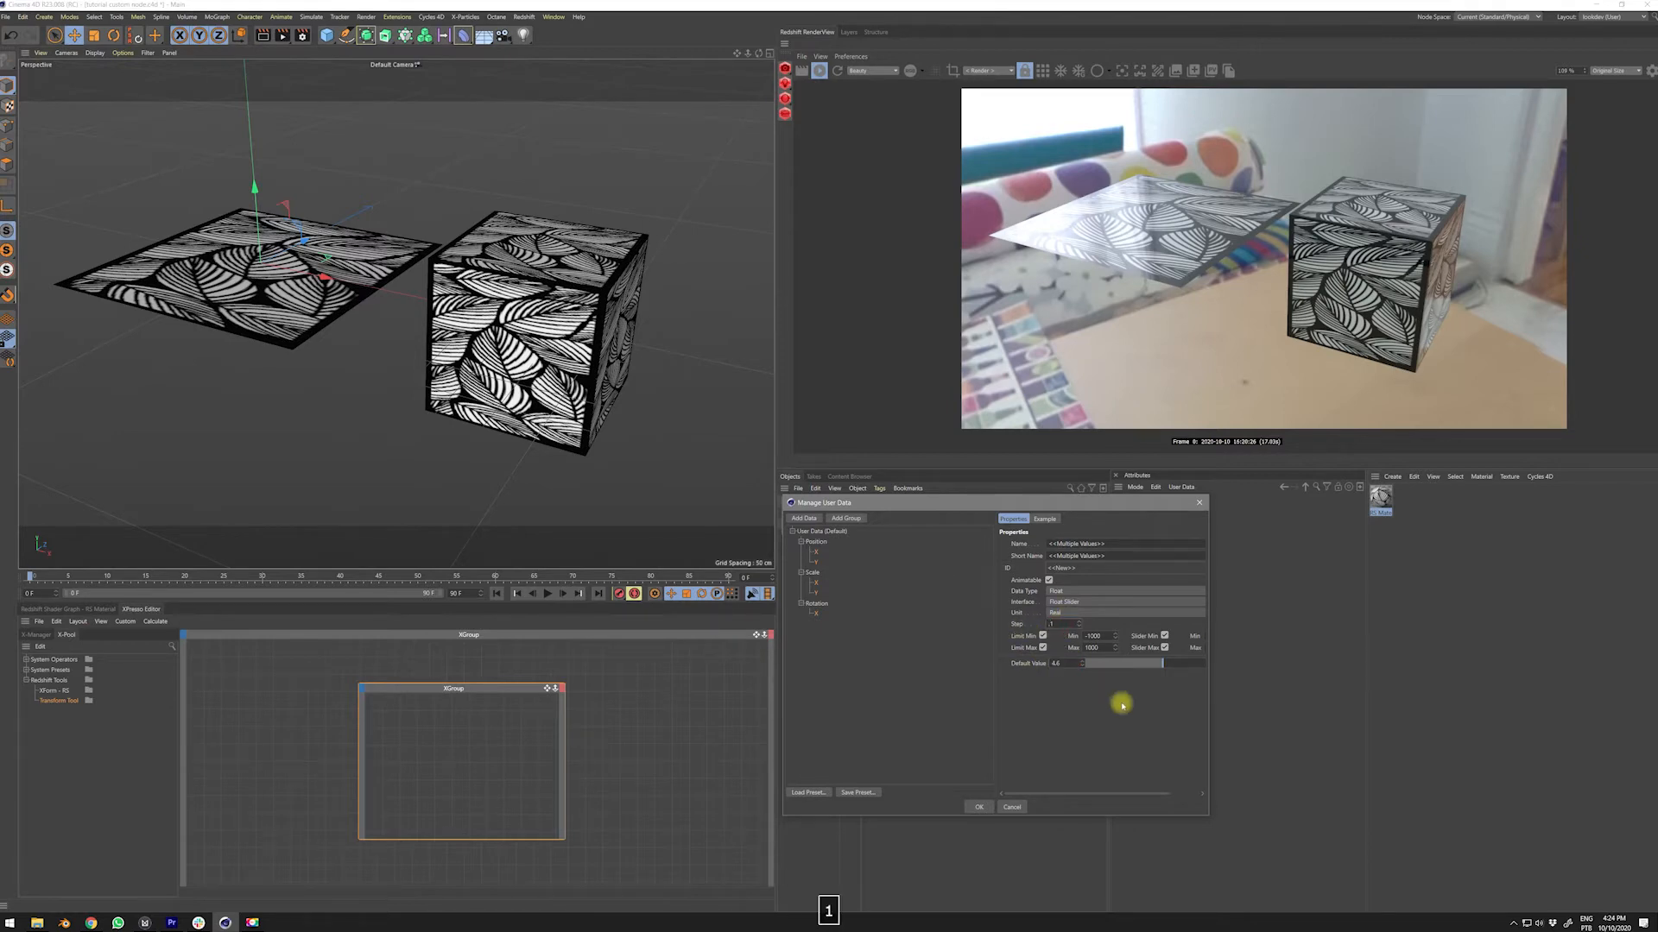
type("0")
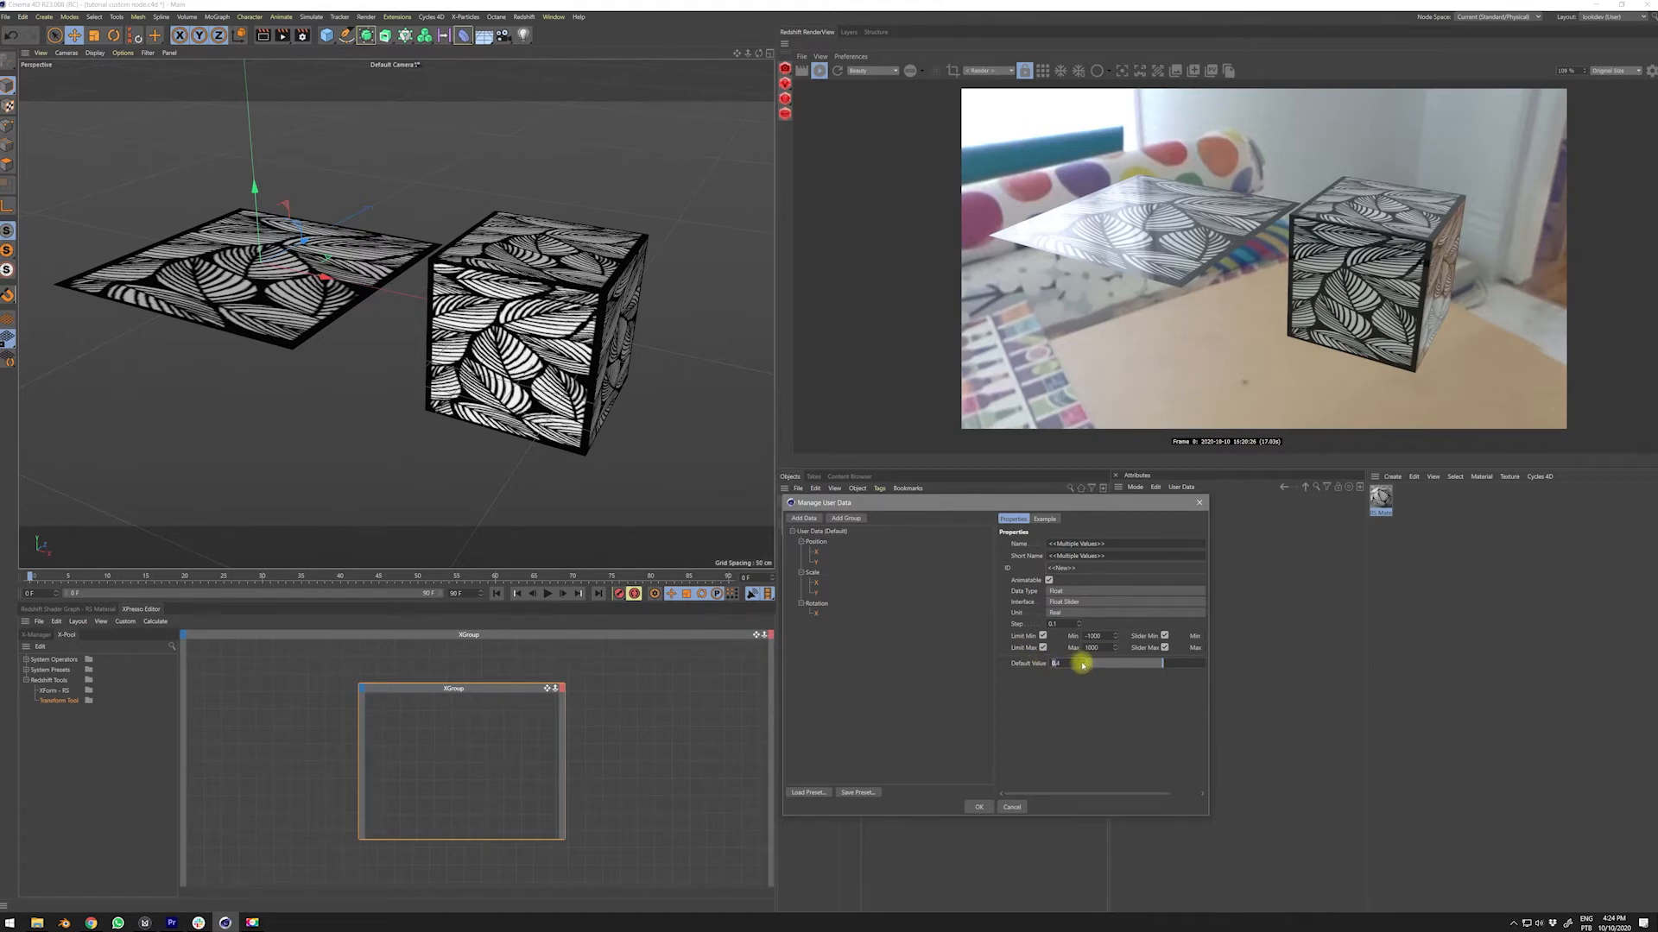
key("shift+End")
type("0")
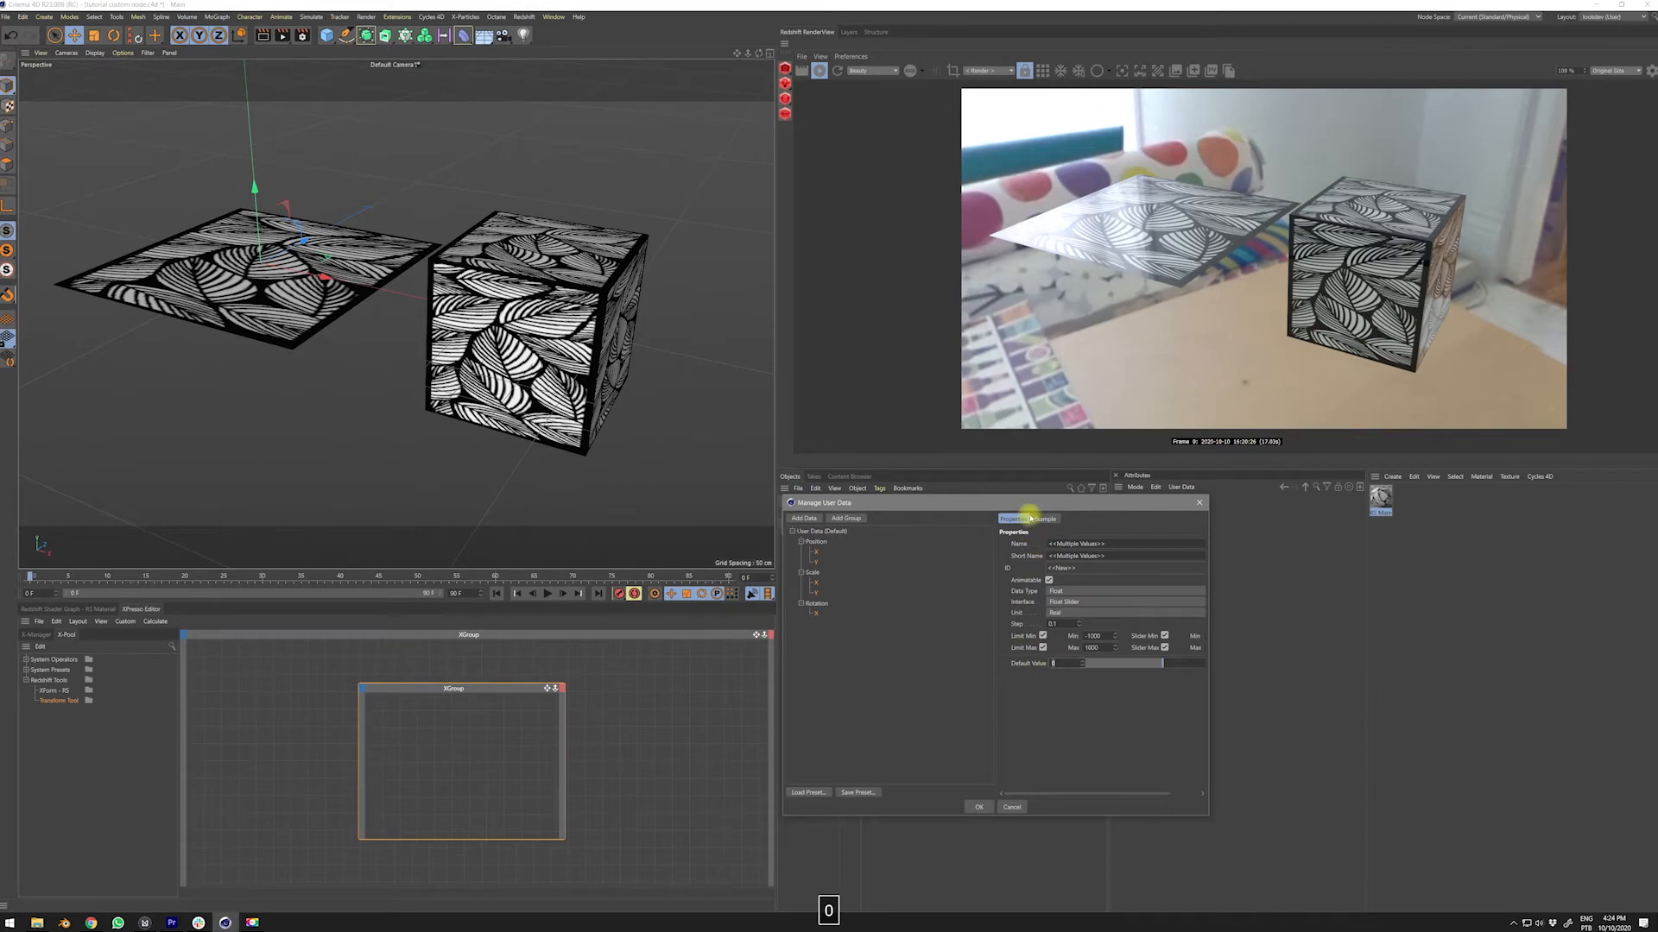
- Apply the user data to the XGroup and show only its User Data parameters in the attributes
left_click_drag(1040, 506, 1101, 299)
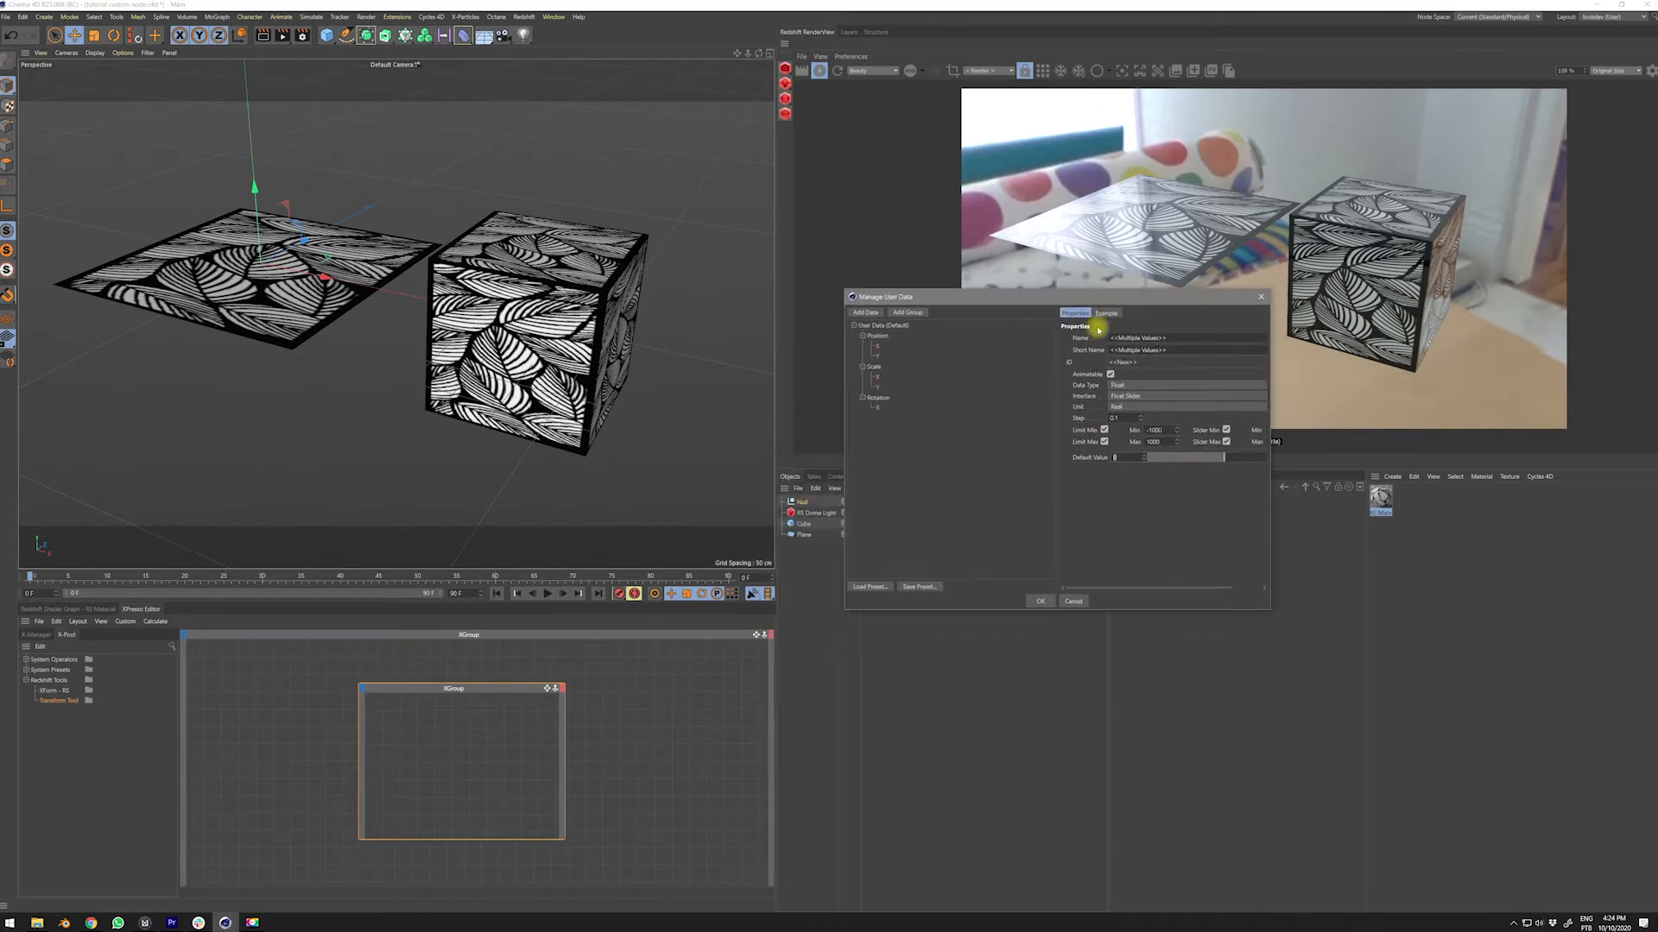
left_click(1045, 599)
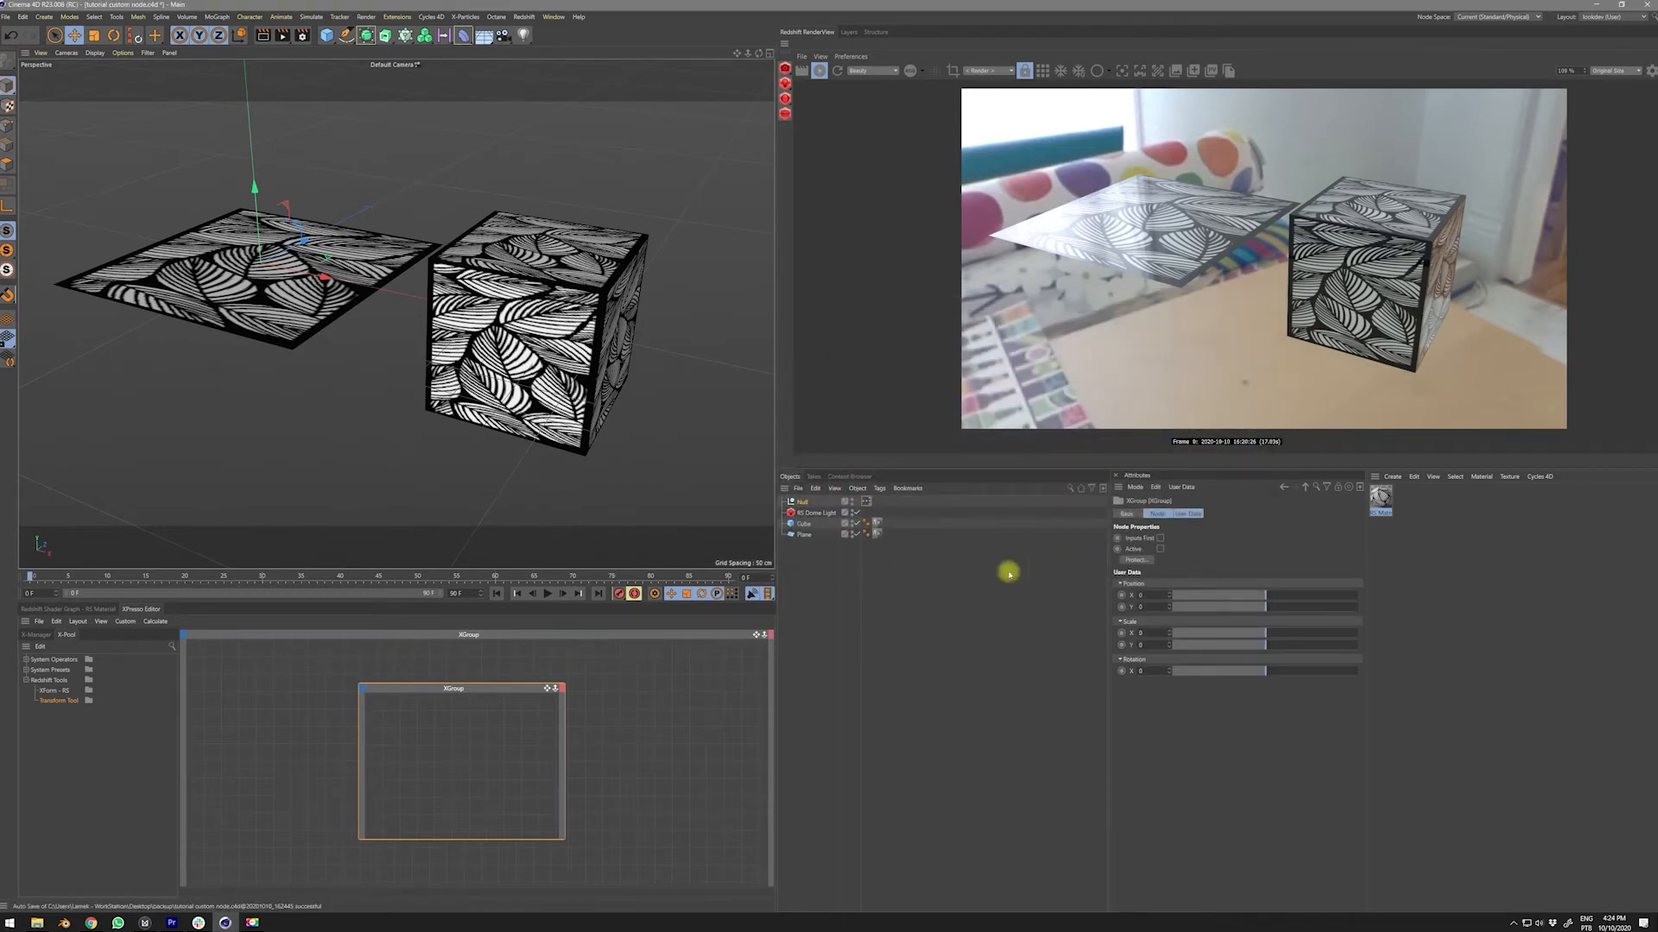
left_click(1195, 515)
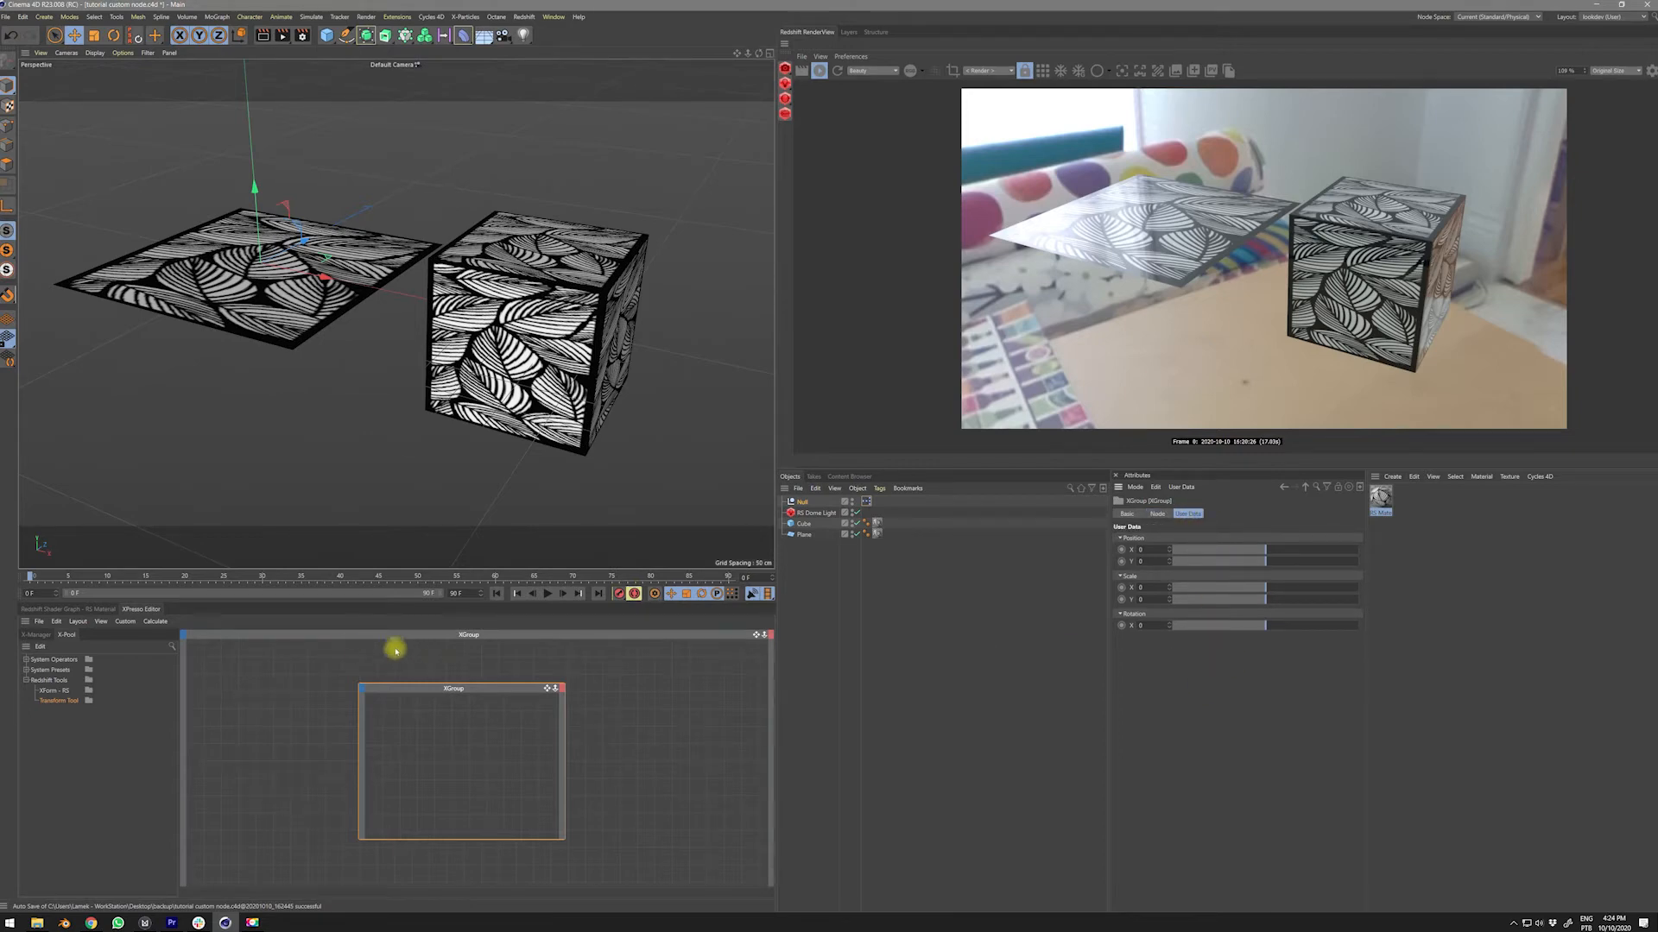
- Rename the XGroup node as Transform Tool Beta
right_click(441, 733)
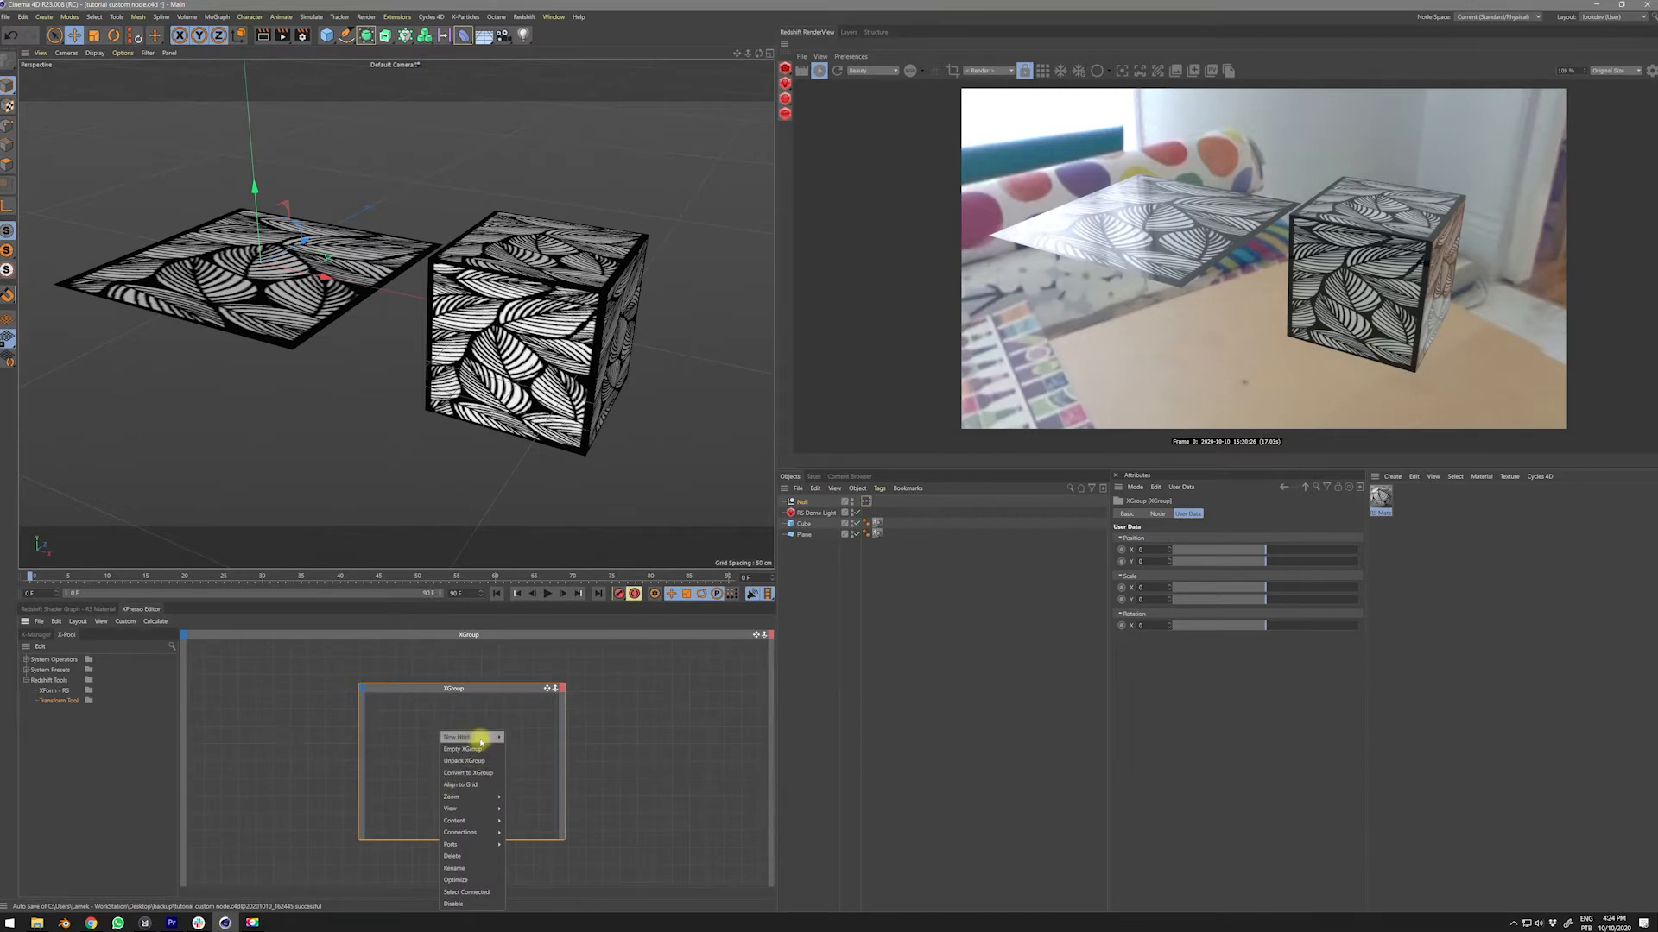
mouse_move(473, 828)
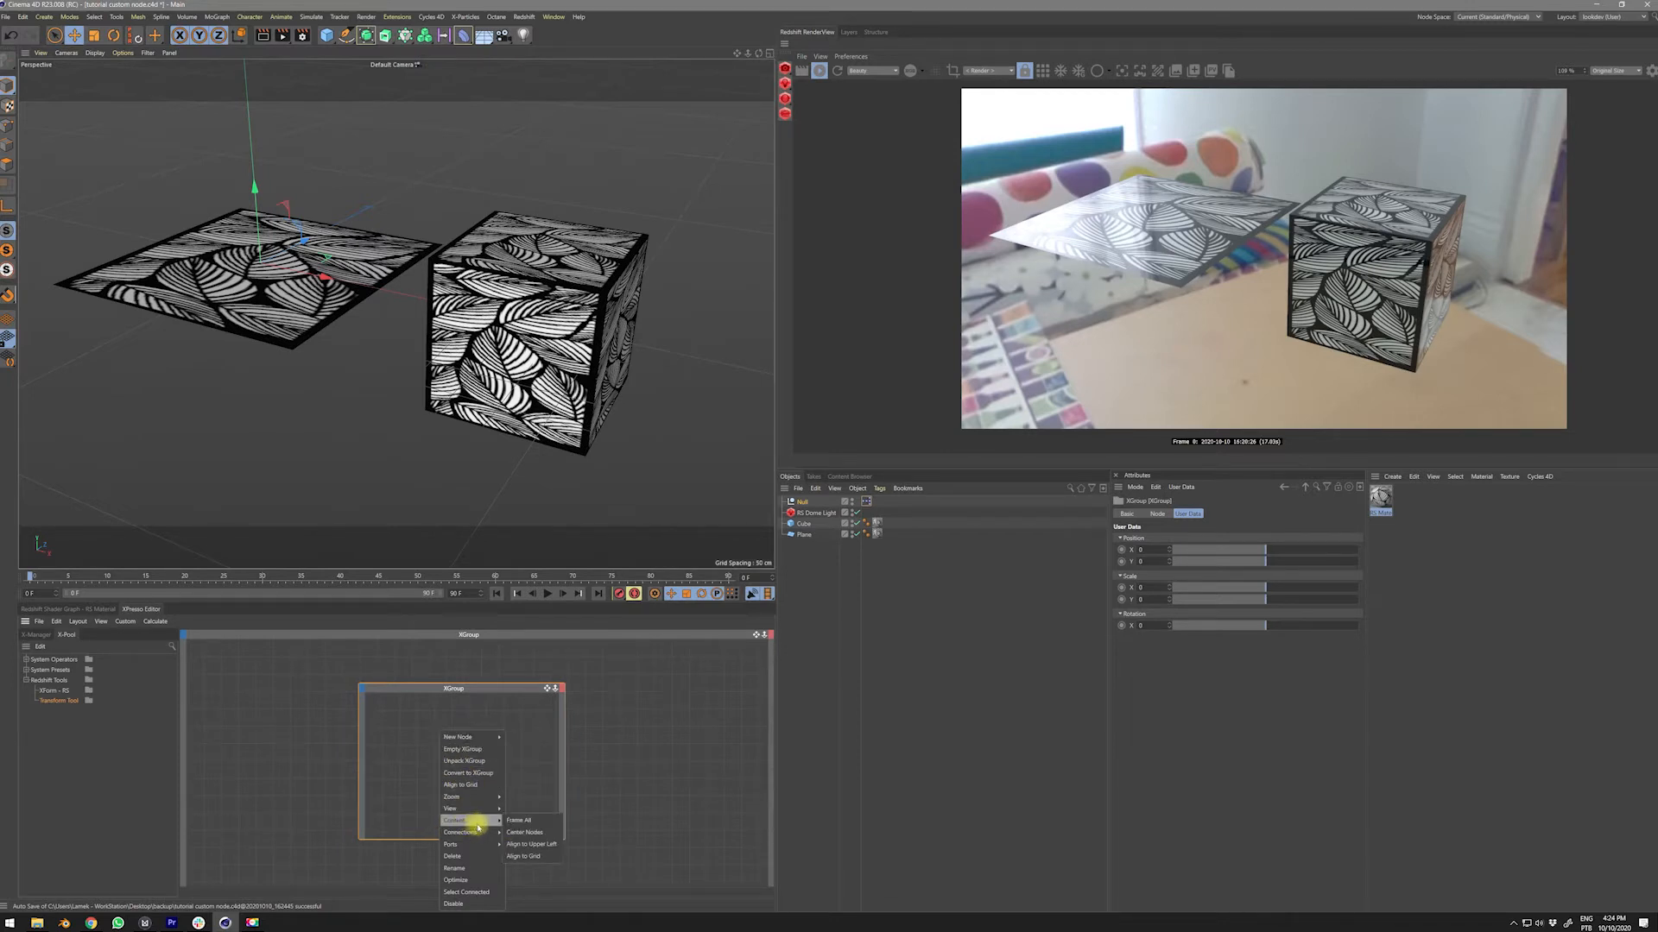
left_click(467, 868)
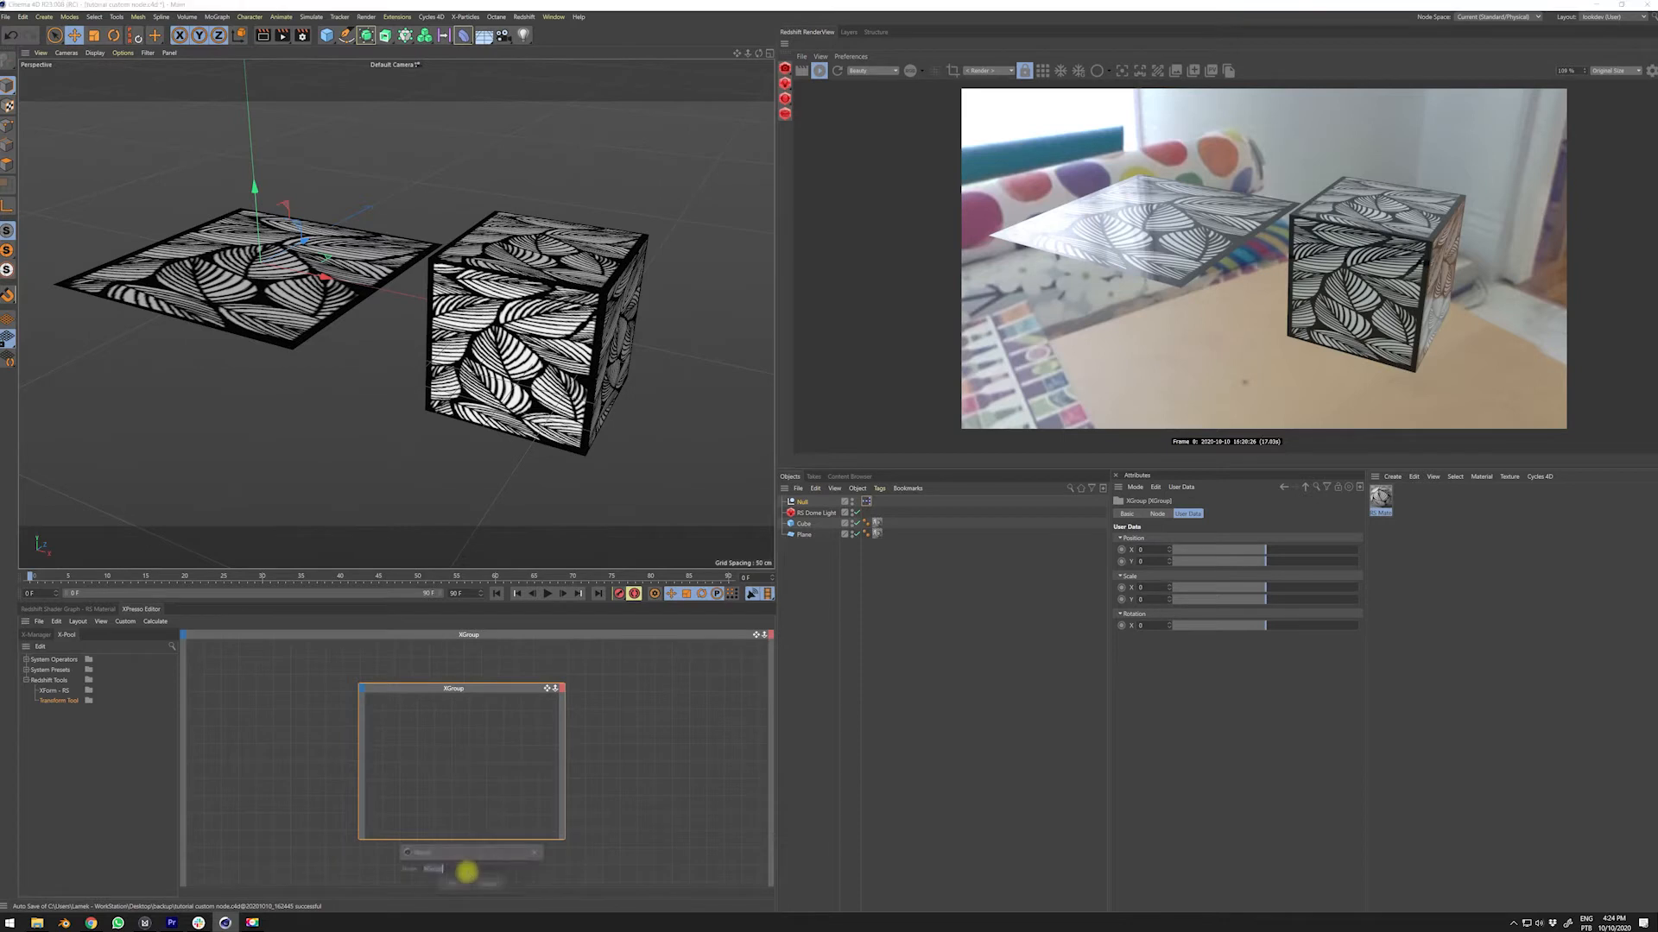
left_click_drag(466, 862, 695, 693)
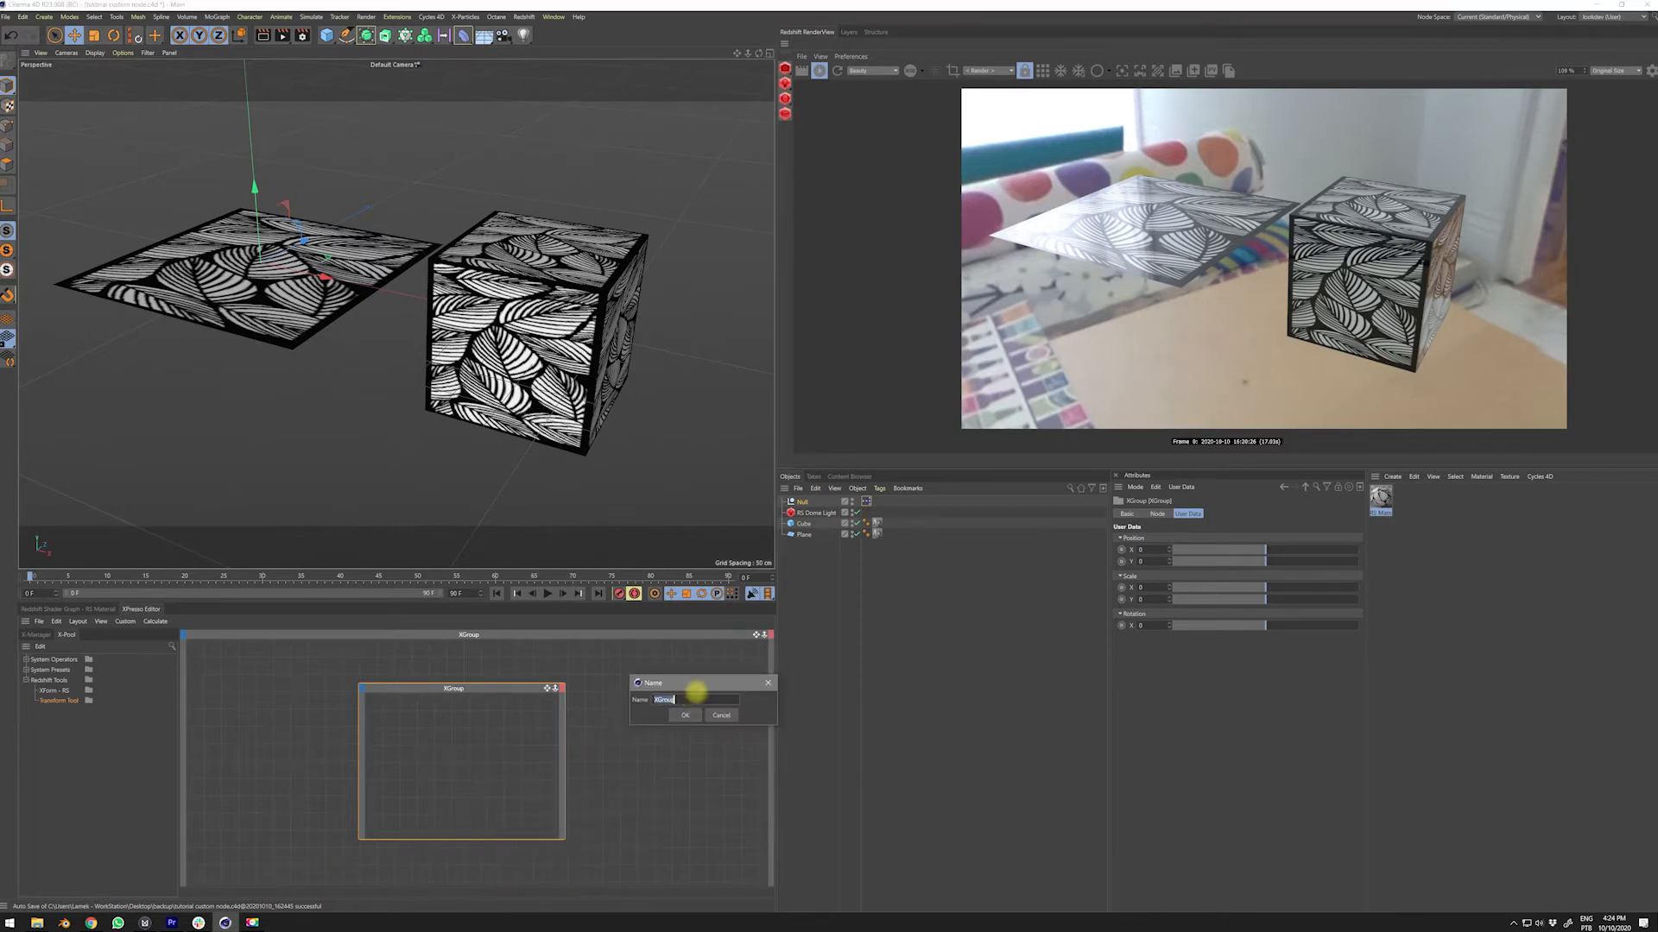
type("Tran")
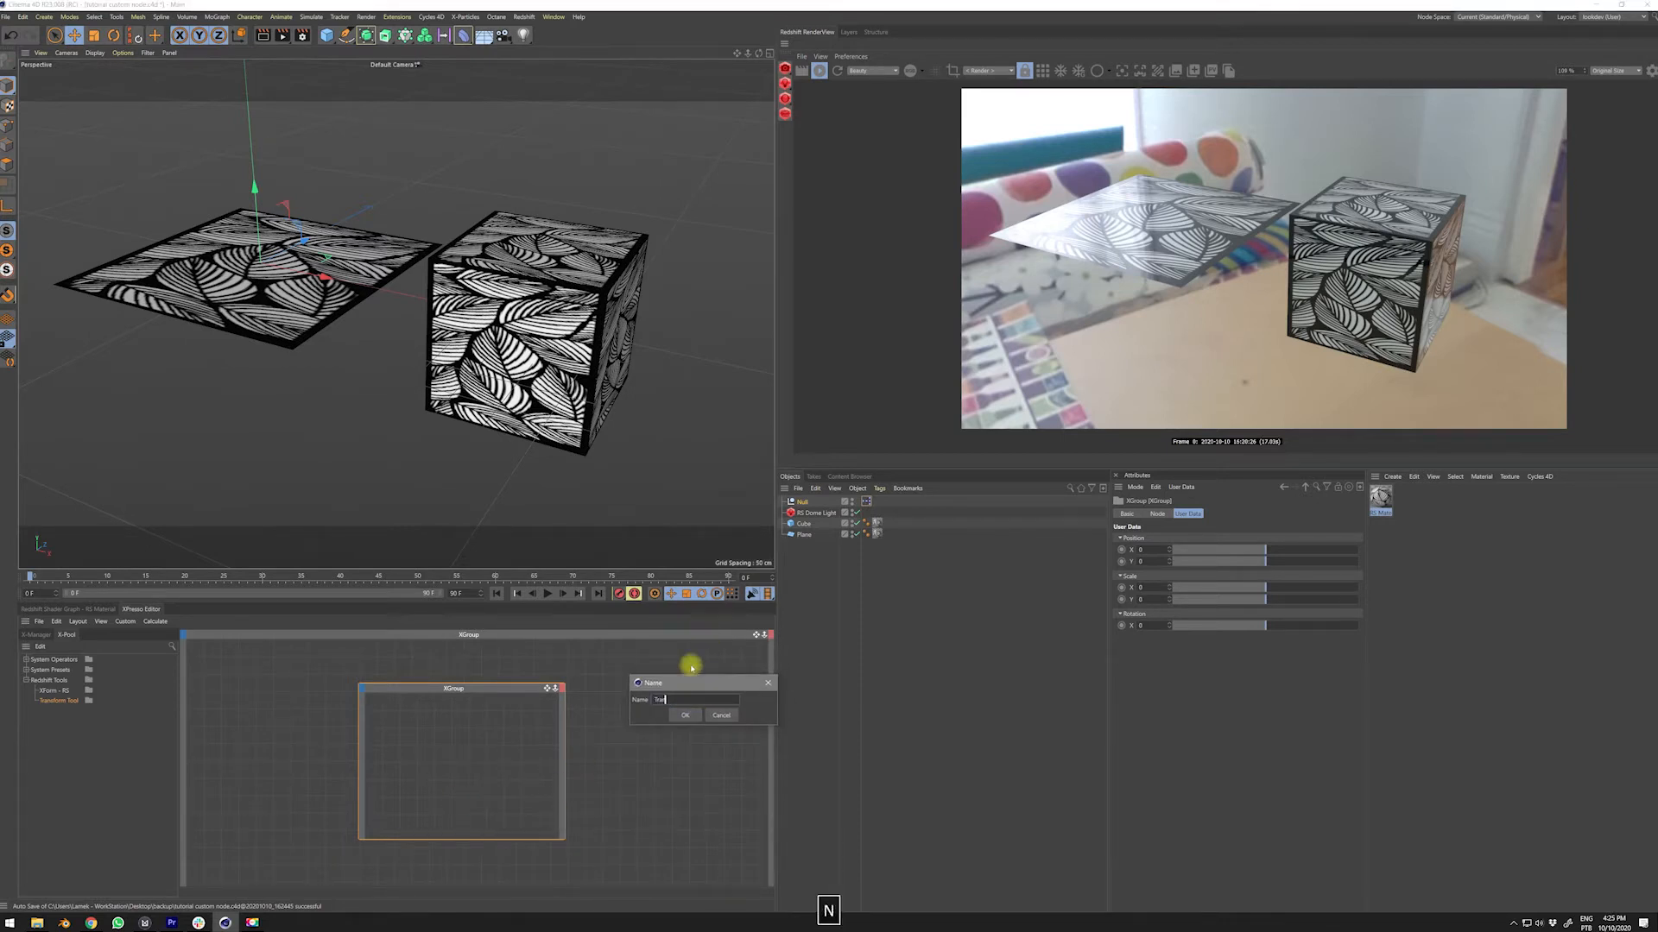
type("sform Tol")
key("BackSpace")
type("ol Beta")
left_click(685, 714)
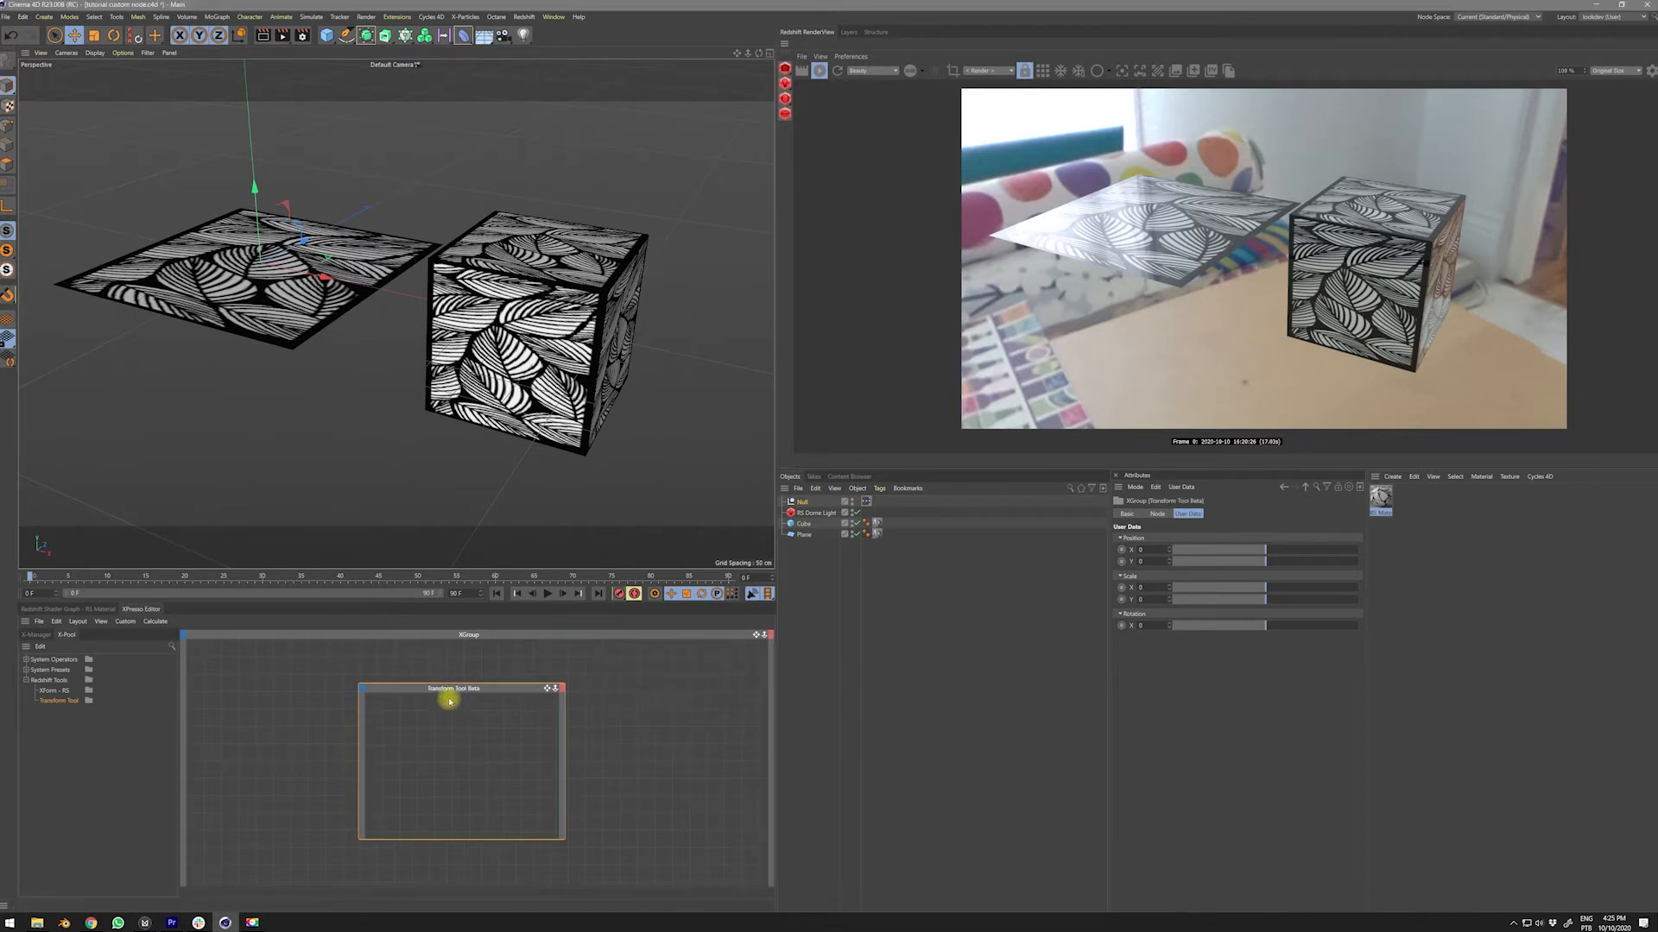
left_click_drag(449, 692, 463, 693)
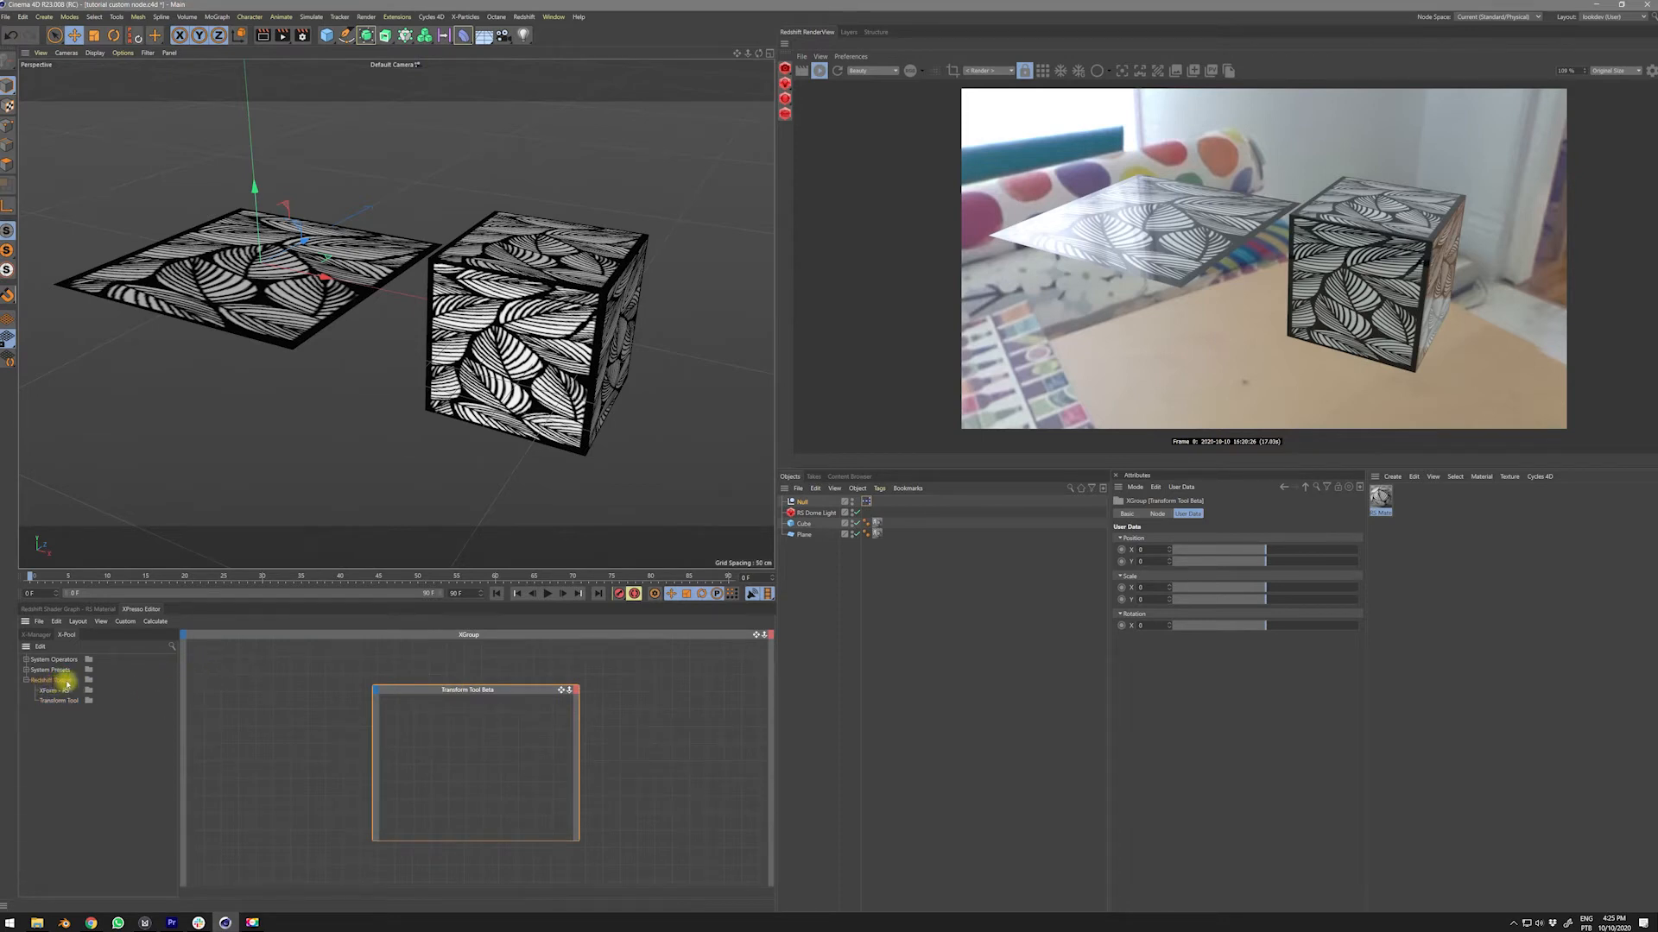
- Store the Transform Tool Beta group as a preset in the Redshift Tools folder of the X-Pool
left_click(43, 649)
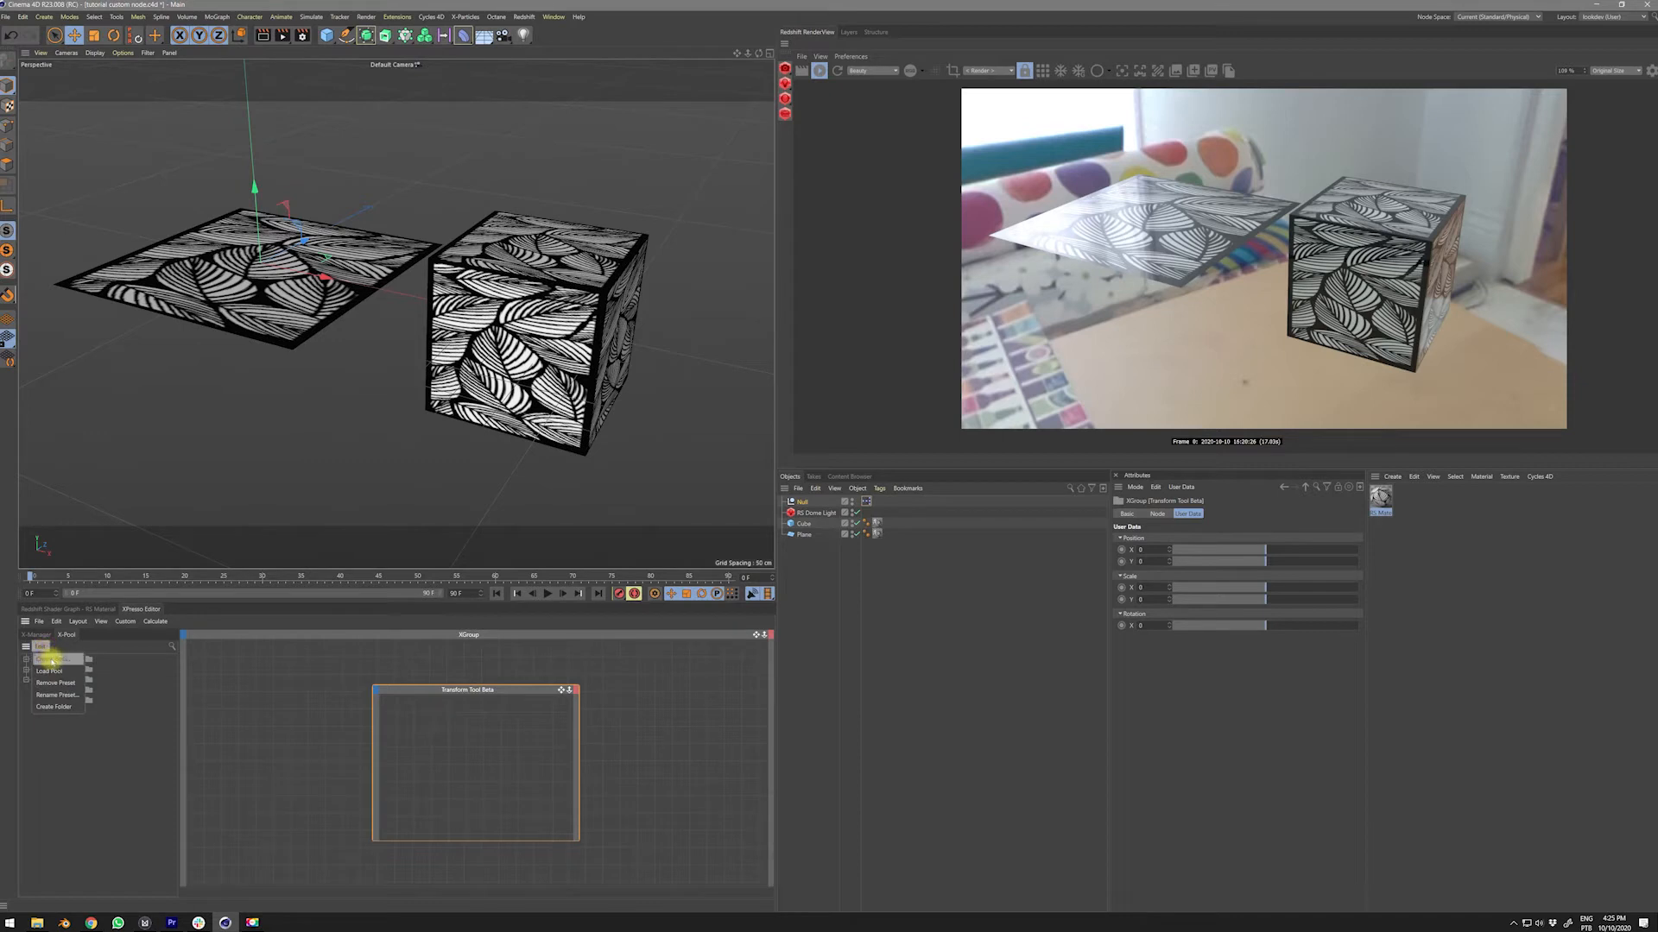
left_click(110, 786)
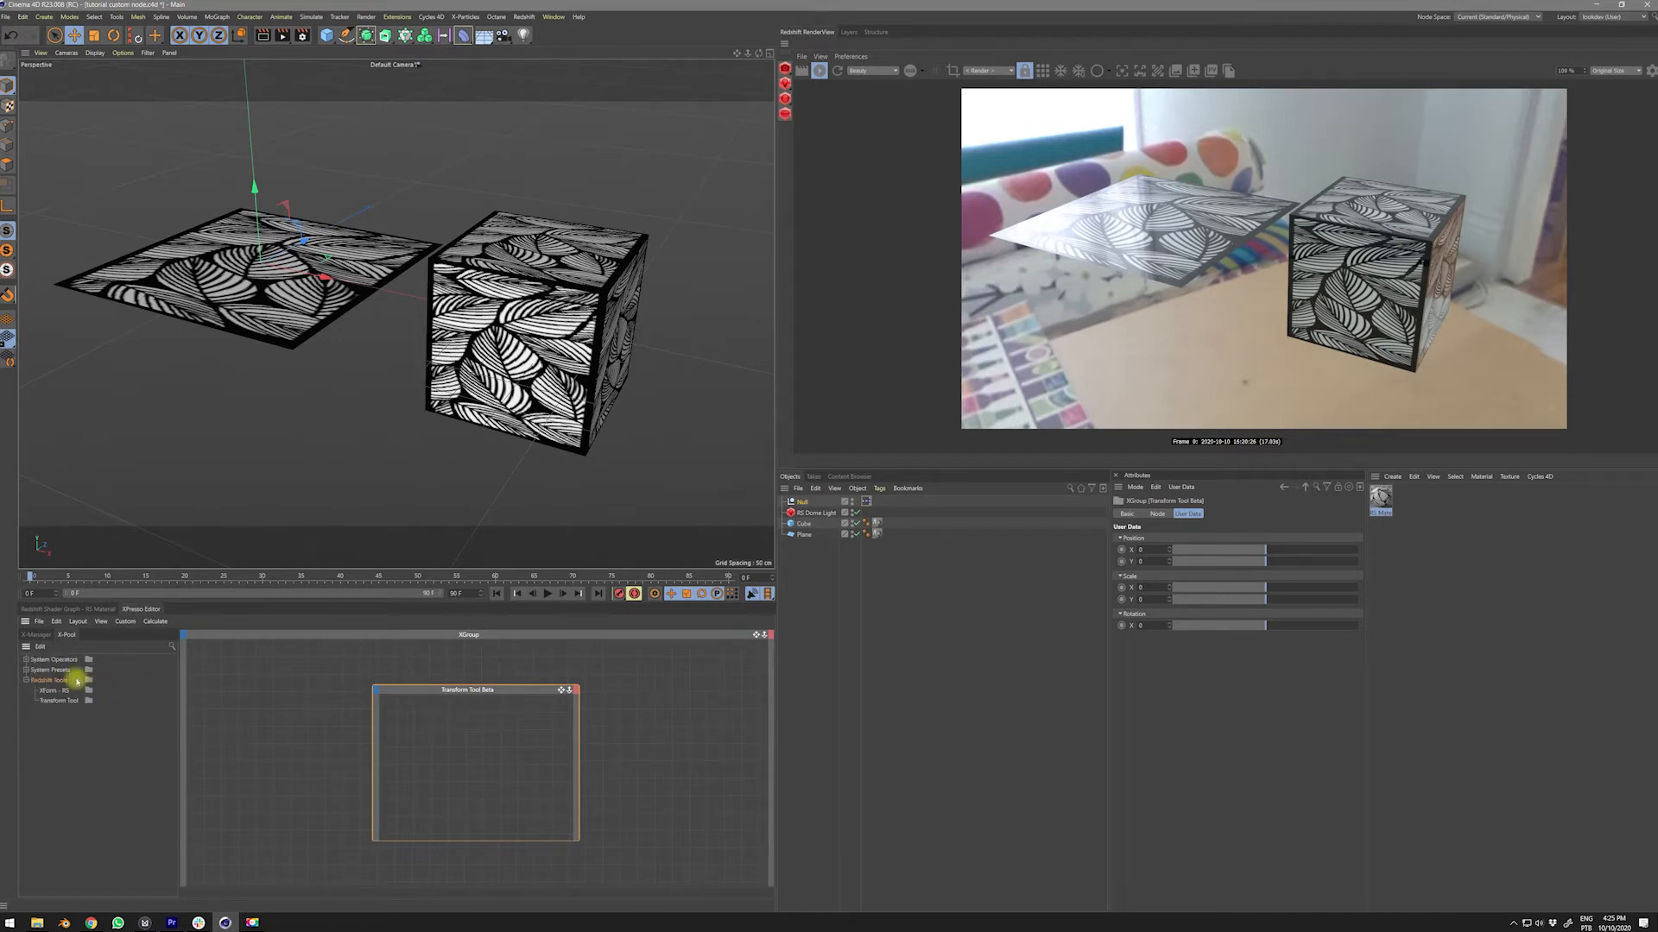
left_click(26, 670)
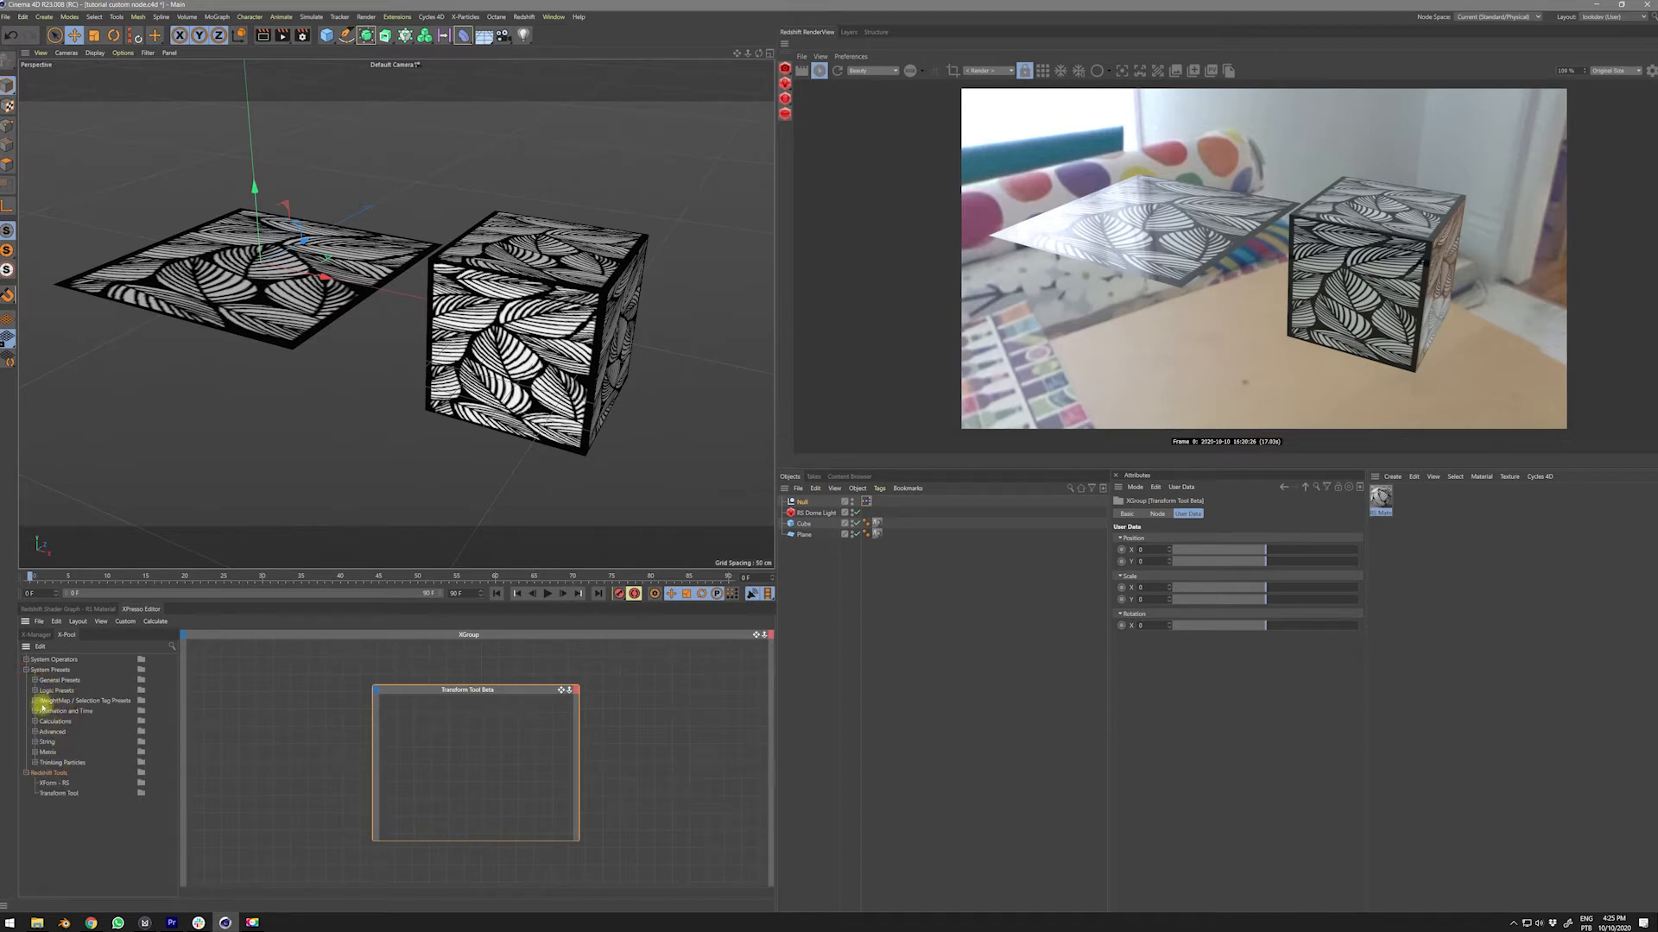
left_click(26, 660)
left_click(26, 660)
left_click(26, 670)
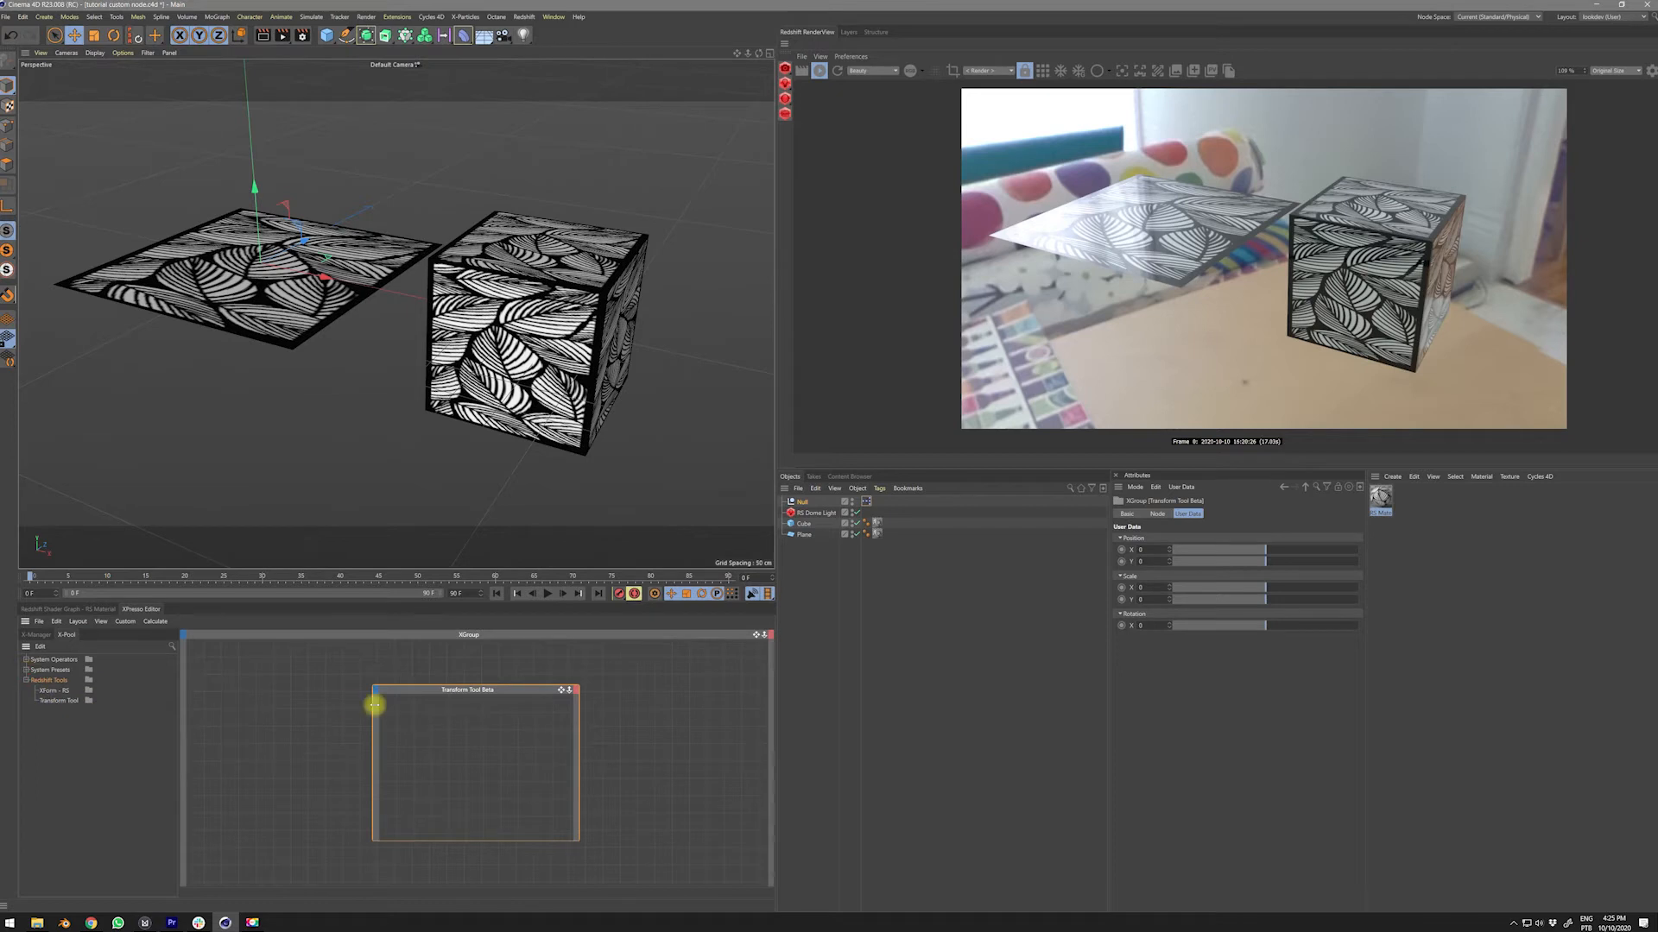
left_click_drag(451, 688, 59, 692)
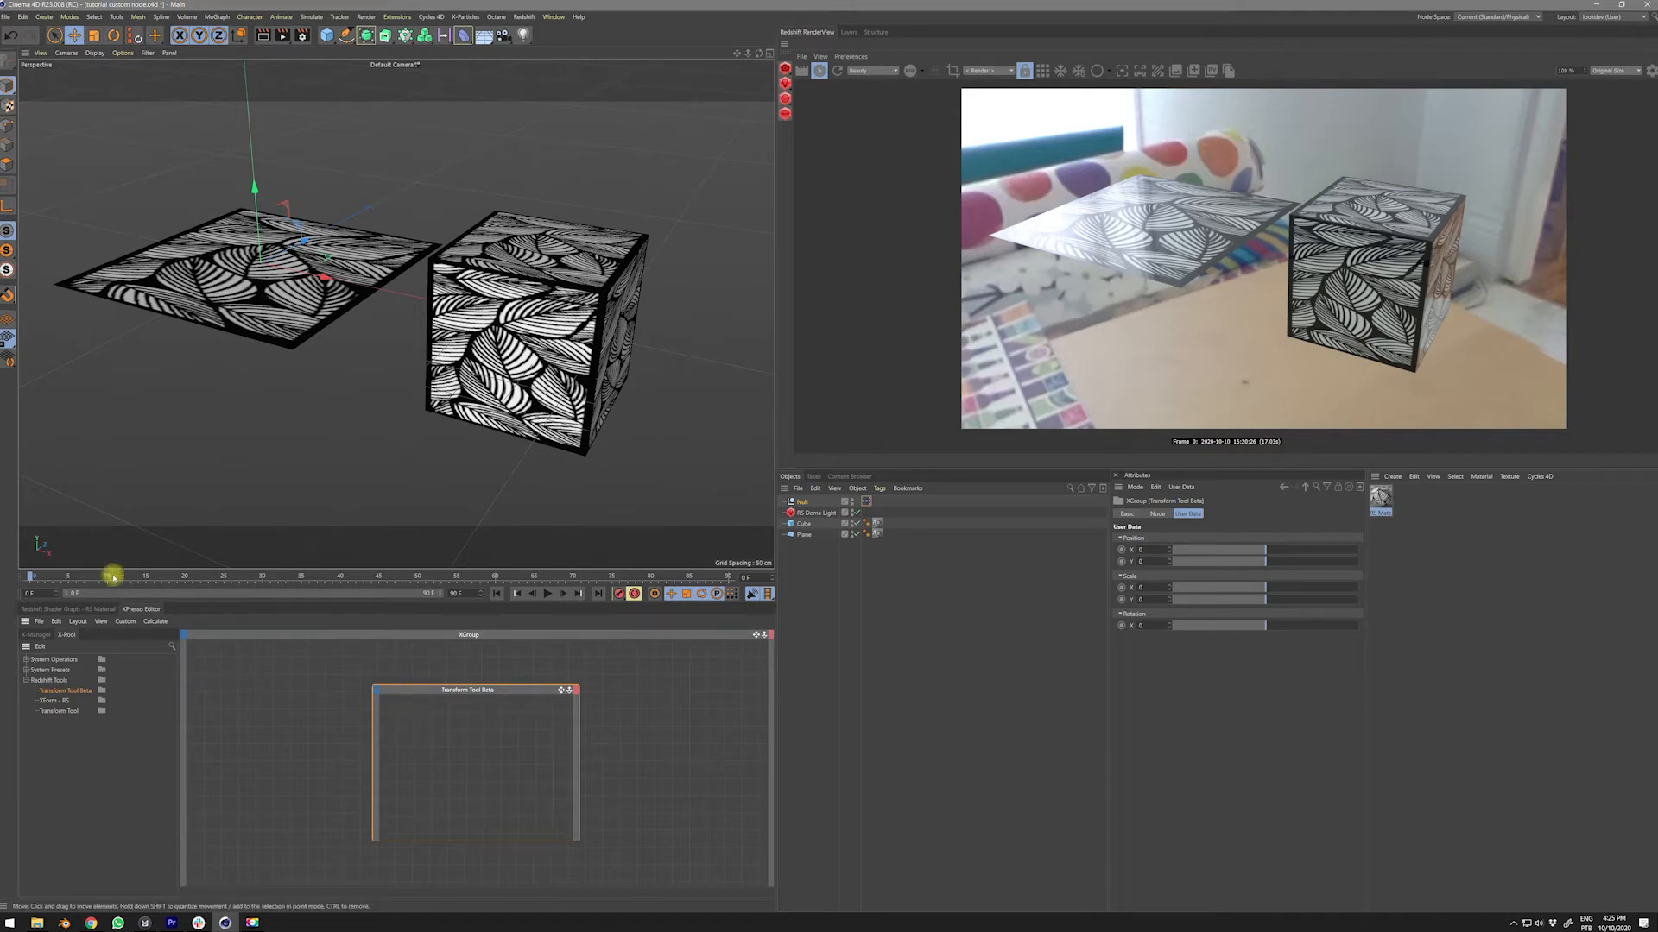
- Place the Transform Tool Beta preset in the Redshift shader graph beside the texture node and shift the material nodes away to make room
left_click_drag(455, 696, 451, 700)
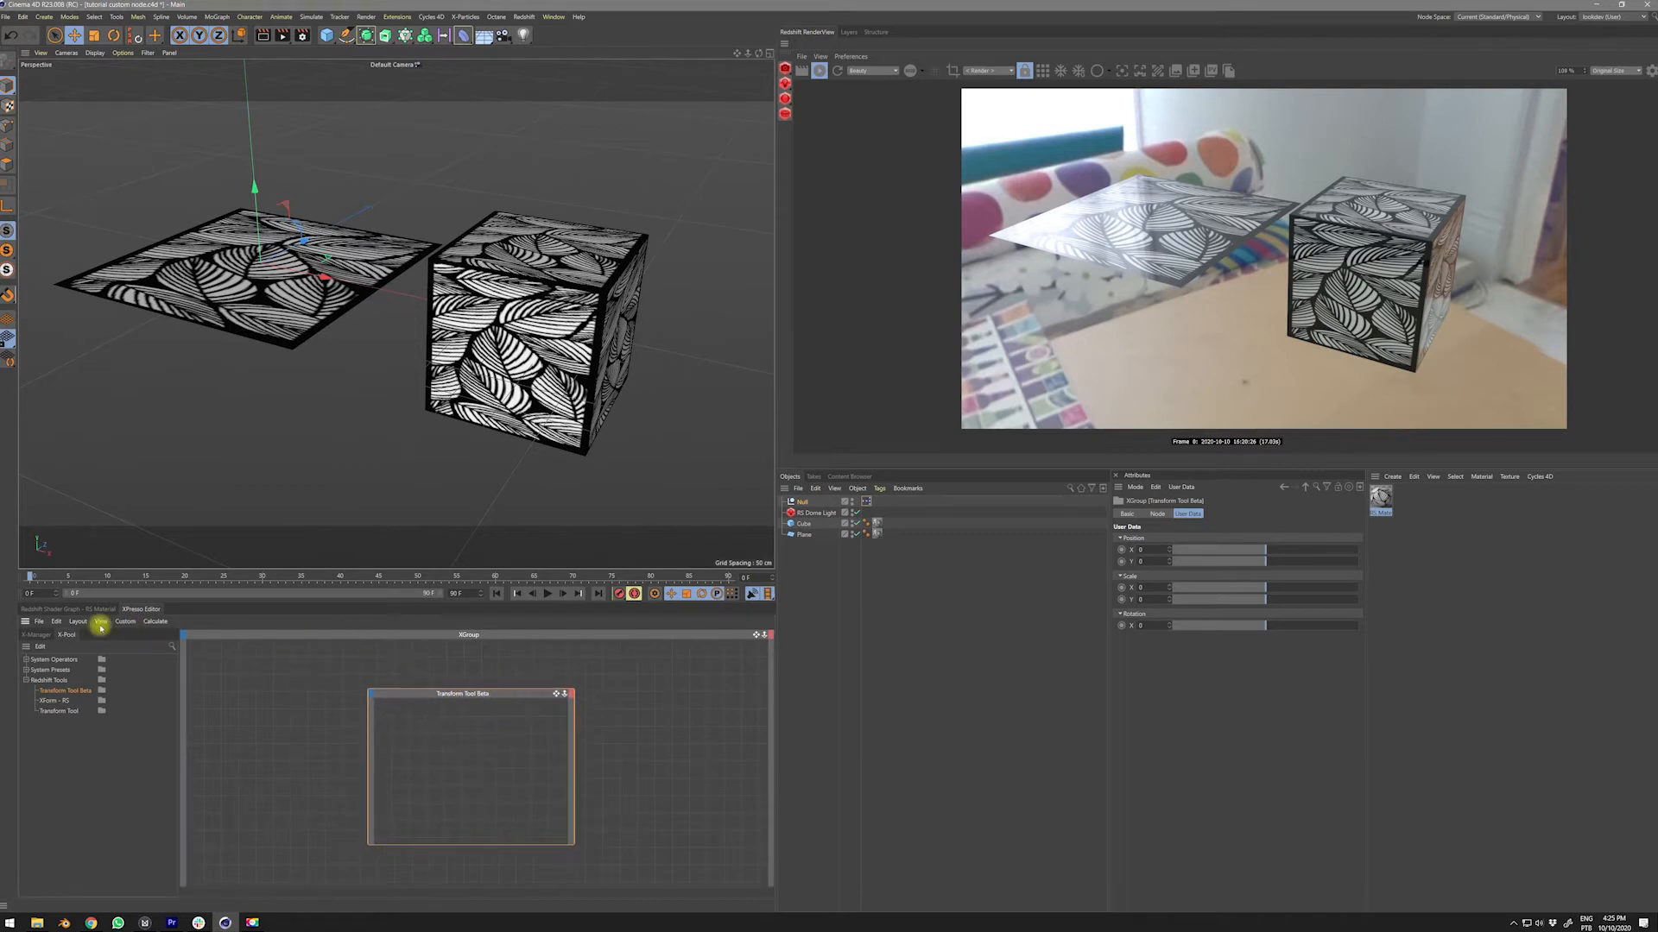
left_click_drag(475, 698, 429, 692)
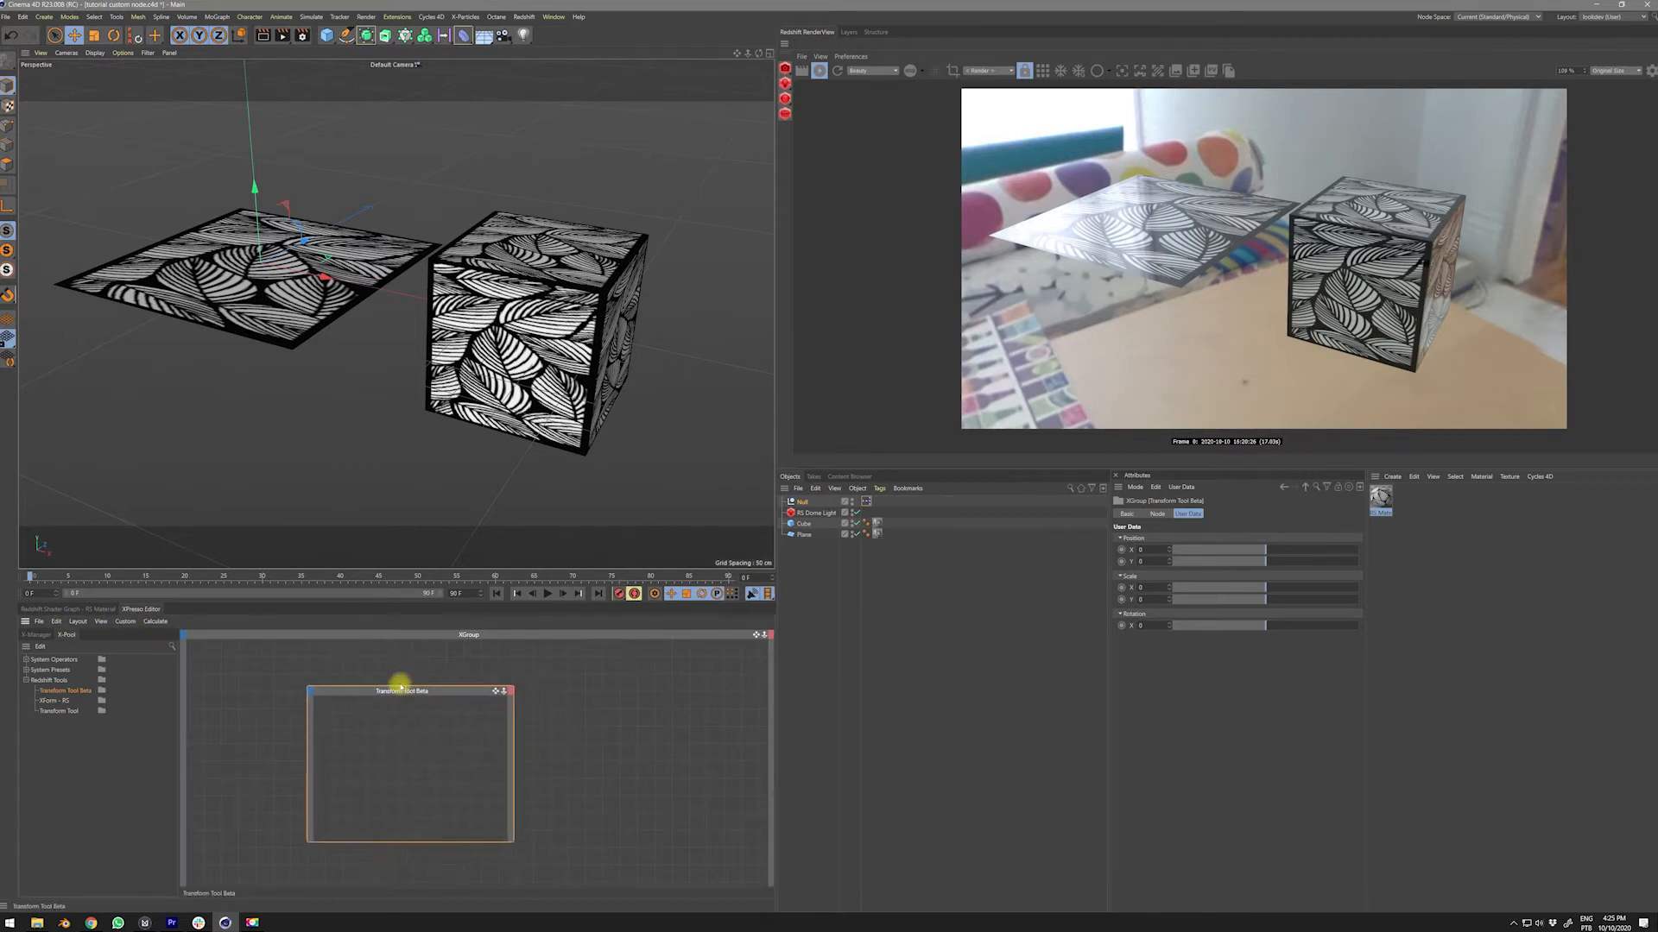
left_click(82, 609)
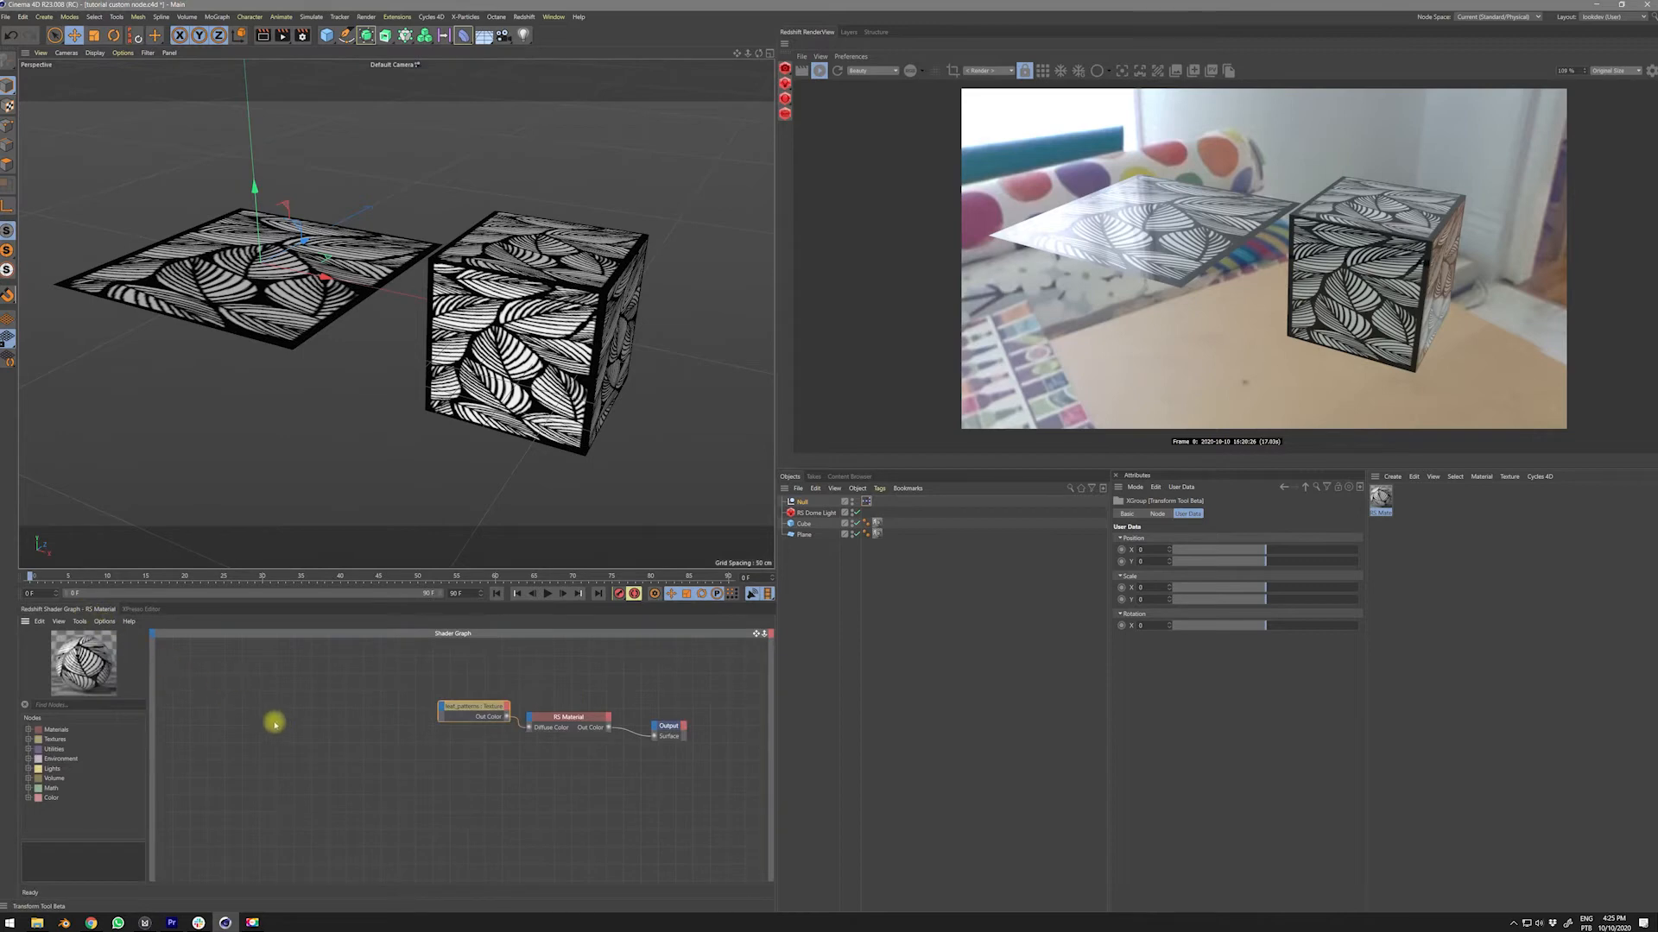
left_click(142, 610)
left_click_drag(257, 728, 428, 711)
left_click_drag(73, 691, 319, 717)
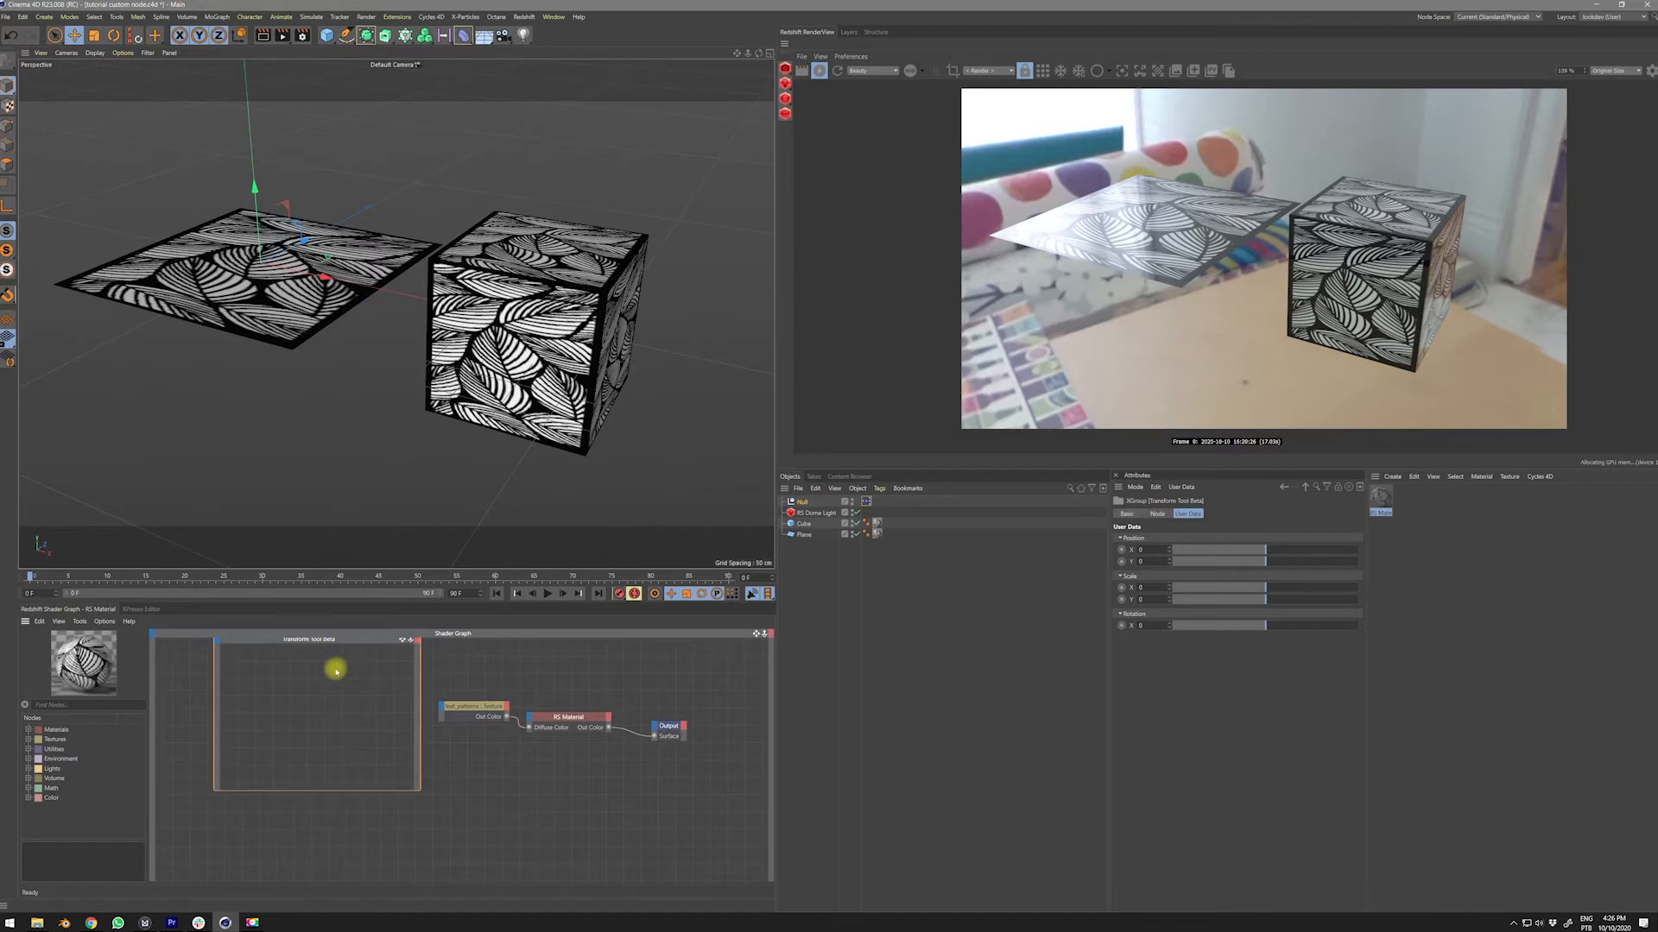
left_click_drag(335, 641, 317, 681)
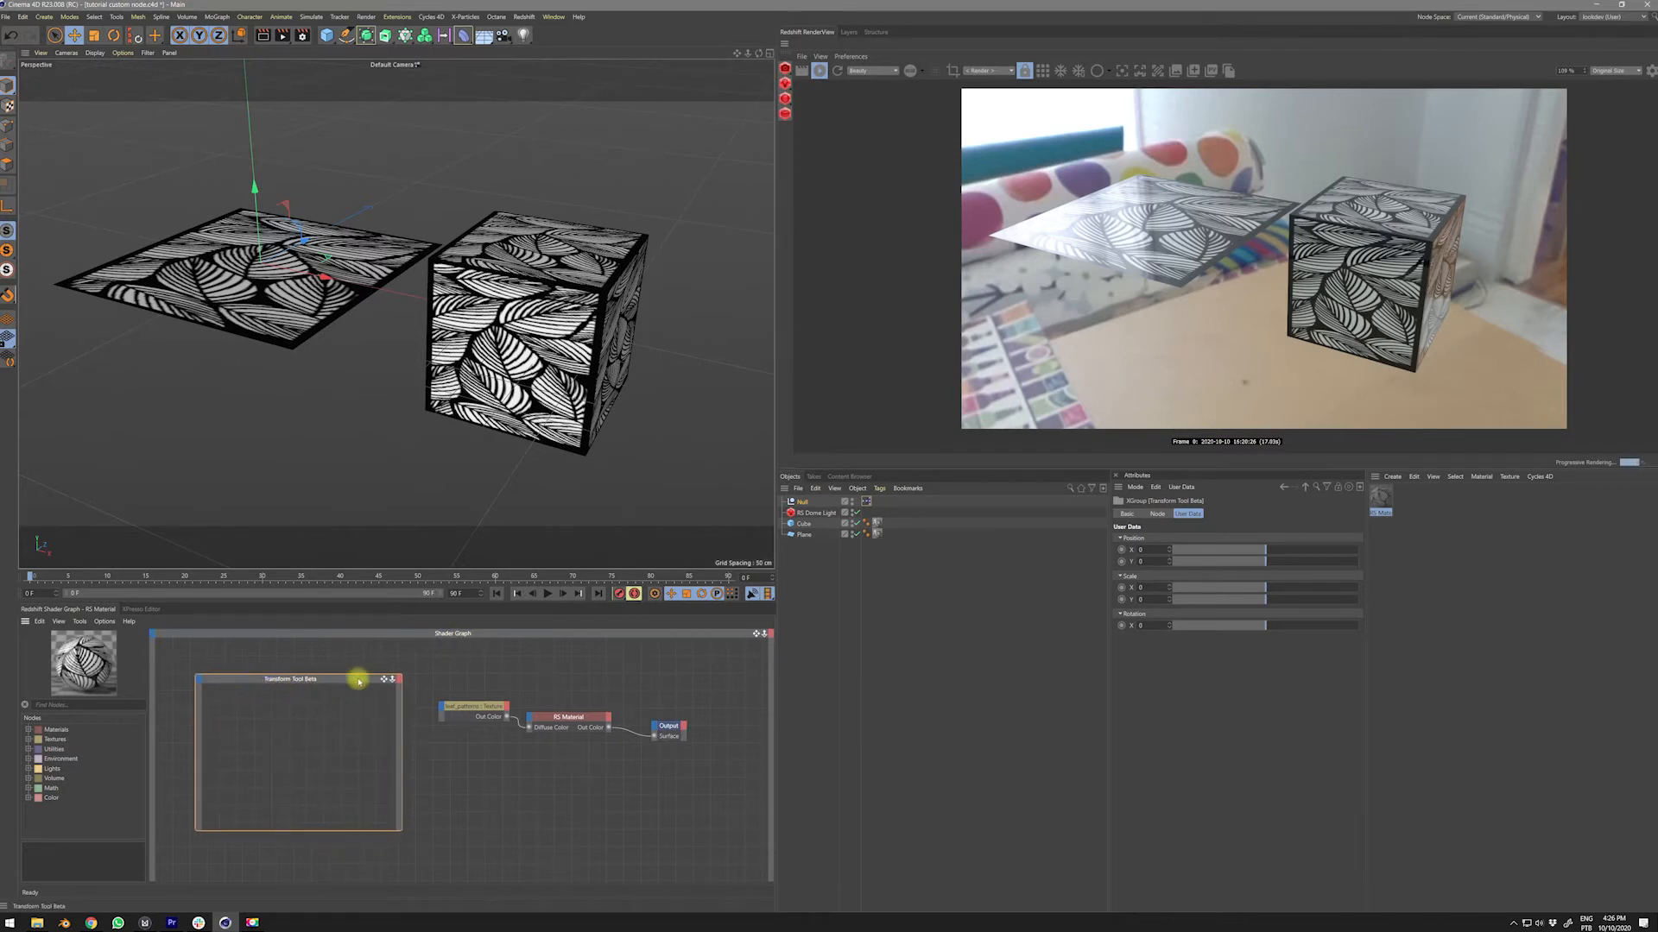
left_click_drag(475, 681, 648, 747)
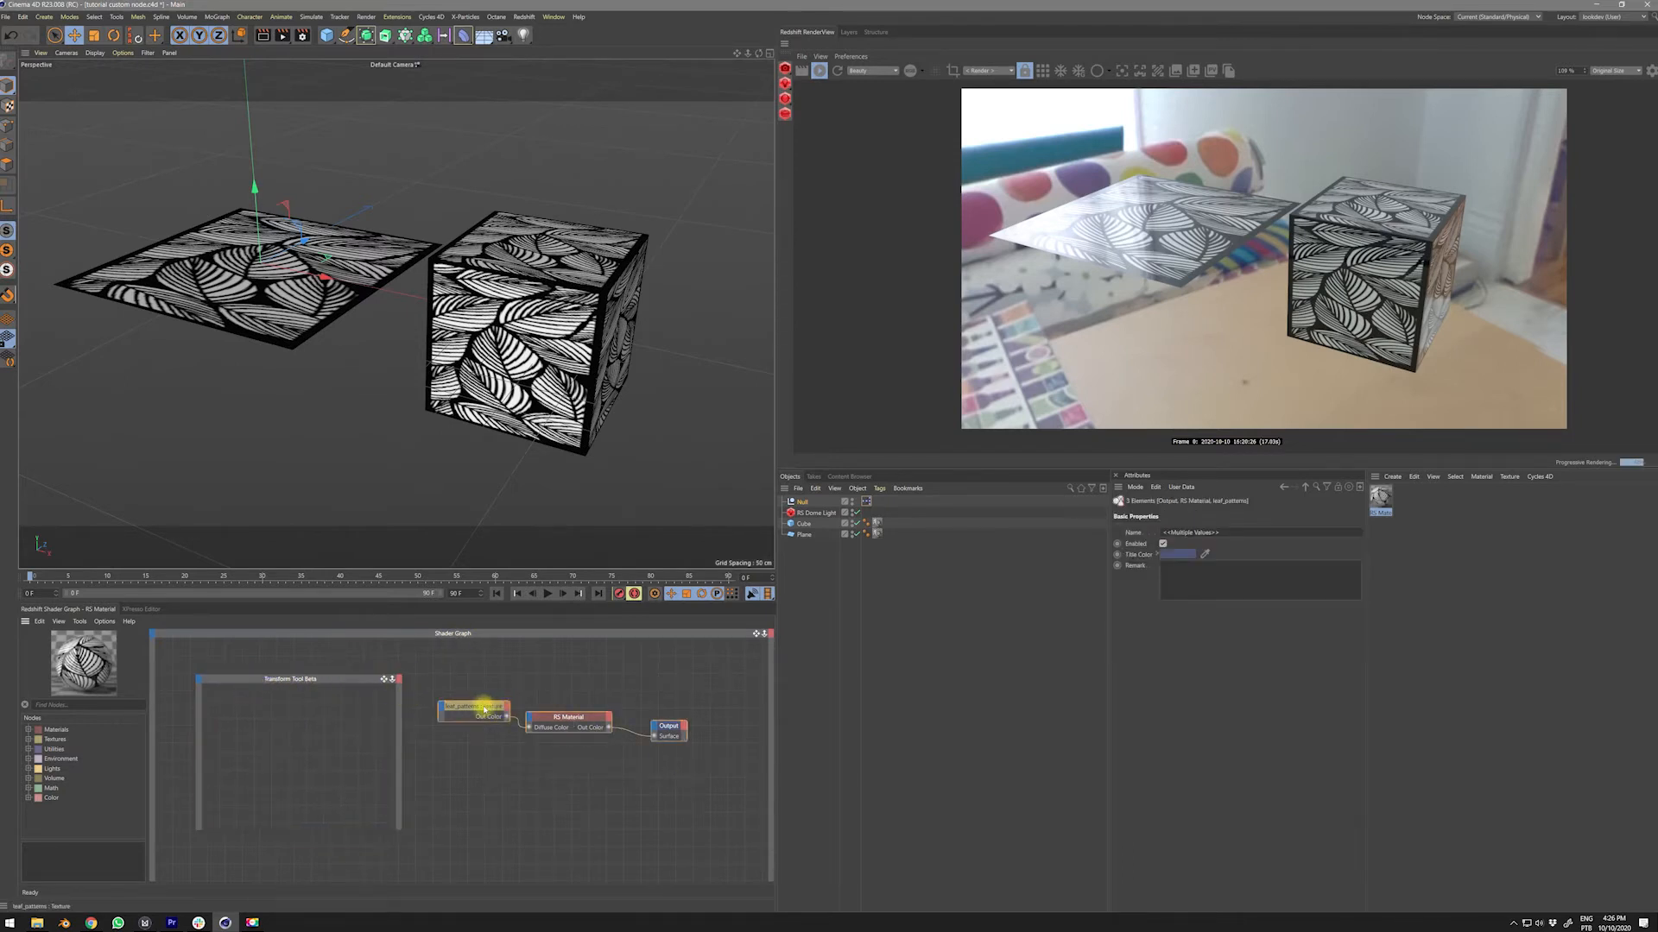
left_click_drag(497, 708, 537, 686)
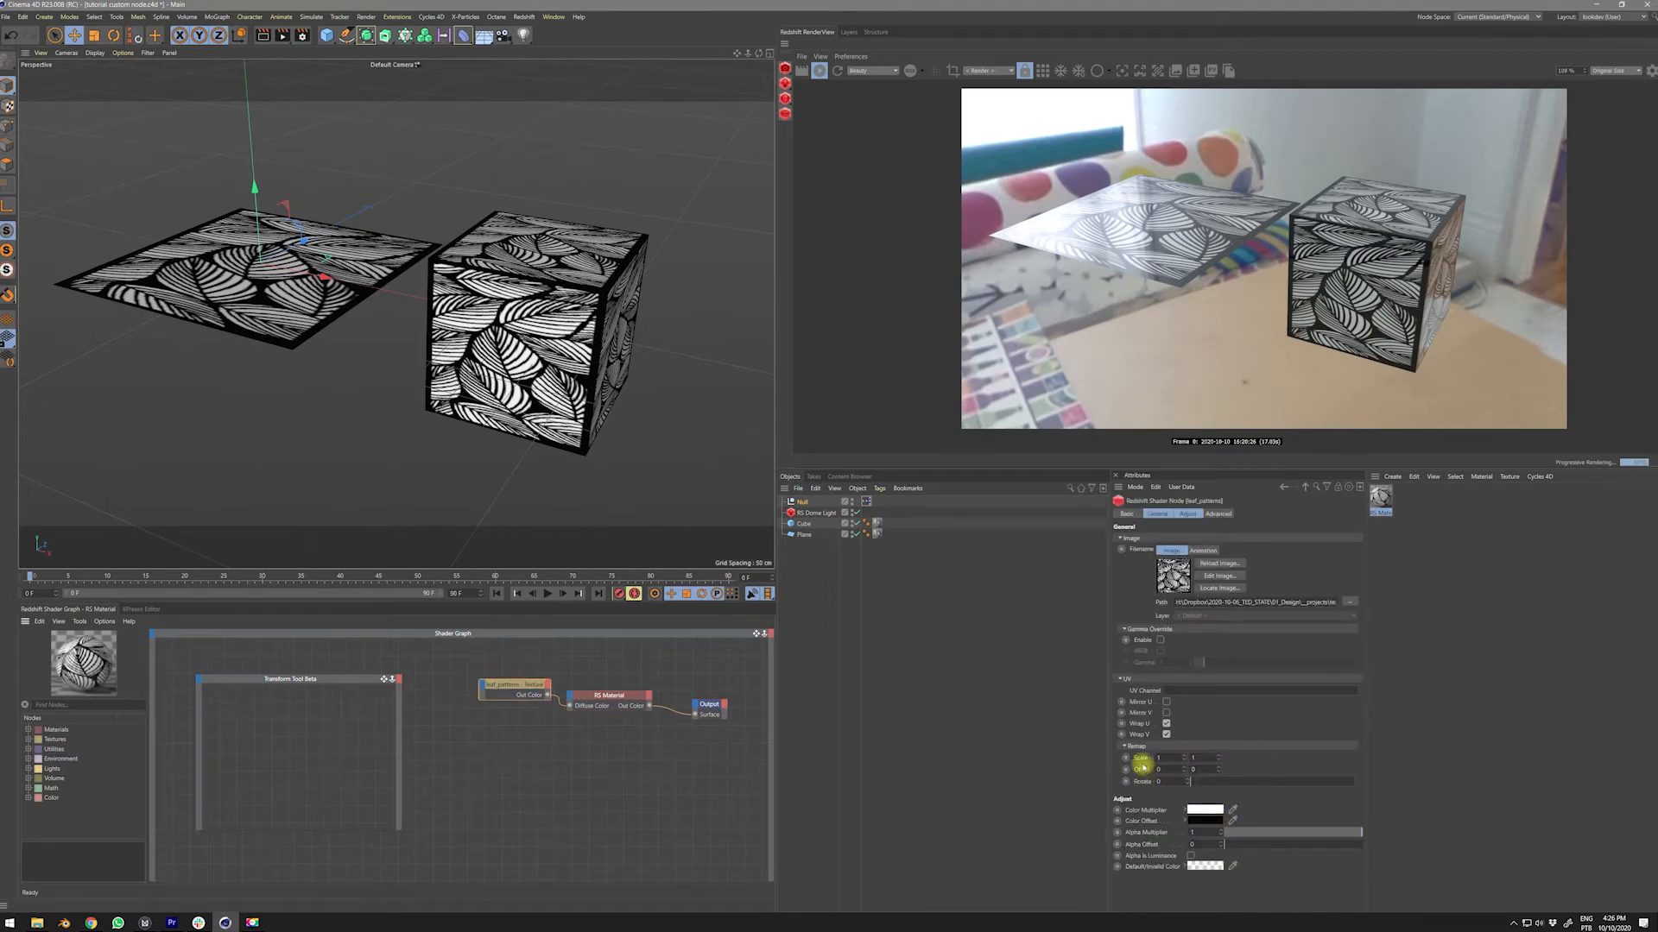
- Add a Vector Maker node below the texture and material nodes and inspect its X, Y and Z inputs
left_click(36, 705)
type("ector")
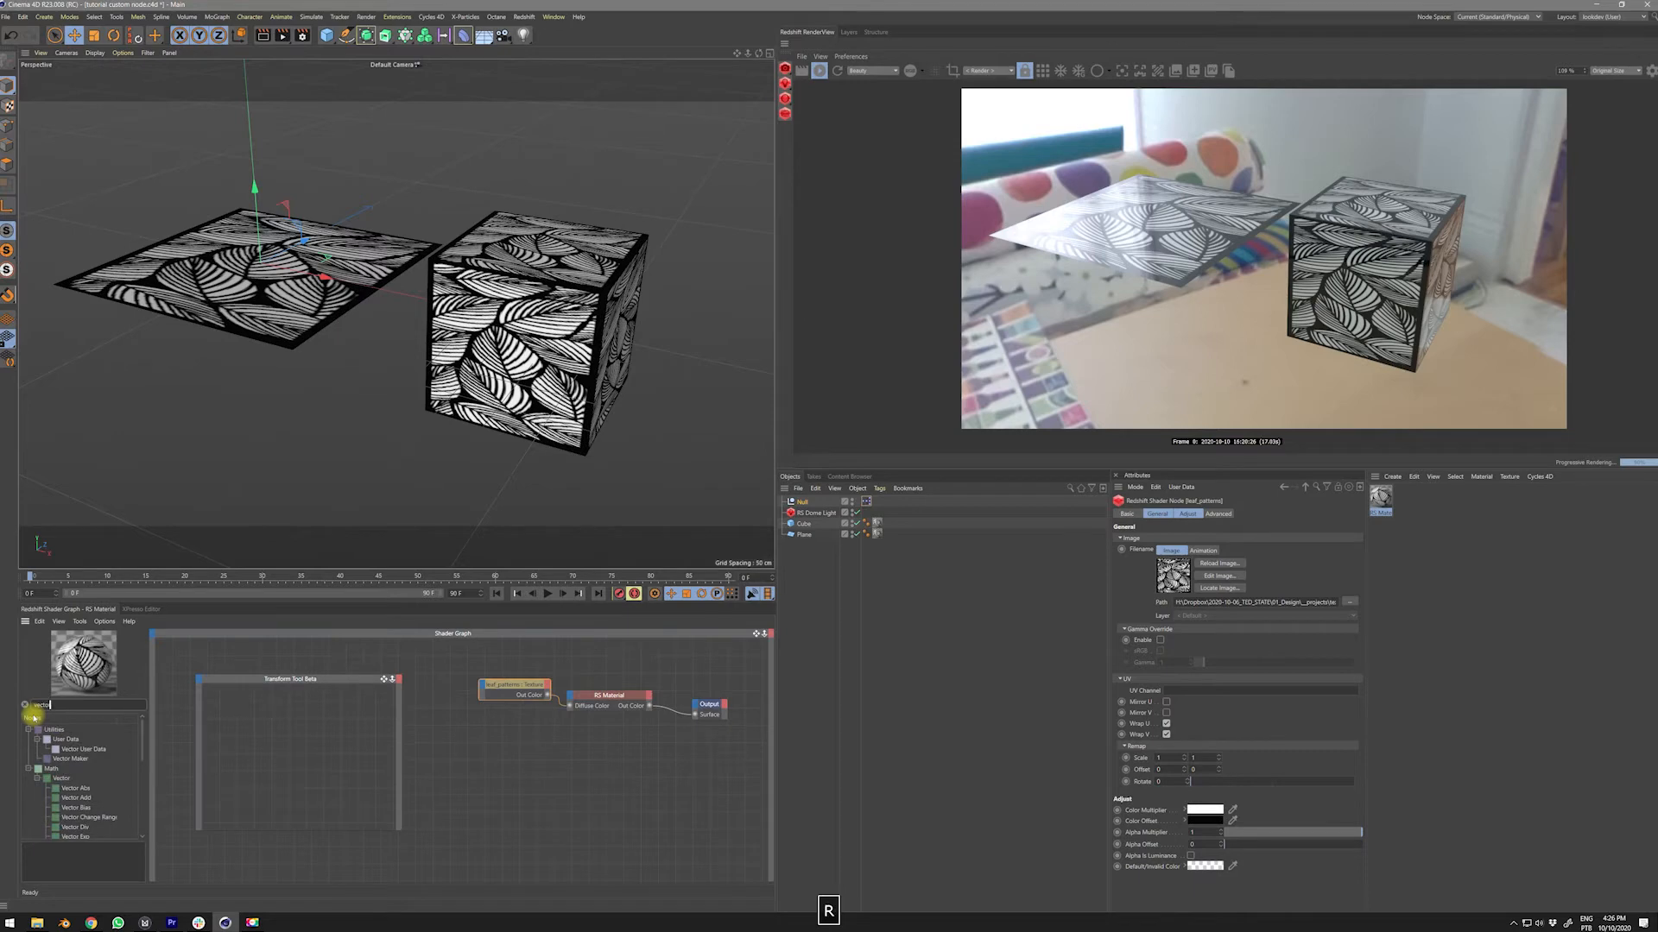
left_click_drag(71, 759, 534, 795)
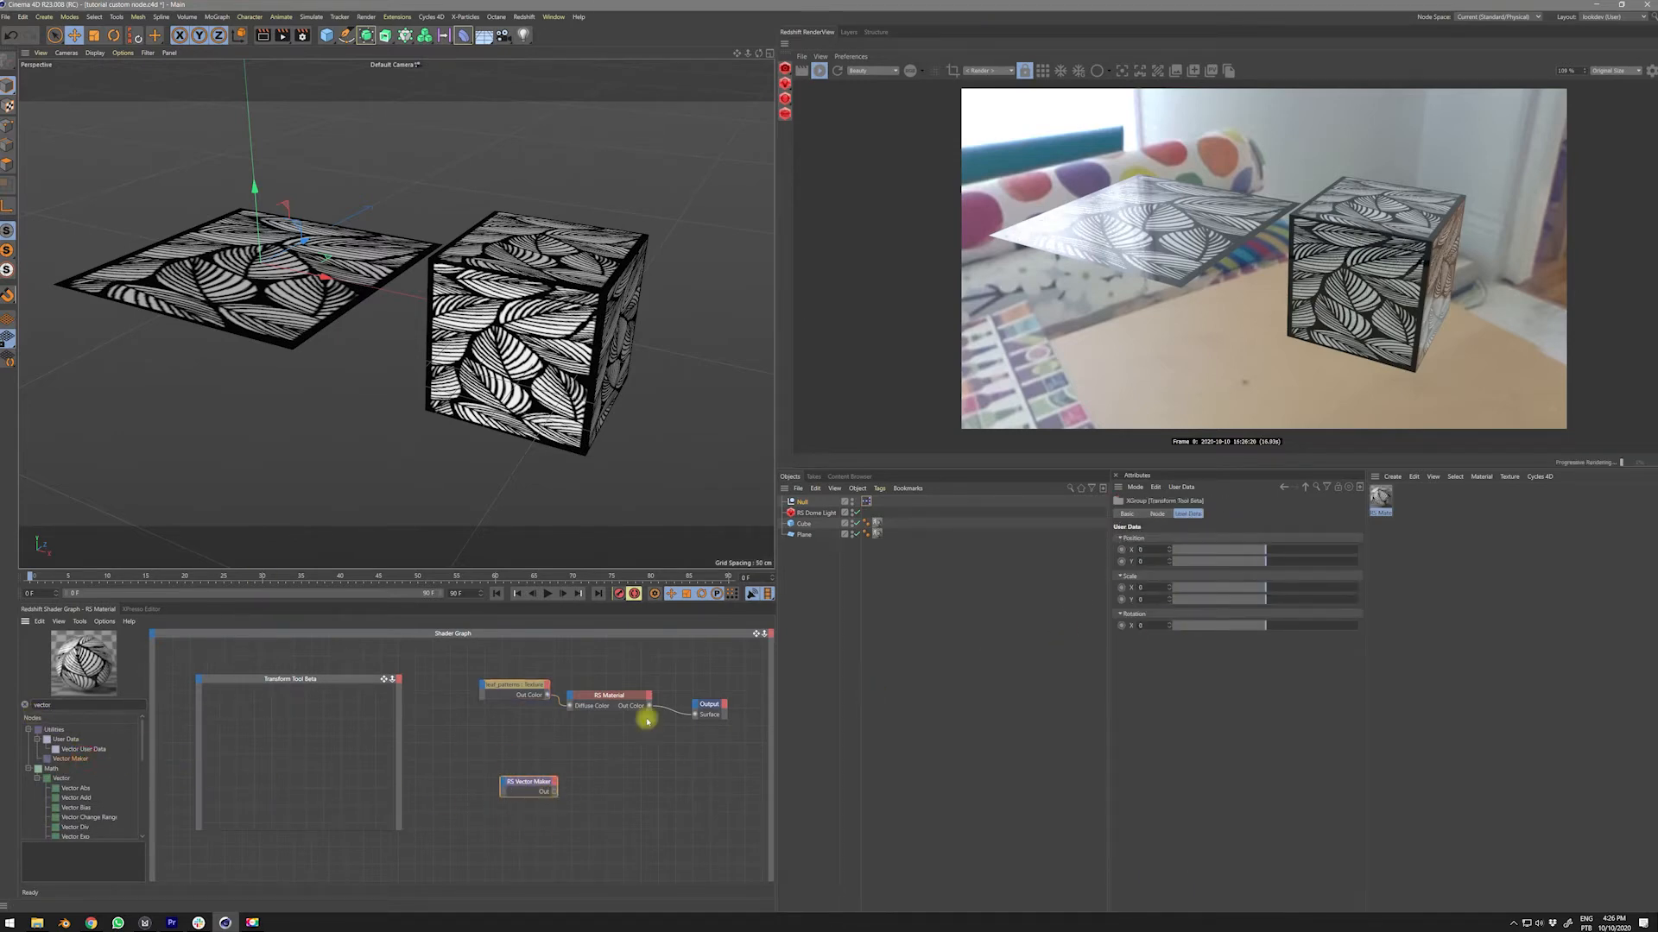
left_click(549, 742)
left_click(529, 783)
left_click(1152, 538)
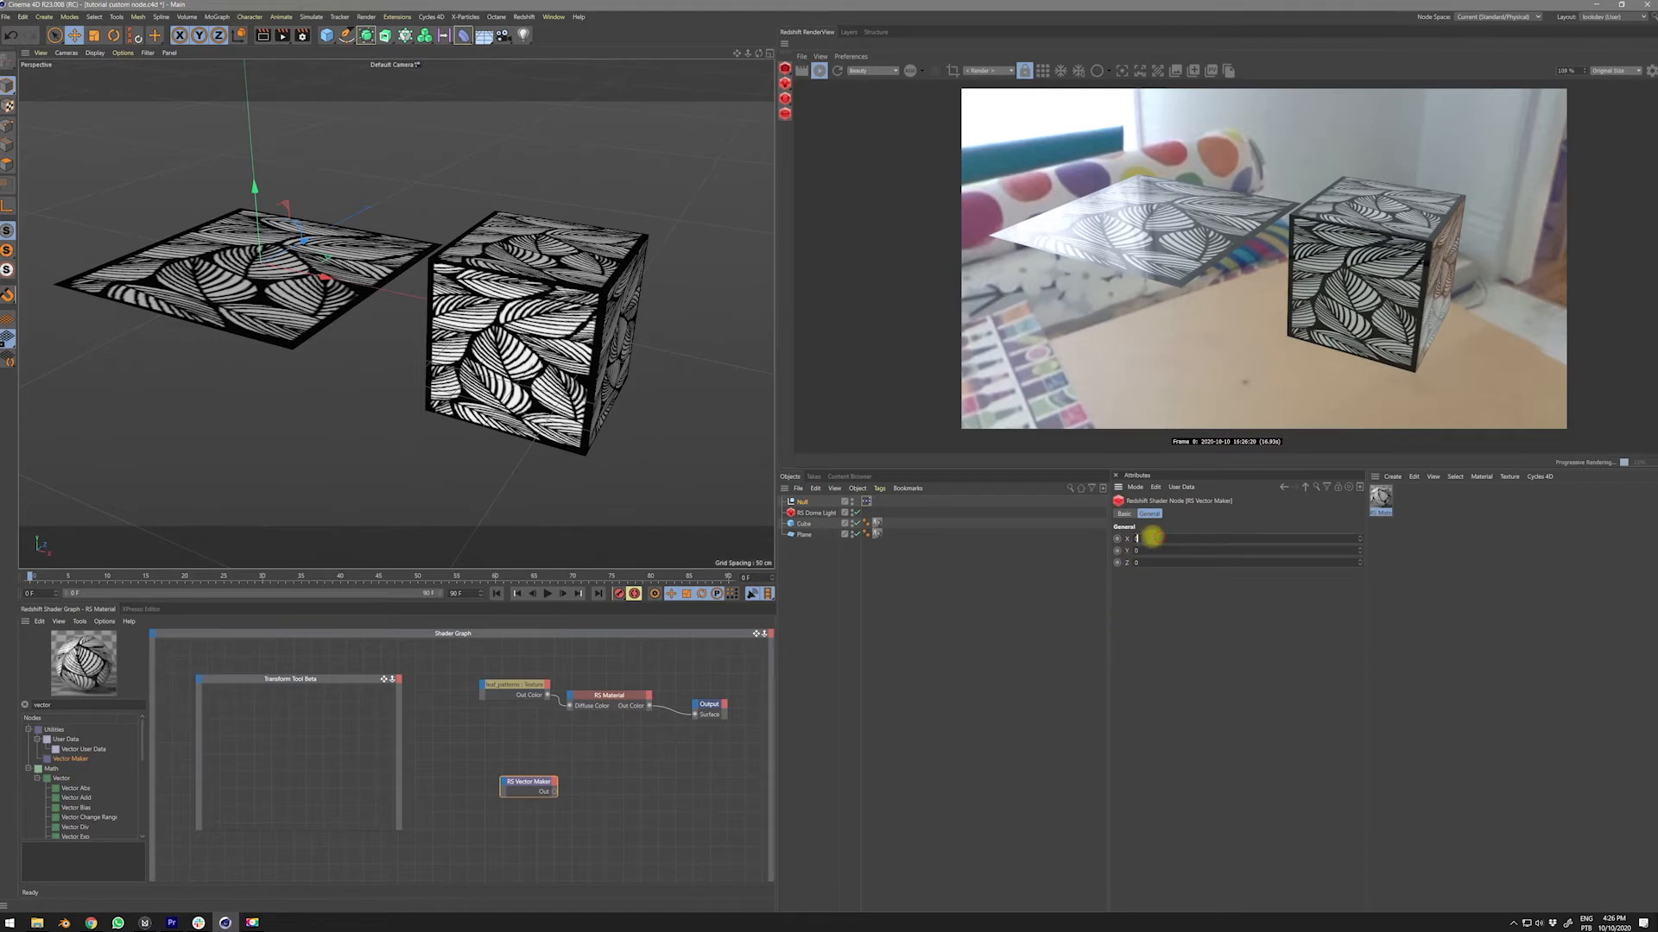
left_click(1147, 563)
left_click(658, 757)
- Rename the Vector Maker node as Position
left_click(526, 784)
left_click(1124, 514)
left_click(1210, 542)
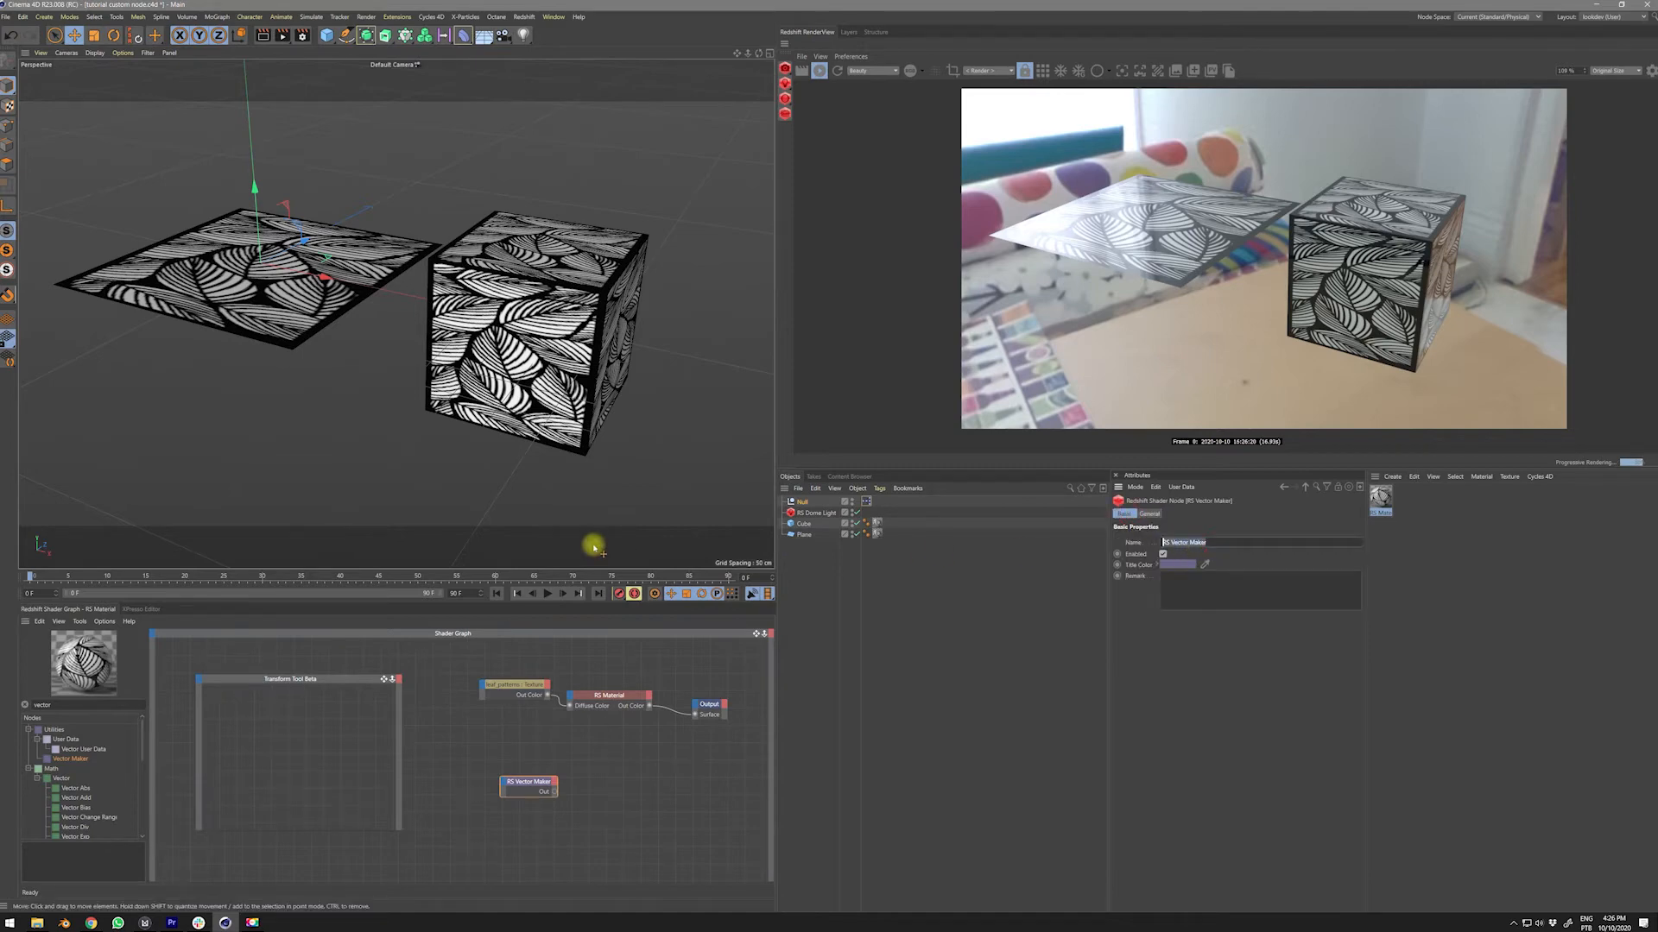
type("Rot")
key("BackSpace")
type("sition")
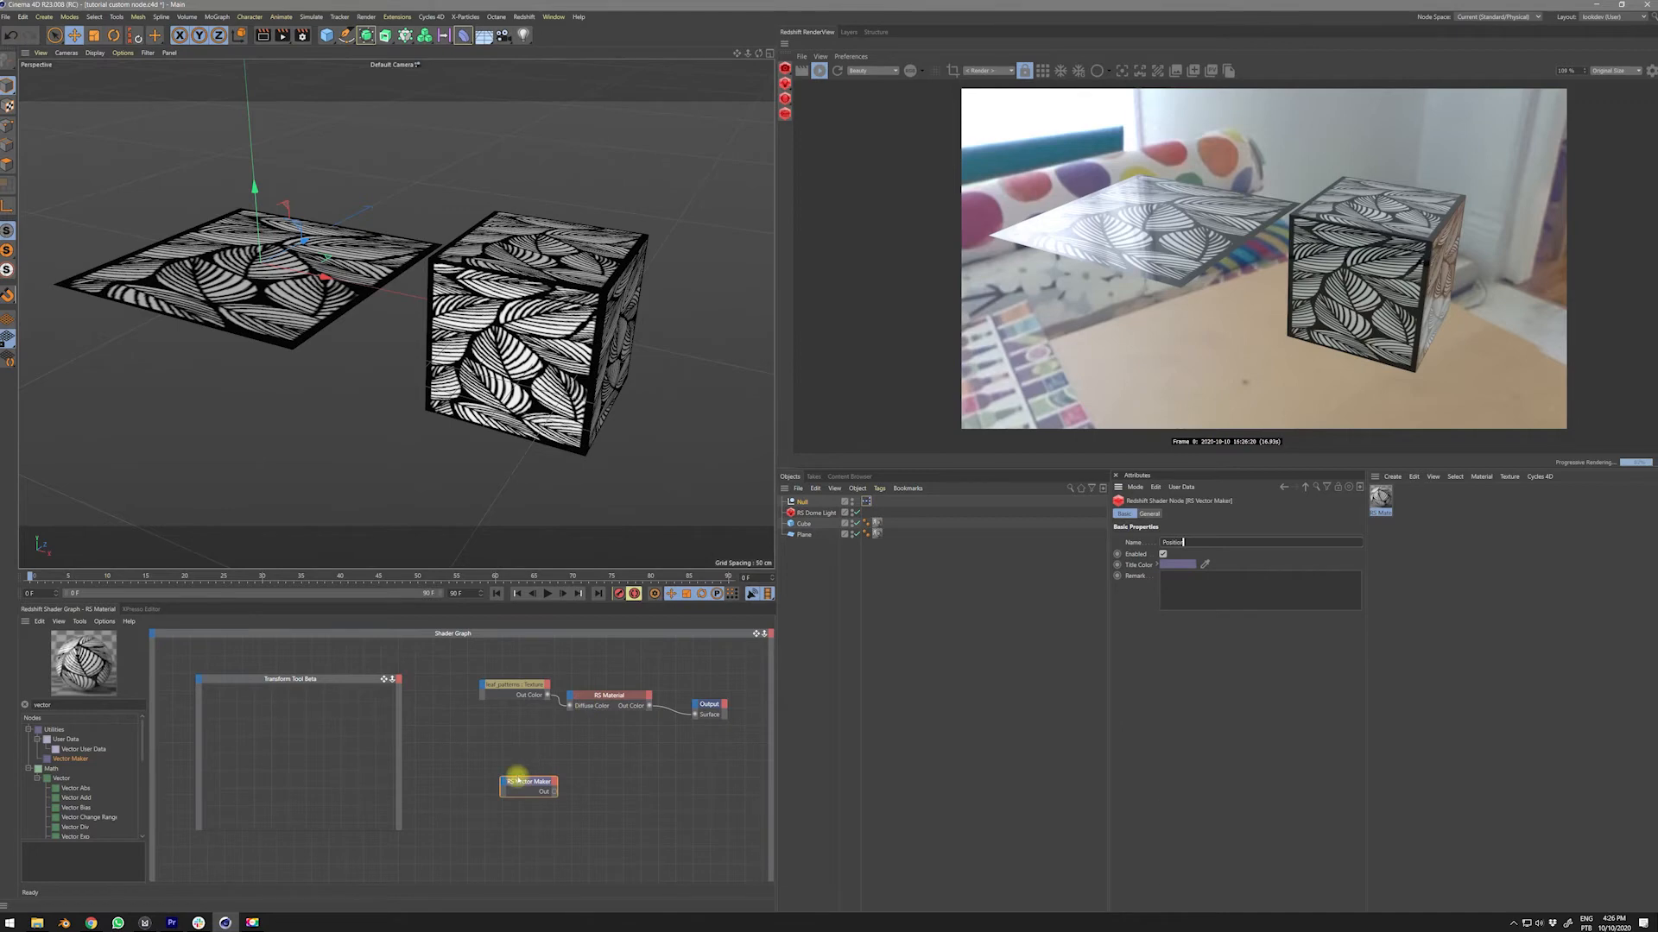
- Duplicate the Position Vector Maker node and name the copy Rotation
left_click_drag(529, 783, 636, 744)
double_click(1199, 543)
type("T")
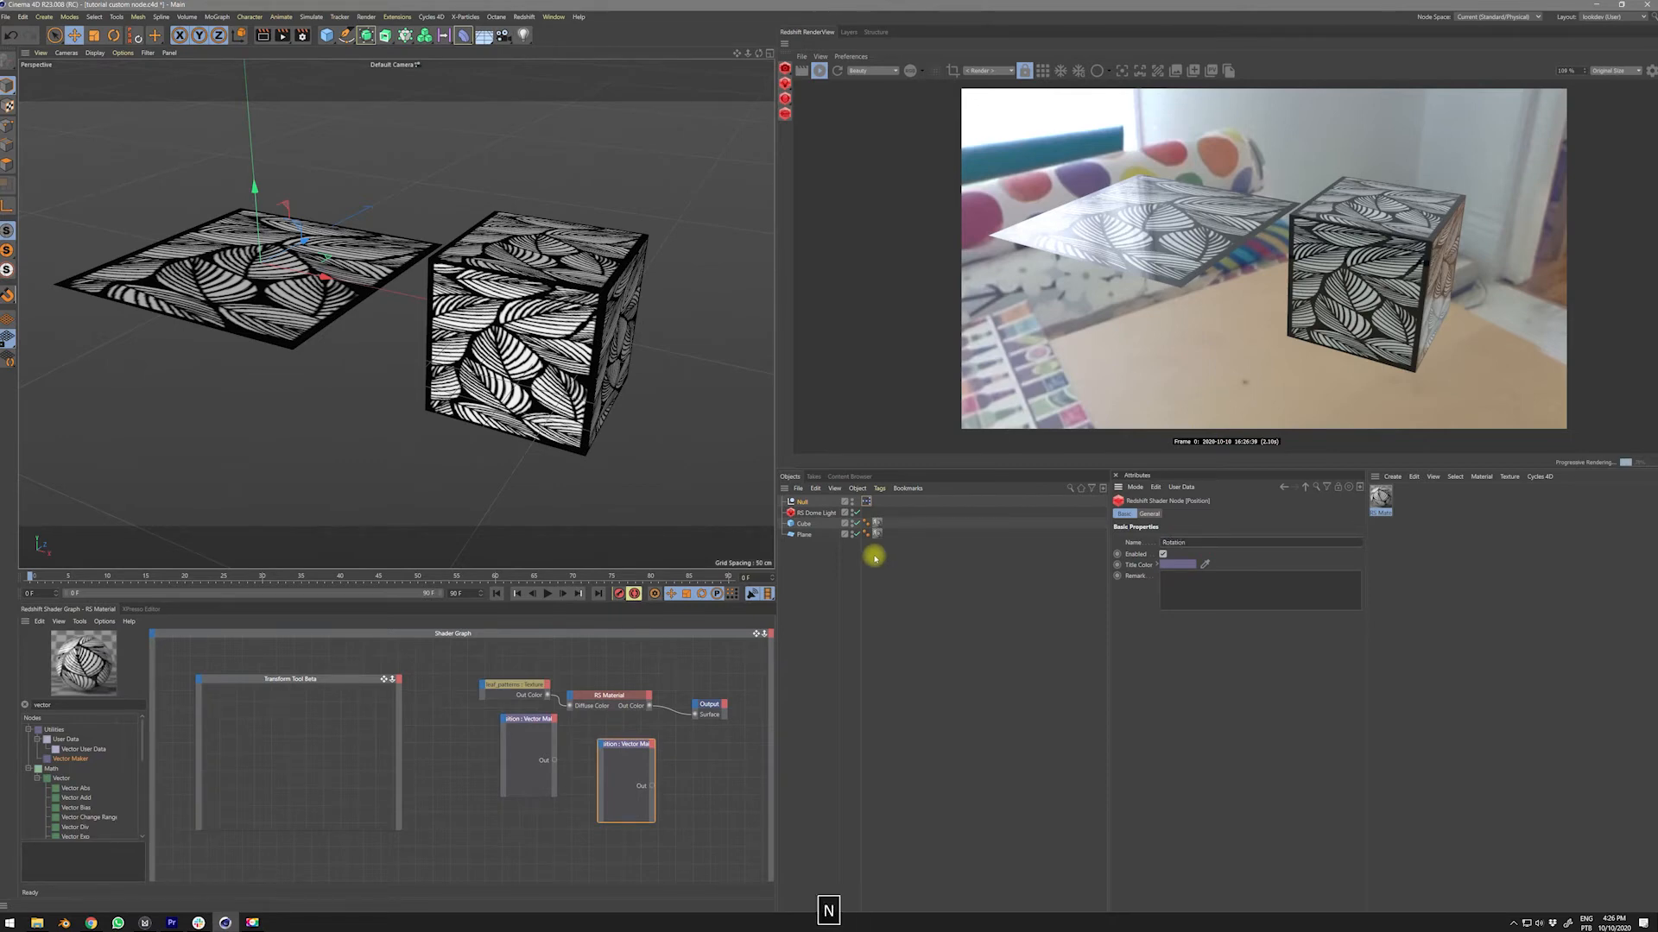
left_click(612, 864)
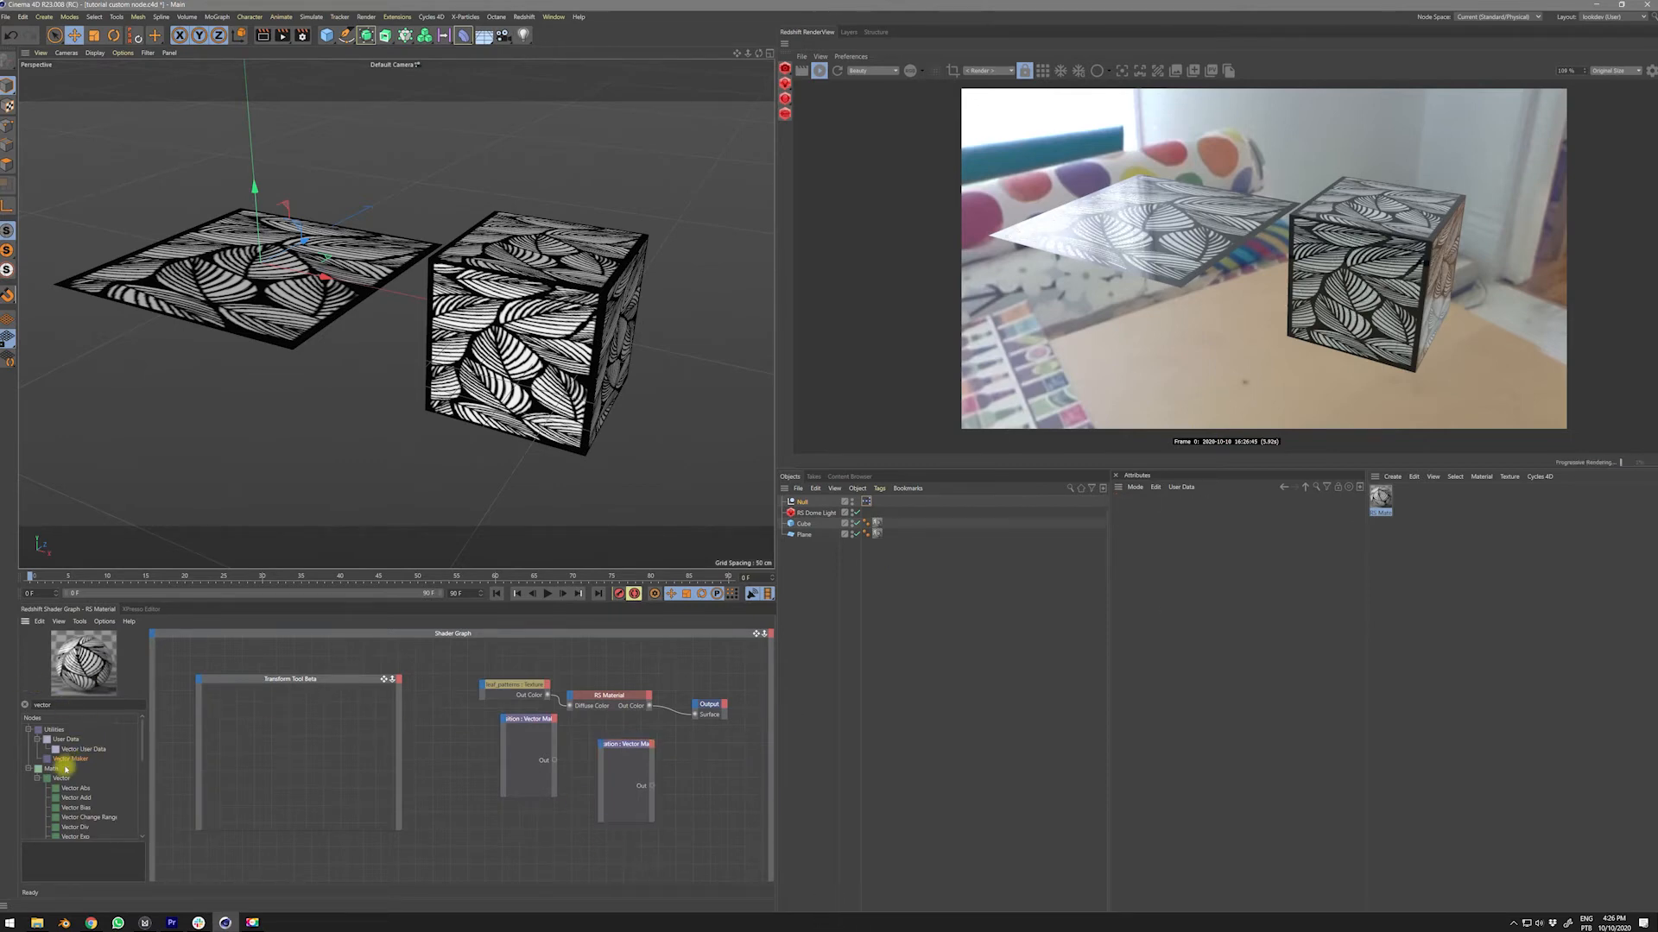
- Add a scalar Abs node below the Vector Maker nodes and name it Rotation
double_click(67, 704)
type("abs")
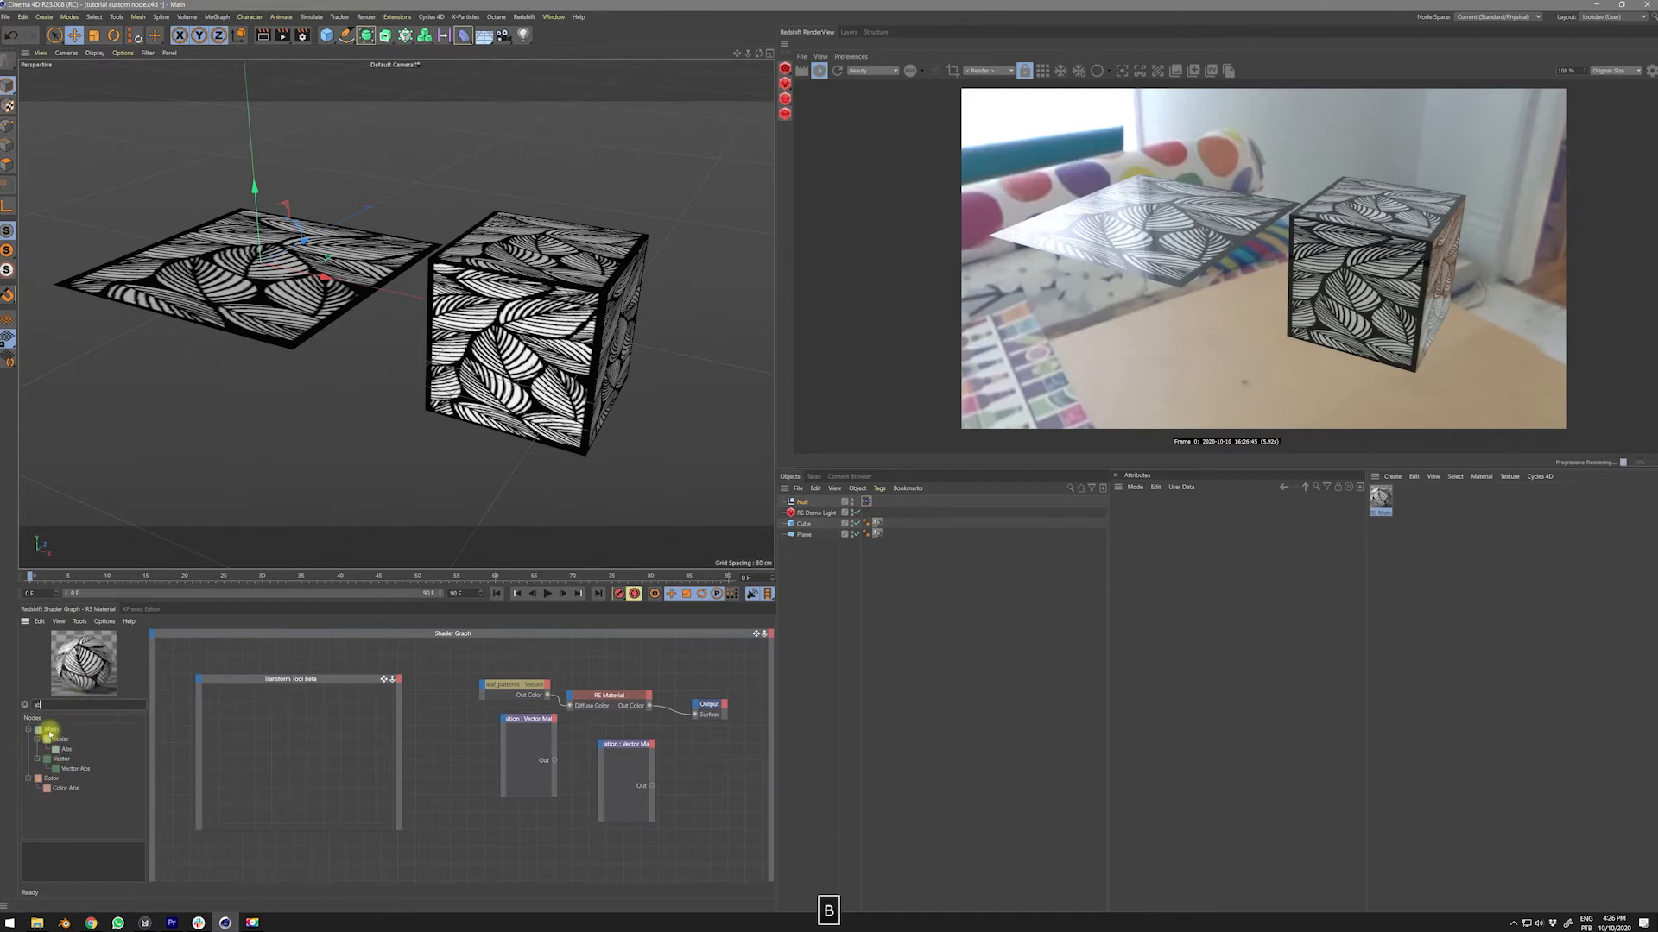
left_click_drag(69, 749, 515, 832)
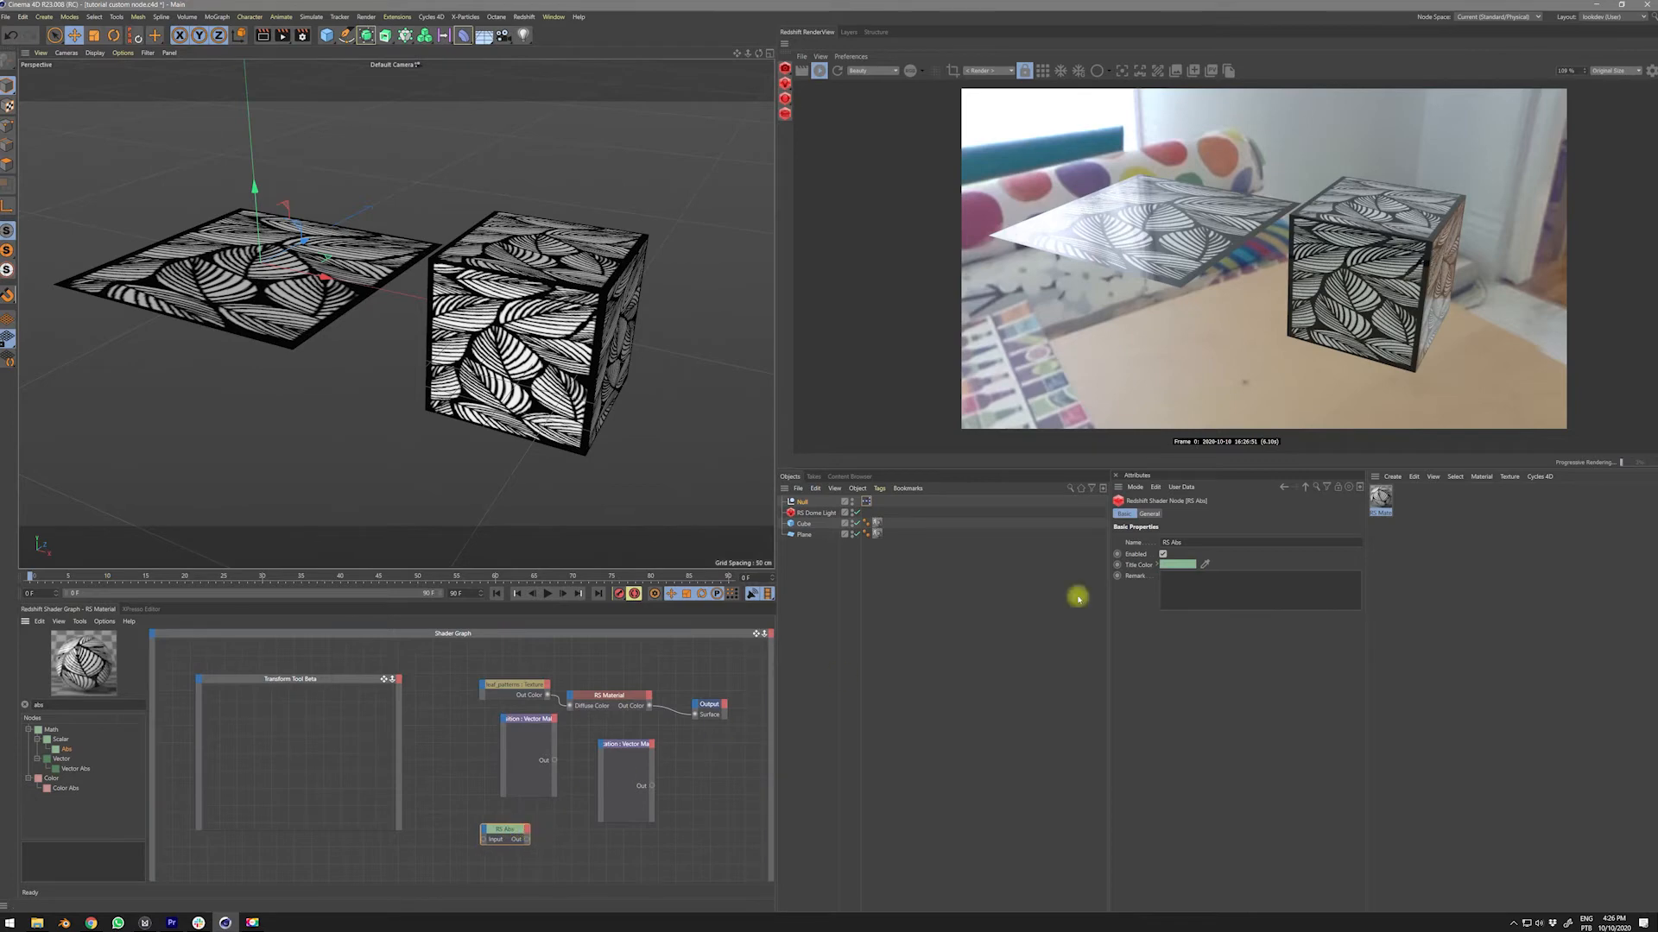
left_click(1196, 541)
type("Rotation")
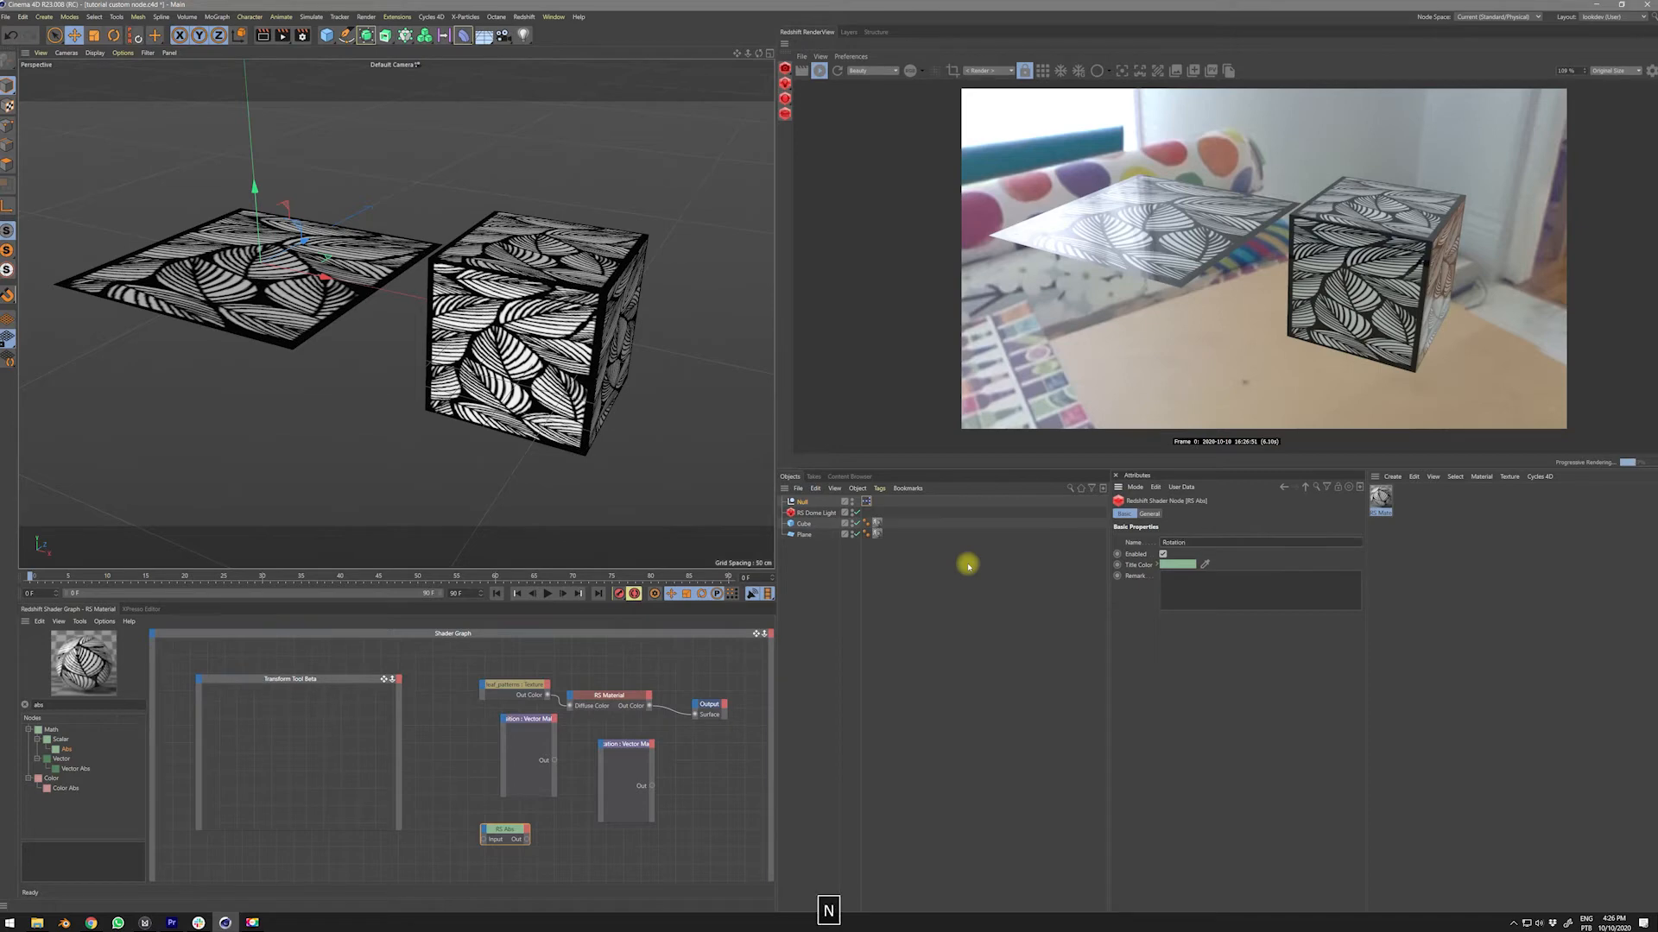
- Rename the duplicated Vector Maker node as Scale
left_click(650, 777)
left_click_drag(1214, 544, 1158, 542)
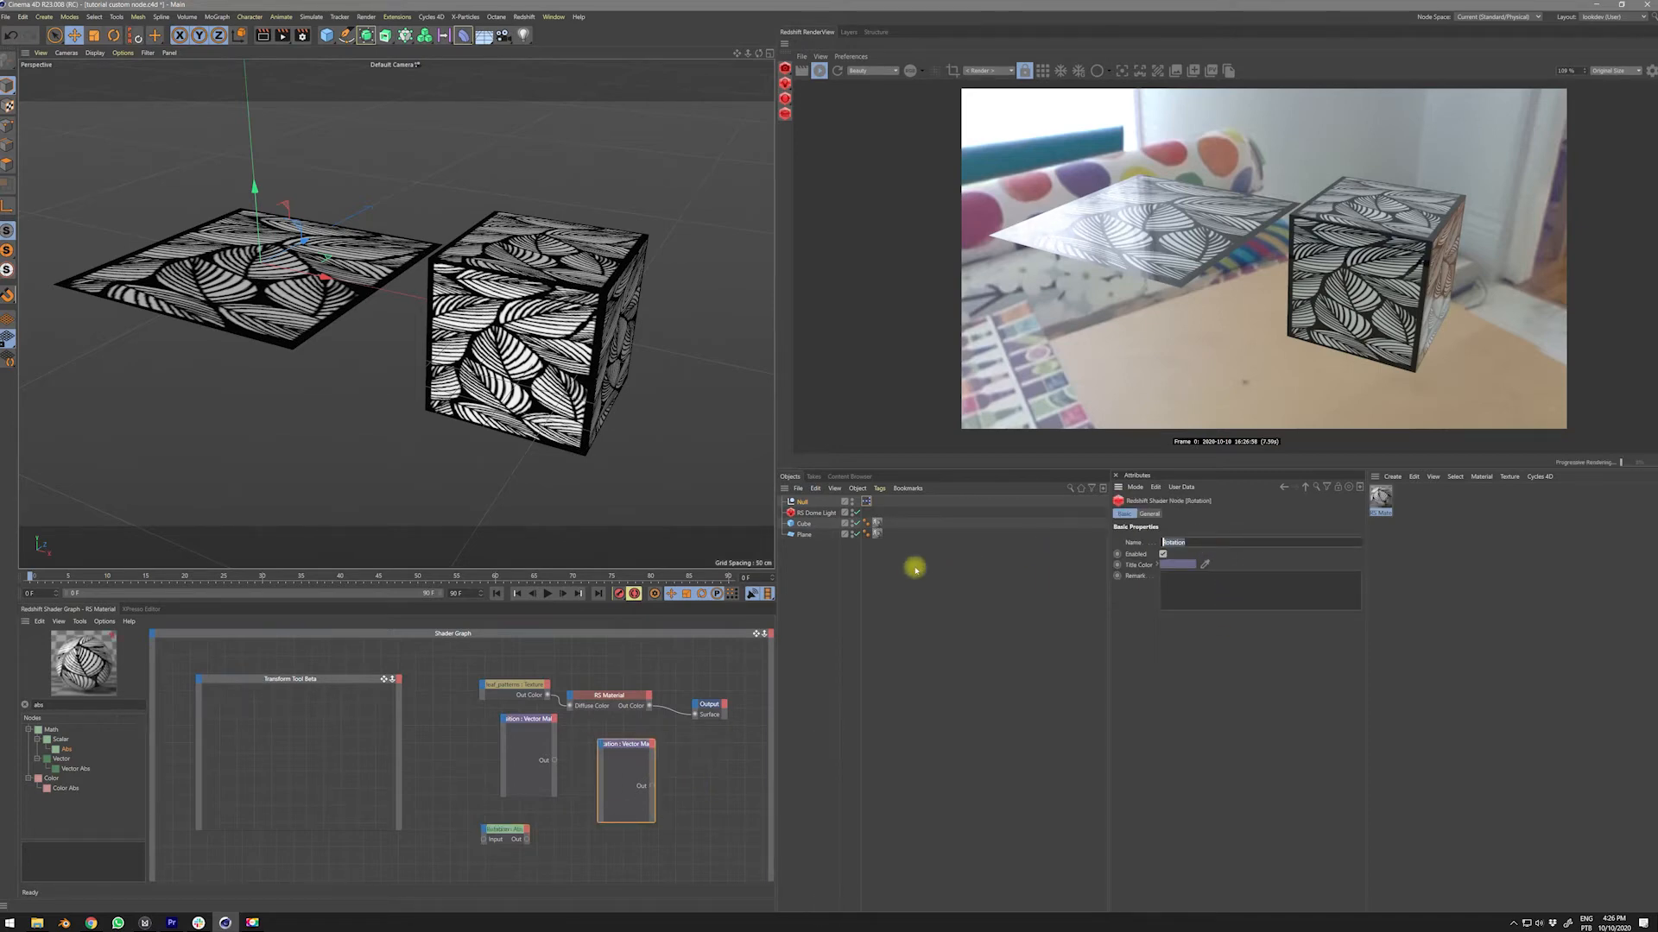
type("Scale")
- Copy the Position, Scale and Rotation nodes and paste them inside the Transform Tool Beta group
left_click(505, 830)
left_click_drag(505, 830, 553, 846)
left_click_drag(544, 719, 663, 867)
key("ctrl+c")
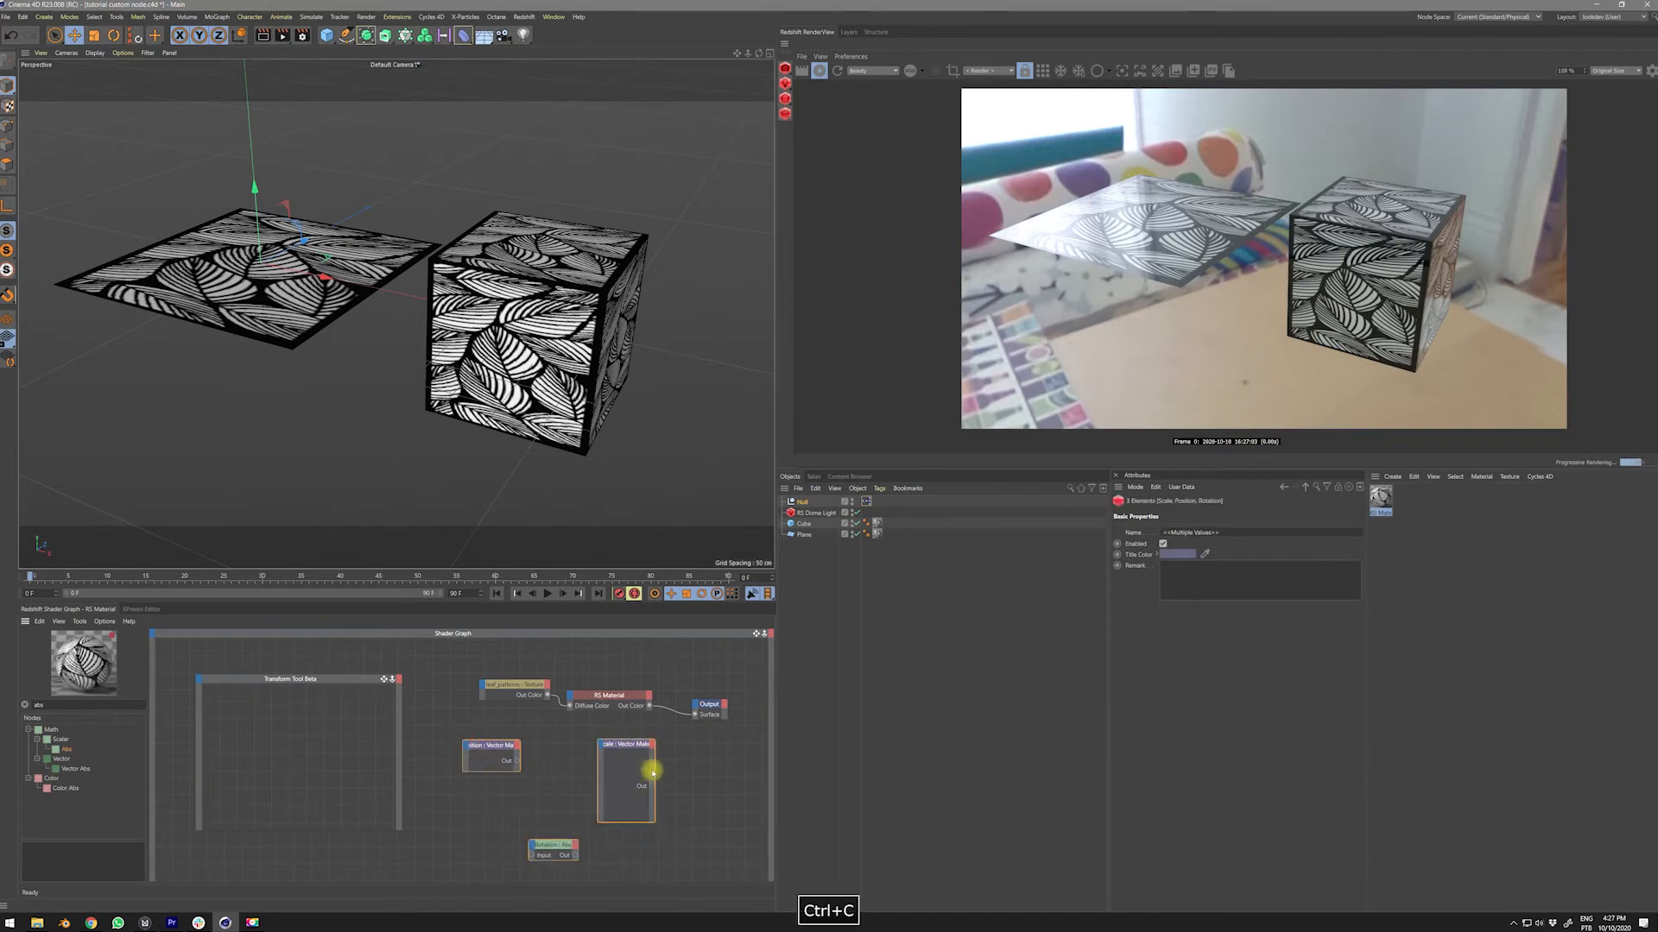
left_click(300, 691)
left_click_drag(301, 687, 300, 682)
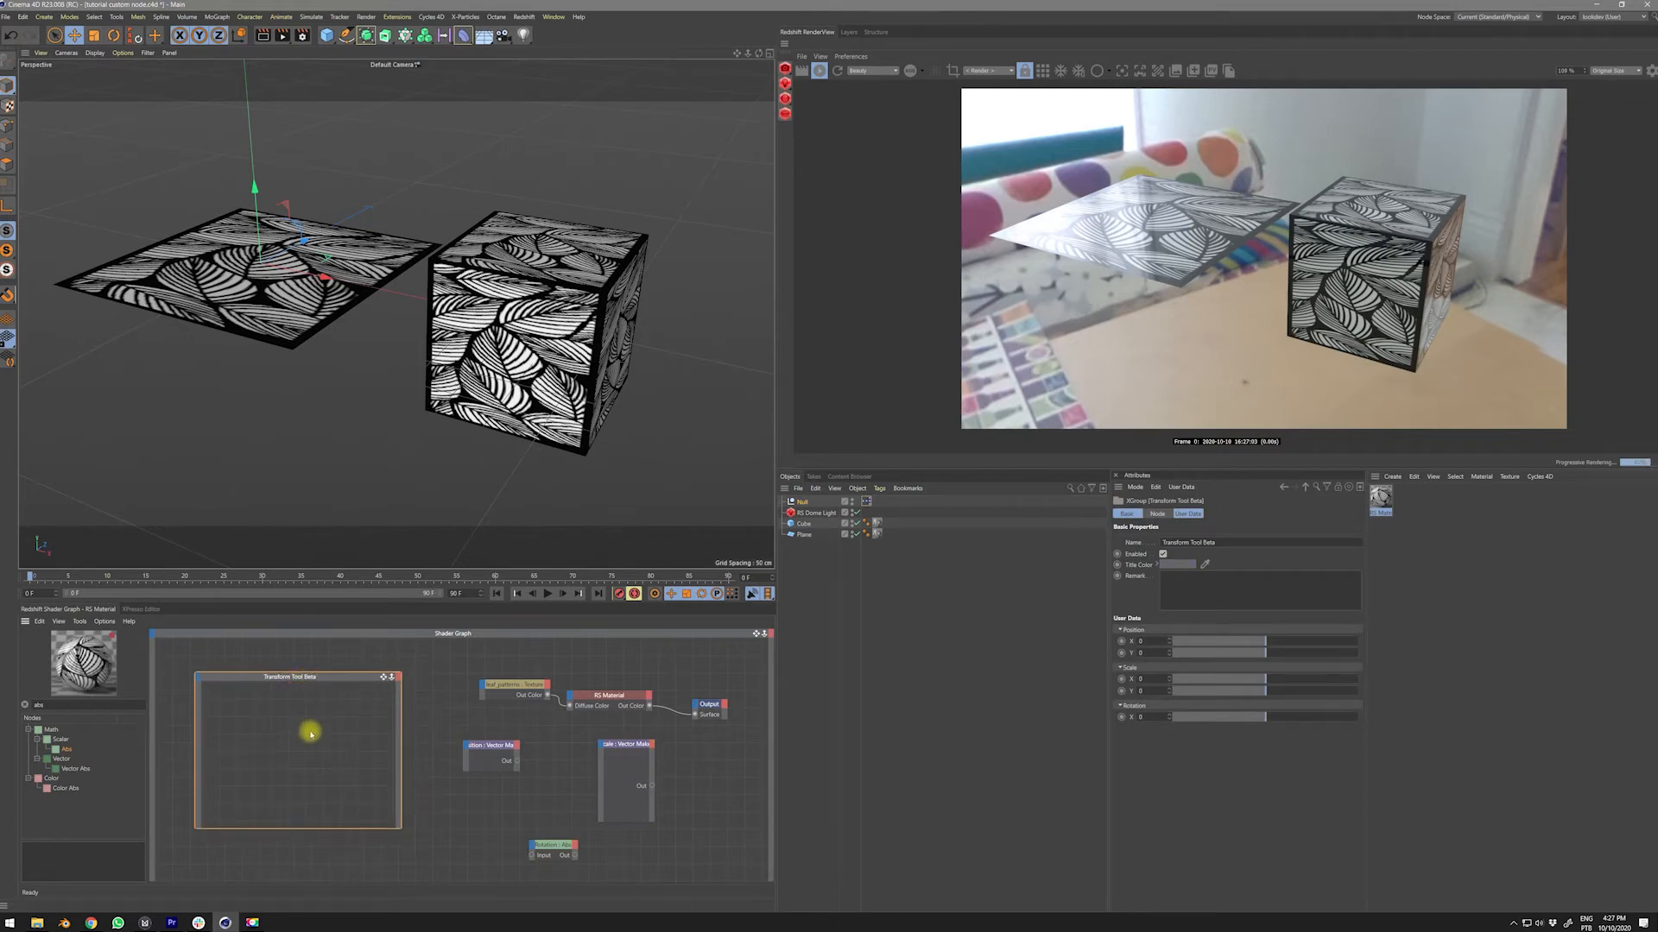
key("ctrl+v")
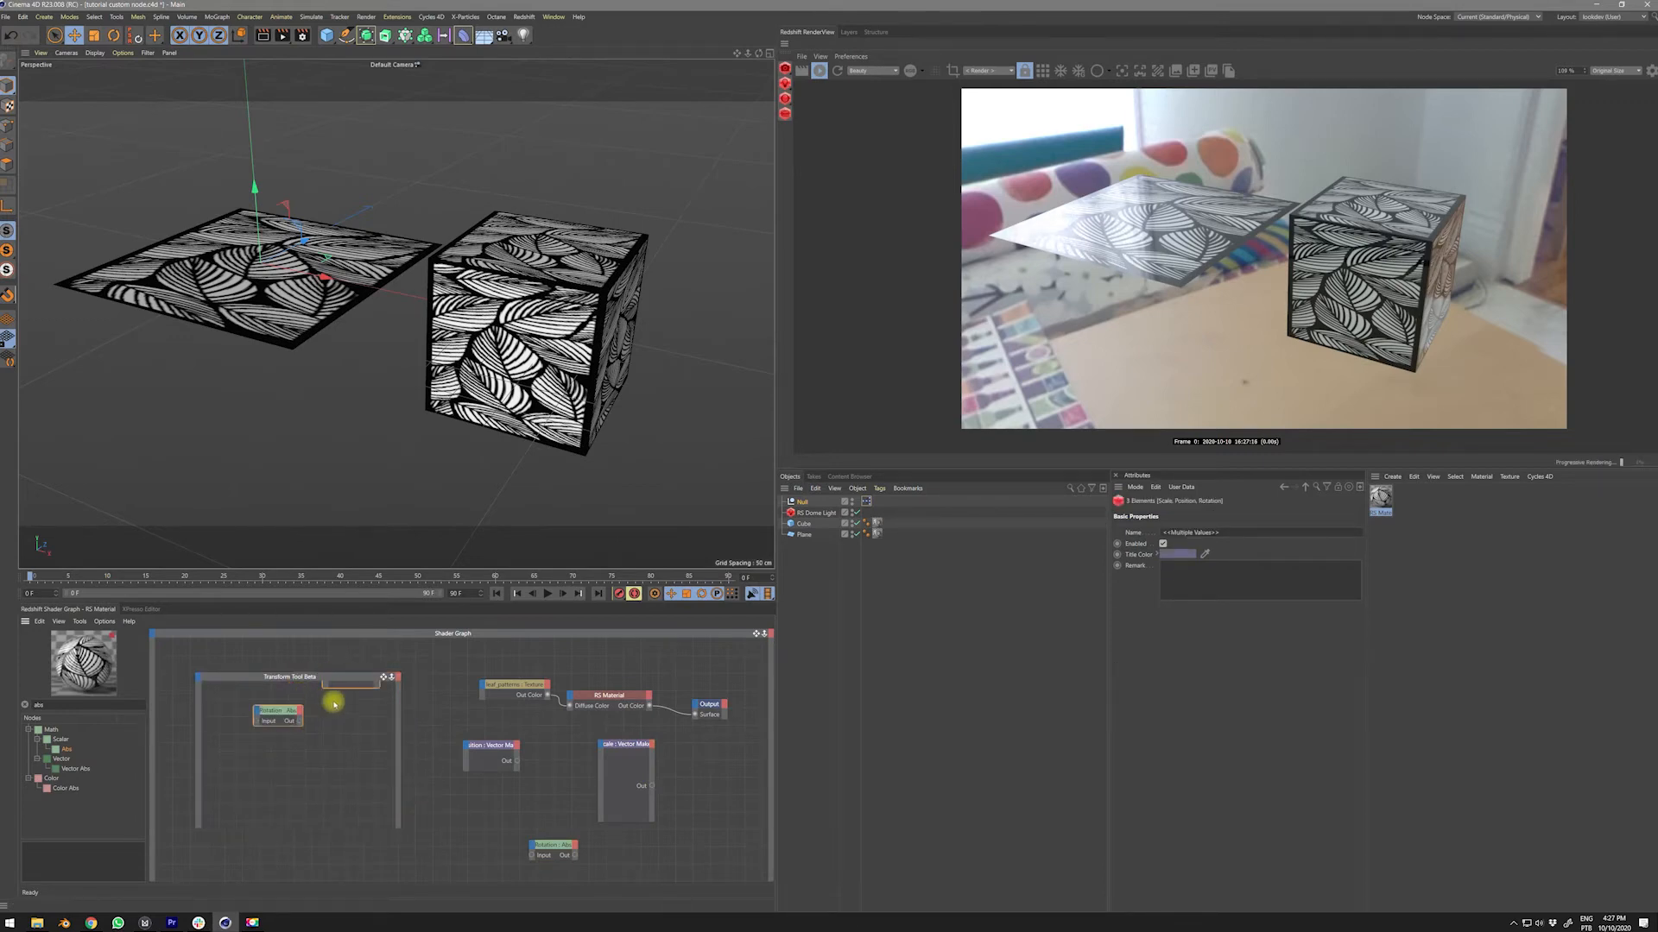
- Optimize the Transform Tool Beta group so it fits the pasted nodes, reposition it in the graph and make it taller
right_click(306, 770)
key("Escape")
left_click_drag(316, 681, 322, 680)
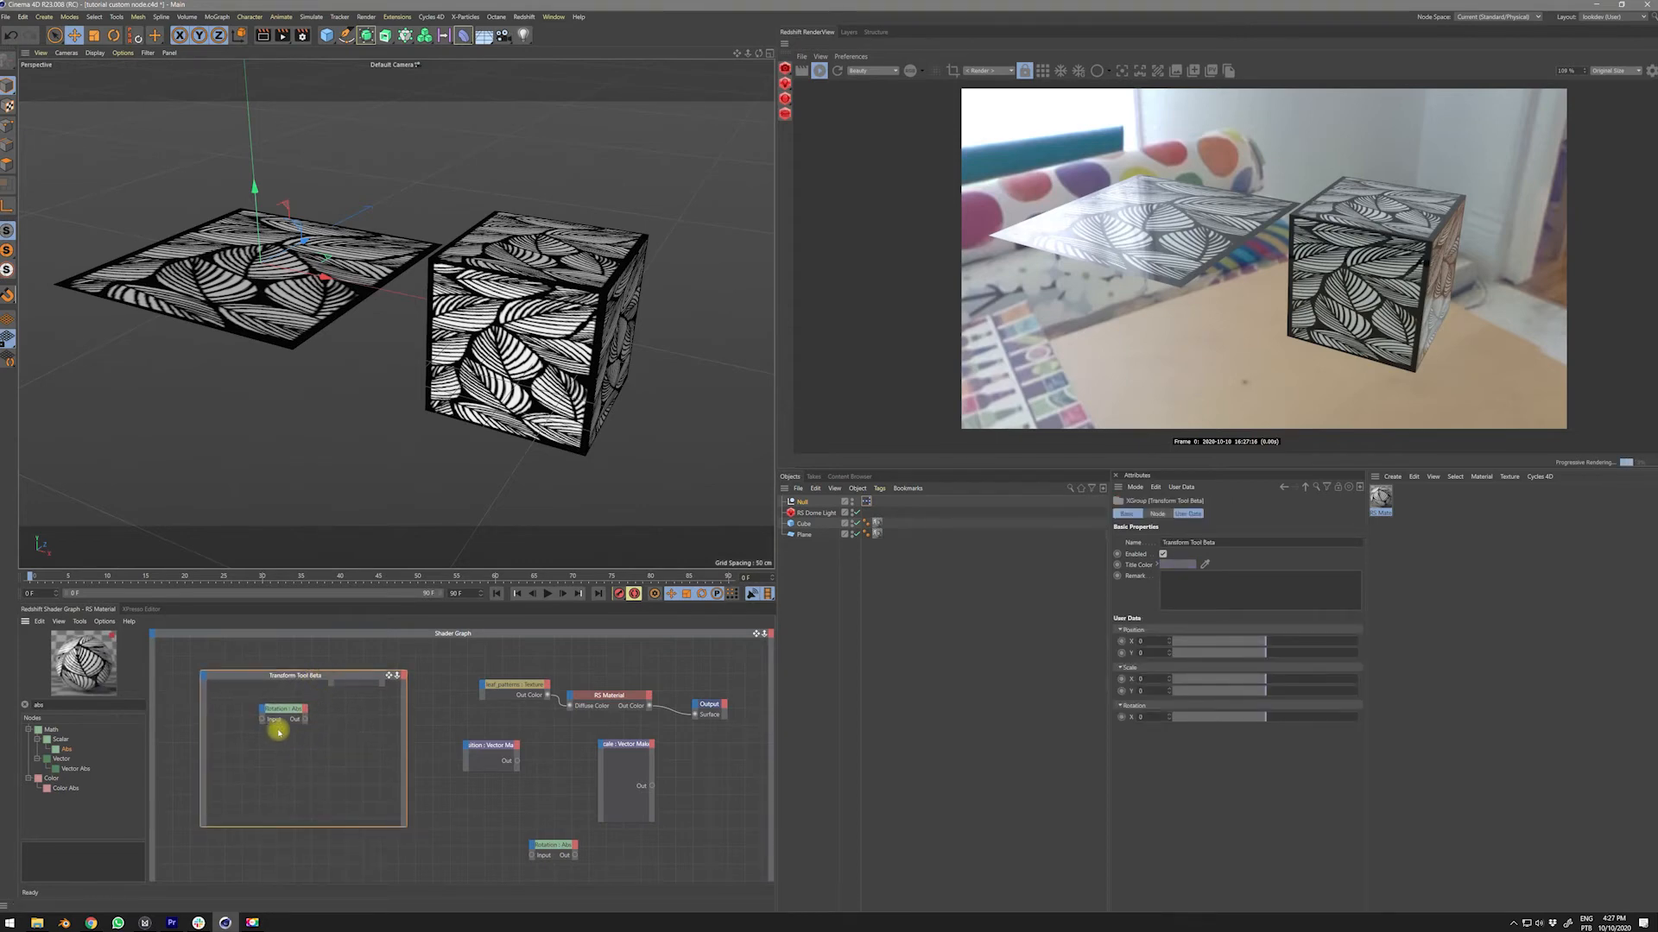
right_click(287, 759)
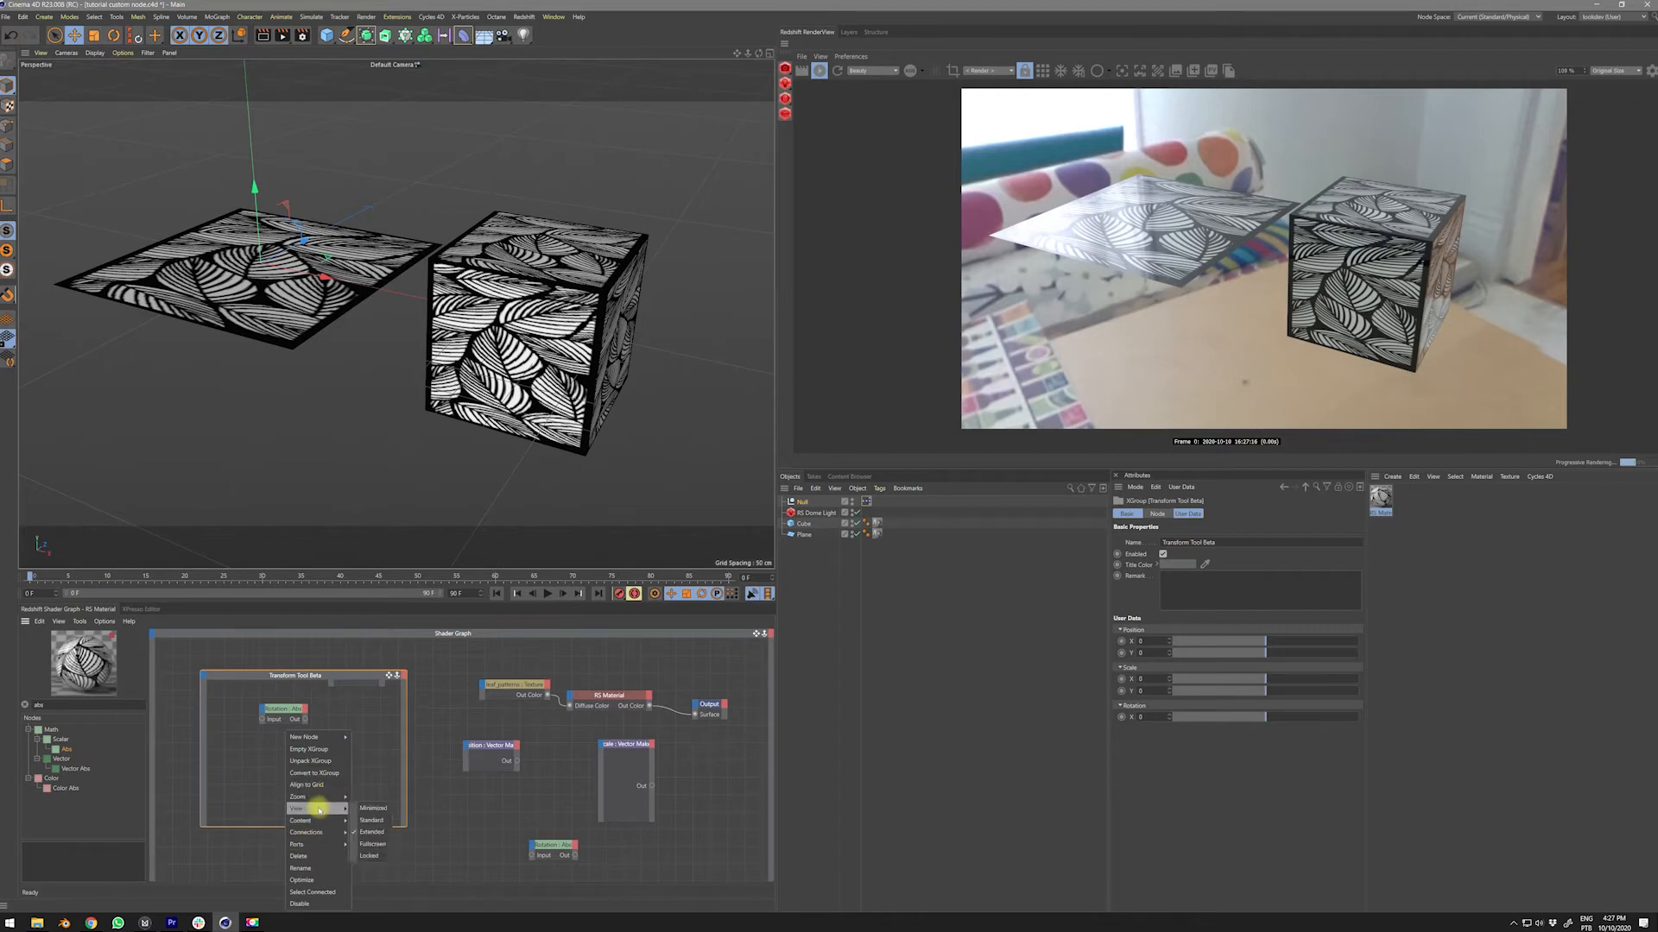
left_click(307, 880)
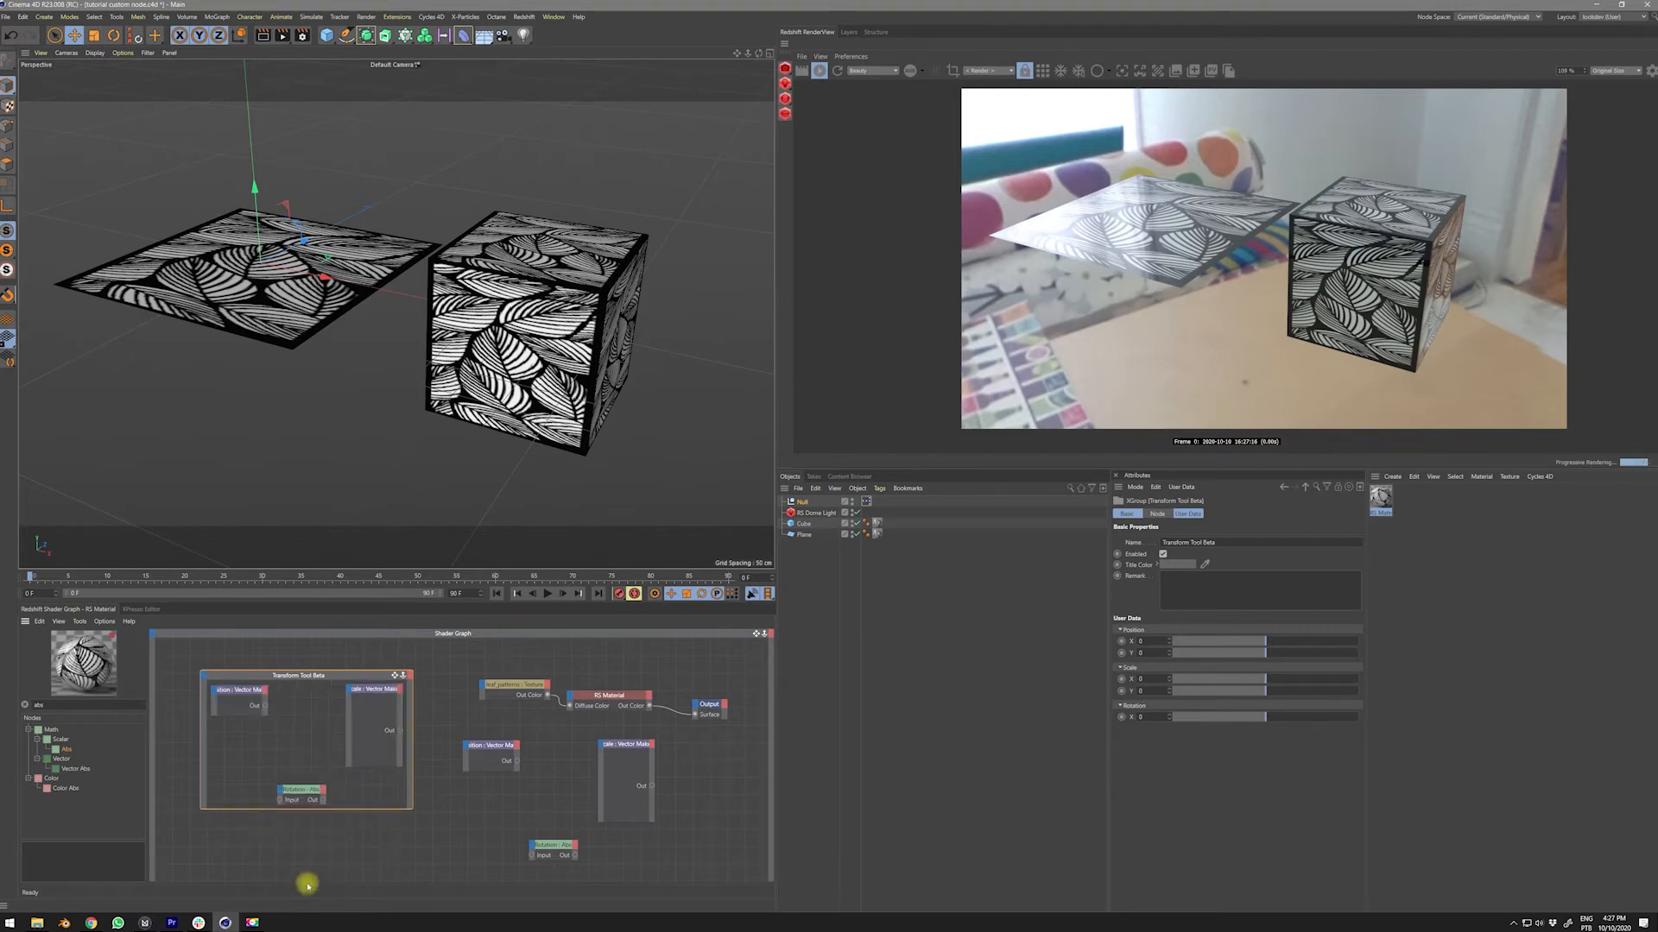
left_click_drag(319, 679, 283, 663)
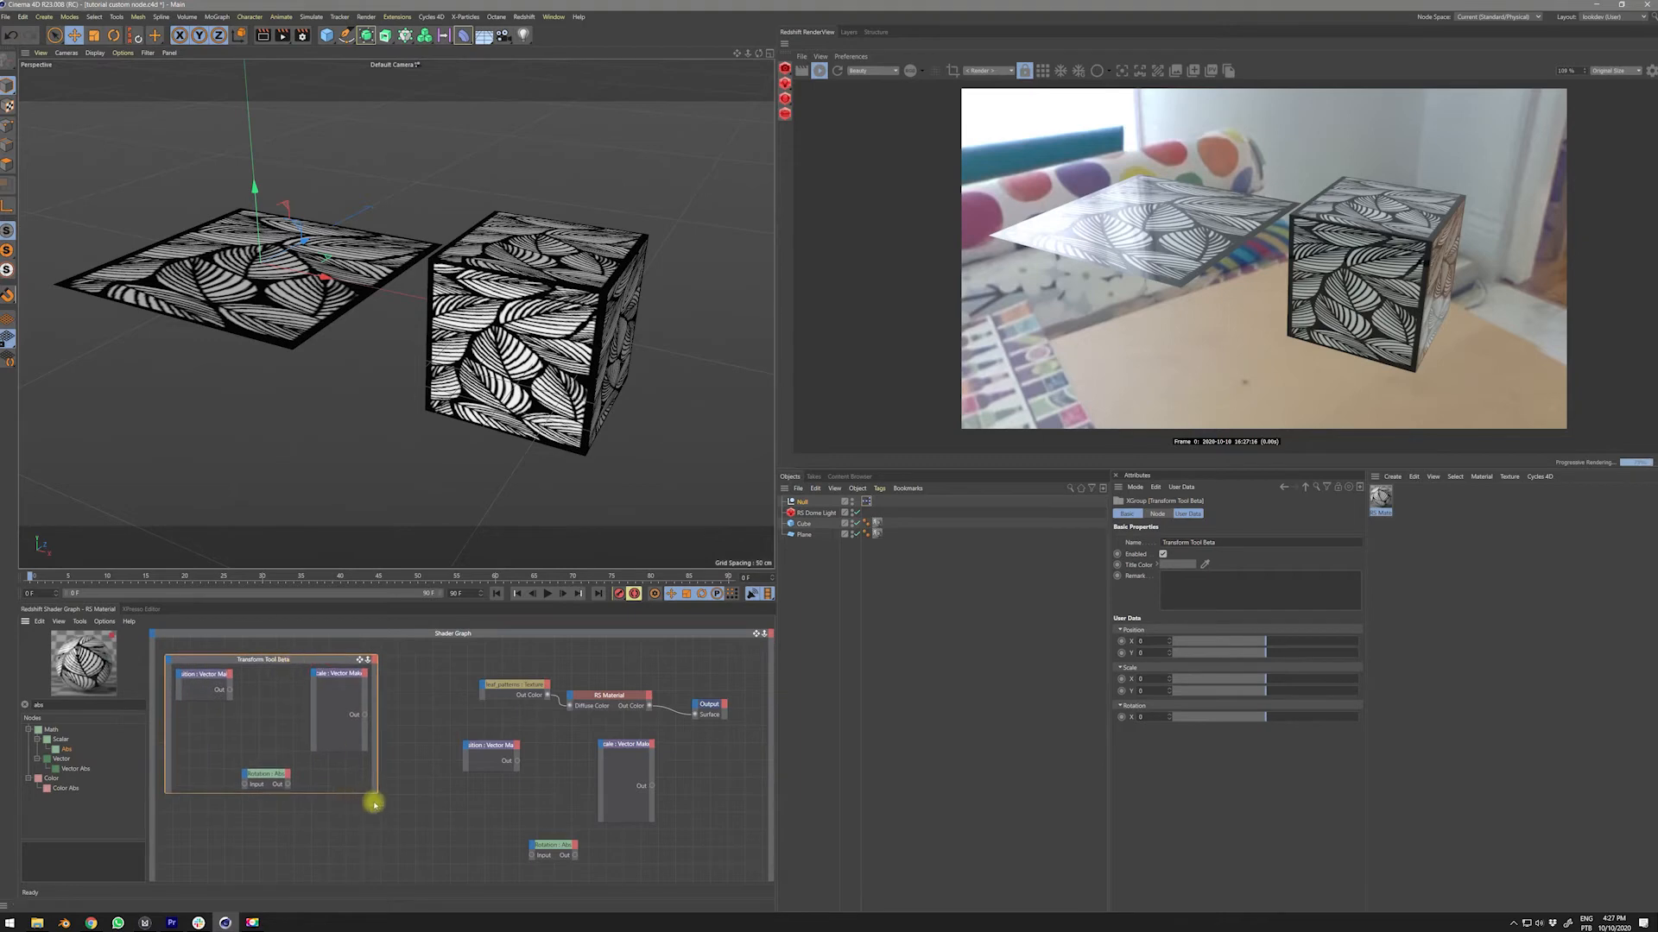
left_click_drag(372, 793, 369, 867)
- Fit the Position, Scale and Rotation nodes inside the group to their minimum size and stack them vertically
left_click_drag(272, 778, 299, 783)
left_click_drag(343, 679, 302, 687)
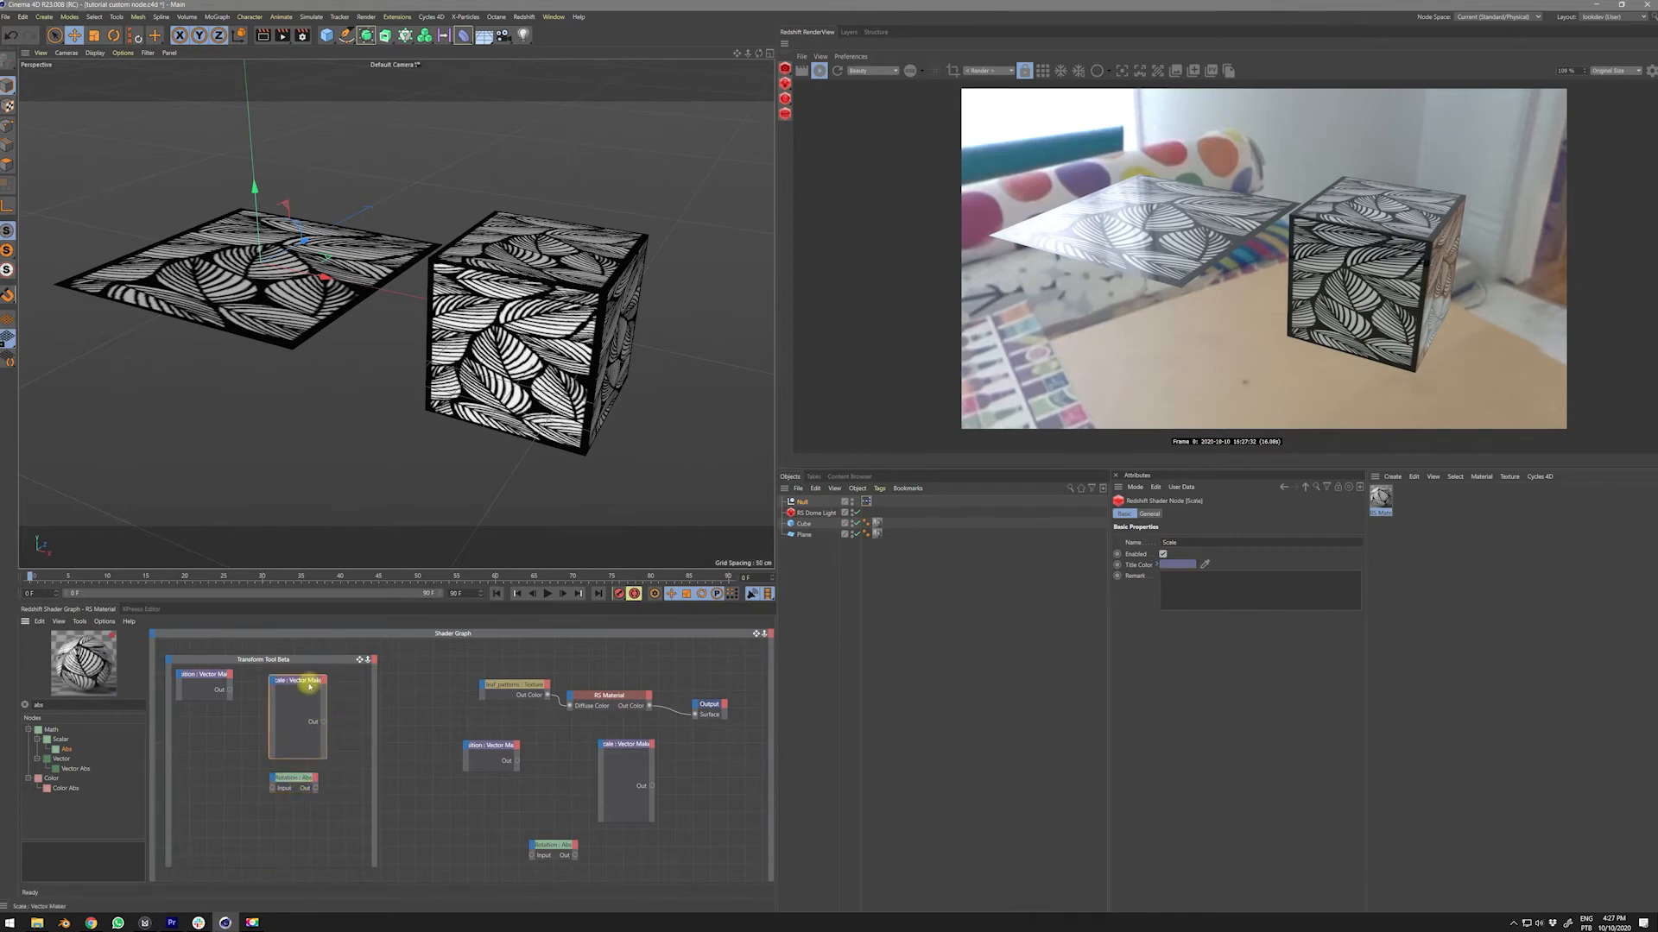
double_click(299, 682, "ctrl")
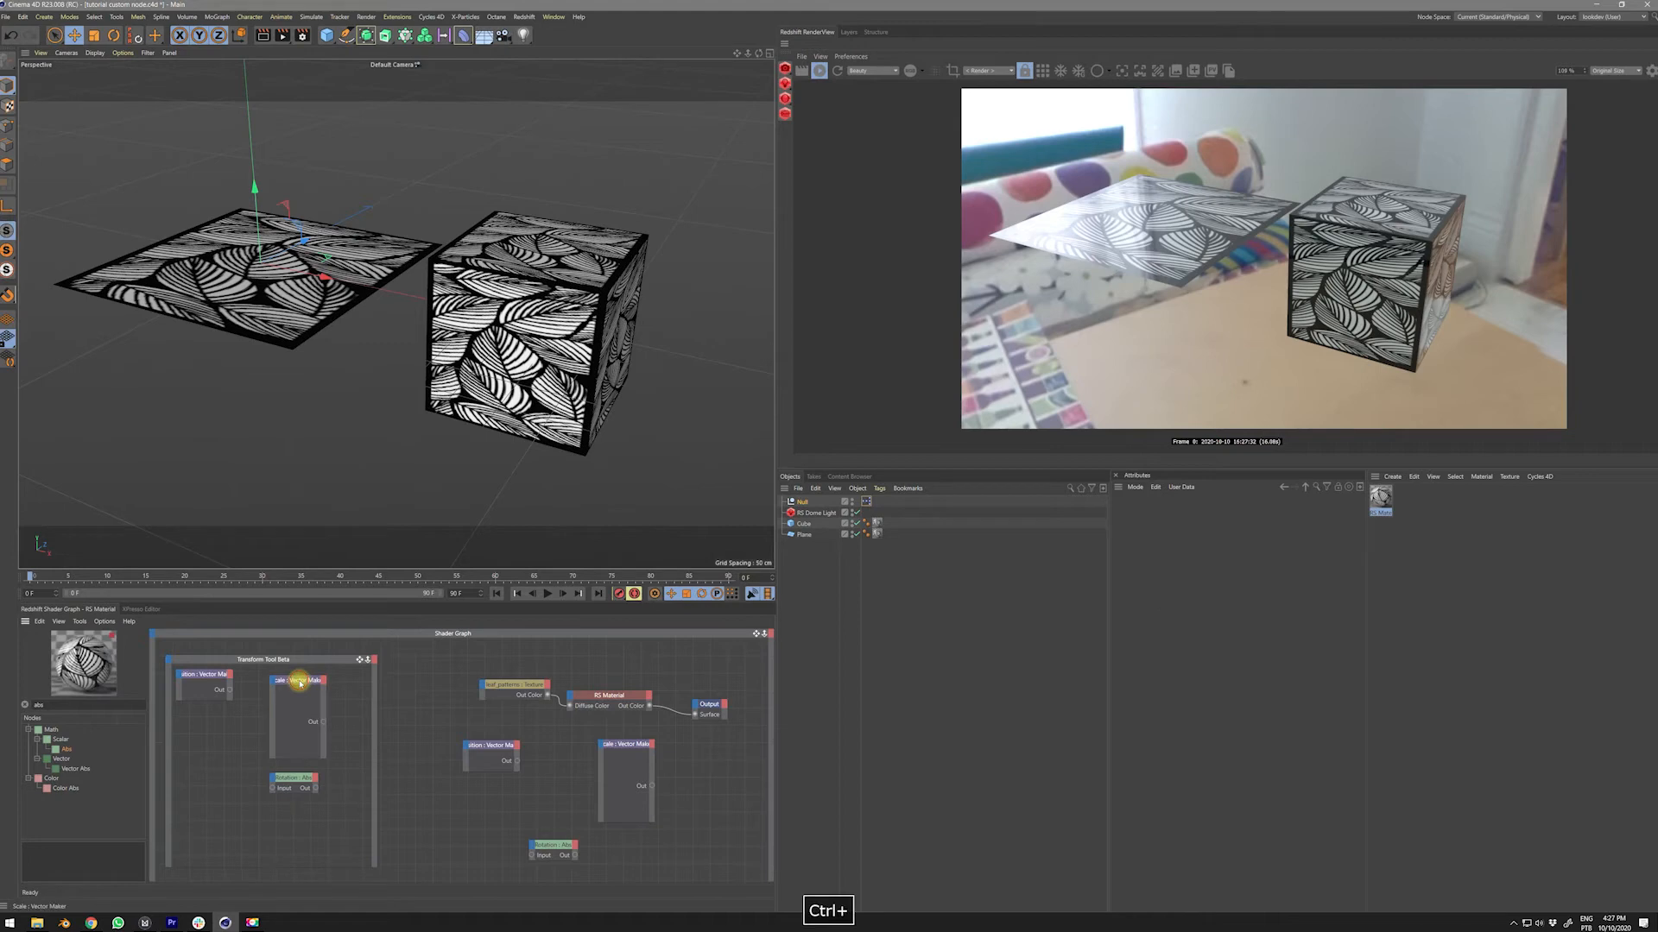
left_click_drag(303, 682, 307, 680)
left_click(231, 680, "ctrl")
double_click(229, 680, "ctrl")
left_click_drag(302, 680, 220, 706)
double_click(289, 778, "ctrl")
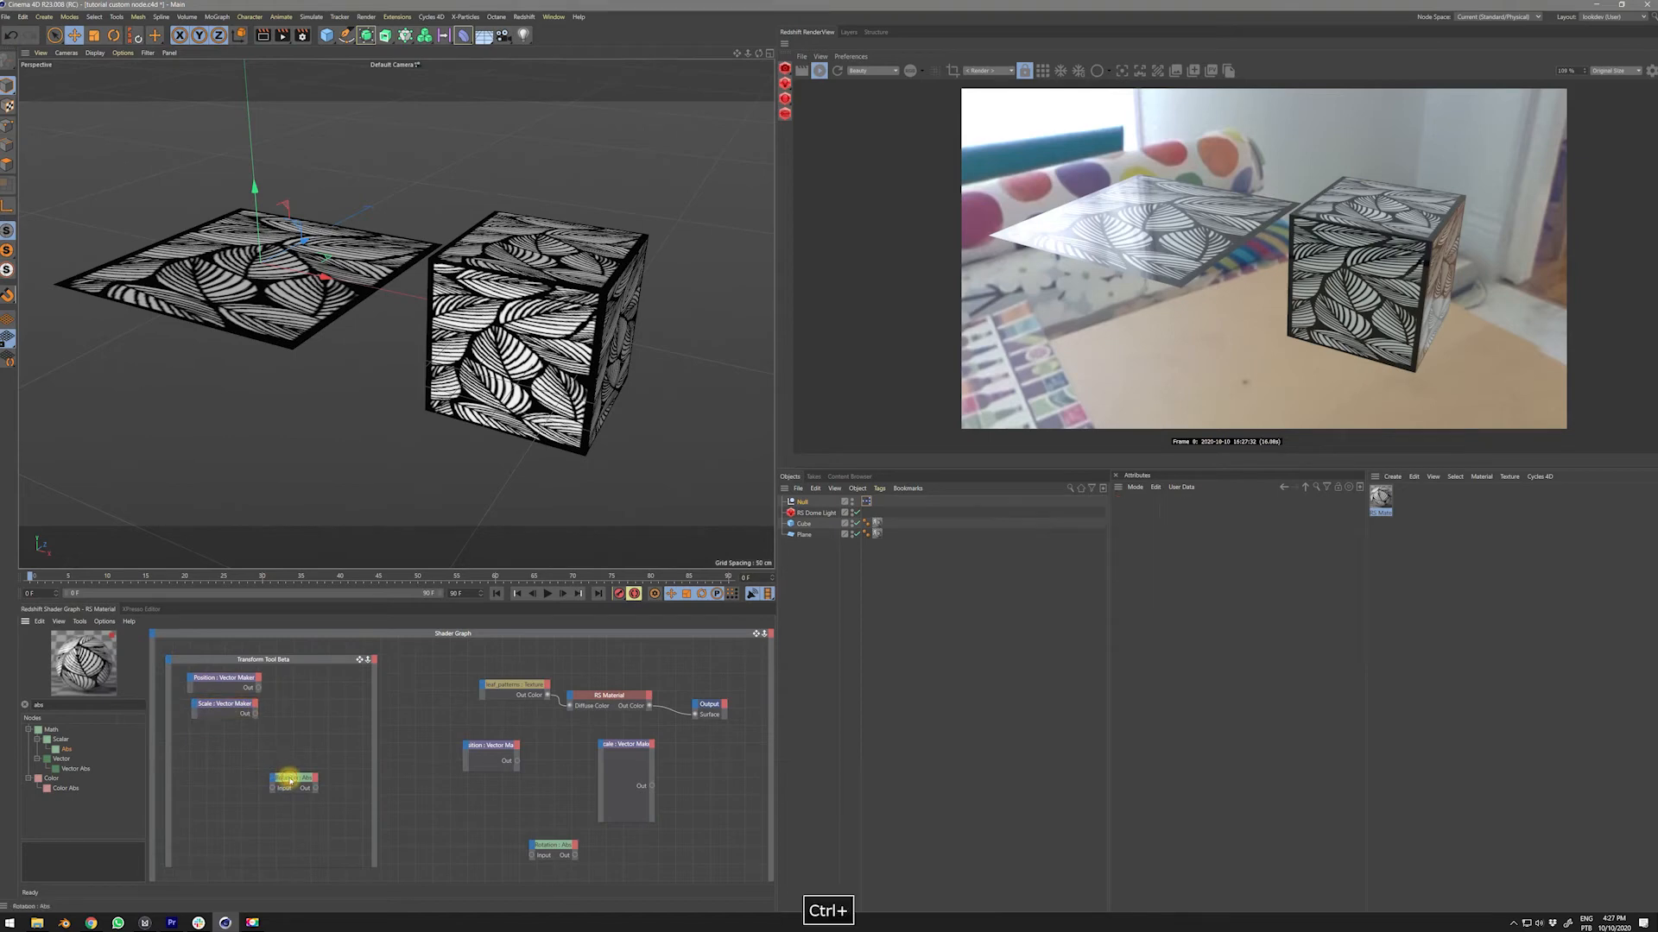
left_click_drag(296, 779, 220, 740)
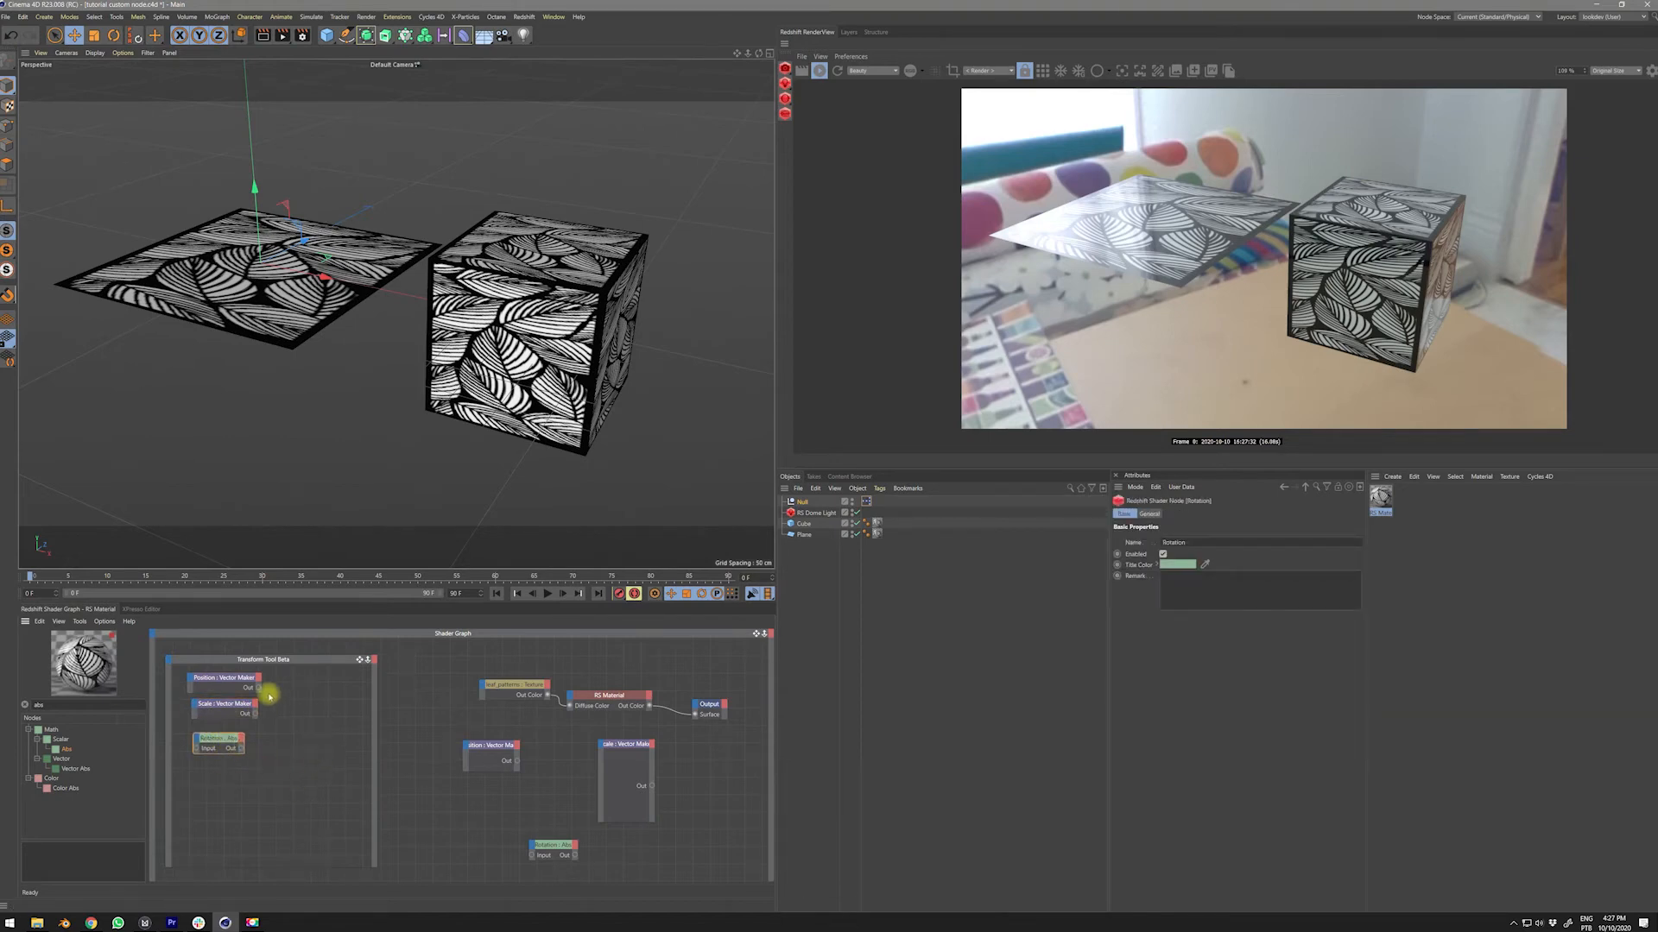
- Examine the texture node's Remap scale, offset and rotate settings and compare them with the Transform Tool Beta group's user data
left_click_drag(289, 659, 318, 657)
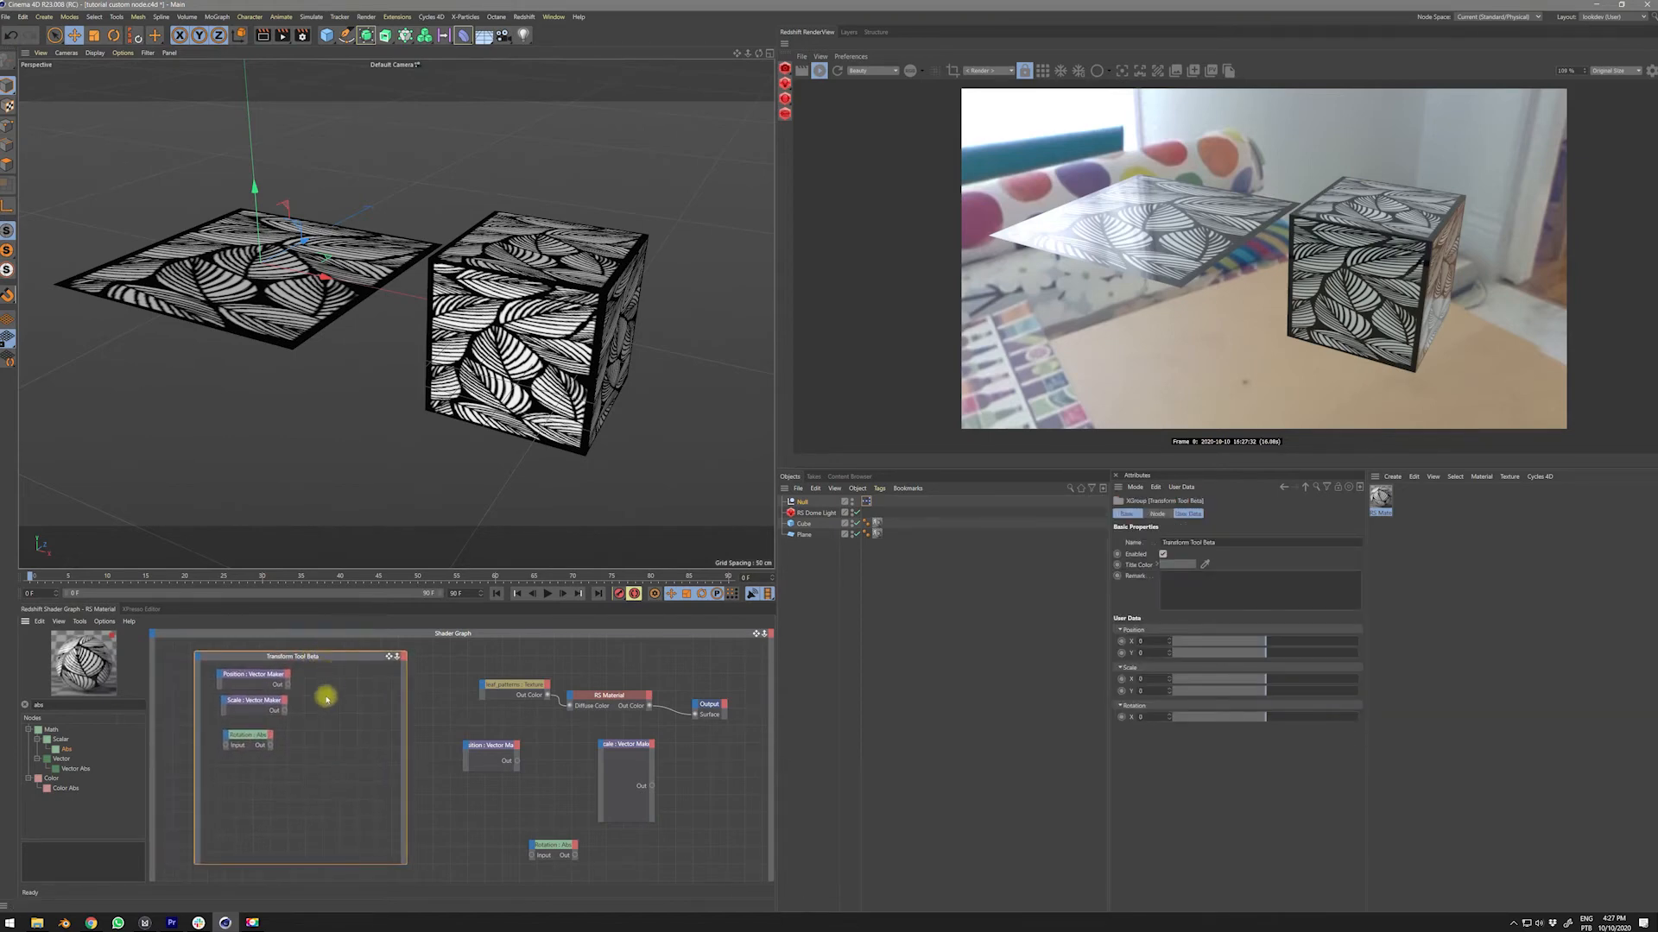
left_click_drag(307, 674, 244, 765)
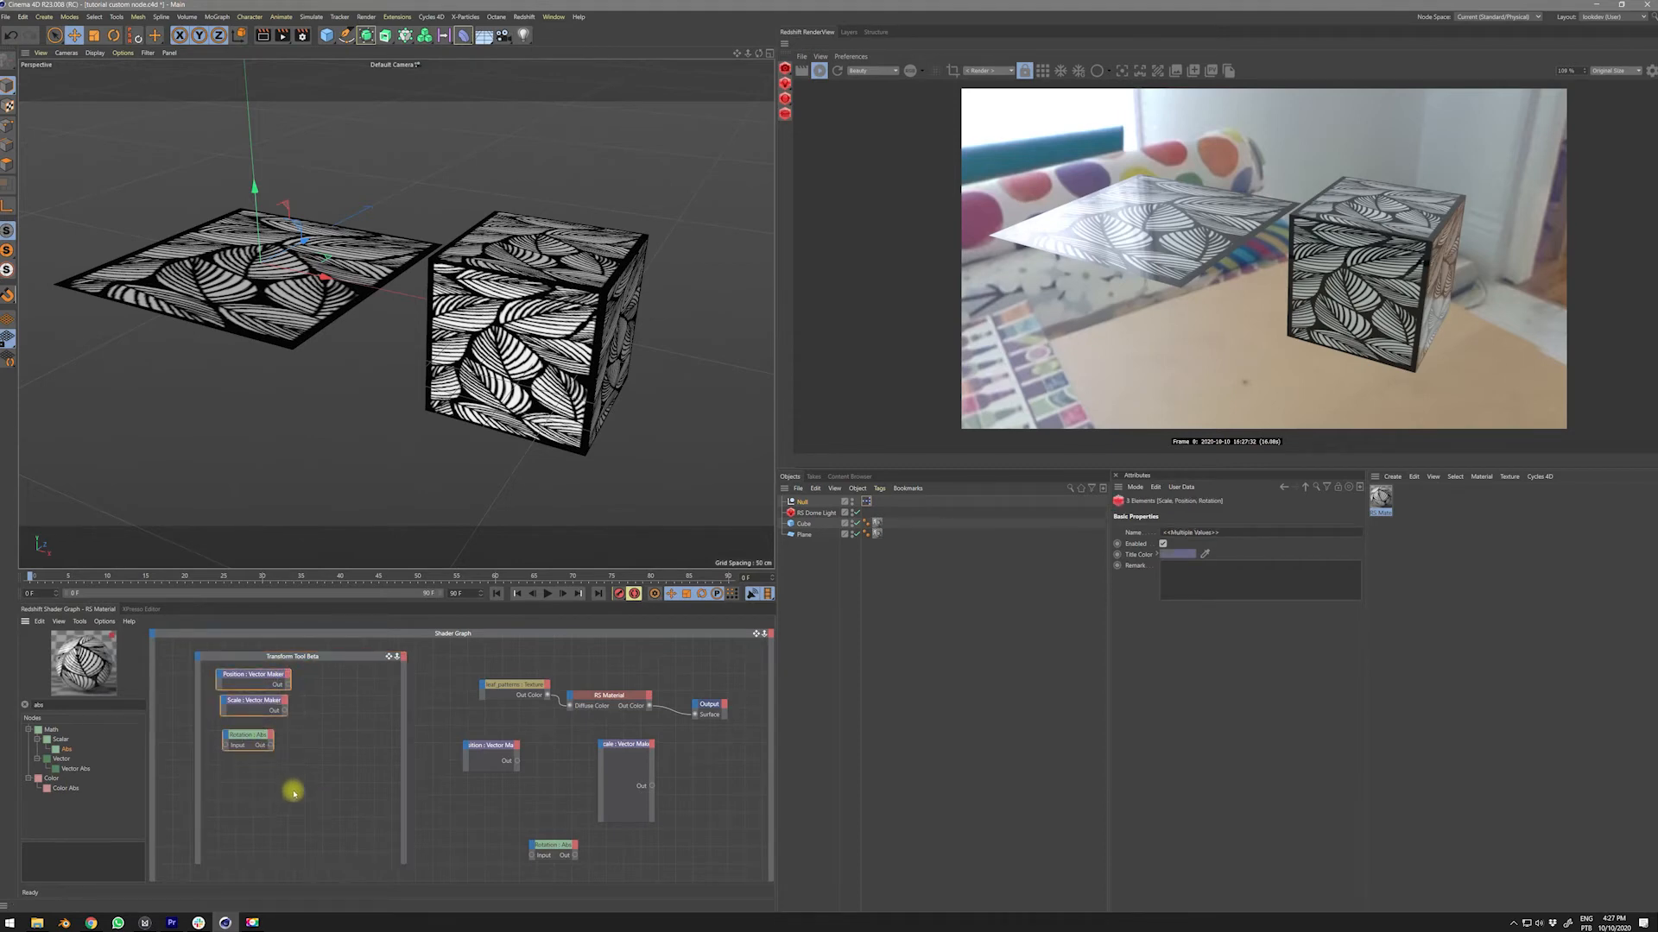
left_click(505, 689)
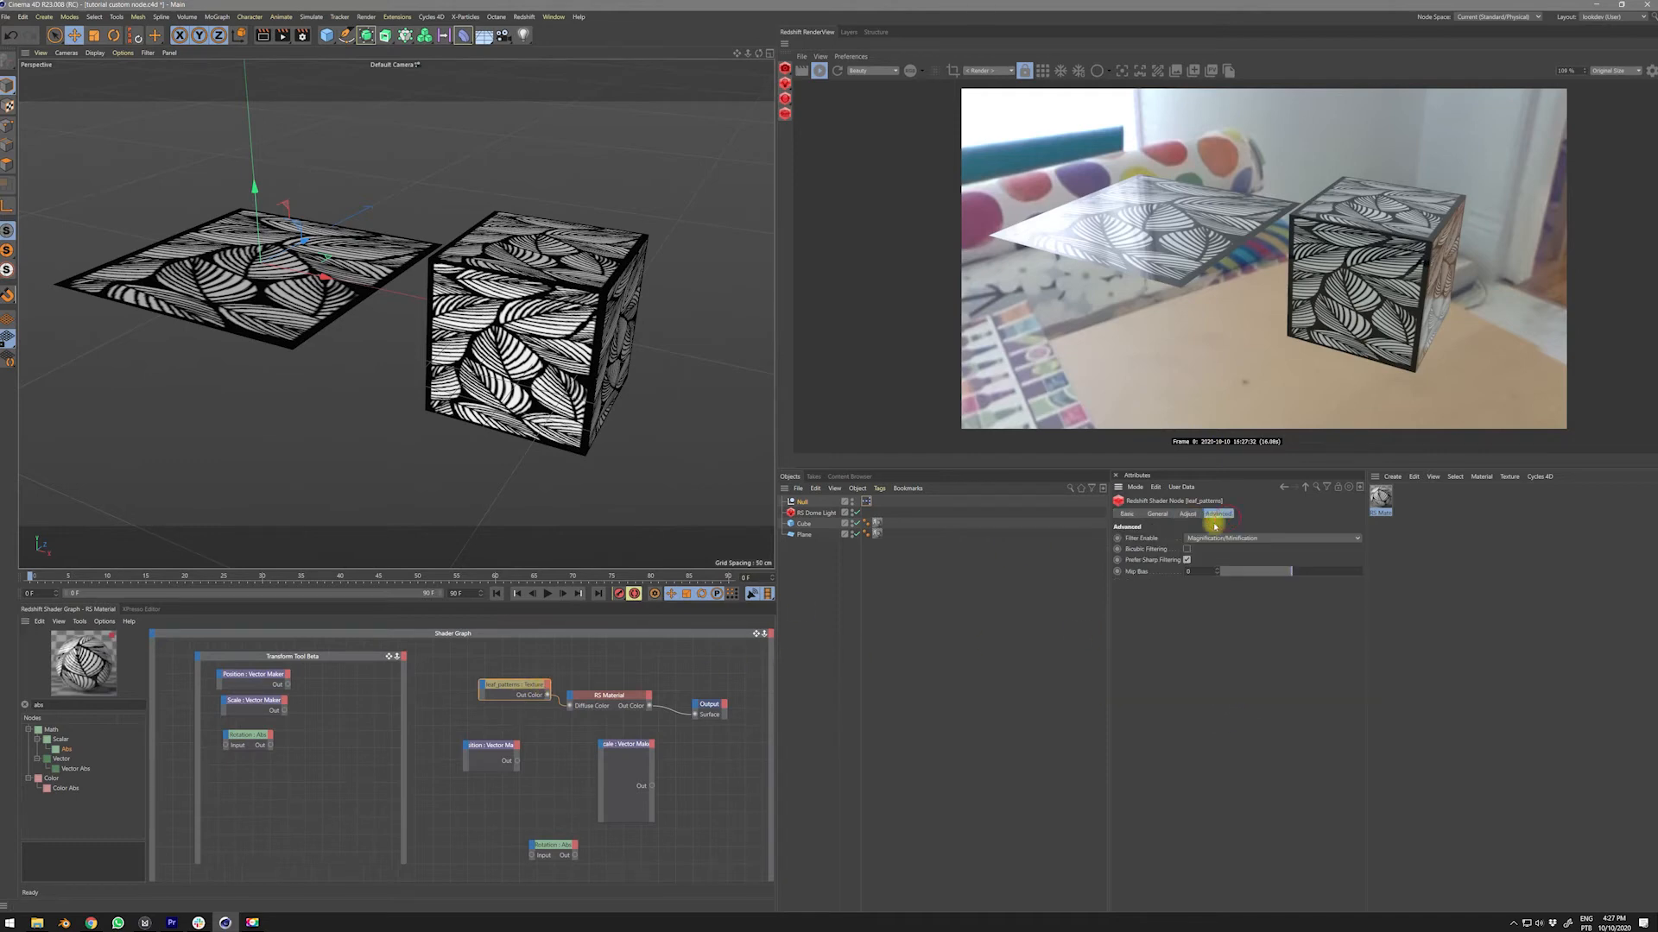
left_click(1162, 516)
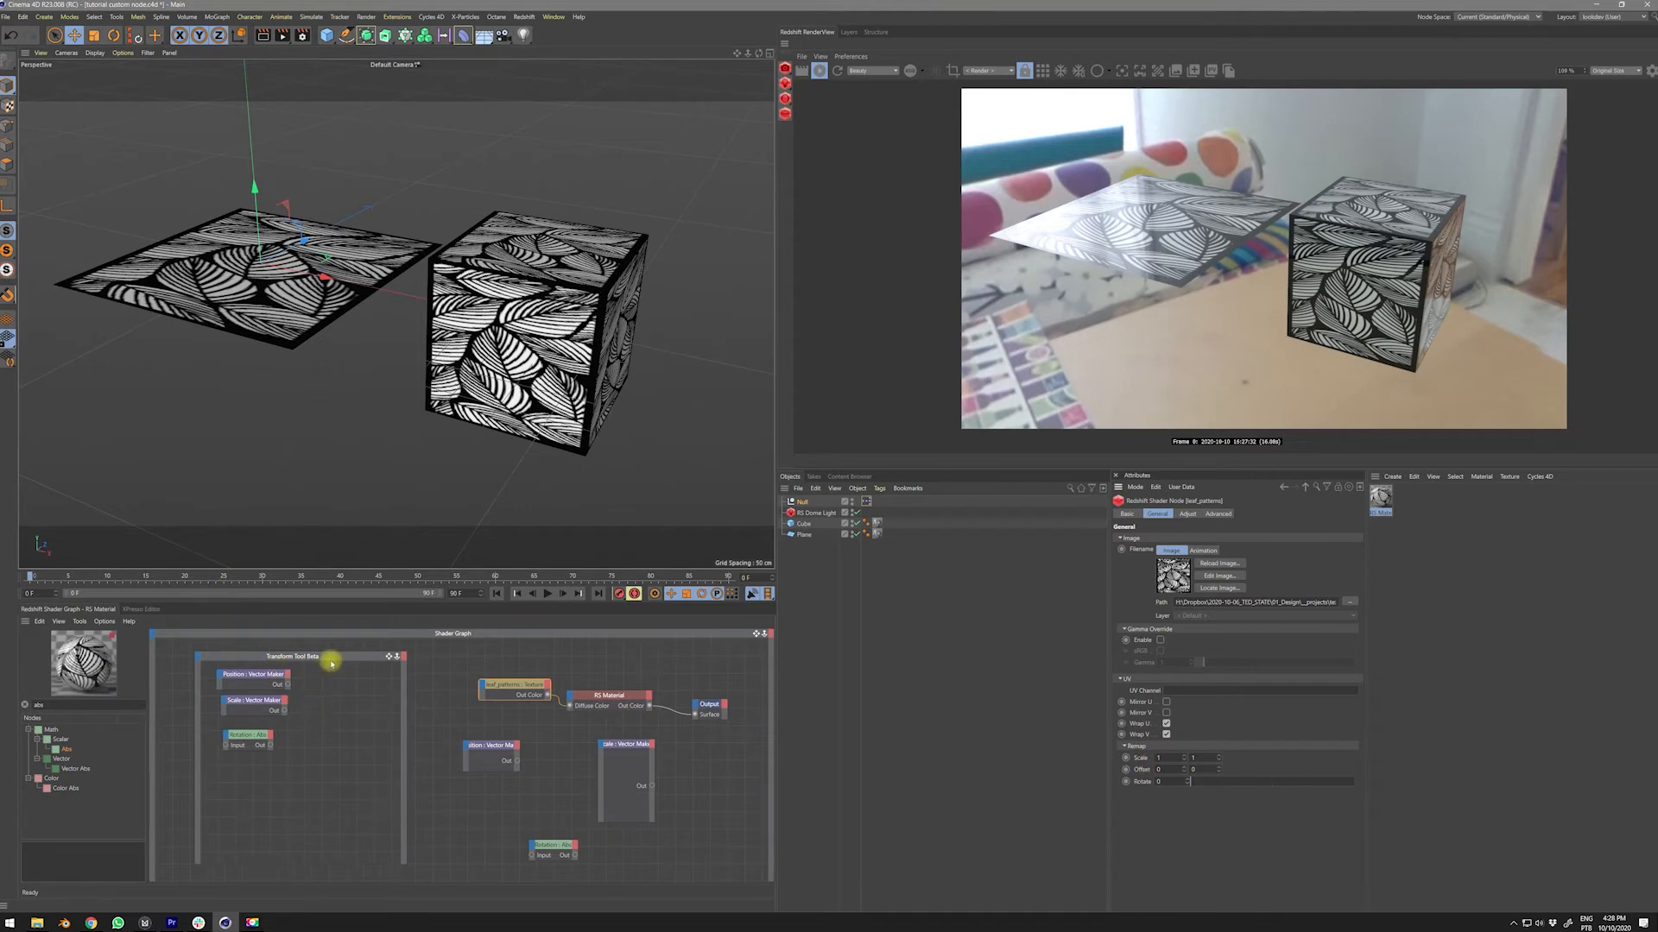
left_click(336, 658)
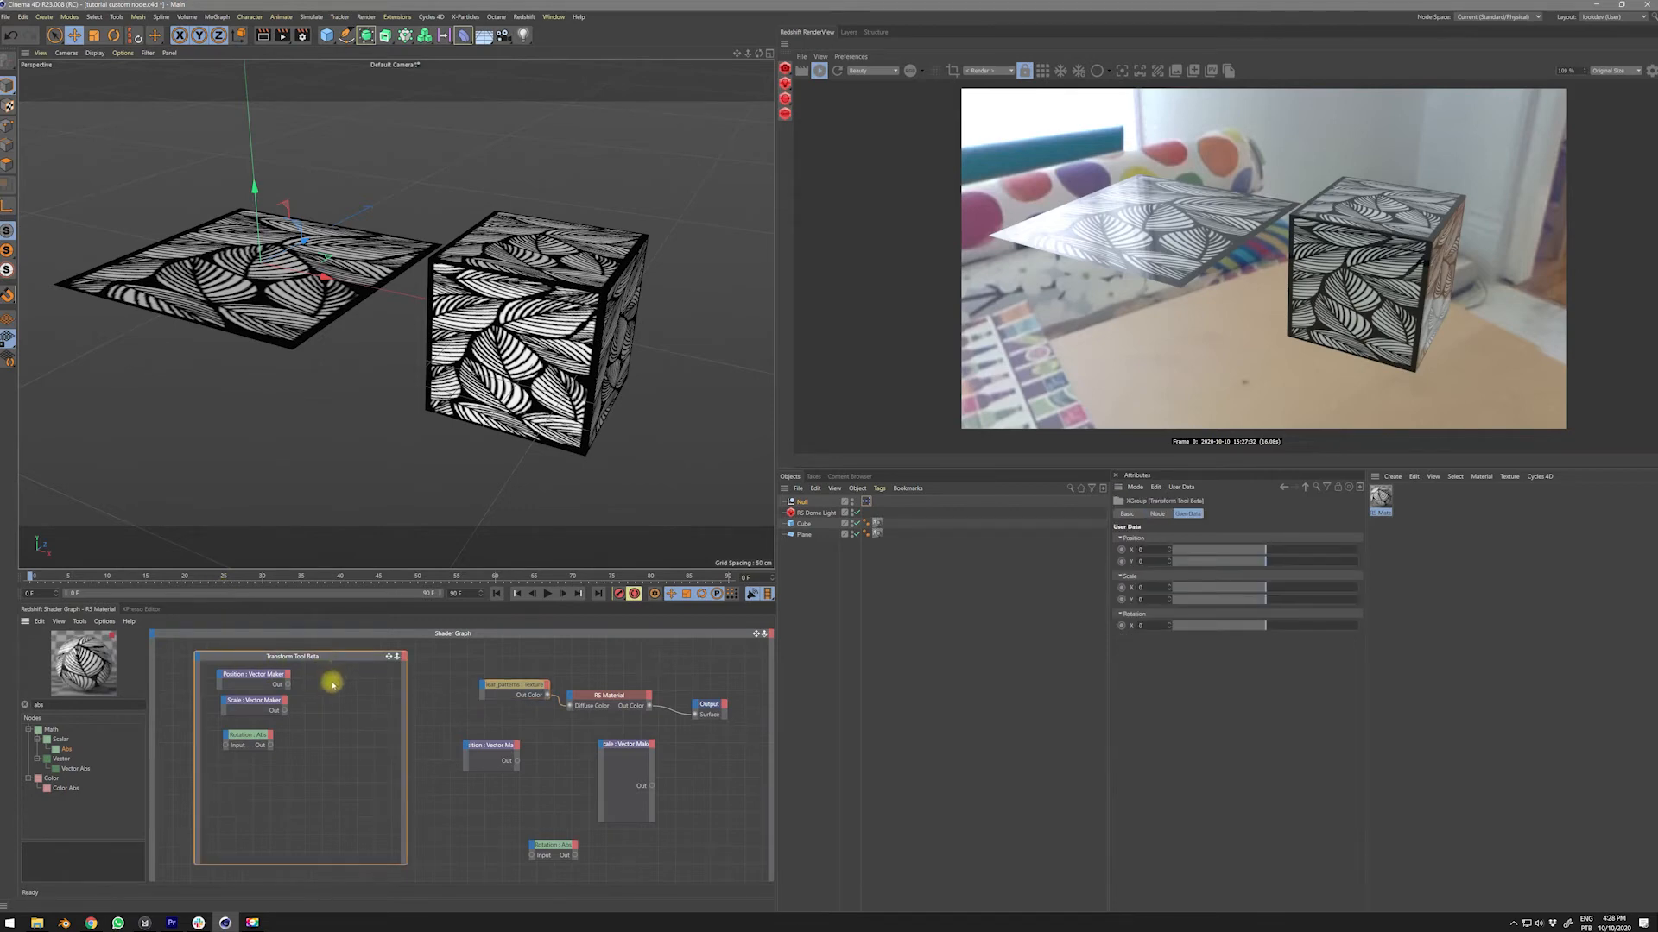
left_click_drag(316, 658, 323, 662)
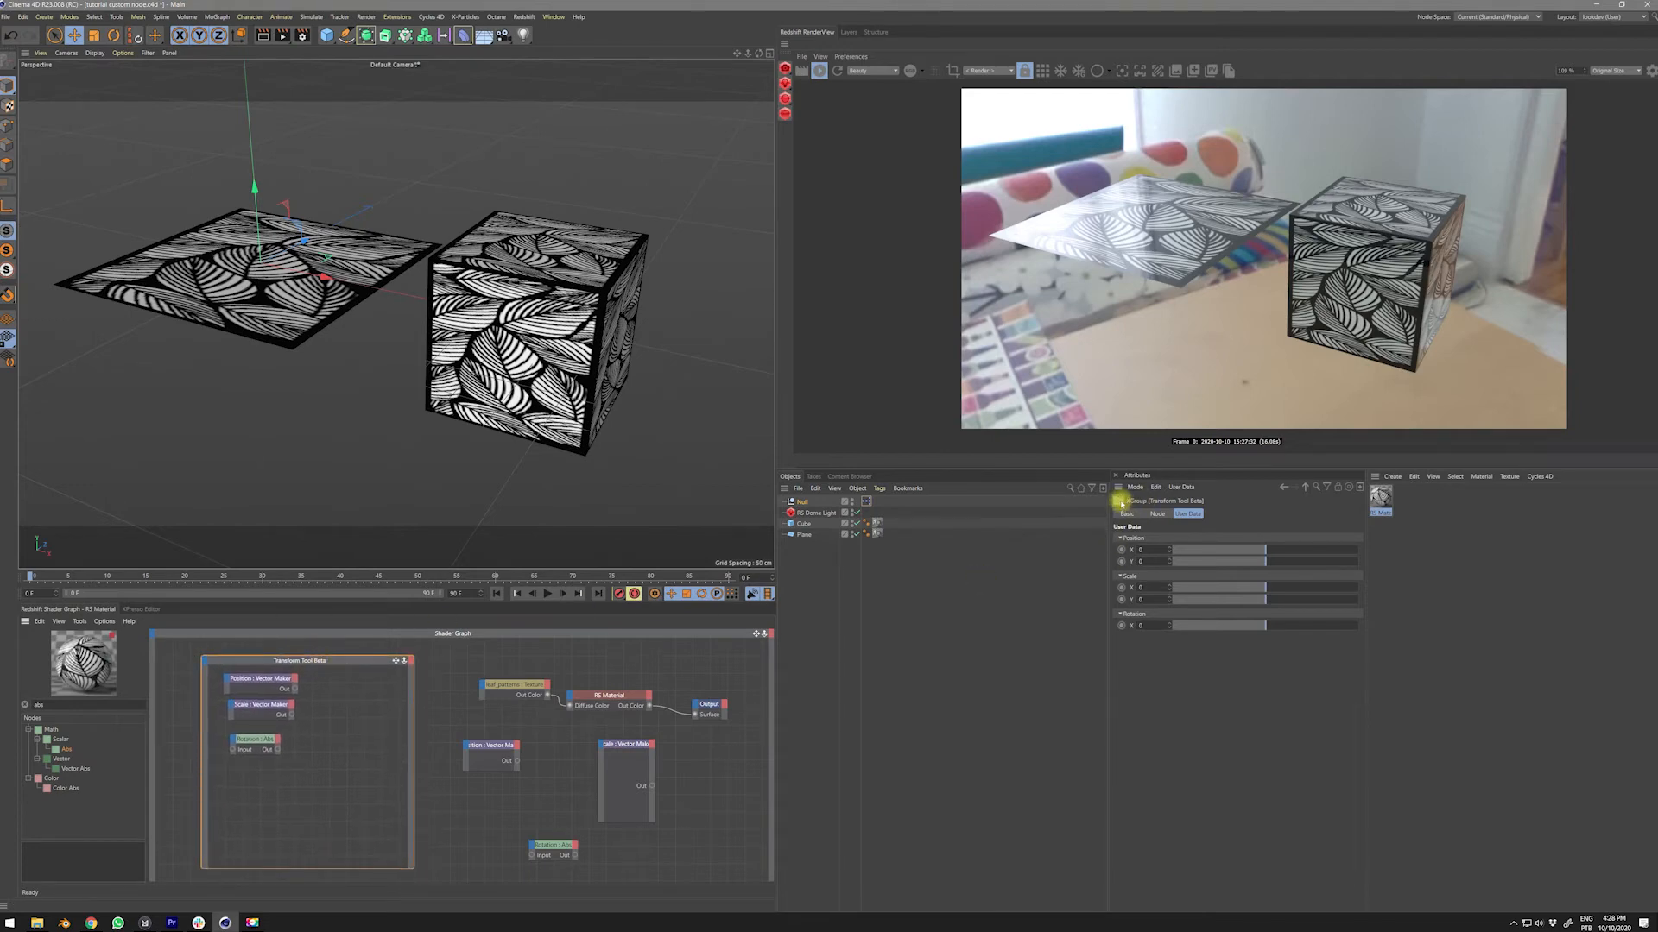
- Add an object node referencing the Transform Tool Beta group inside the group itself and place it below the Rotation node
left_click_drag(1108, 511, 340, 760)
left_click(353, 788)
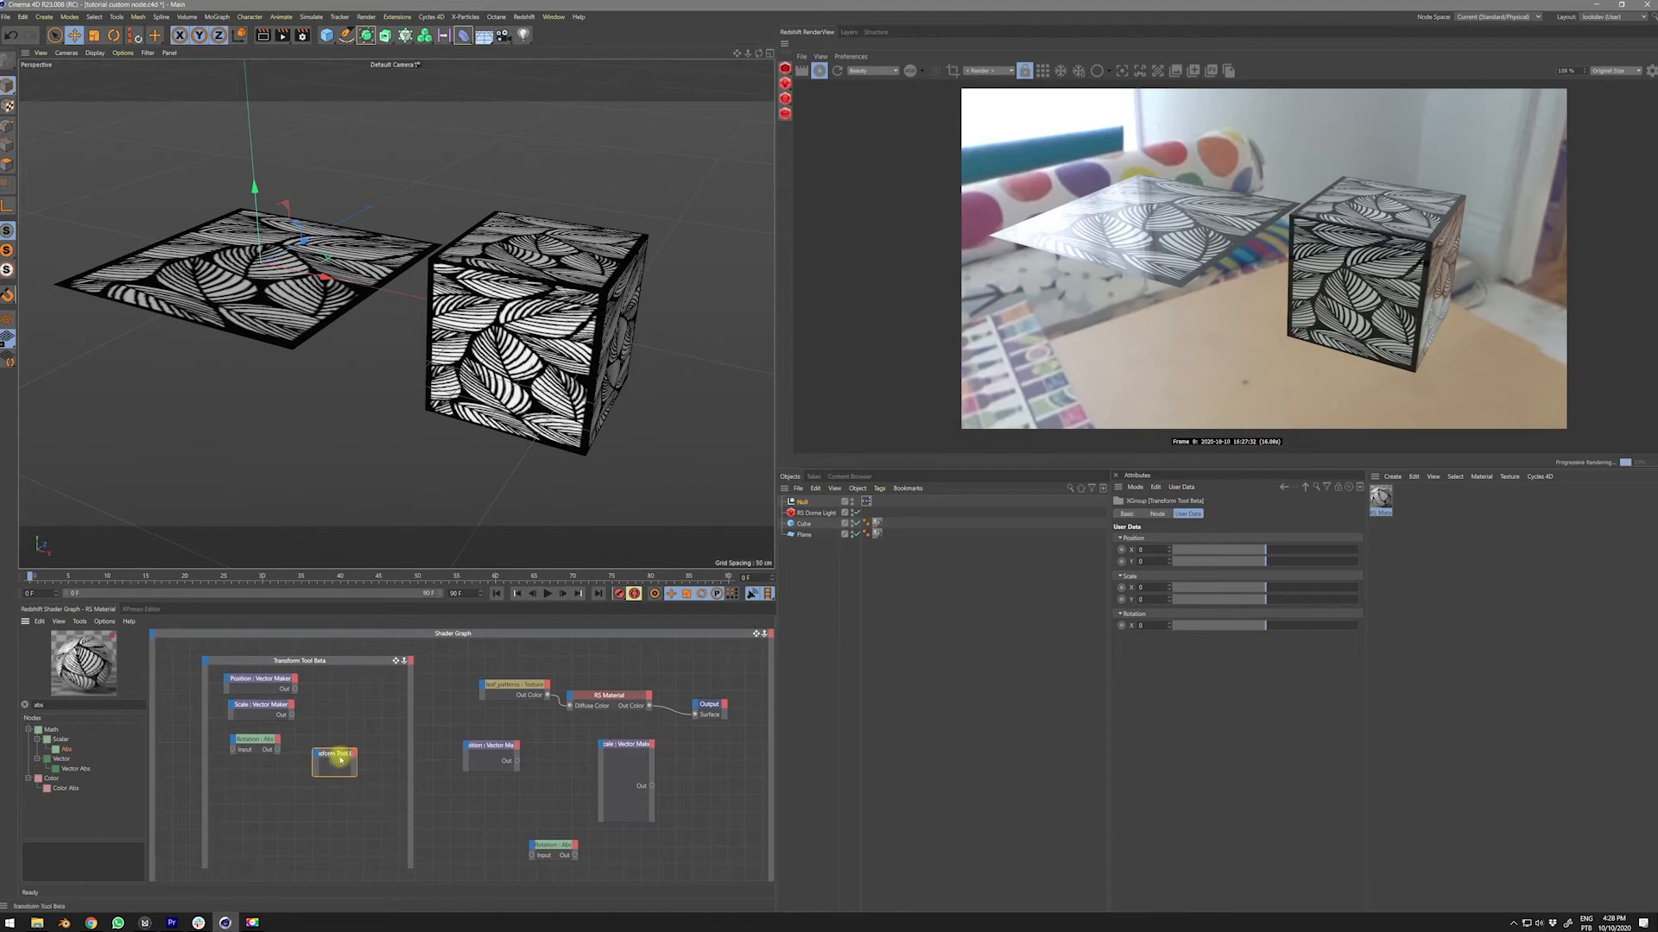
left_click_drag(339, 756, 280, 799)
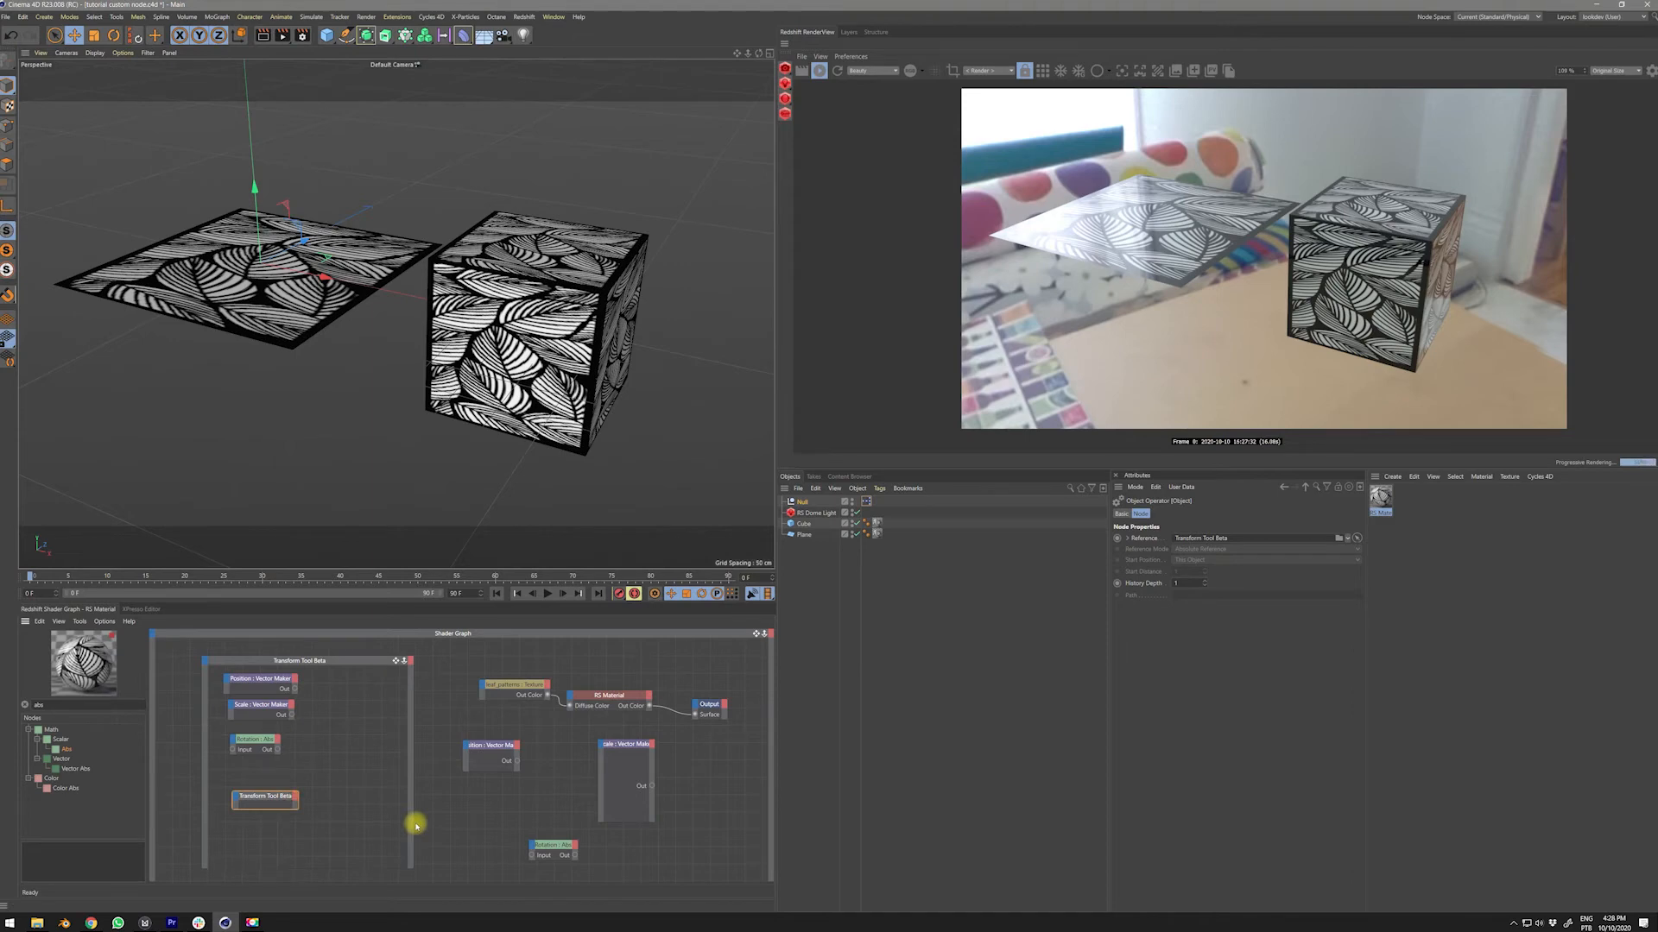
right_click(293, 802)
mouse_move(305, 805)
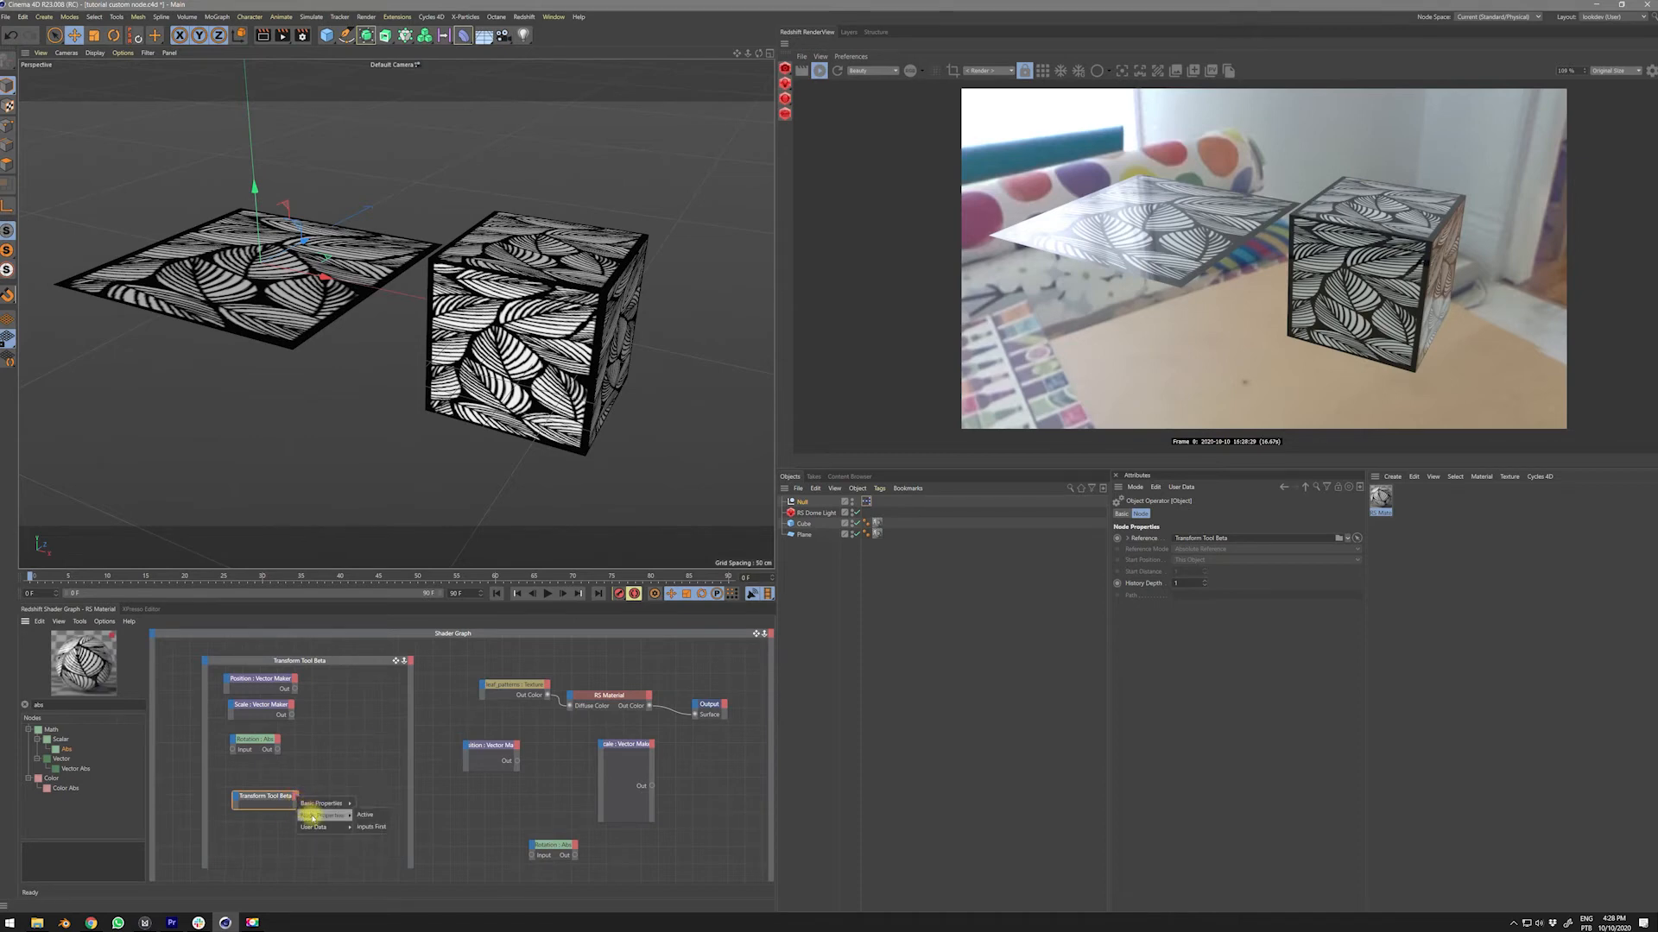
left_click(307, 689)
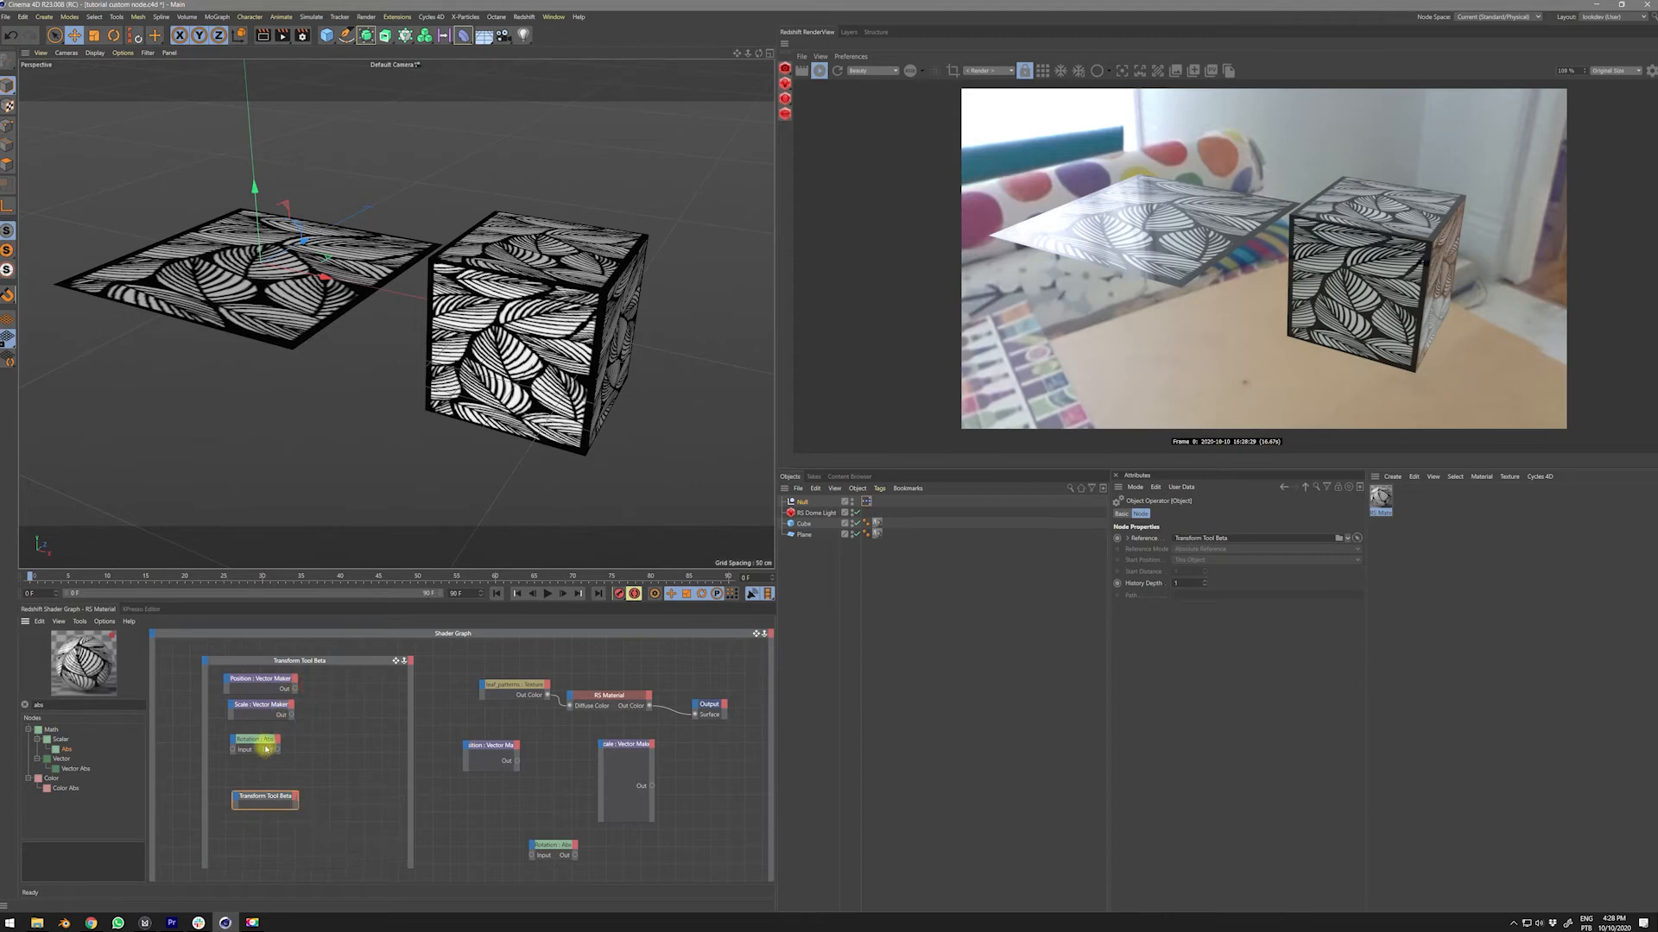
left_click_drag(313, 696, 288, 742)
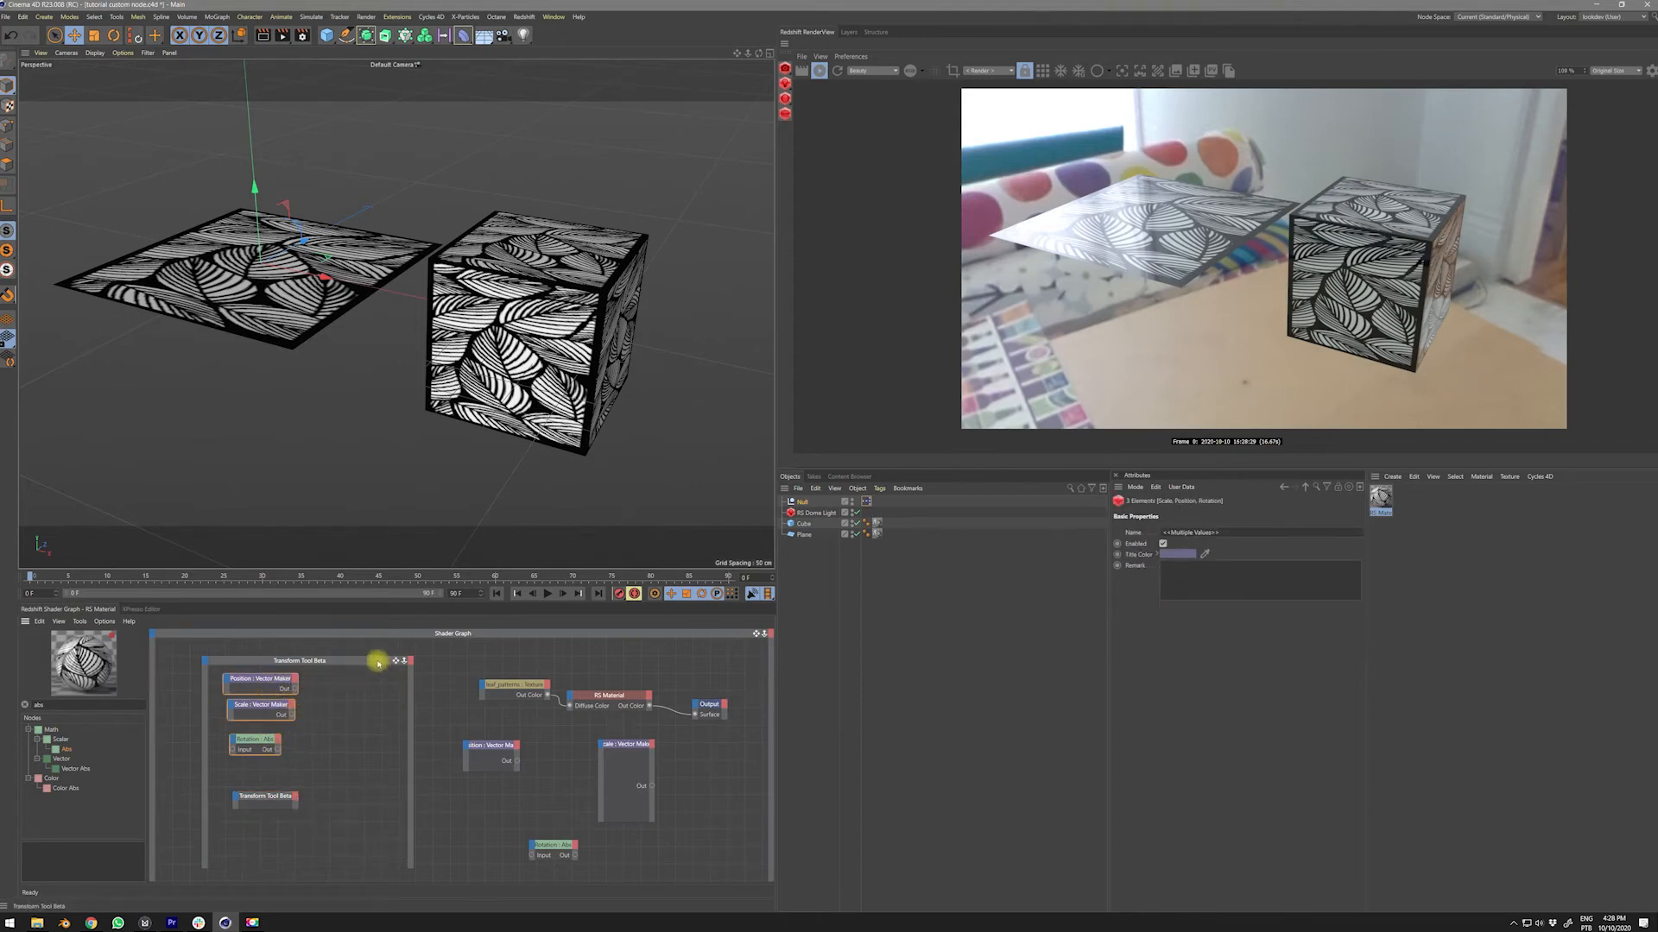
left_click_drag(346, 660, 348, 657)
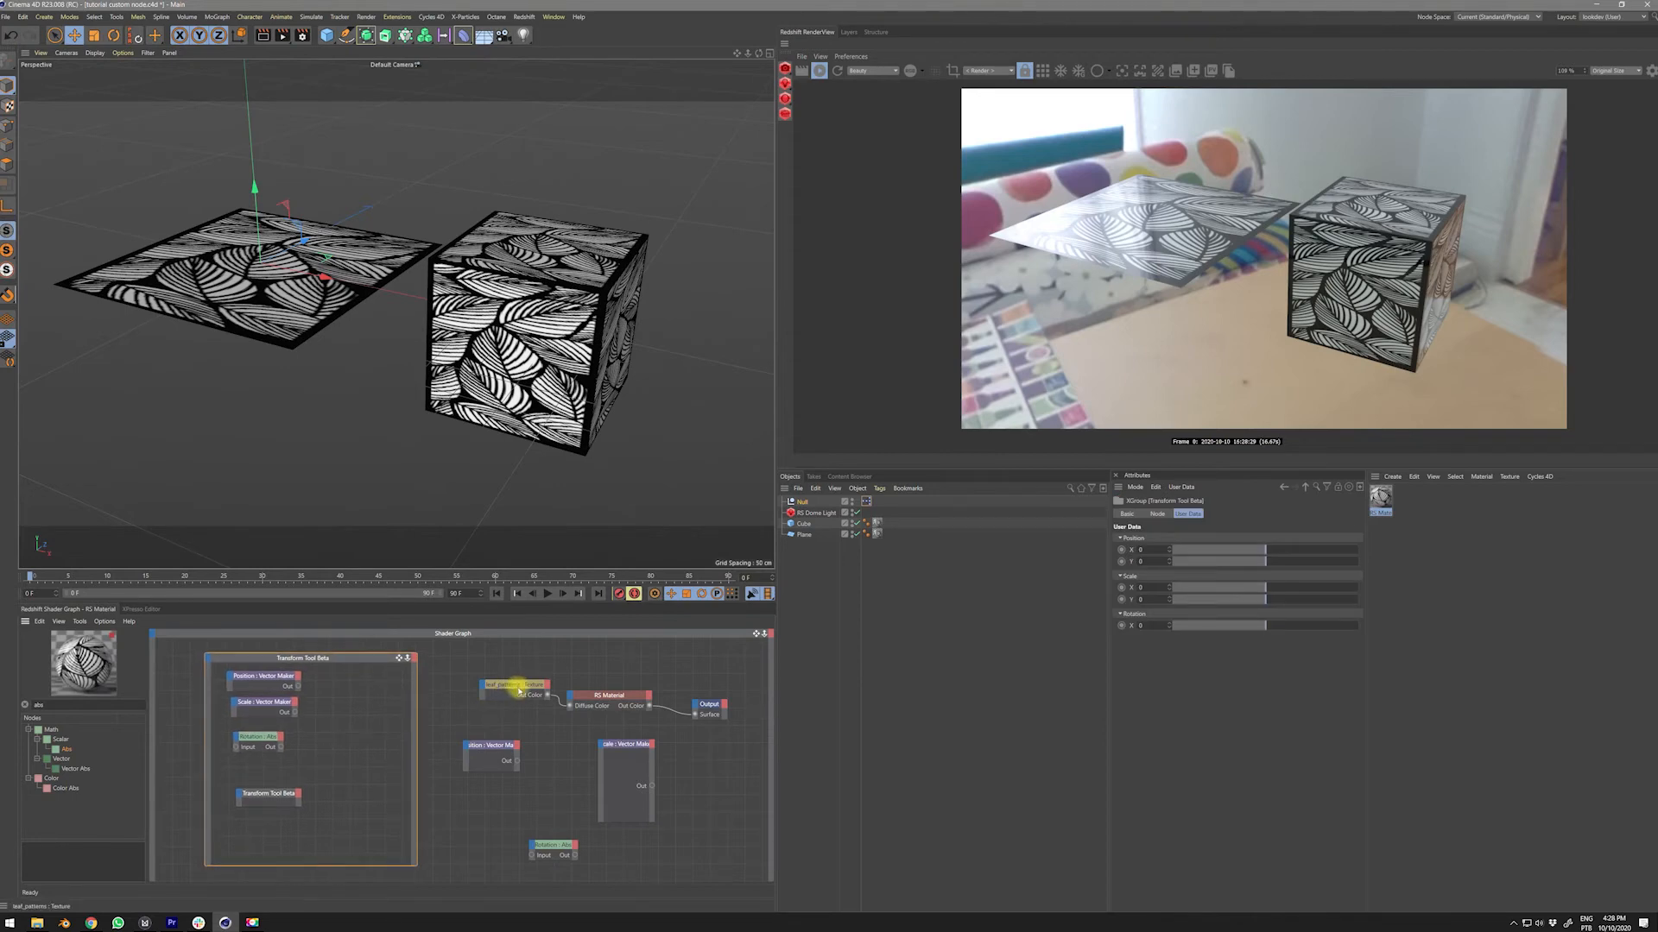
- Add the Position X and Position Y user data as output ports on the Transform Tool Beta reference node
mouse_move(270, 794)
left_mouse_down()
mouse_move(255, 790)
mouse_move(291, 784)
left_mouse_up()
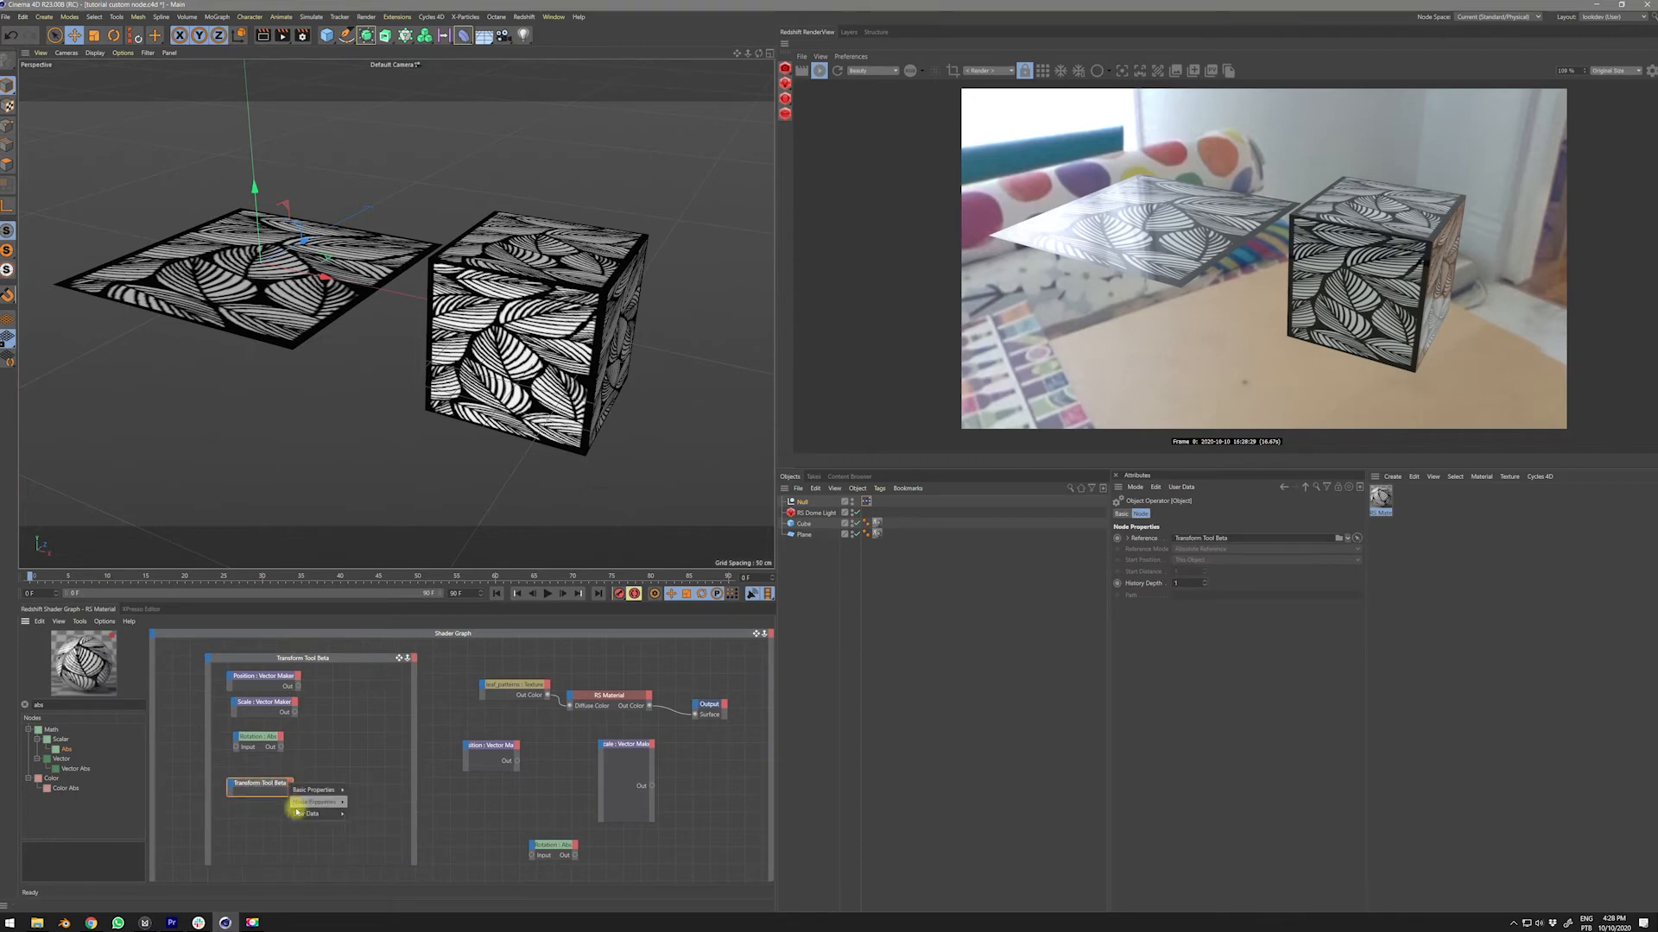
left_click(391, 814)
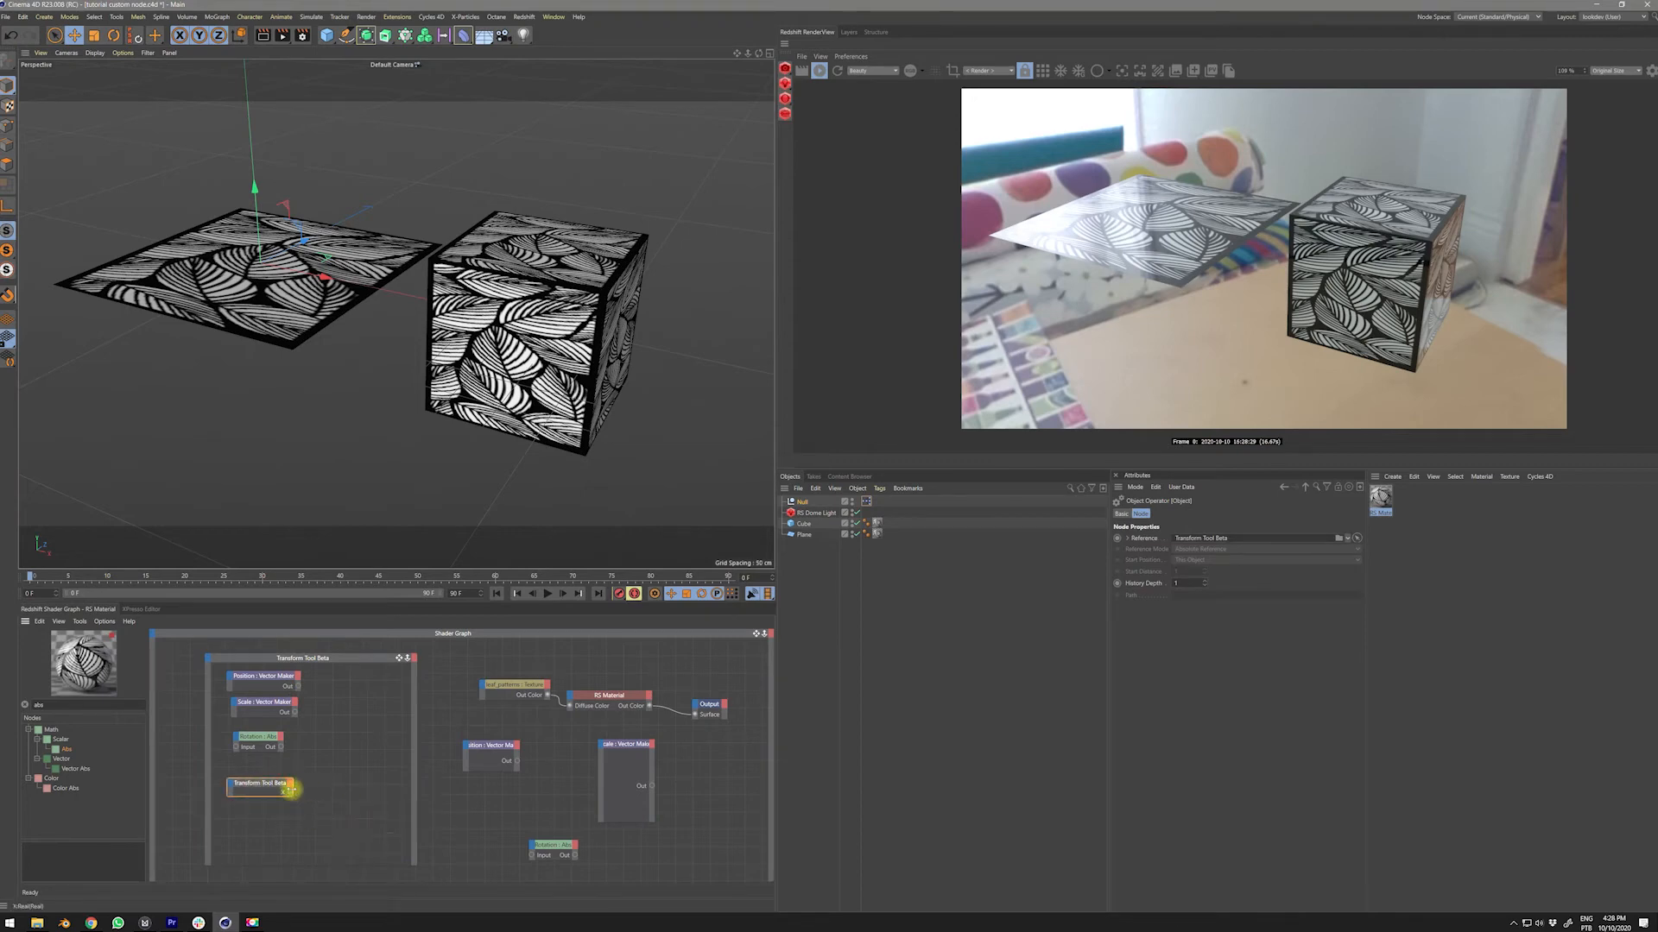
left_click(390, 826)
left_click(302, 787)
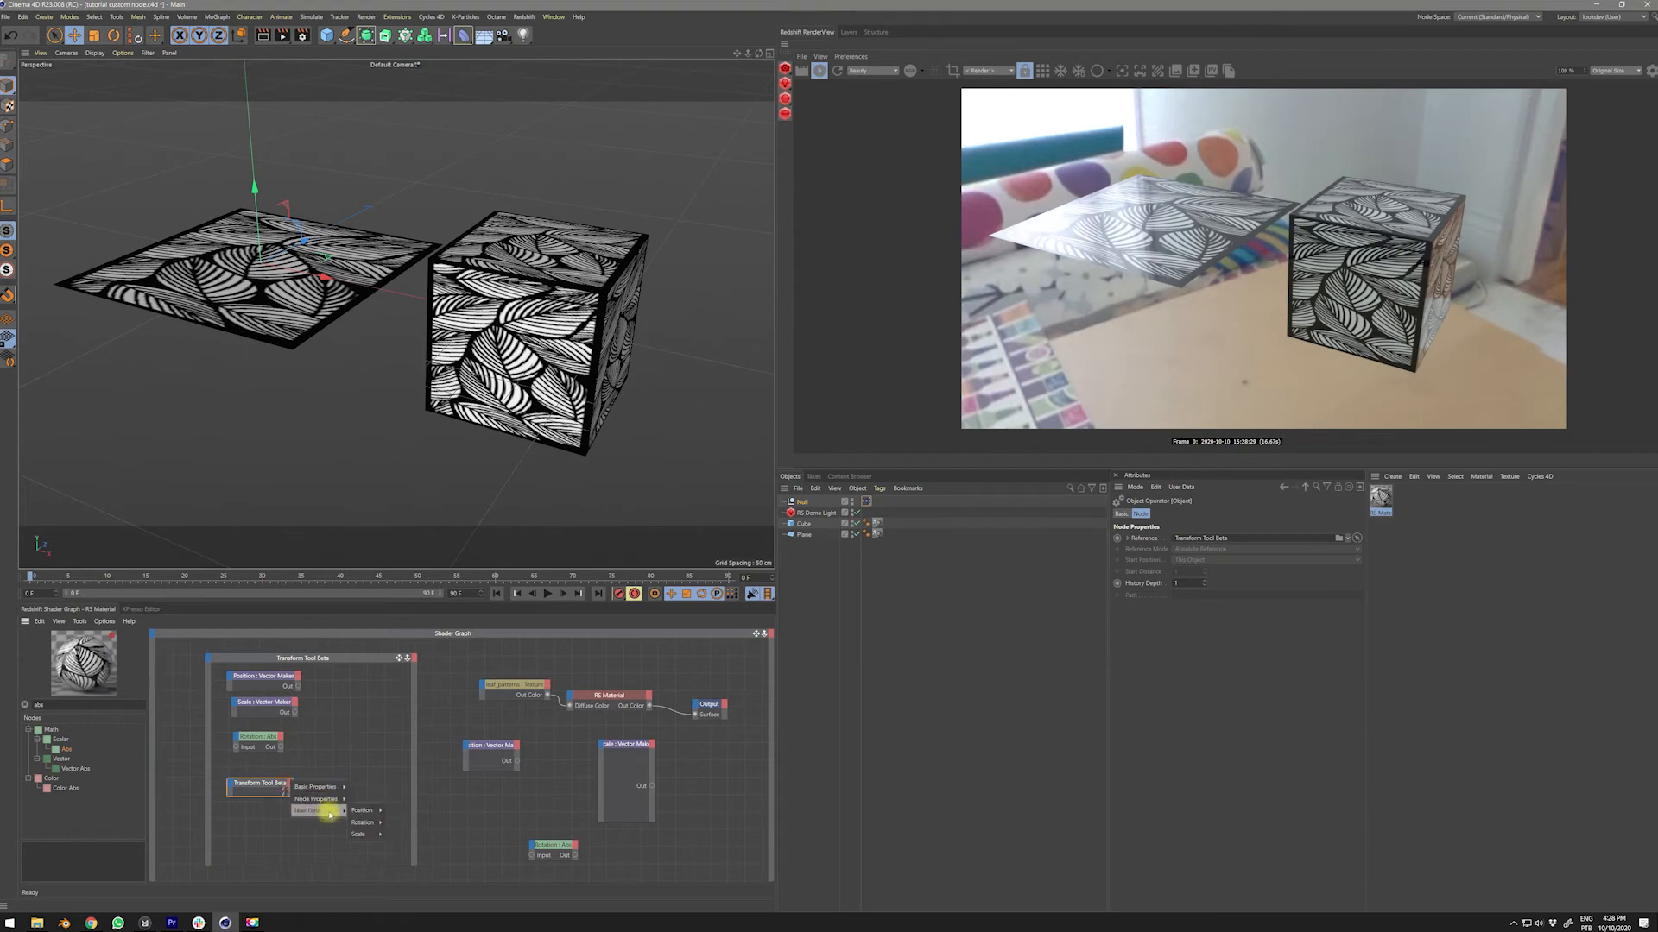
left_click(387, 823)
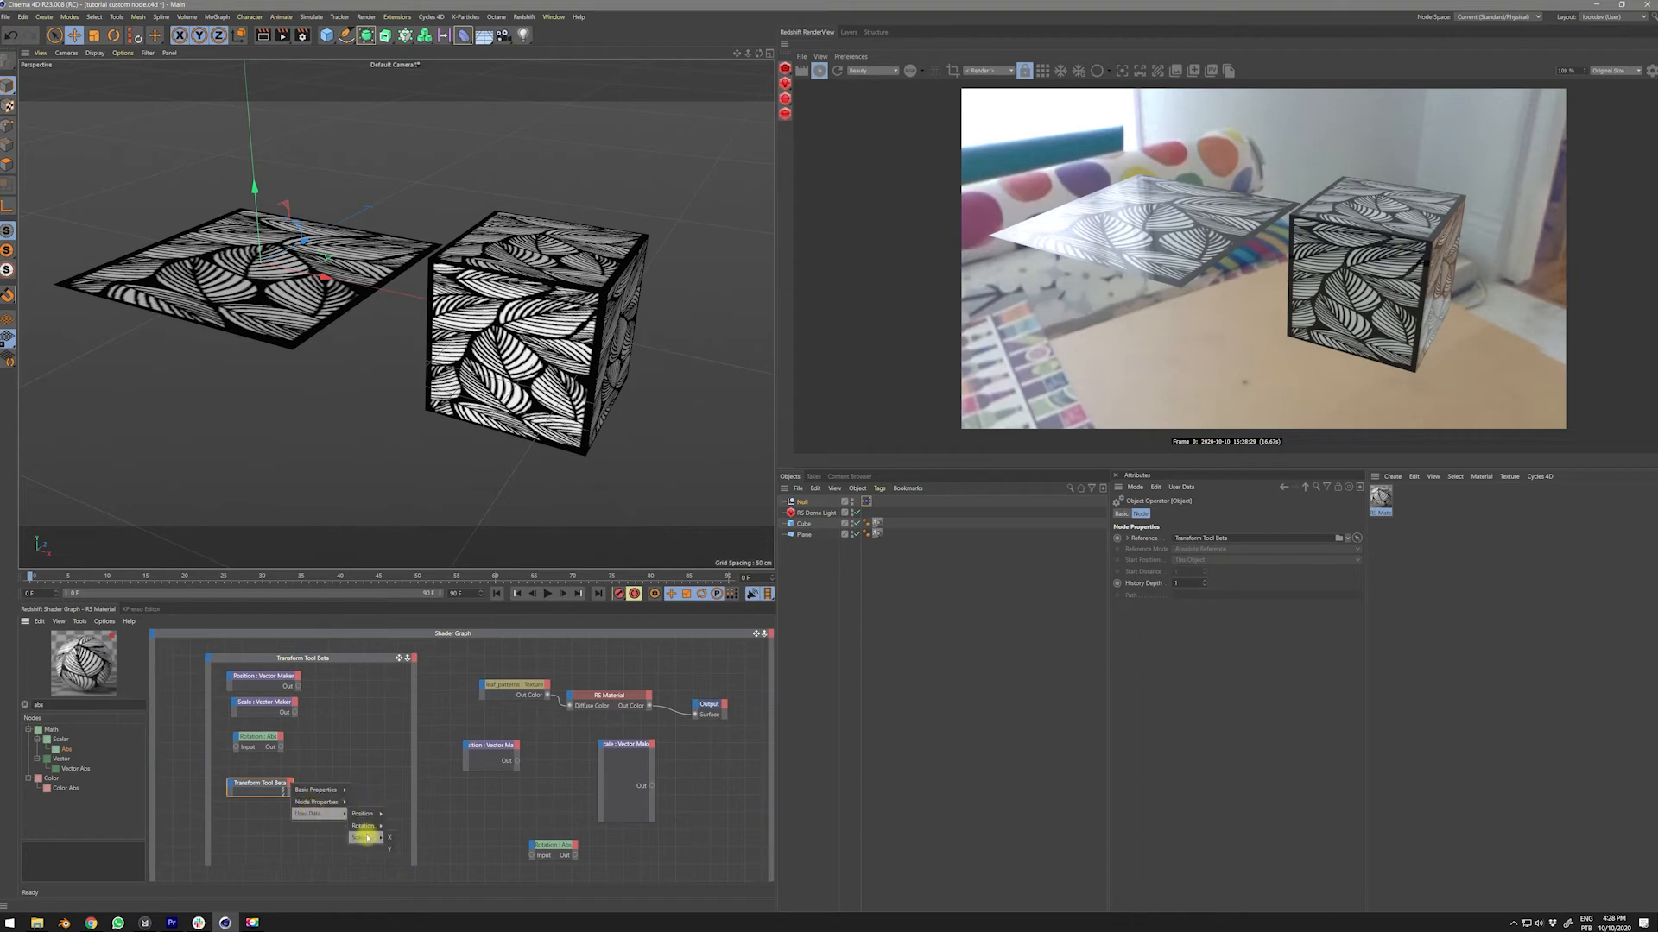
- Delete the third output port from the Transform Tool Beta reference node
left_click(262, 787)
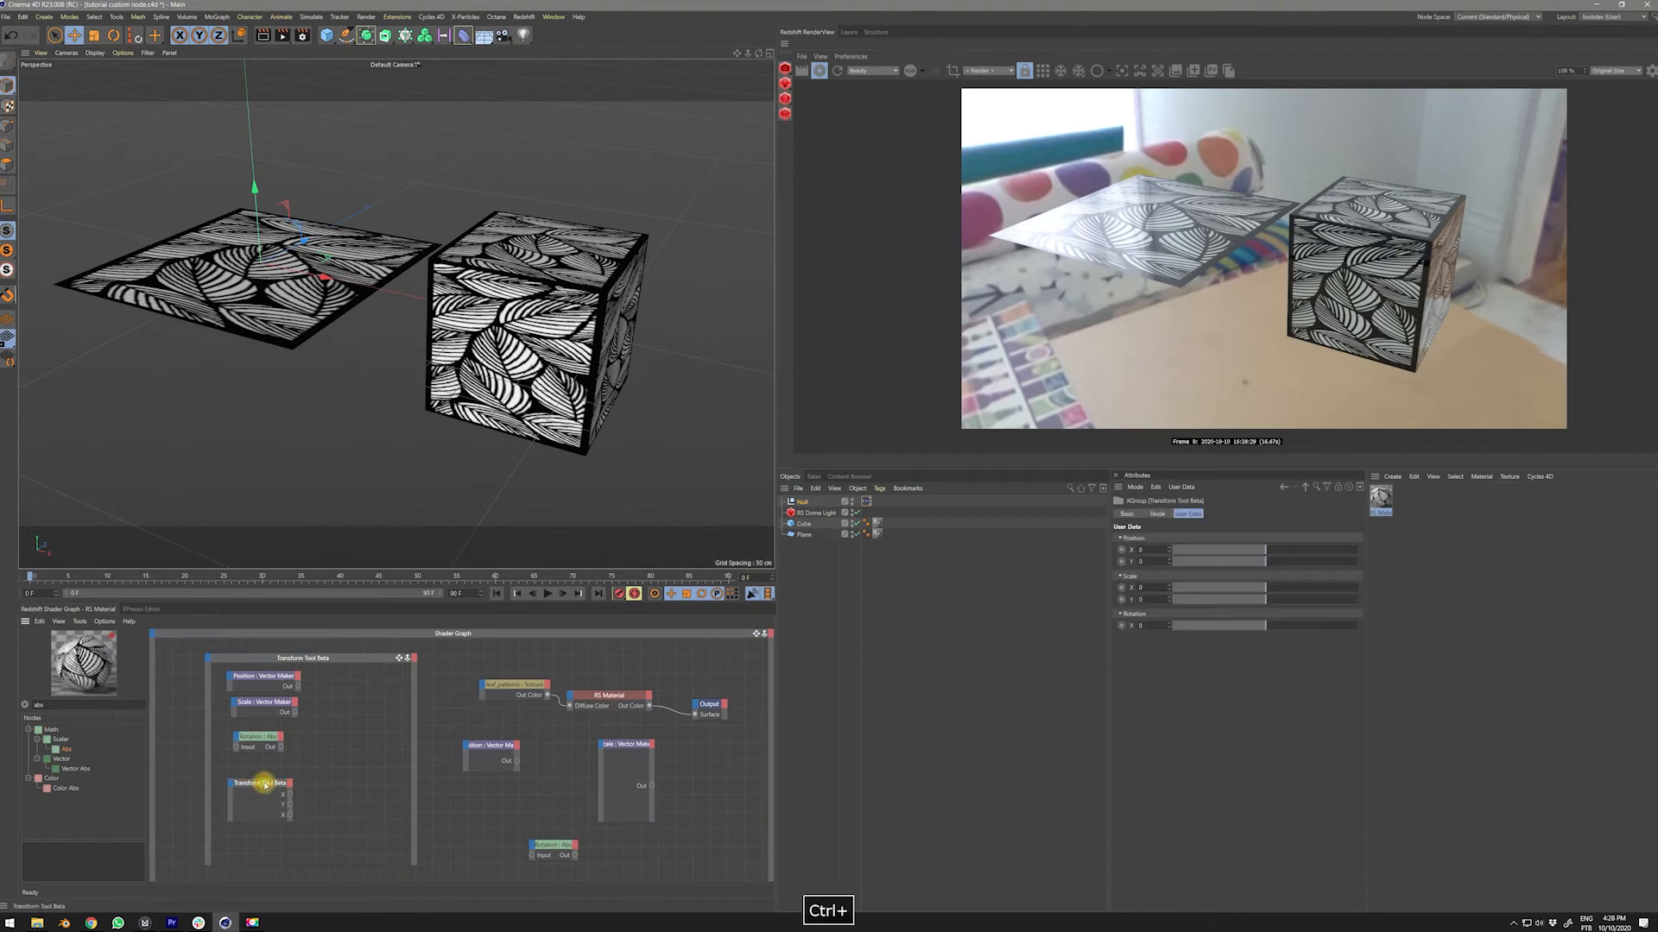
right_click(288, 817)
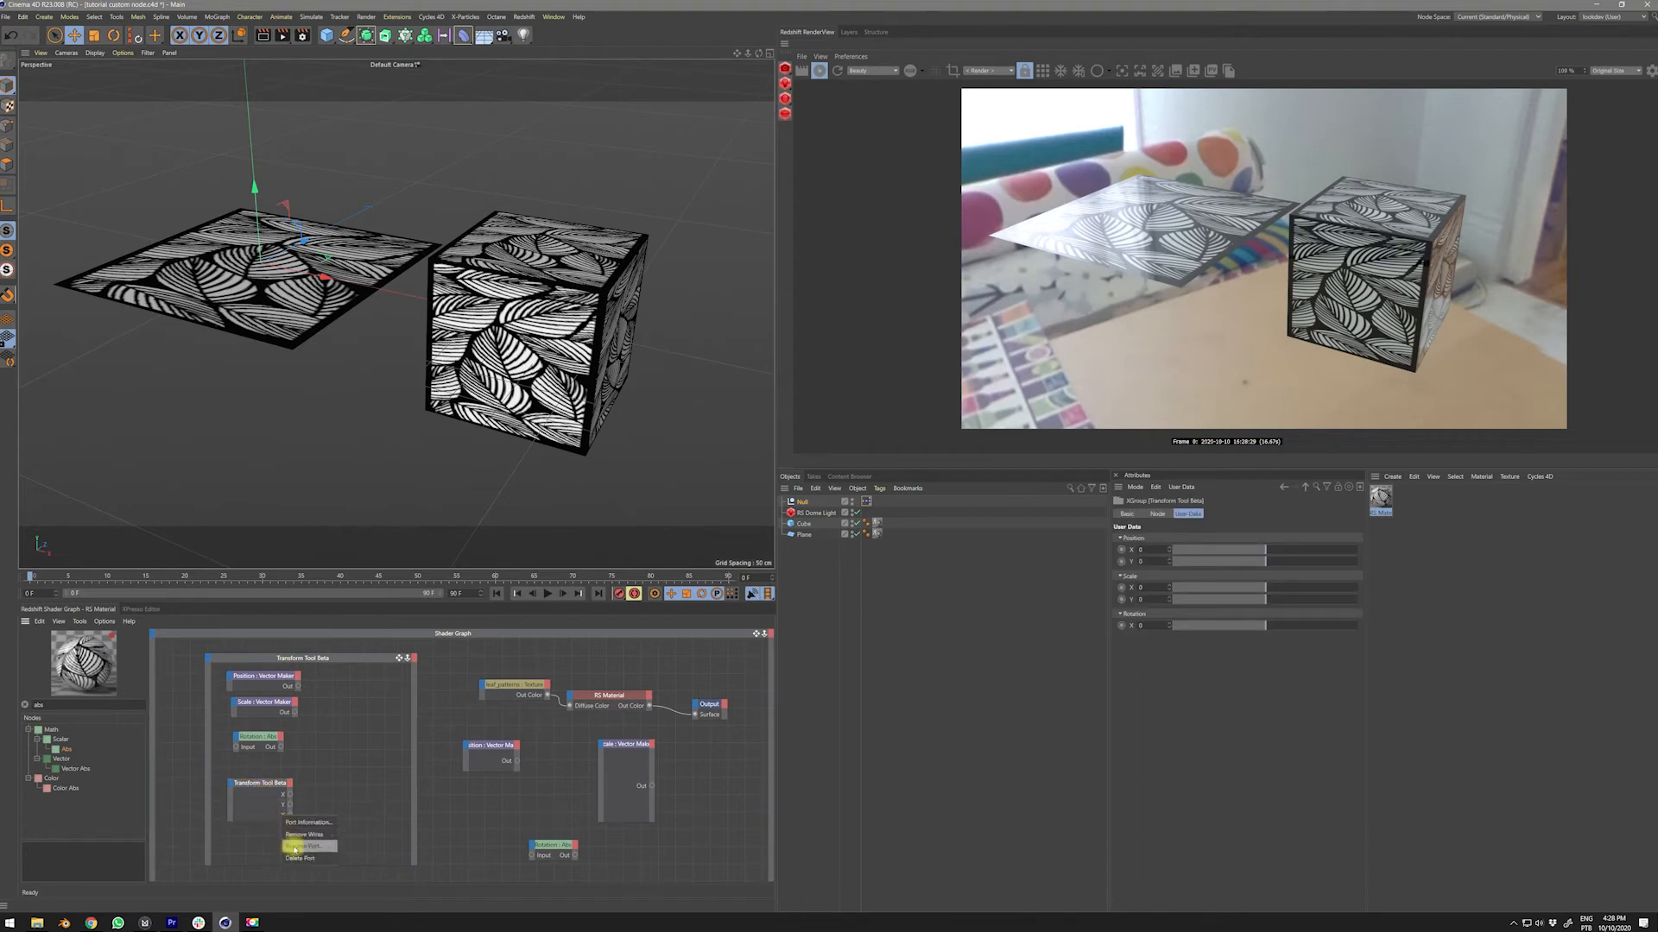
left_click(300, 859)
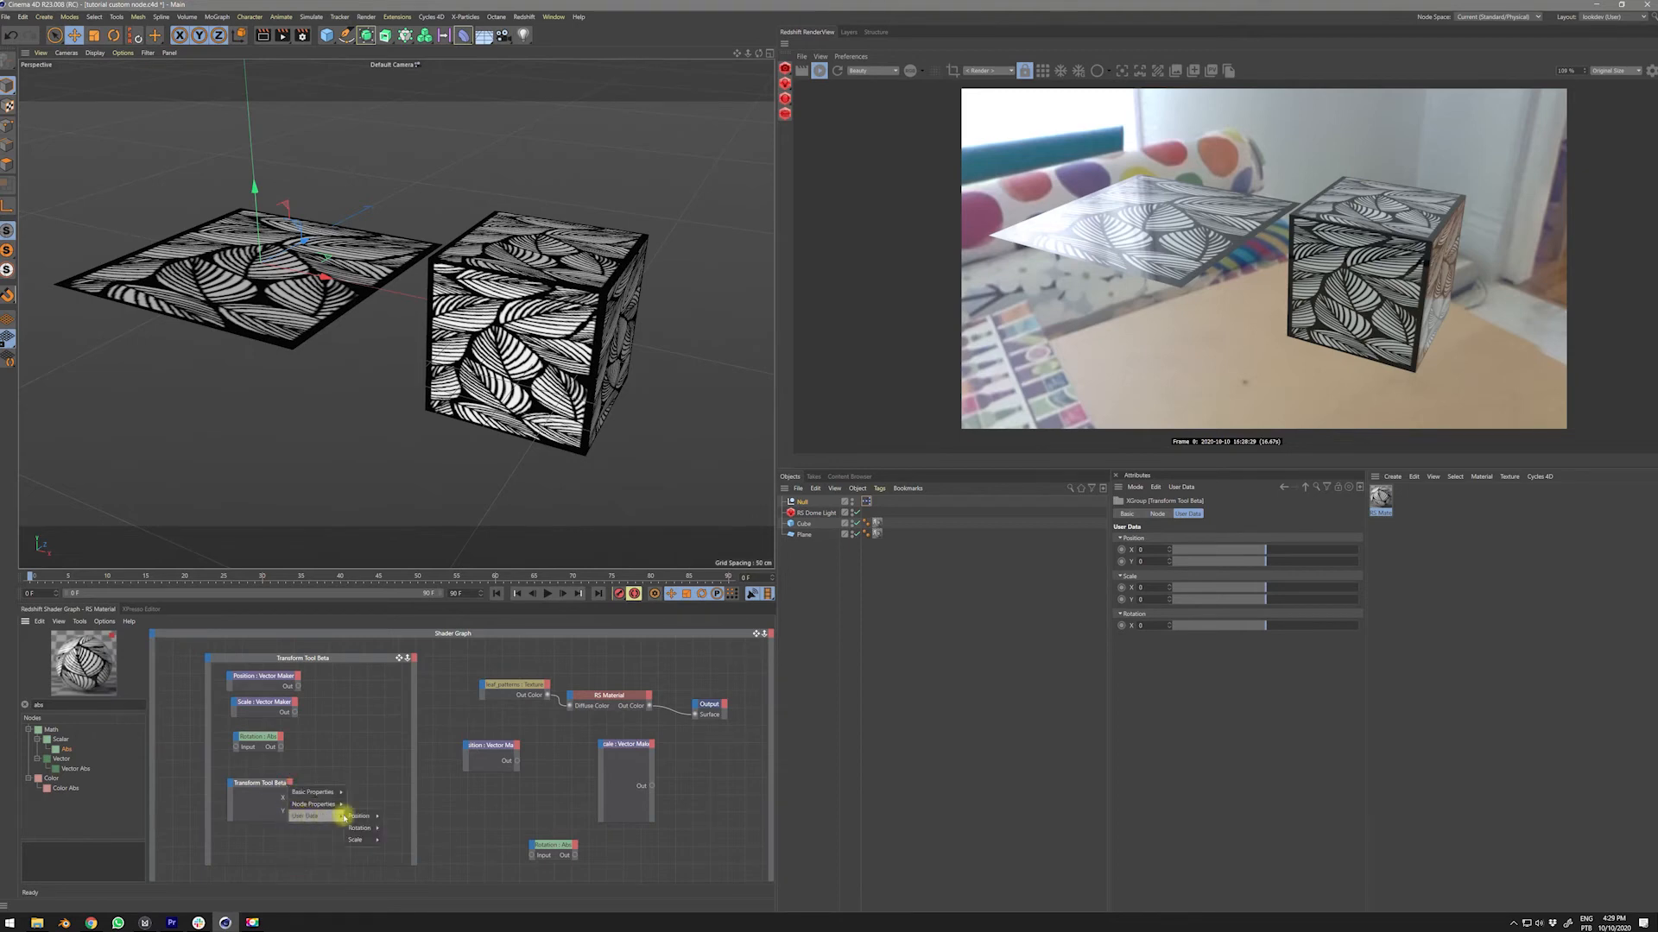
- Add the Scale X, Scale Y and Rotation X user data as output ports on the Transform Tool Beta reference node
left_click(386, 841)
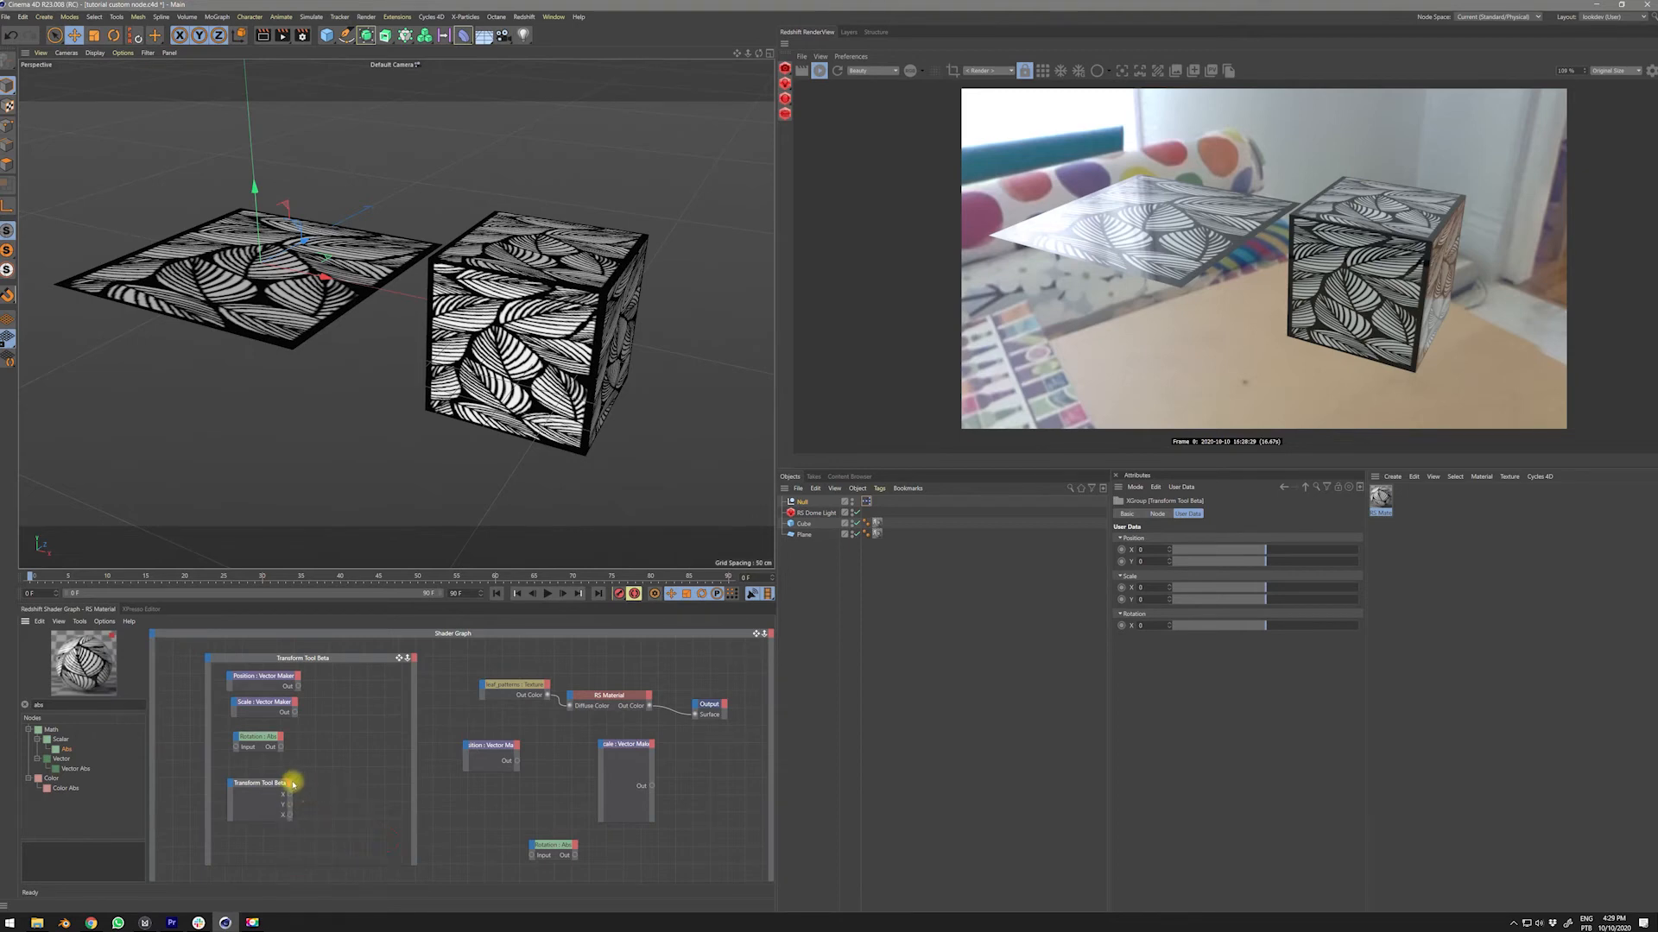
mouse_move(332, 814)
left_click(382, 843)
right_click(287, 786)
mouse_move(317, 815)
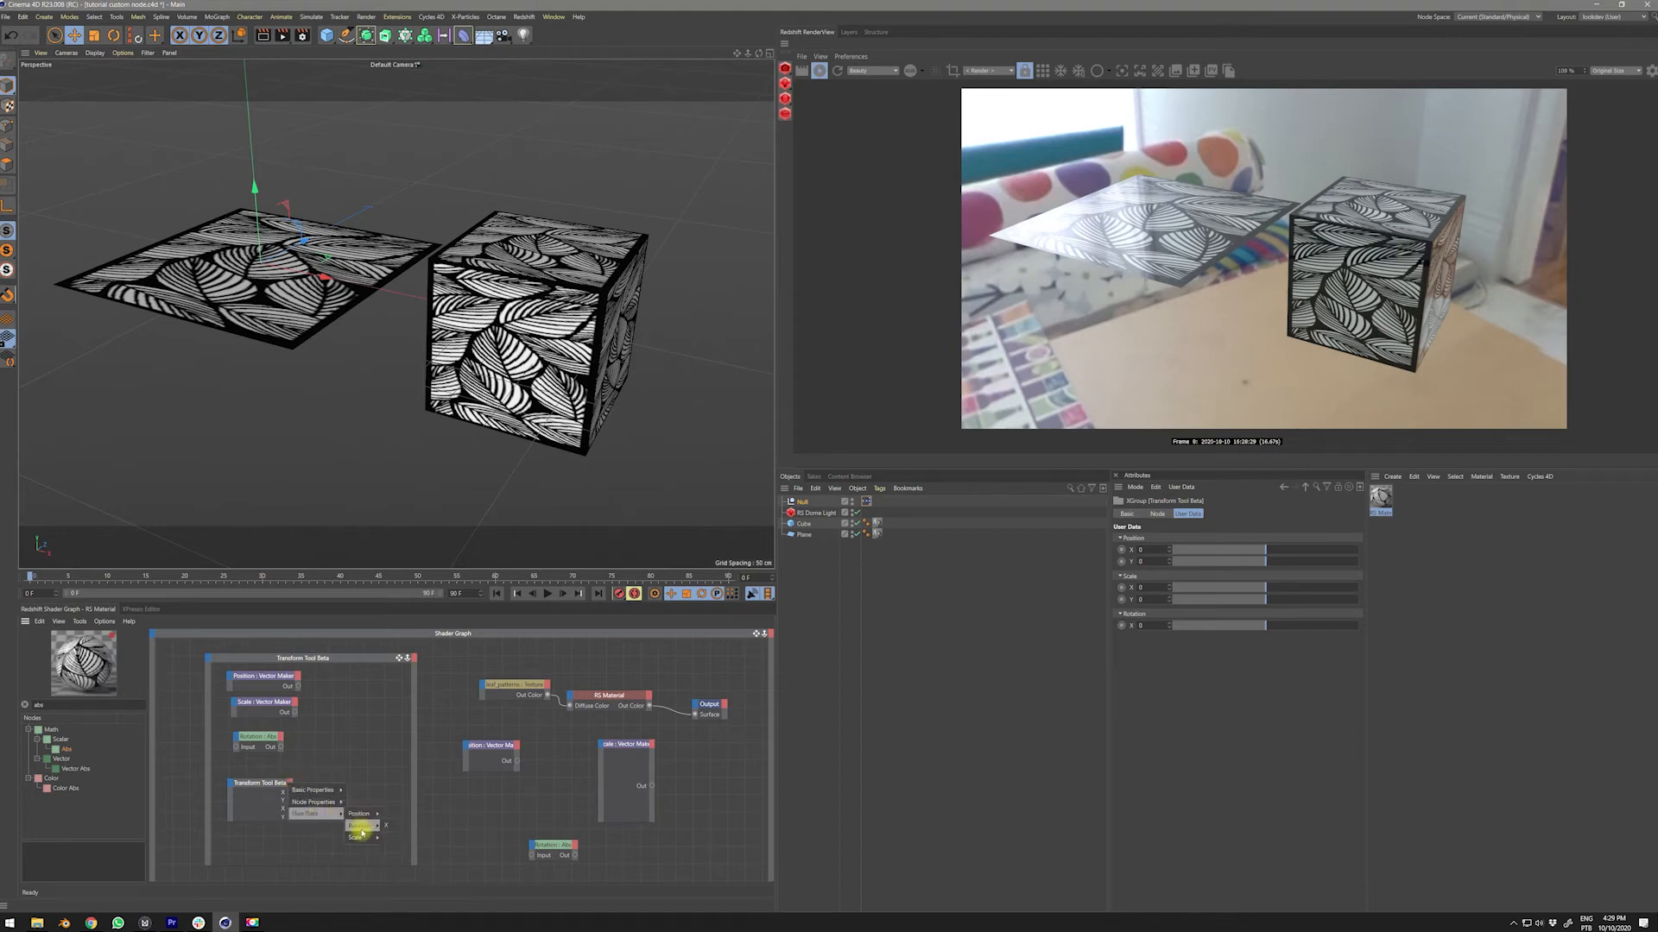
left_click(390, 827)
- Fit the reference node to its ports and arrange it beside the vertically spaced Position, Scale and Rotation nodes inside the group
left_click(264, 784)
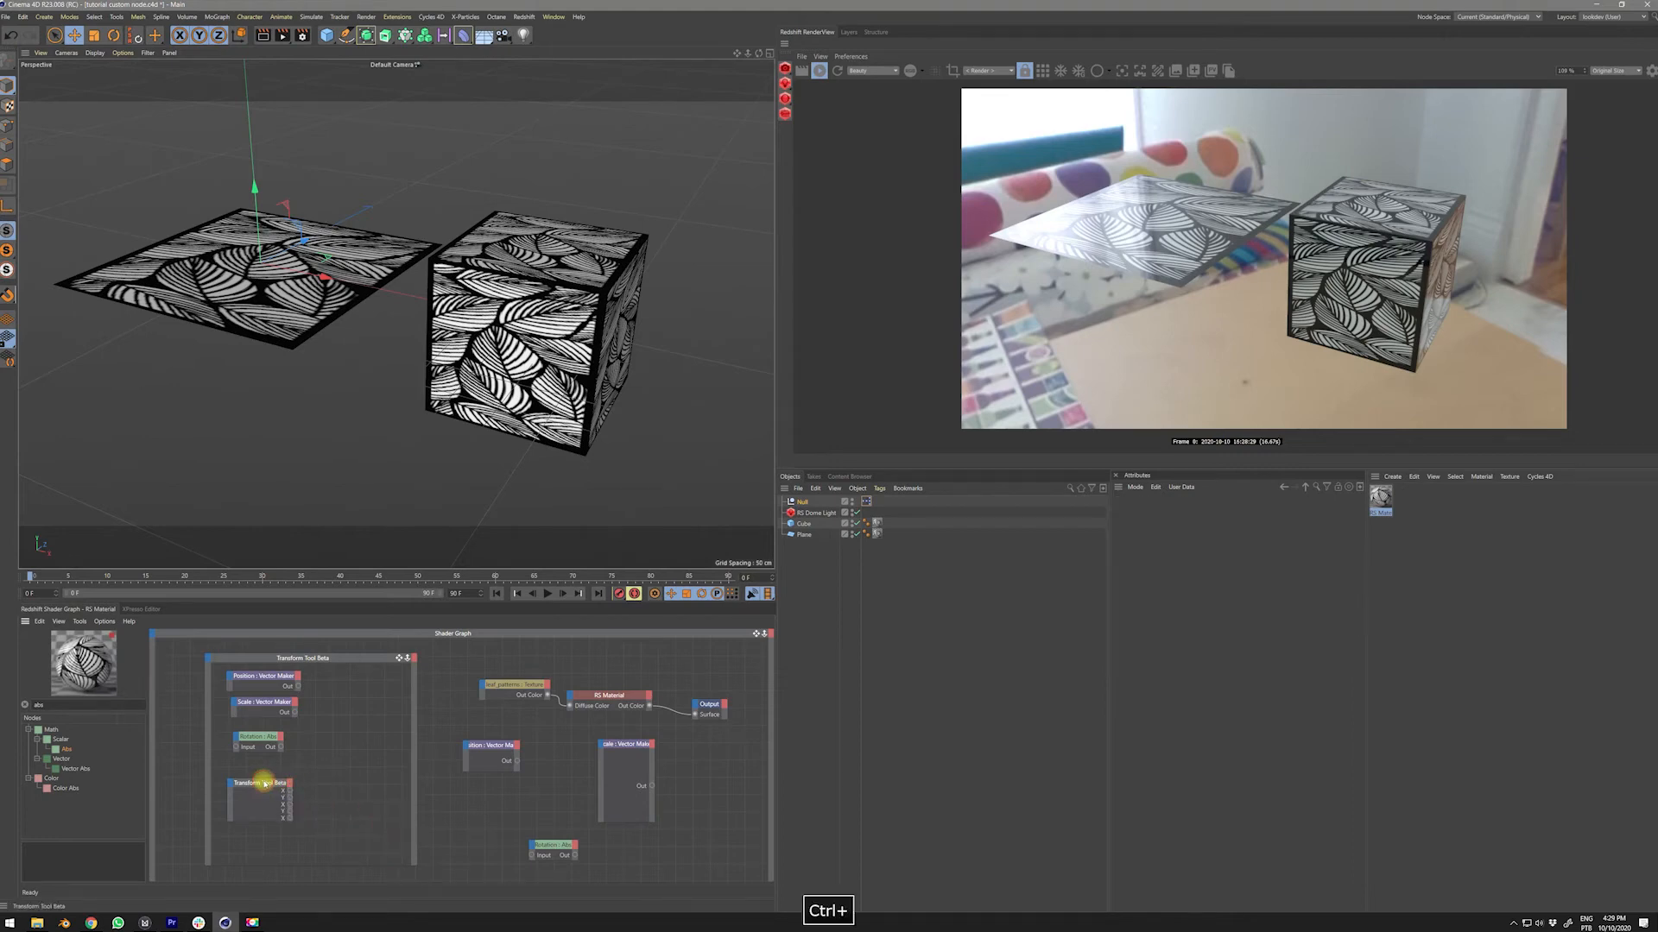
double_click(265, 784)
left_click_drag(267, 783, 255, 775)
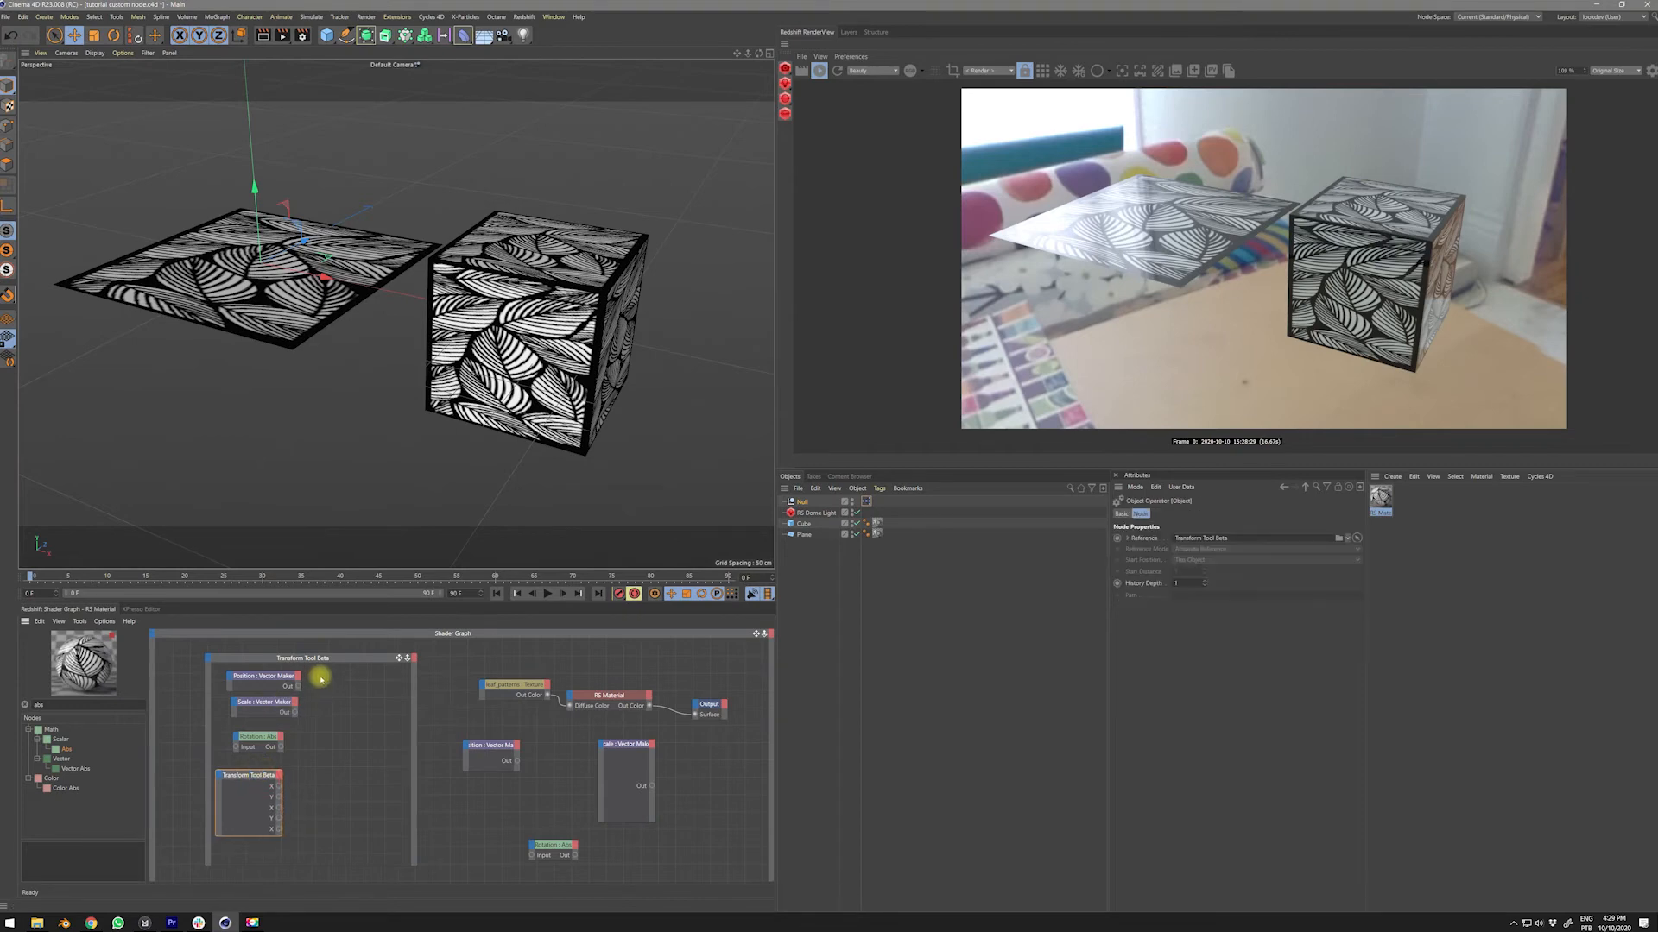
left_click_drag(319, 678, 268, 737)
left_click_drag(276, 679, 368, 757)
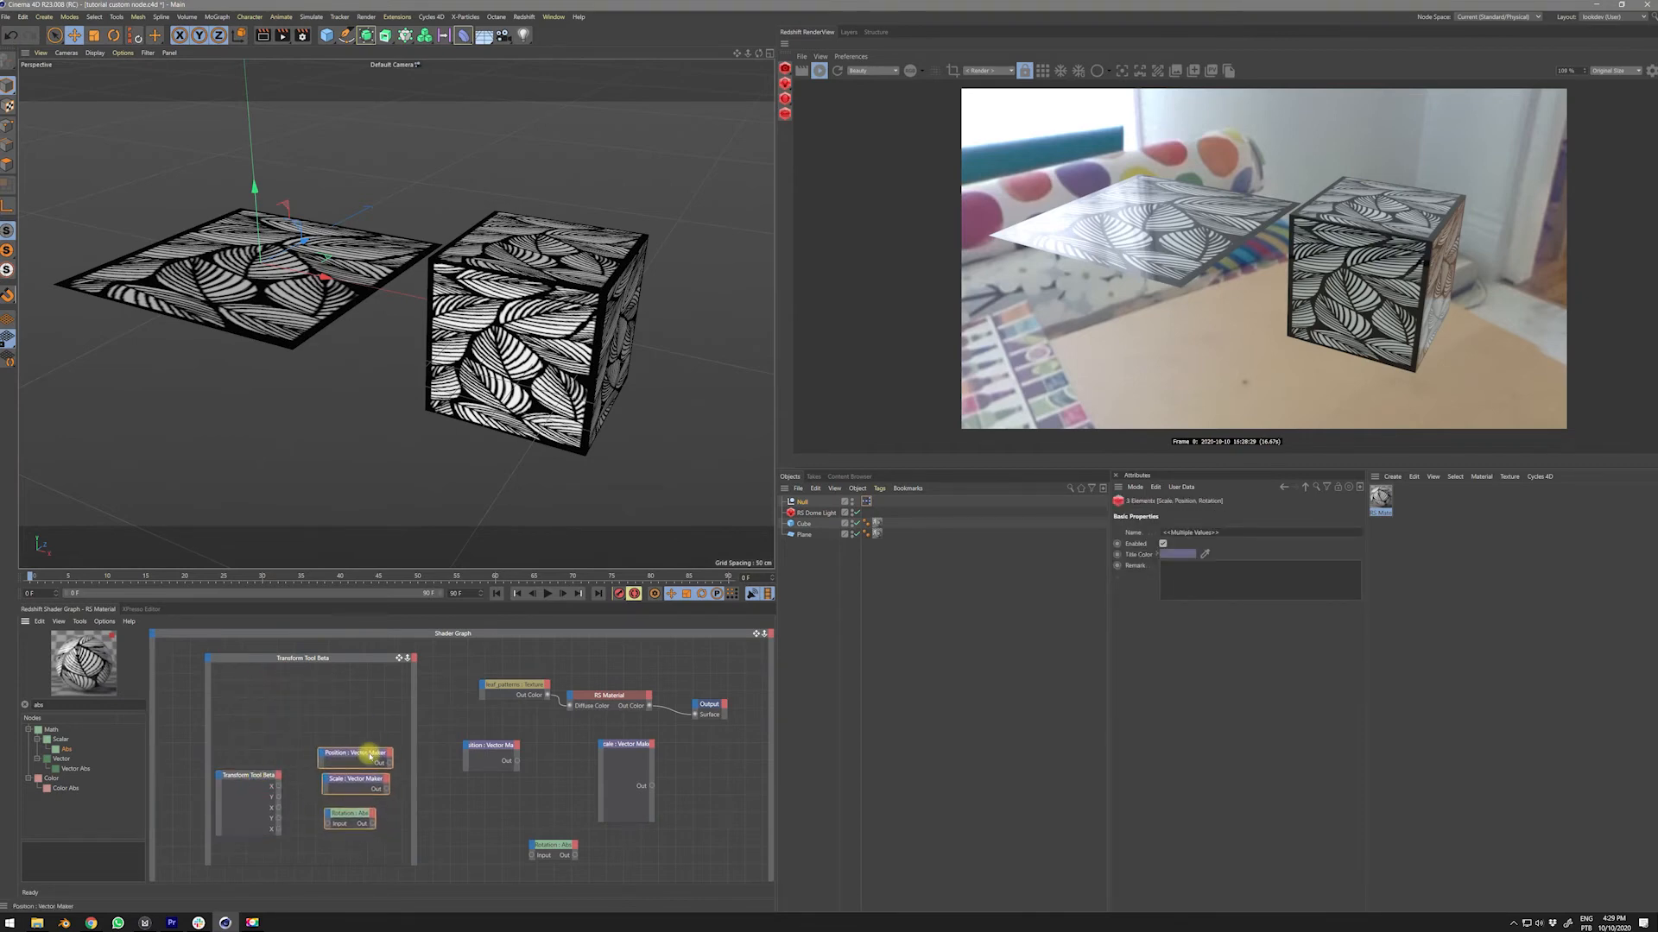
left_click(254, 774)
left_click_drag(253, 775, 259, 708)
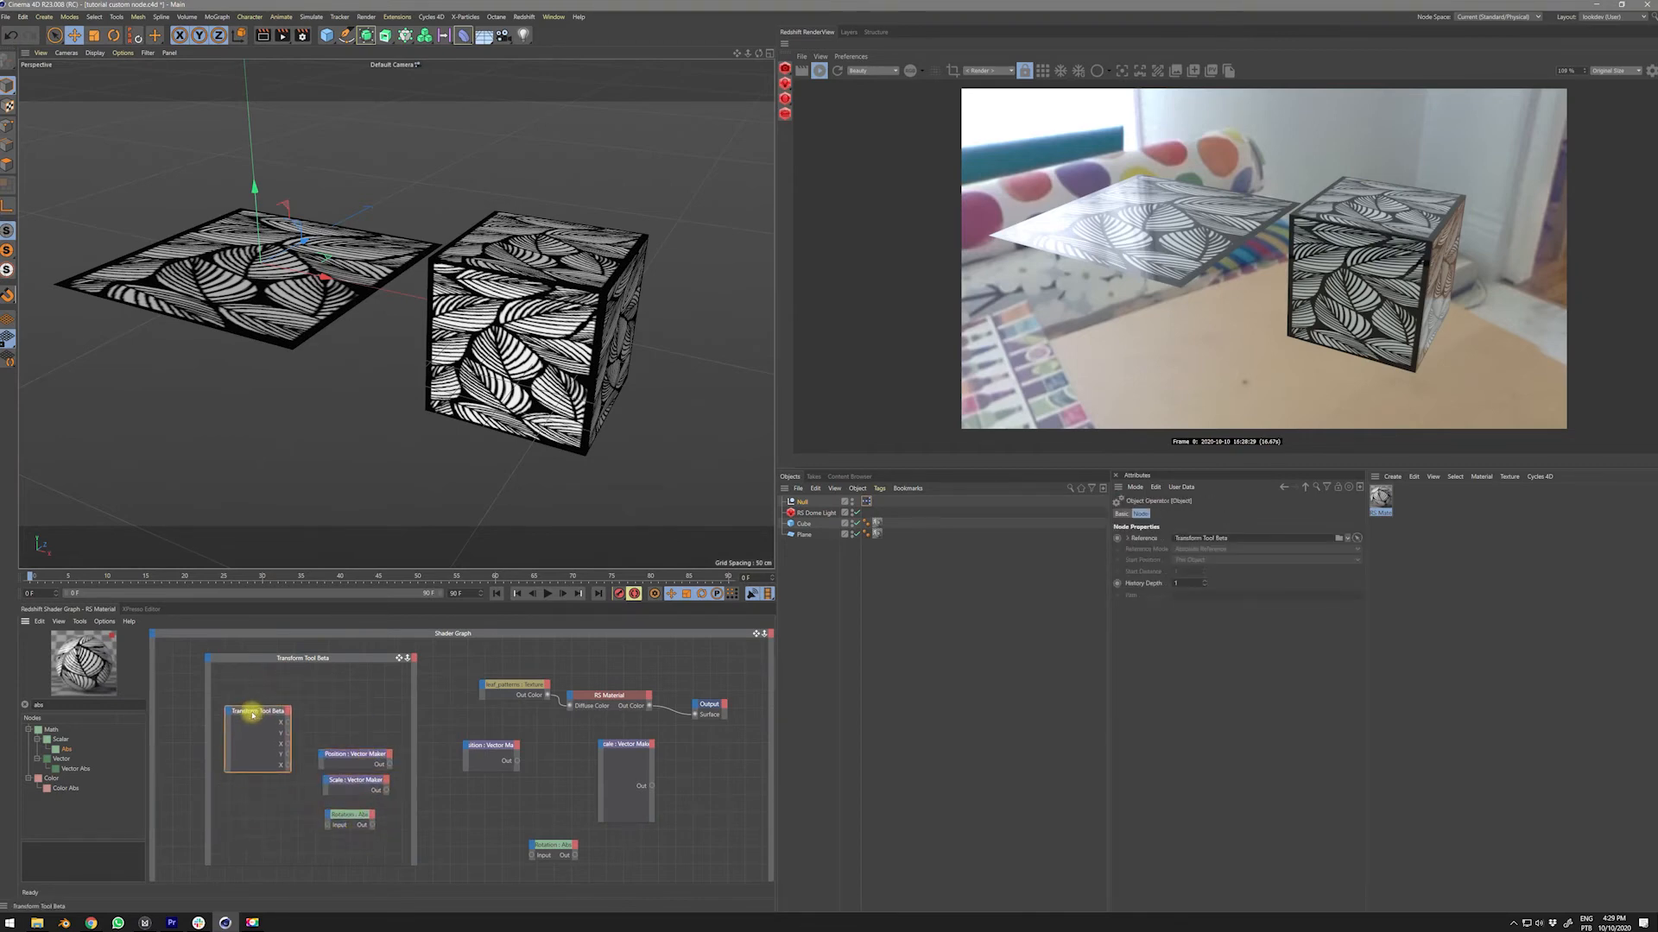
left_click_drag(350, 755, 360, 694)
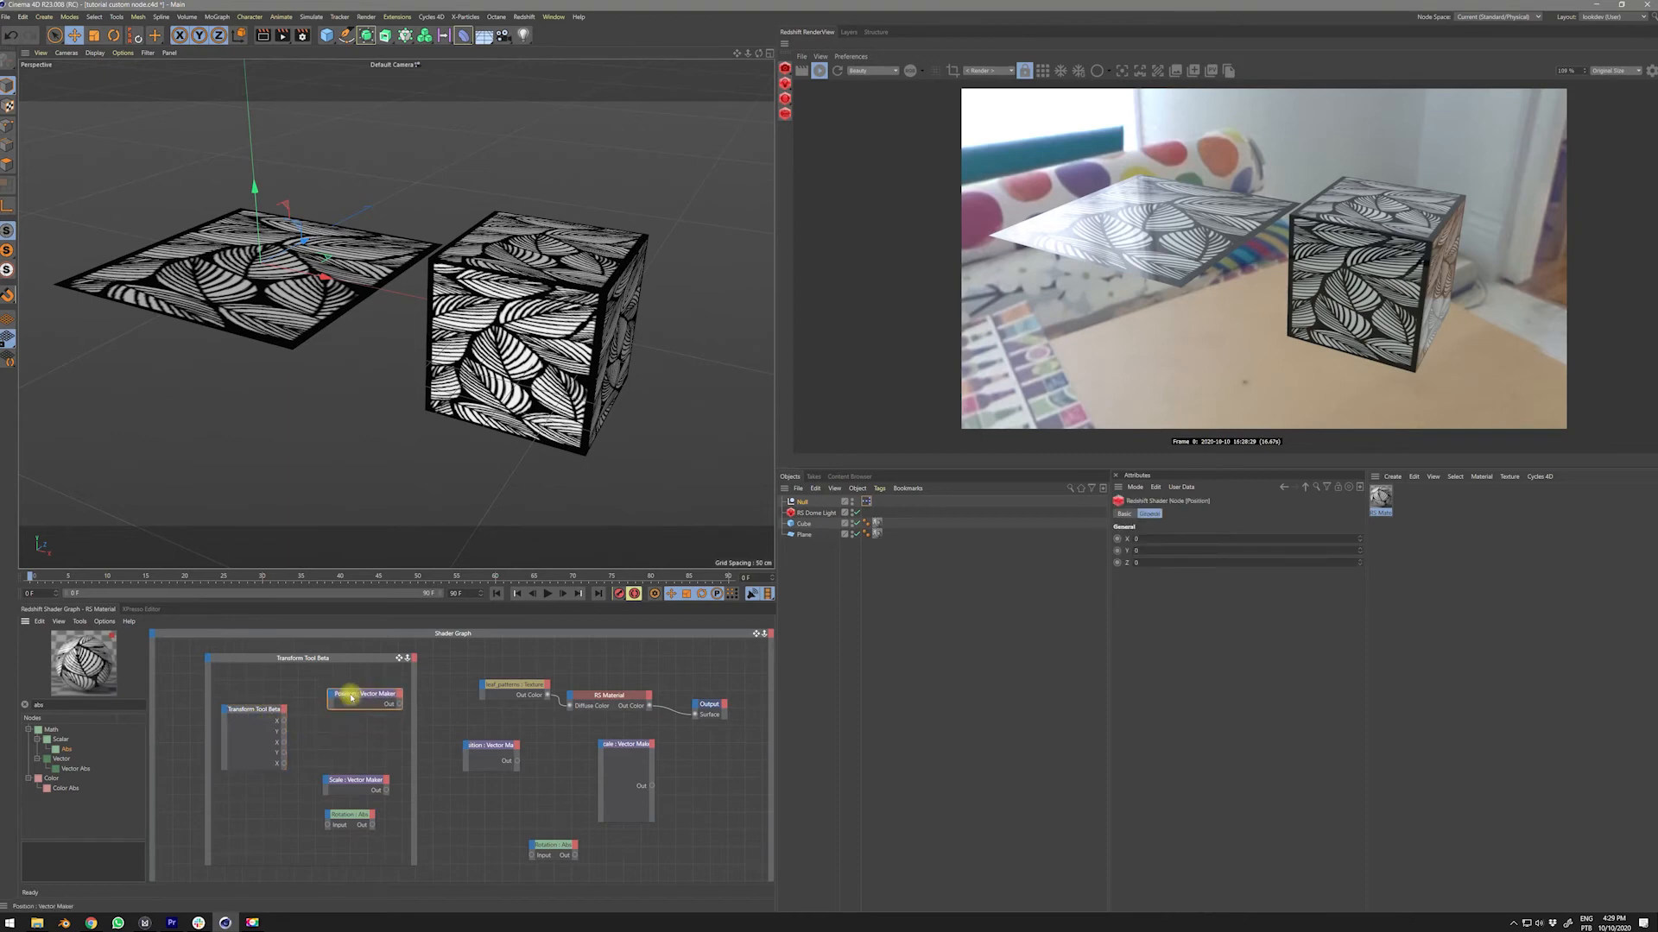
left_click_drag(347, 788, 358, 742)
left_click_drag(350, 816, 363, 792)
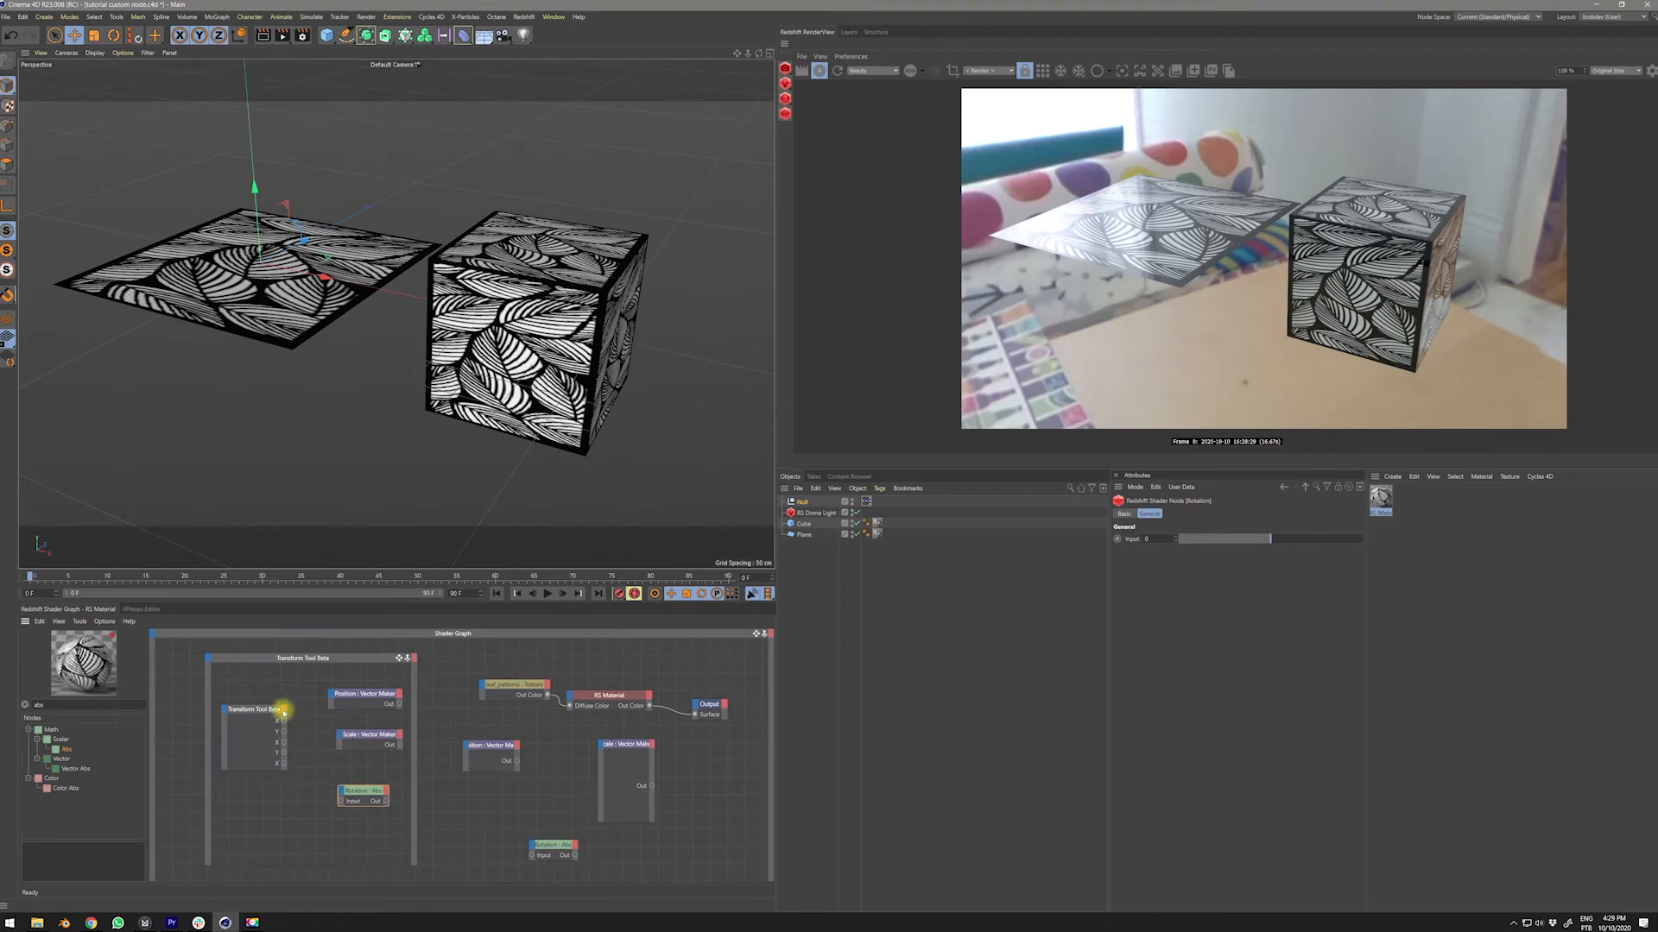
- Move the reference node further from the inner nodes and connect its Rotation output to the Rotation Abs node's input
left_click_drag(271, 706, 259, 701)
left_click(272, 760)
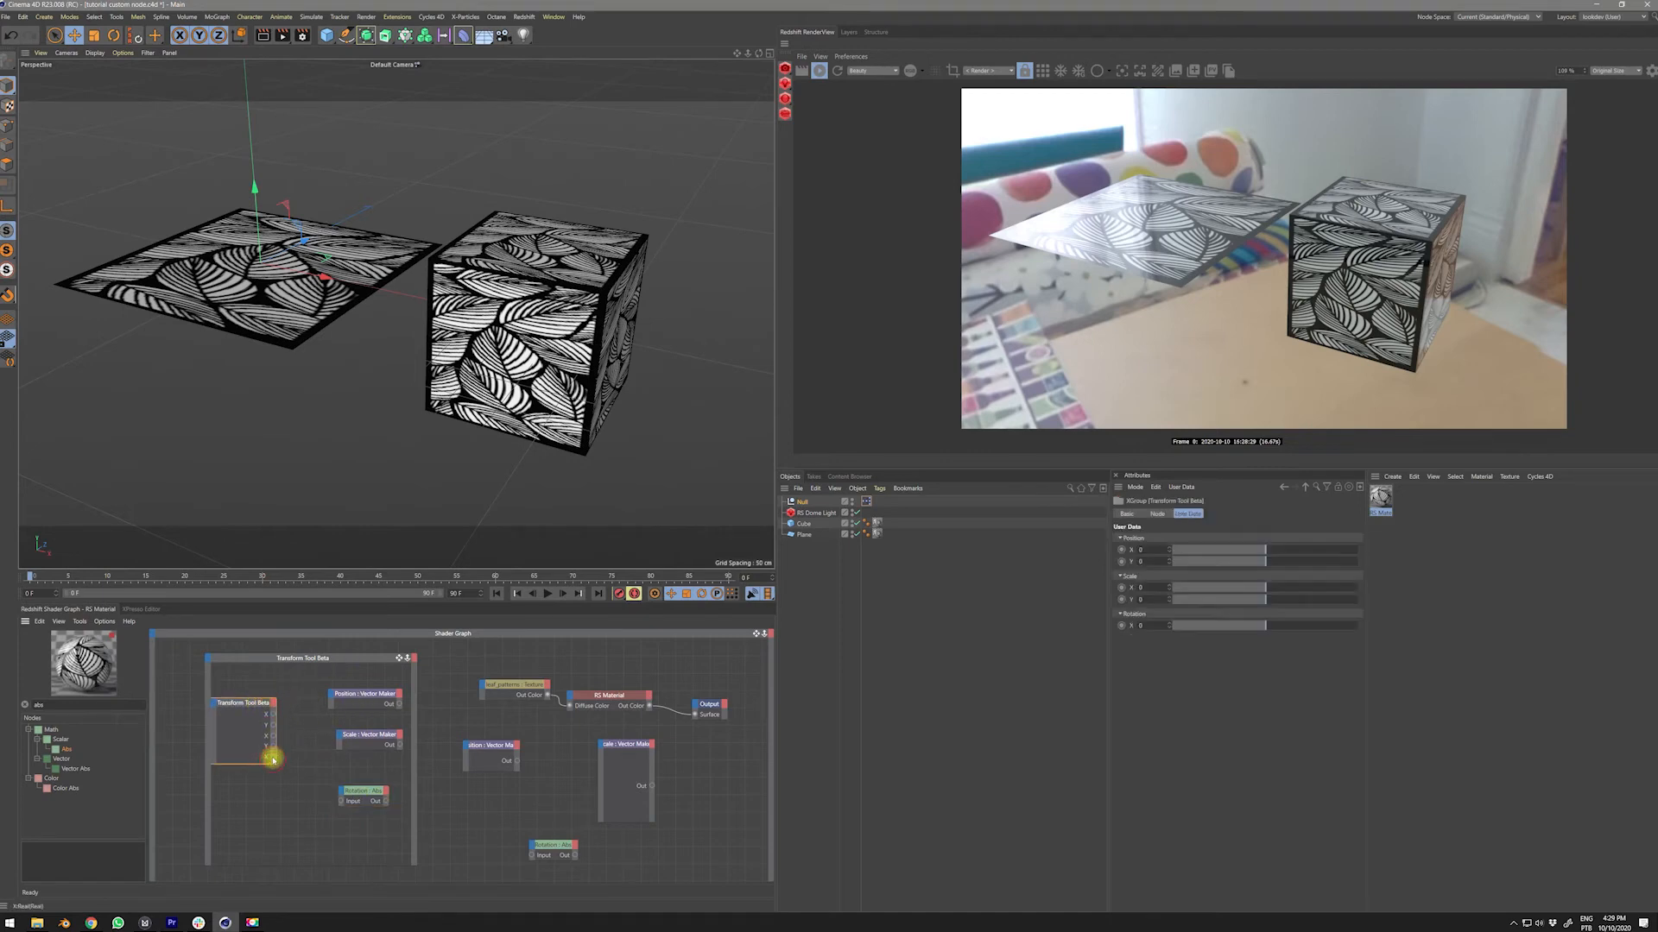
key("ctrl+z")
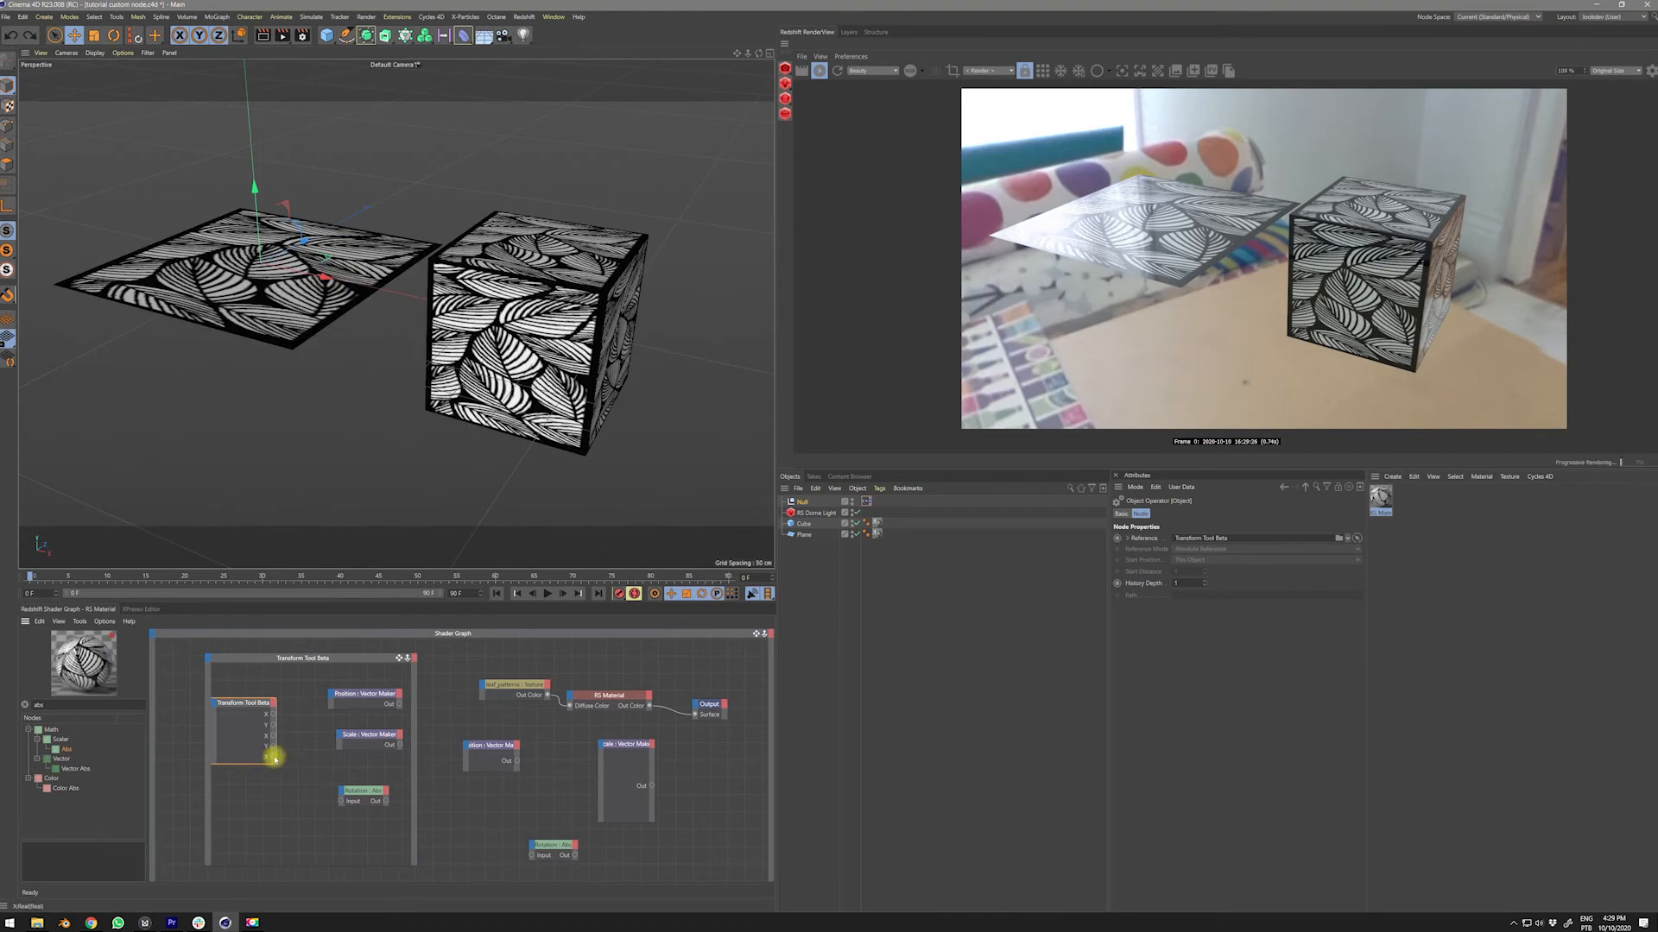
left_click_drag(275, 759, 344, 783)
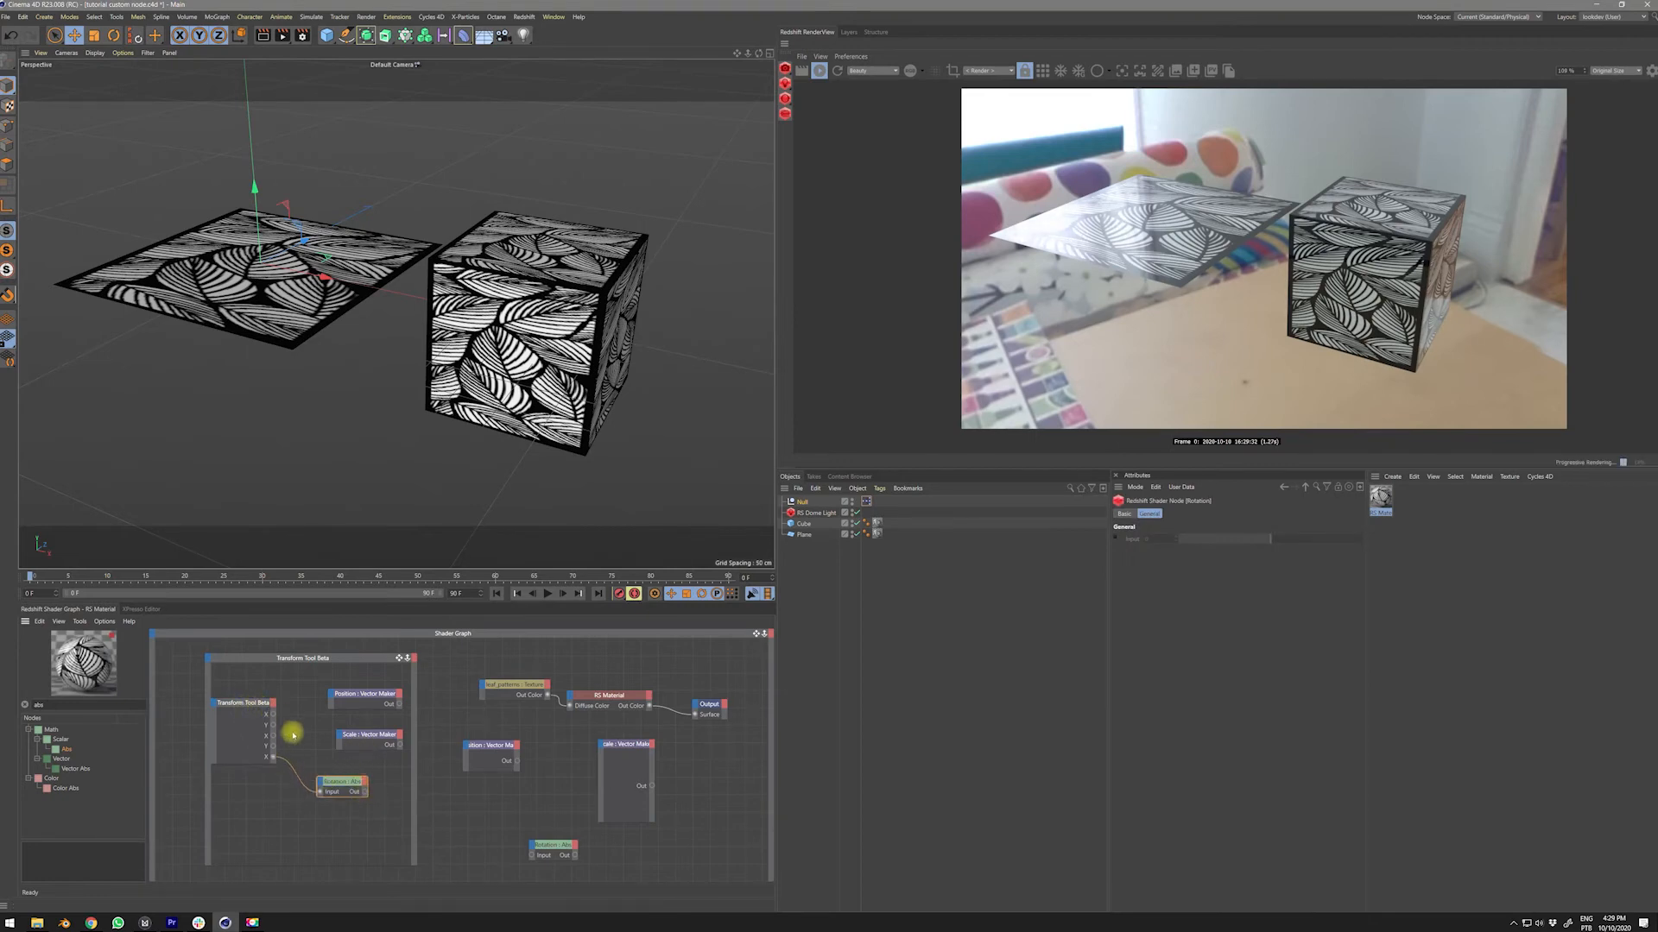
left_click(341, 773)
- Expose X and Y inputs on the group's Scale Vector Maker node and connect the reference node's Scale outputs to them
left_click_drag(362, 744, 344, 746)
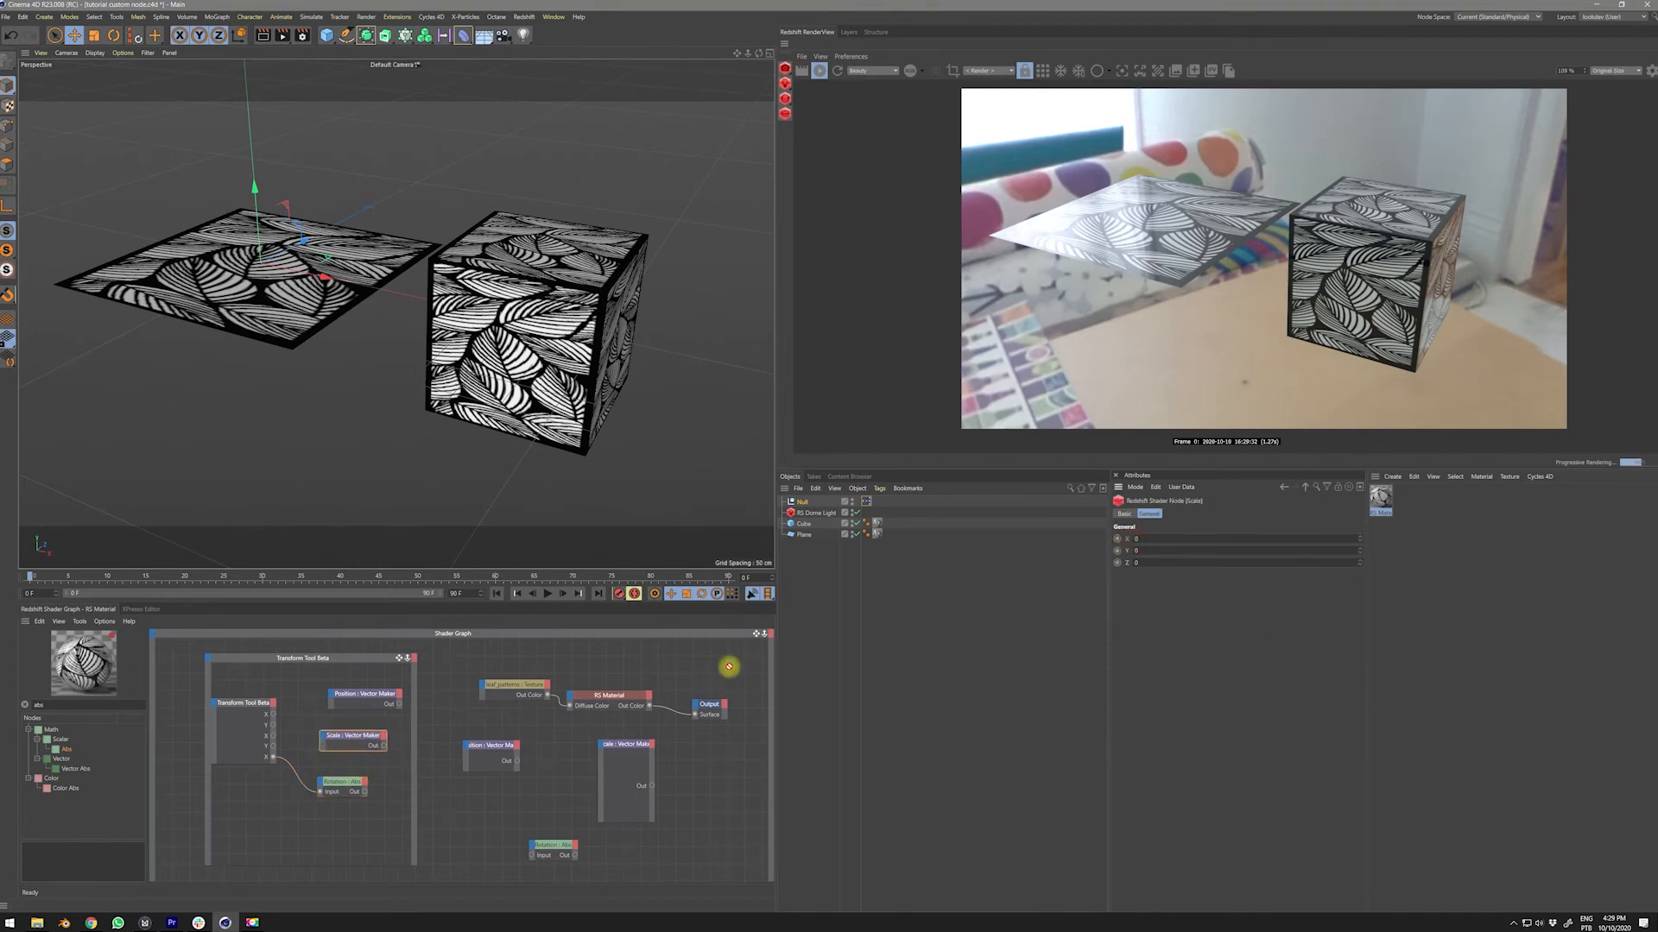
left_click(1118, 539)
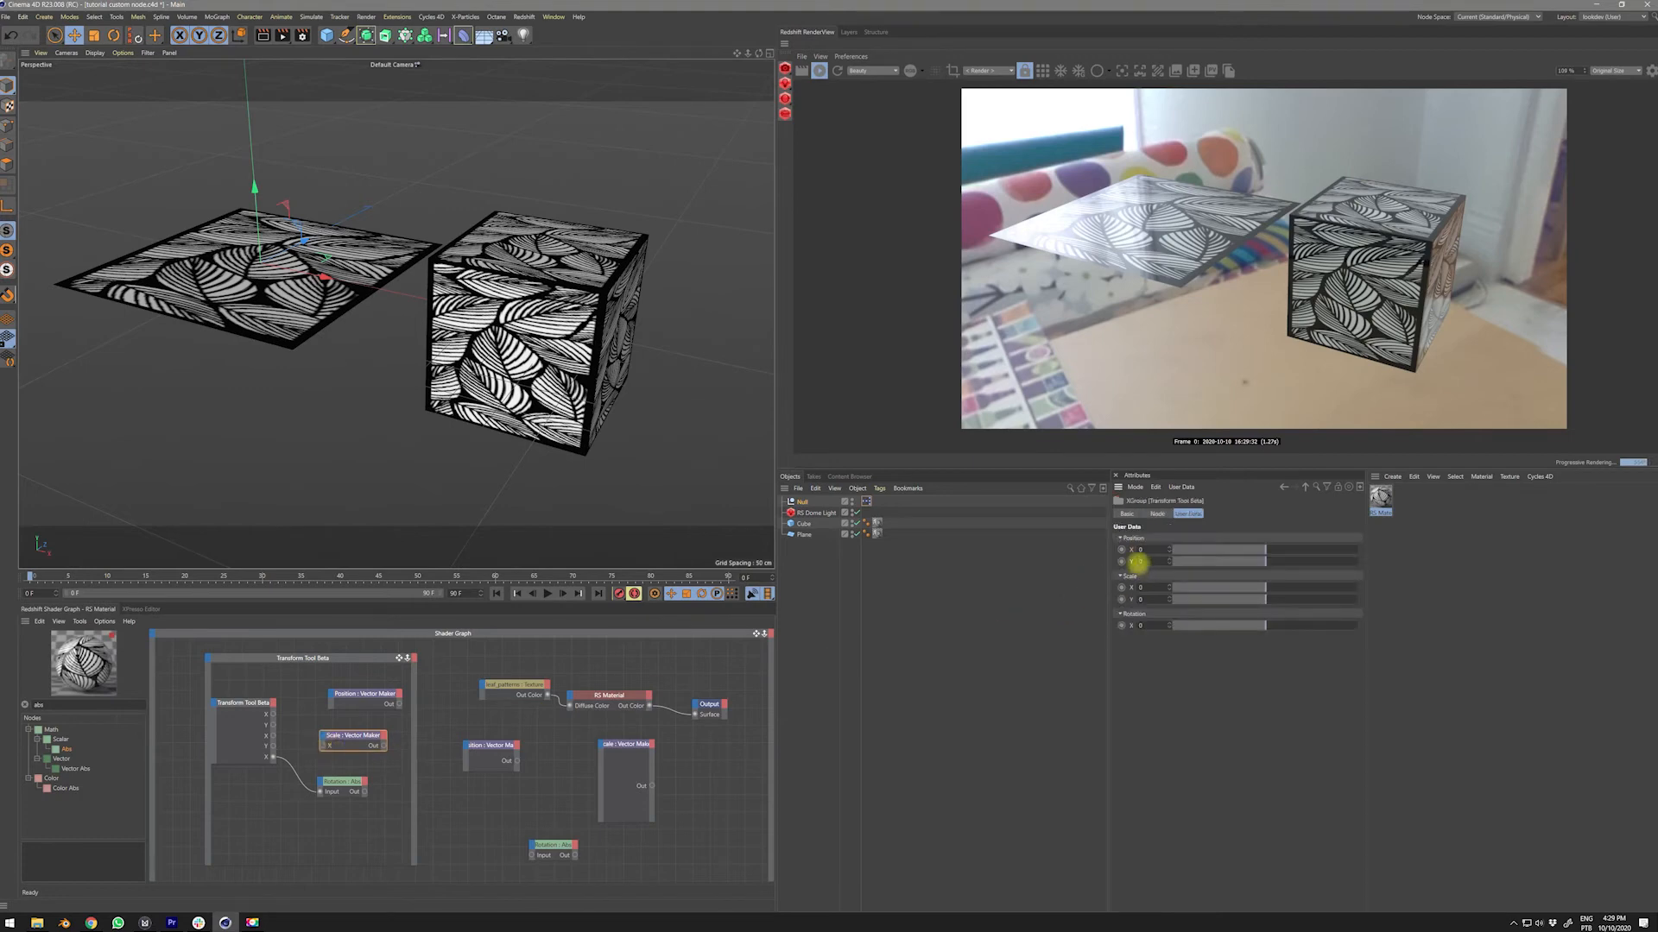
left_click(346, 728)
left_click(345, 729)
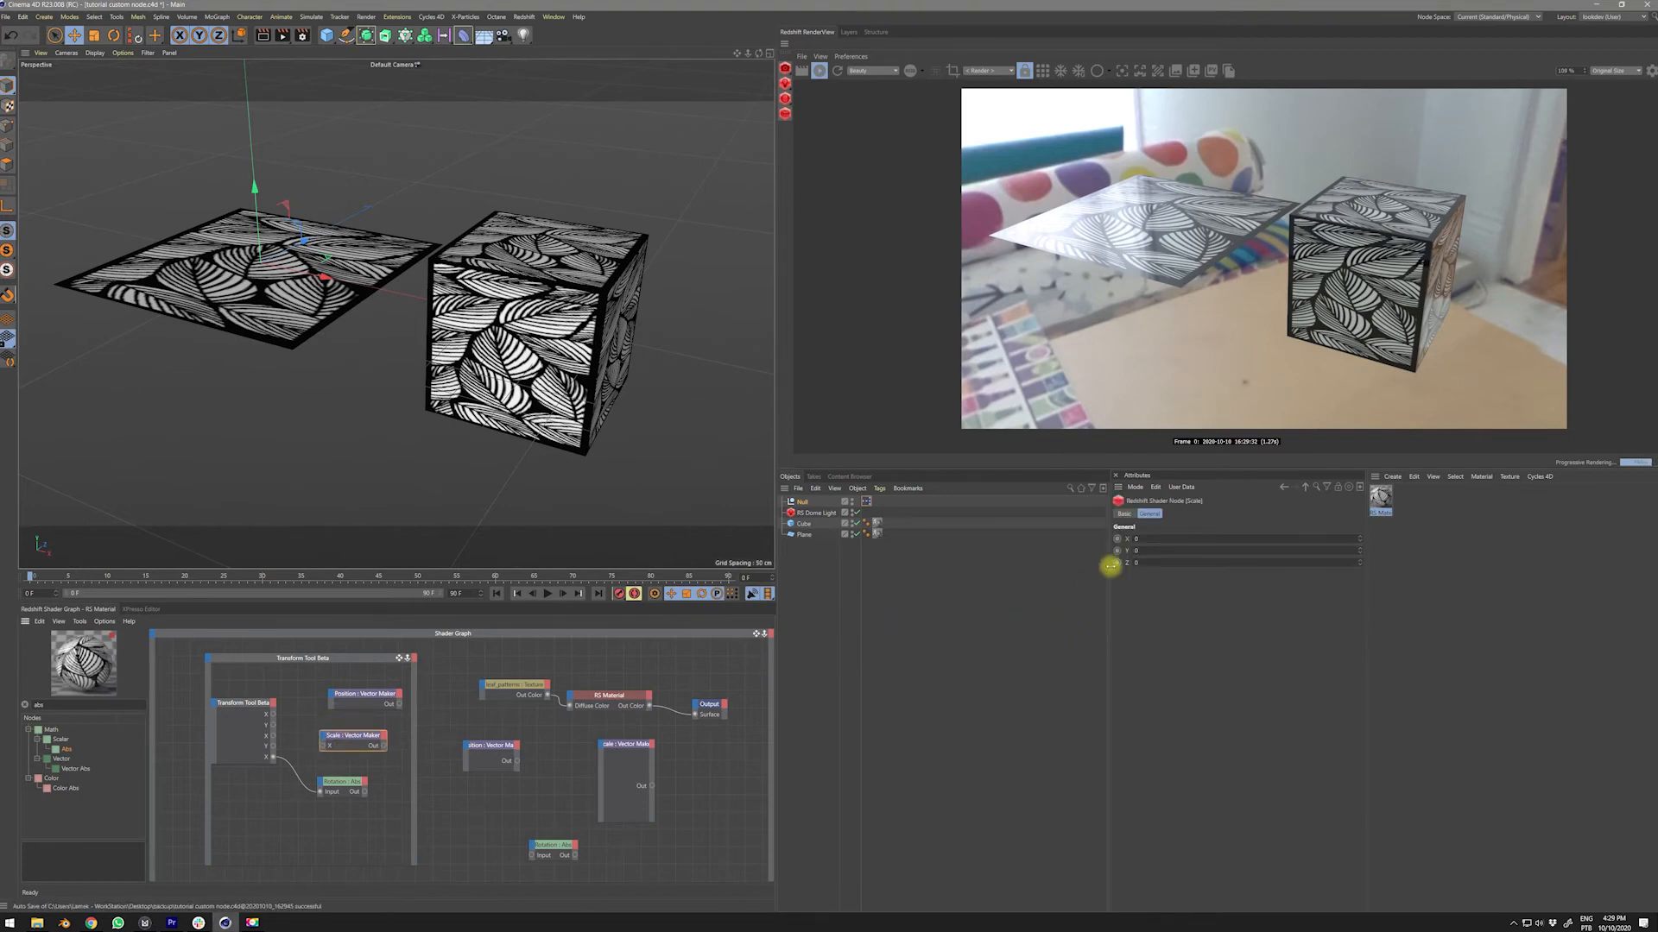
left_click_drag(343, 750, 352, 732)
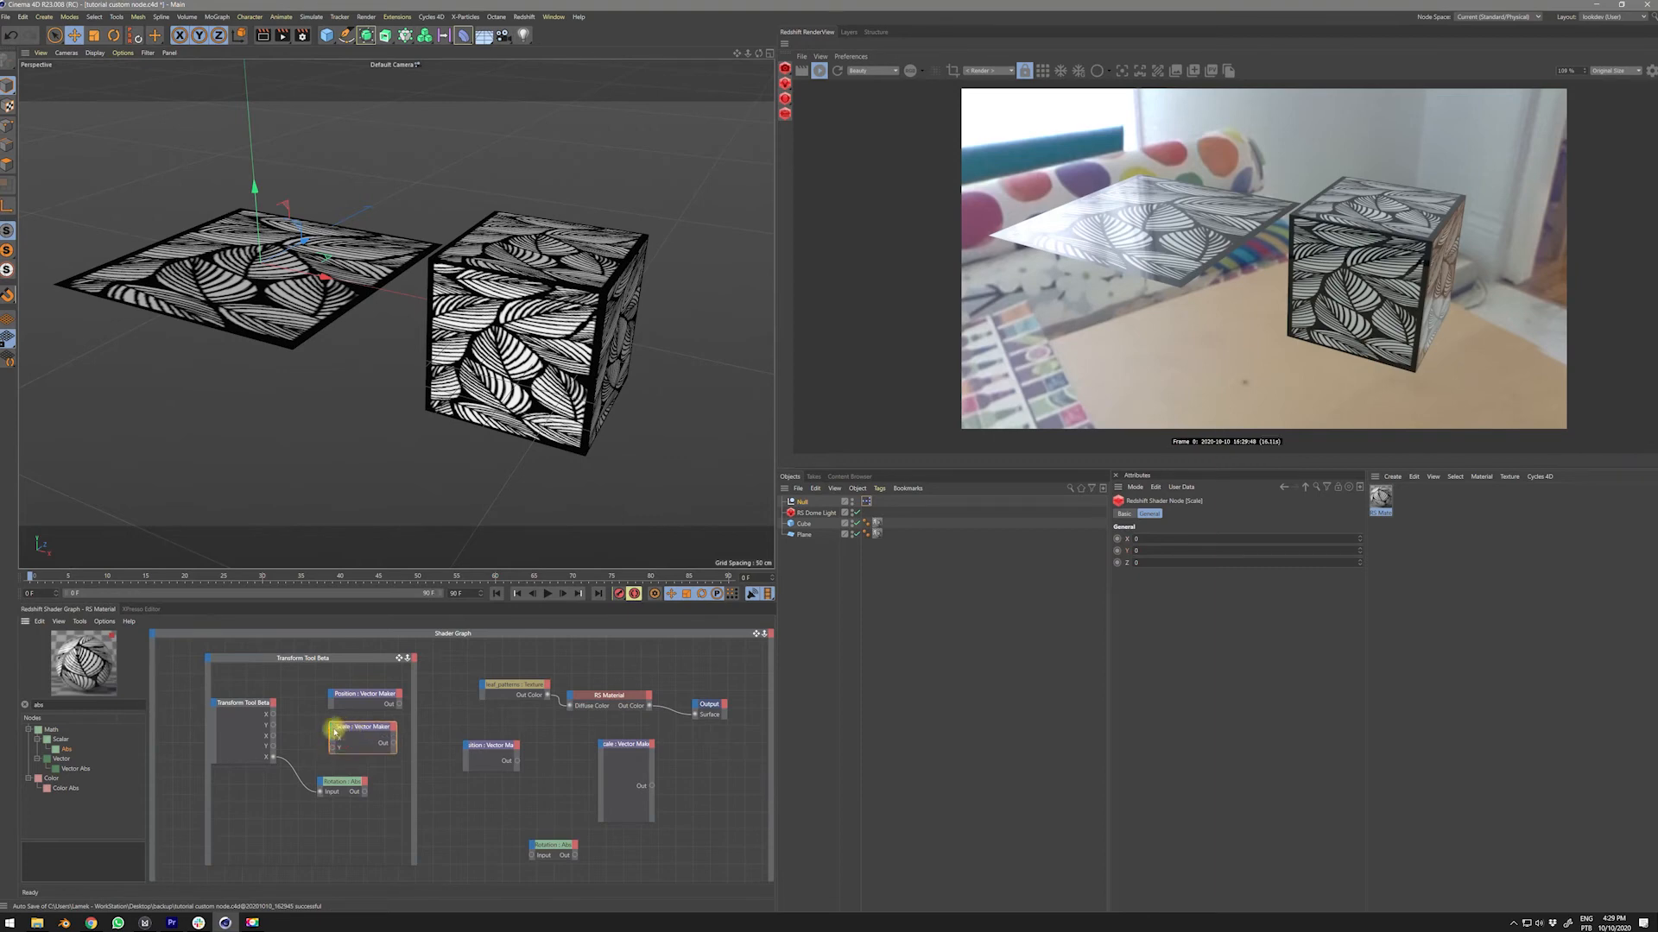
key("ctrl+z")
key("ctrl+z")
left_click(349, 733)
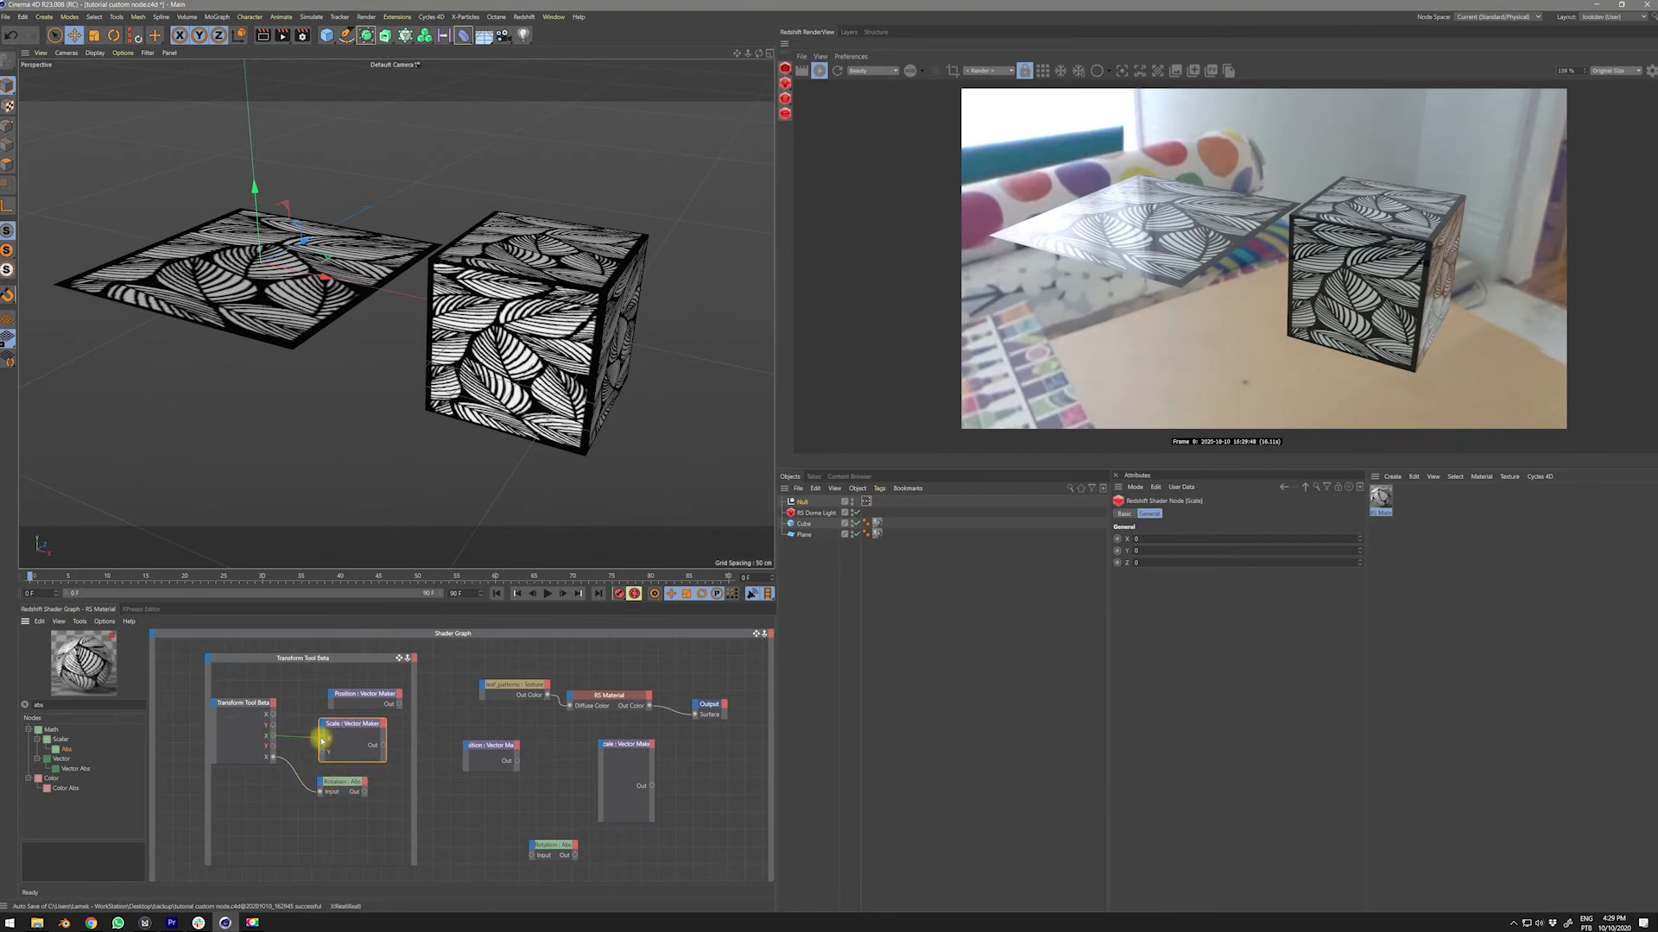
left_click(277, 703)
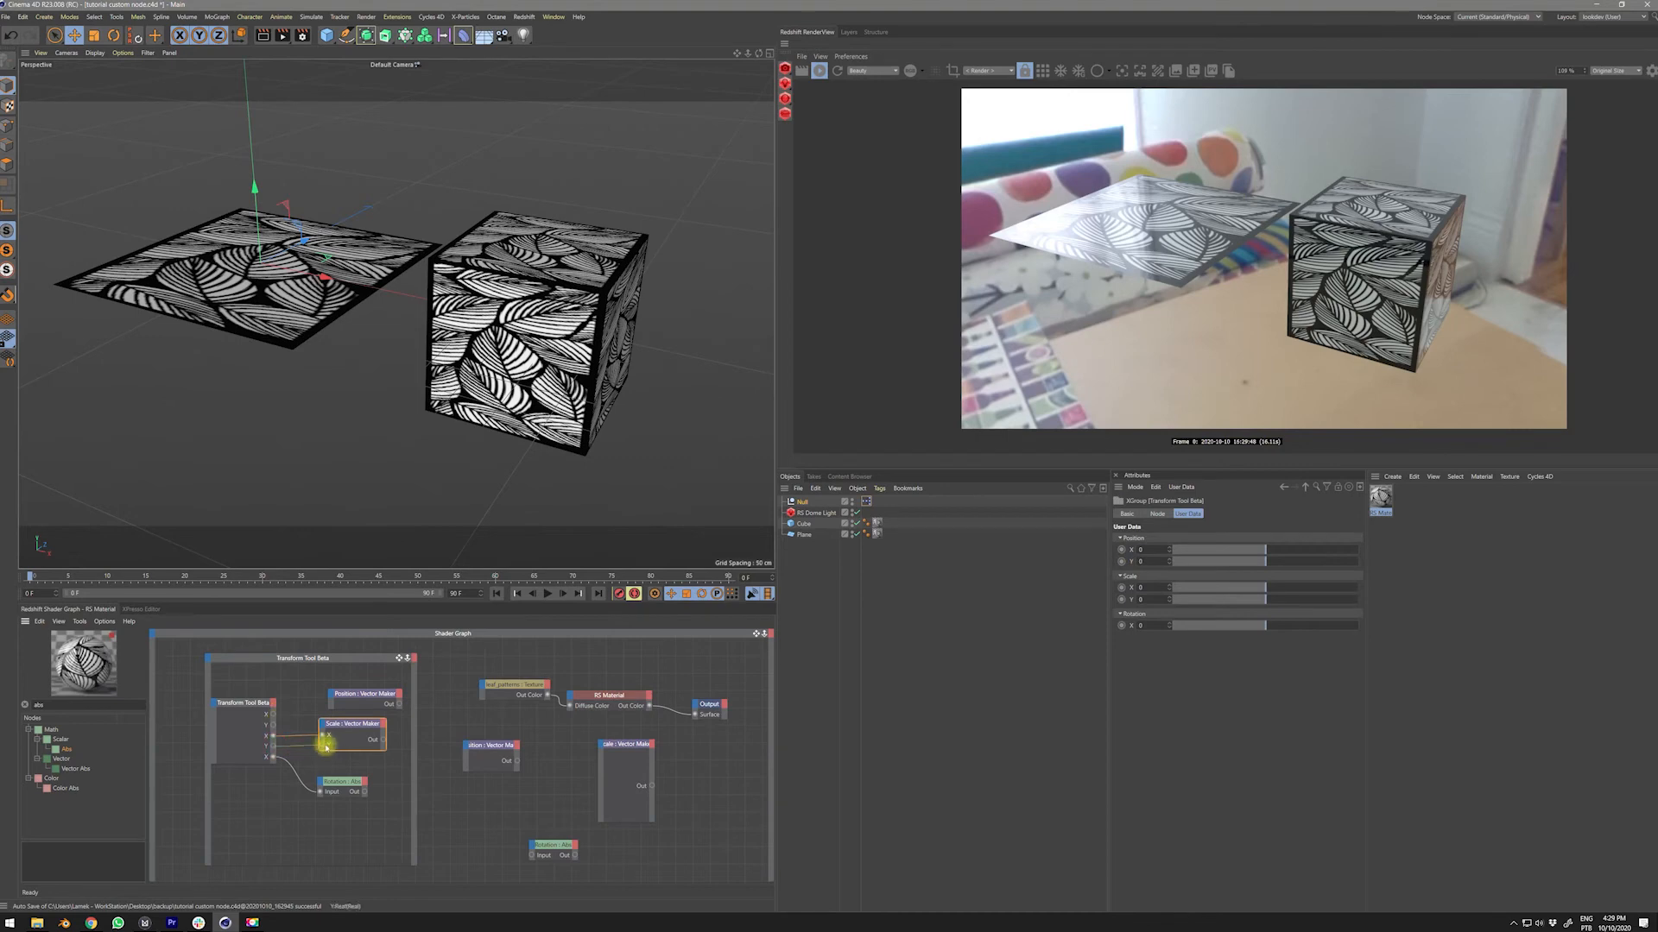
- Expose X and Y inputs on the group's Position Vector Maker node and connect the reference node's Position outputs to them
left_click_drag(273, 716, 331, 696)
mouse_move(339, 701)
left_mouse_down()
mouse_move(355, 681)
mouse_move(345, 726)
left_mouse_up()
left_click(336, 717)
left_click(262, 730)
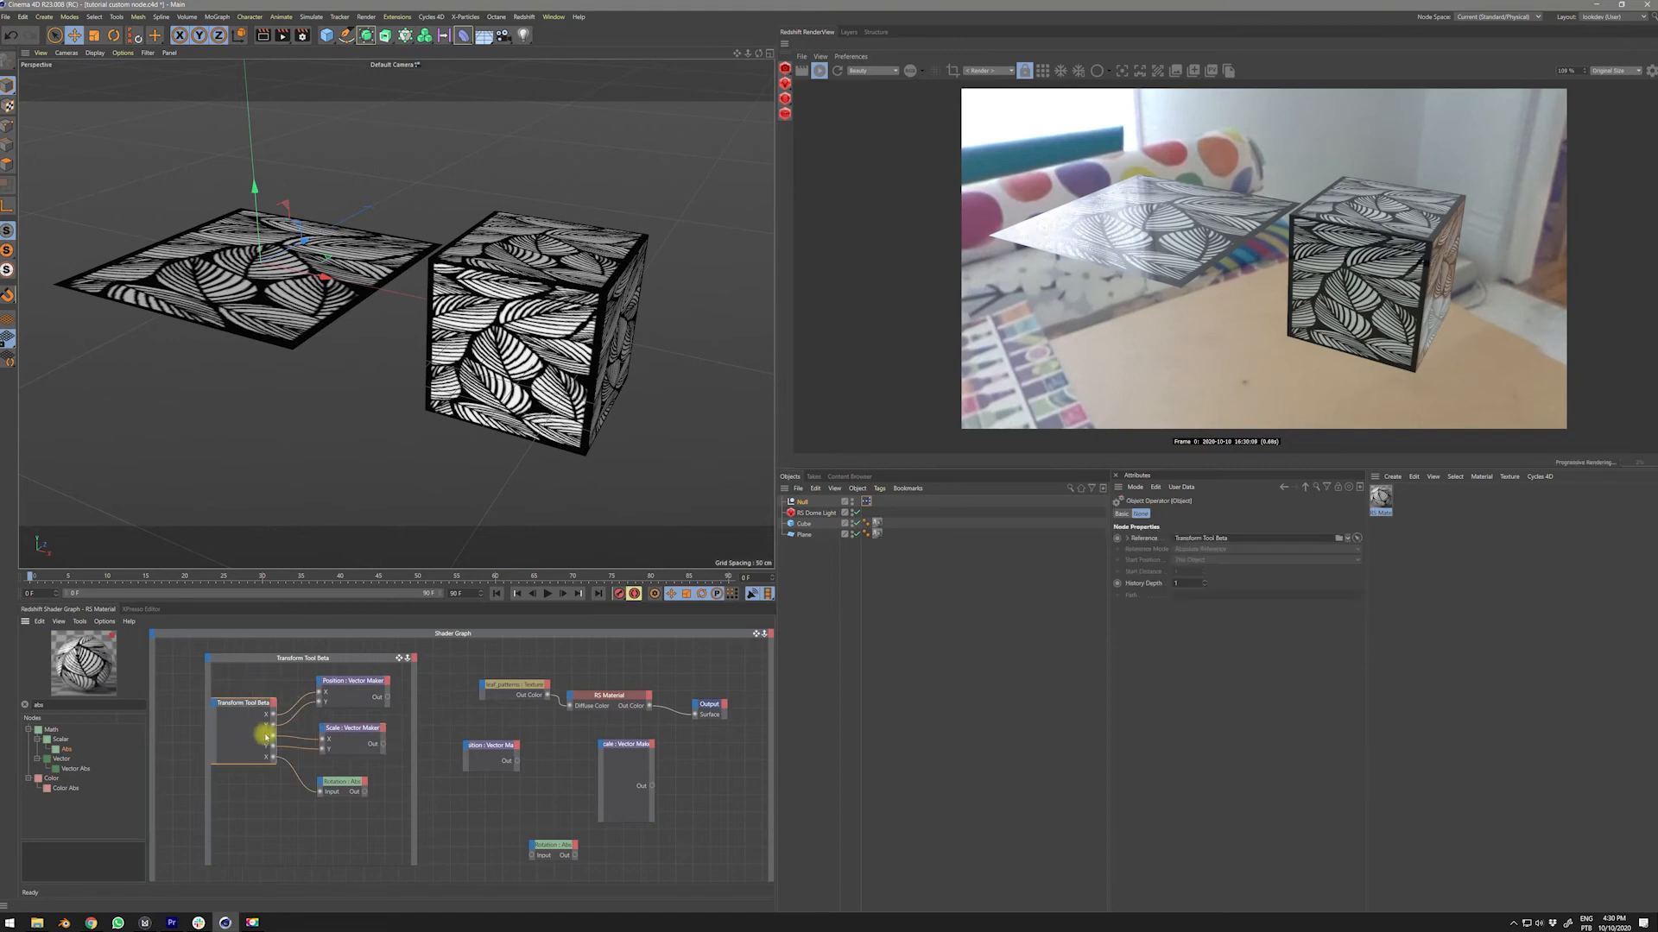
- Rearrange the connected nodes inside the Transform Tool Beta group and move the group away from the texture node
left_click_drag(336, 814, 364, 703)
left_click_drag(255, 703, 266, 705)
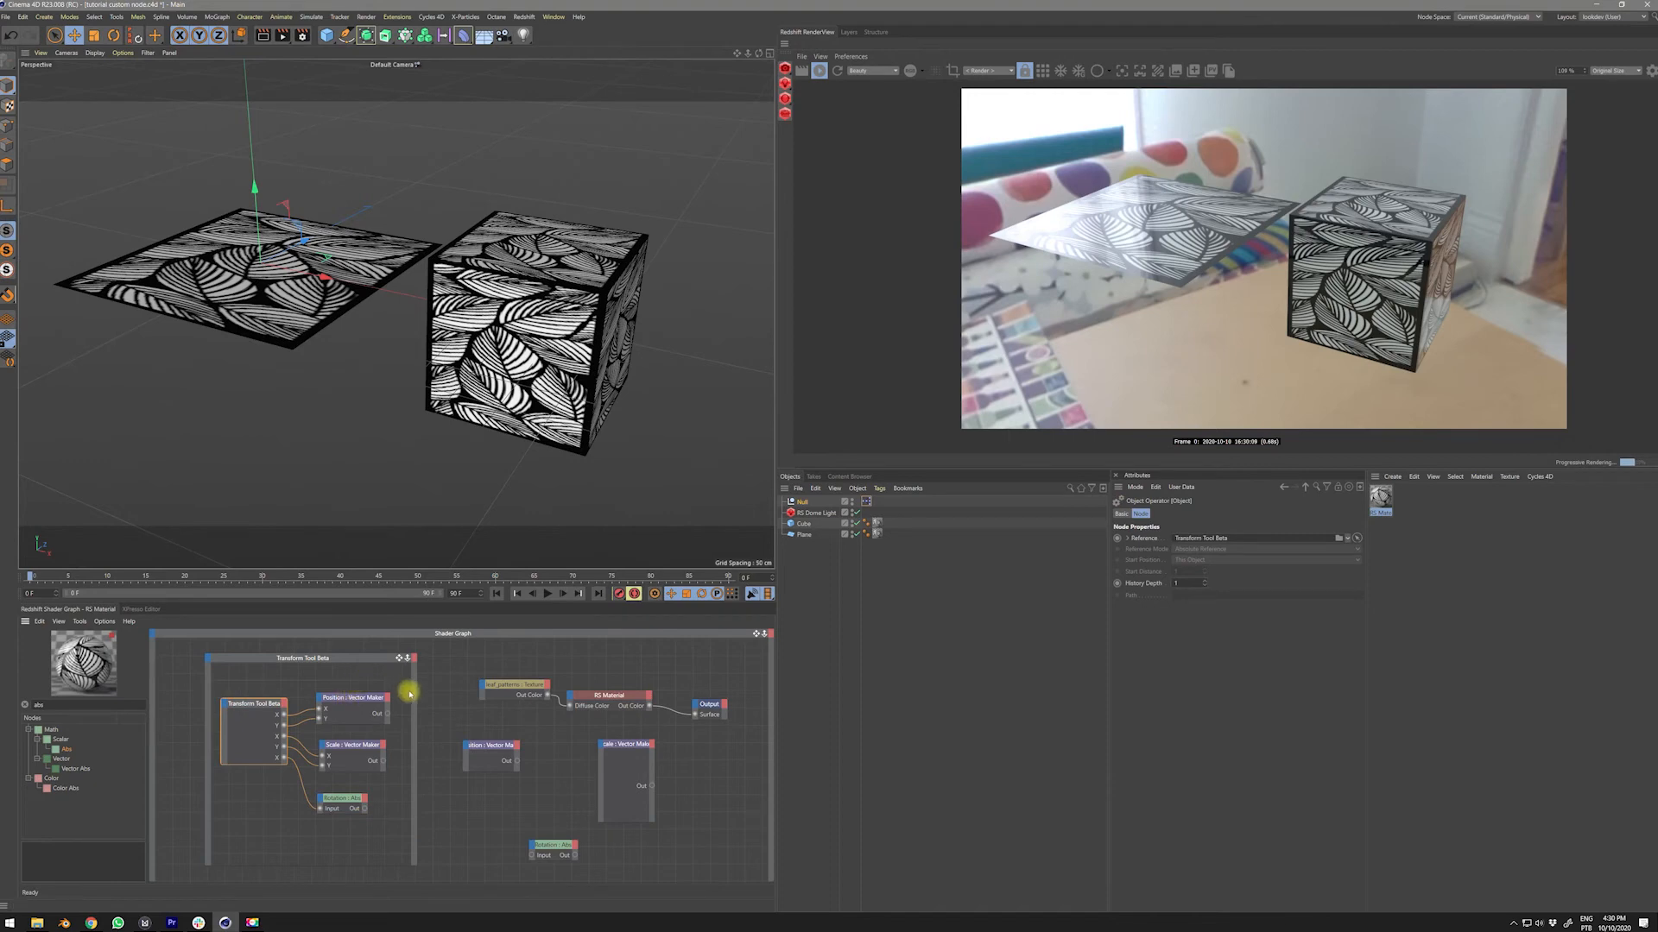
left_click_drag(377, 673, 369, 807)
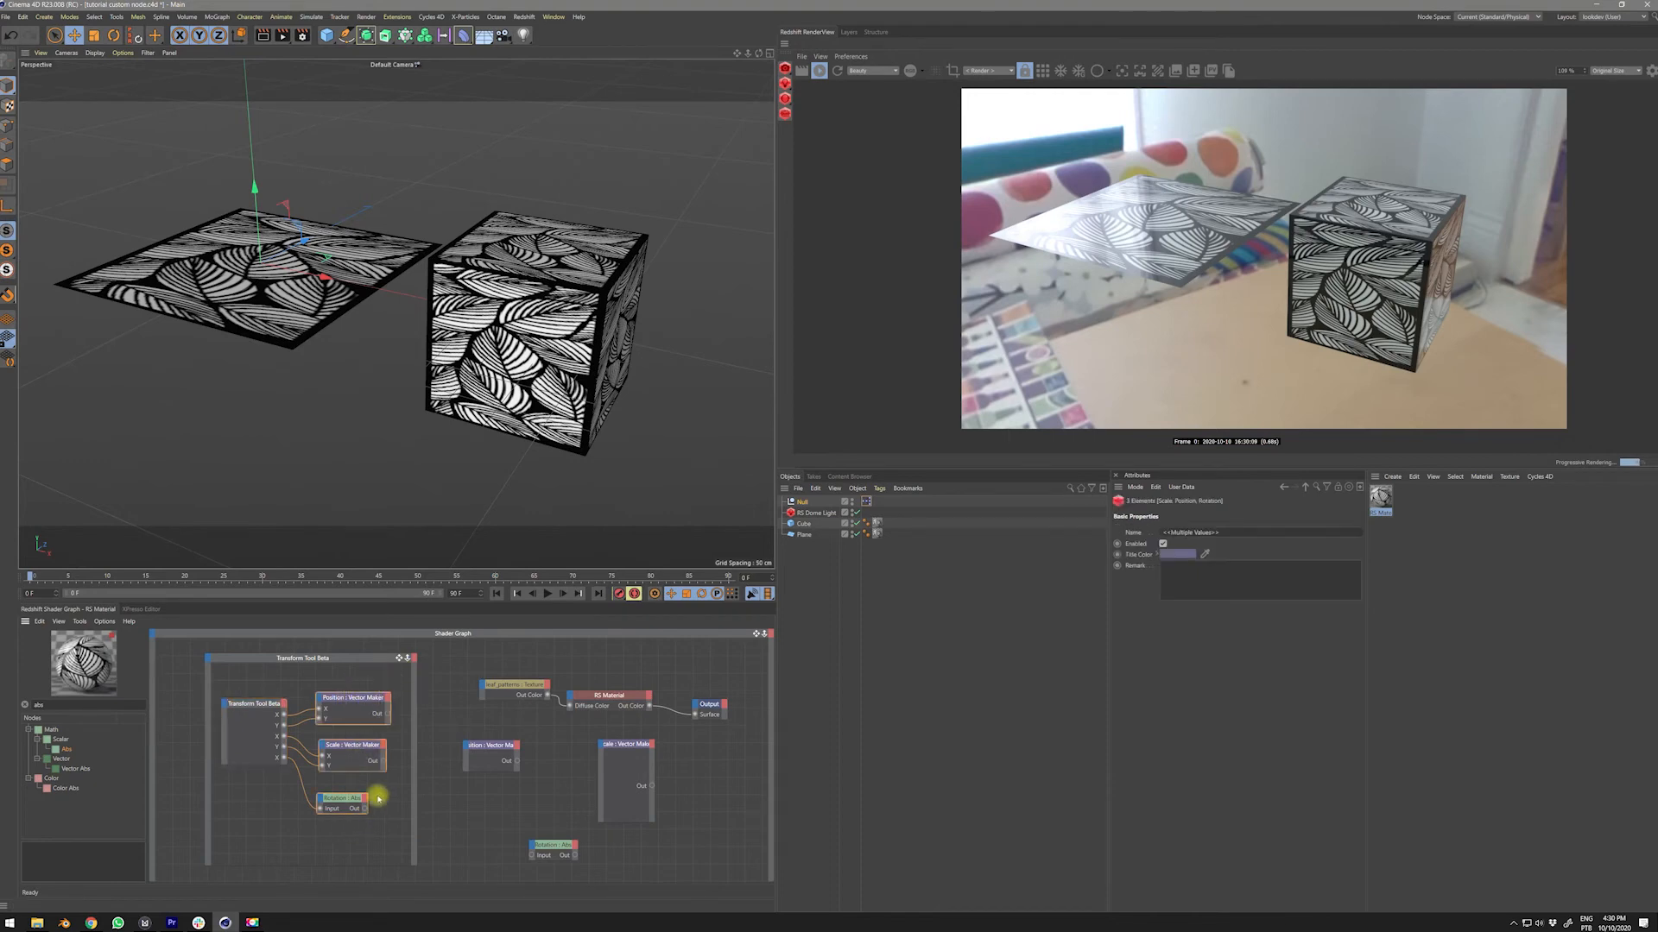
left_click(339, 826)
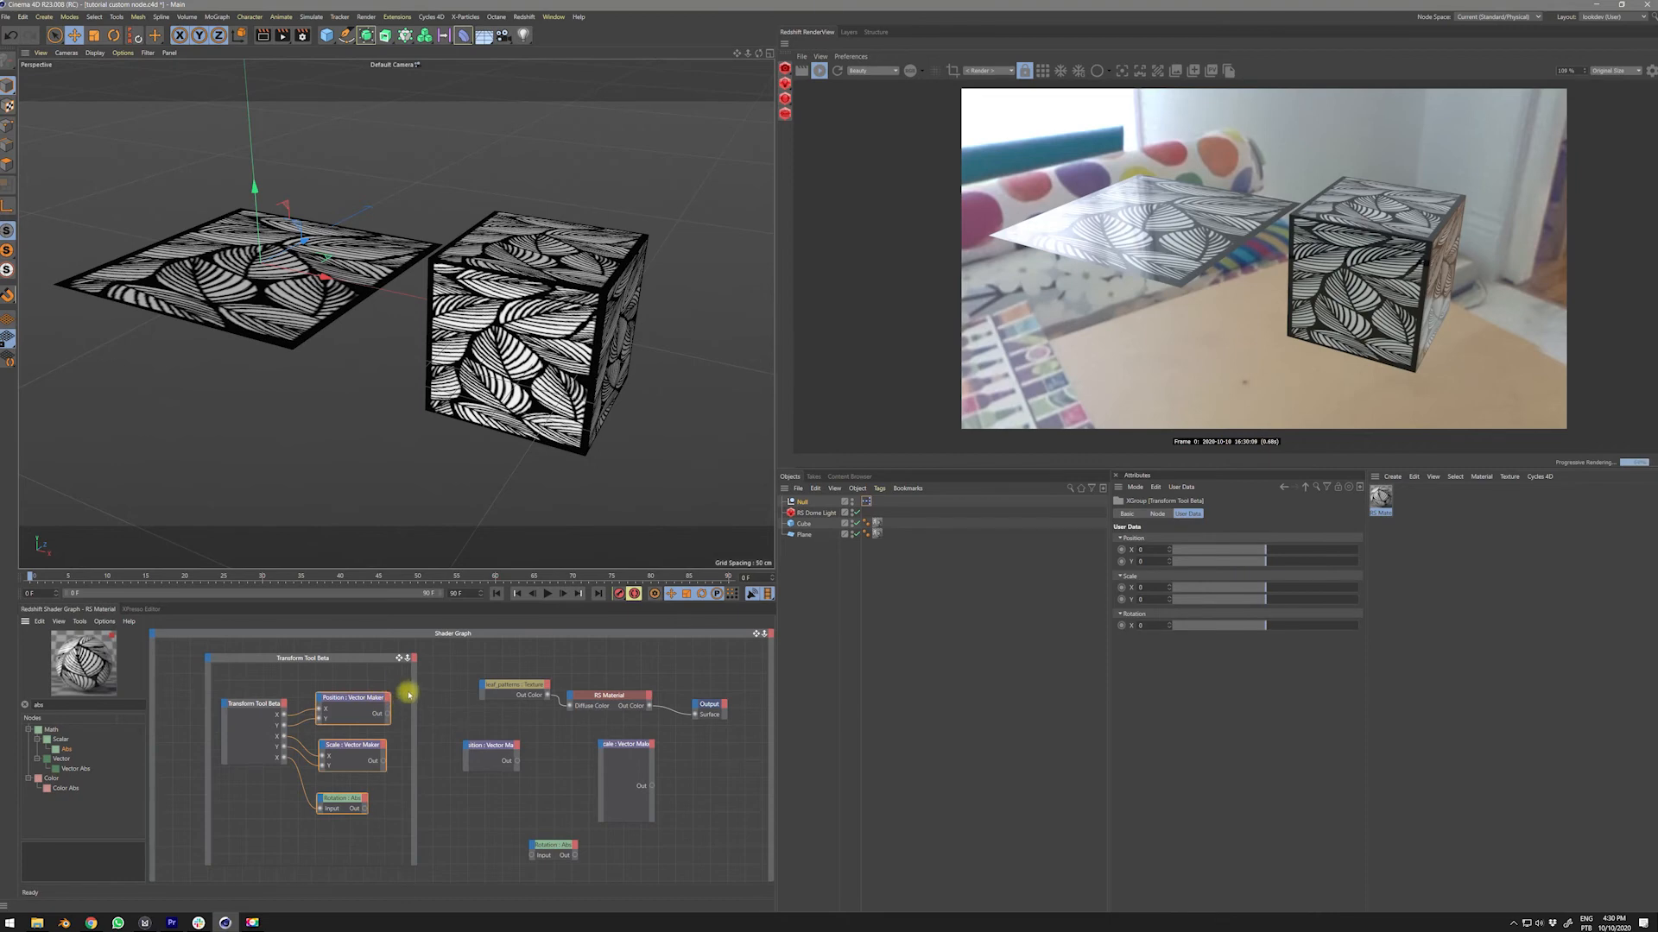
left_click_drag(326, 668, 302, 660)
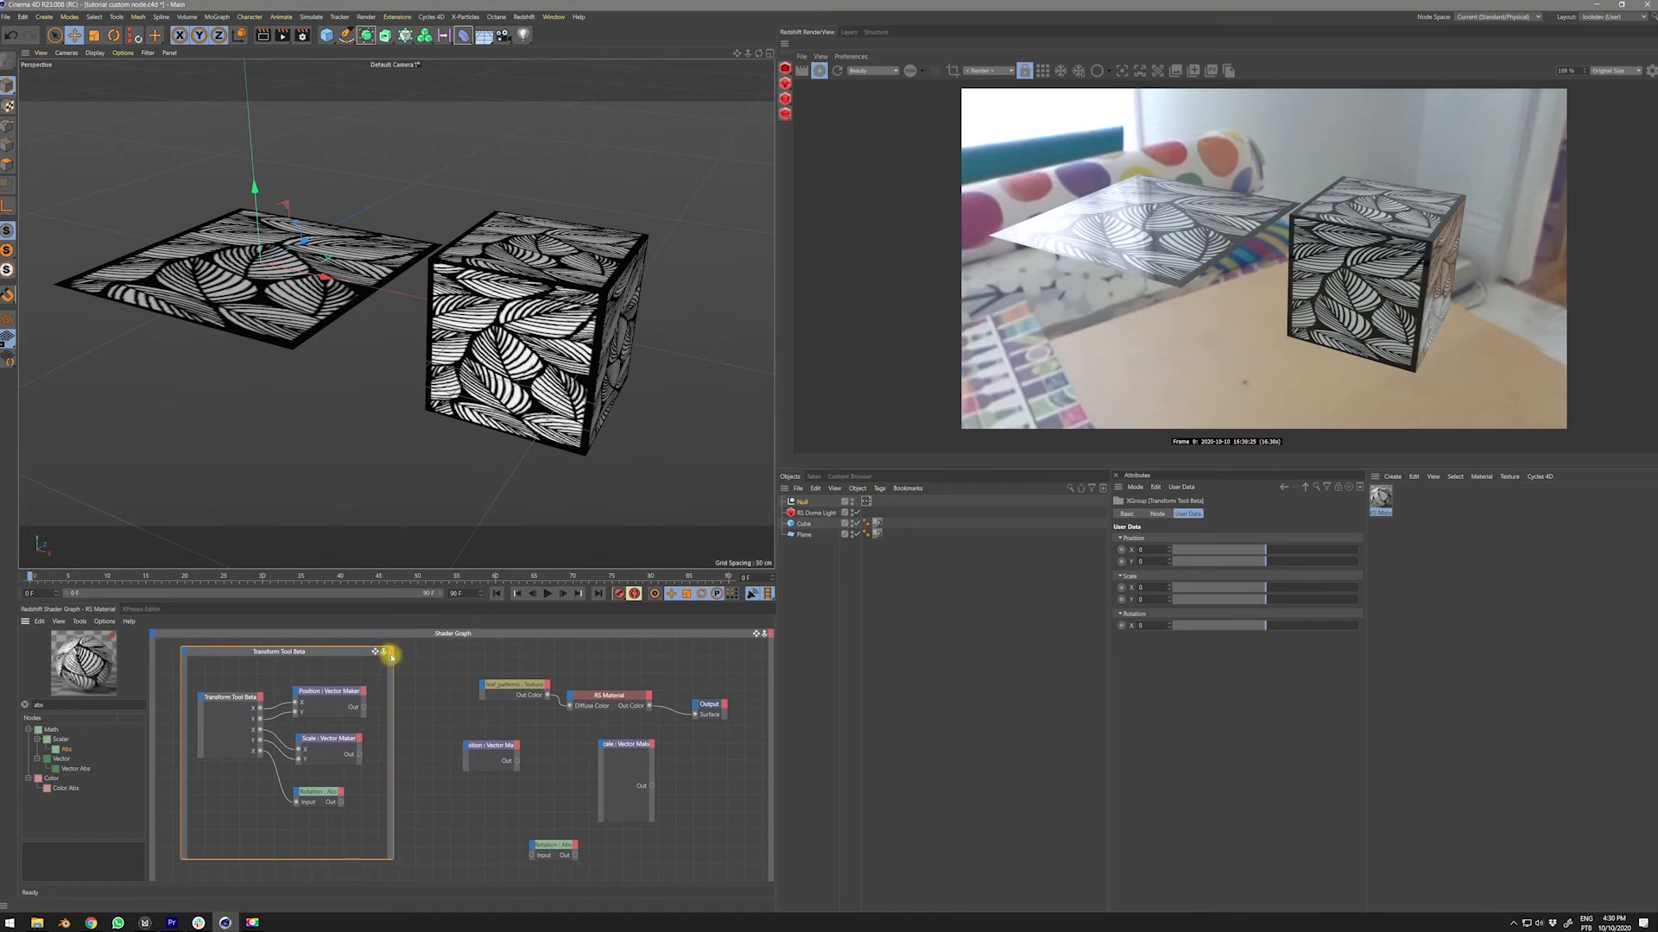
- Add three Real output ports to the Transform Tool Beta group
left_click(384, 654)
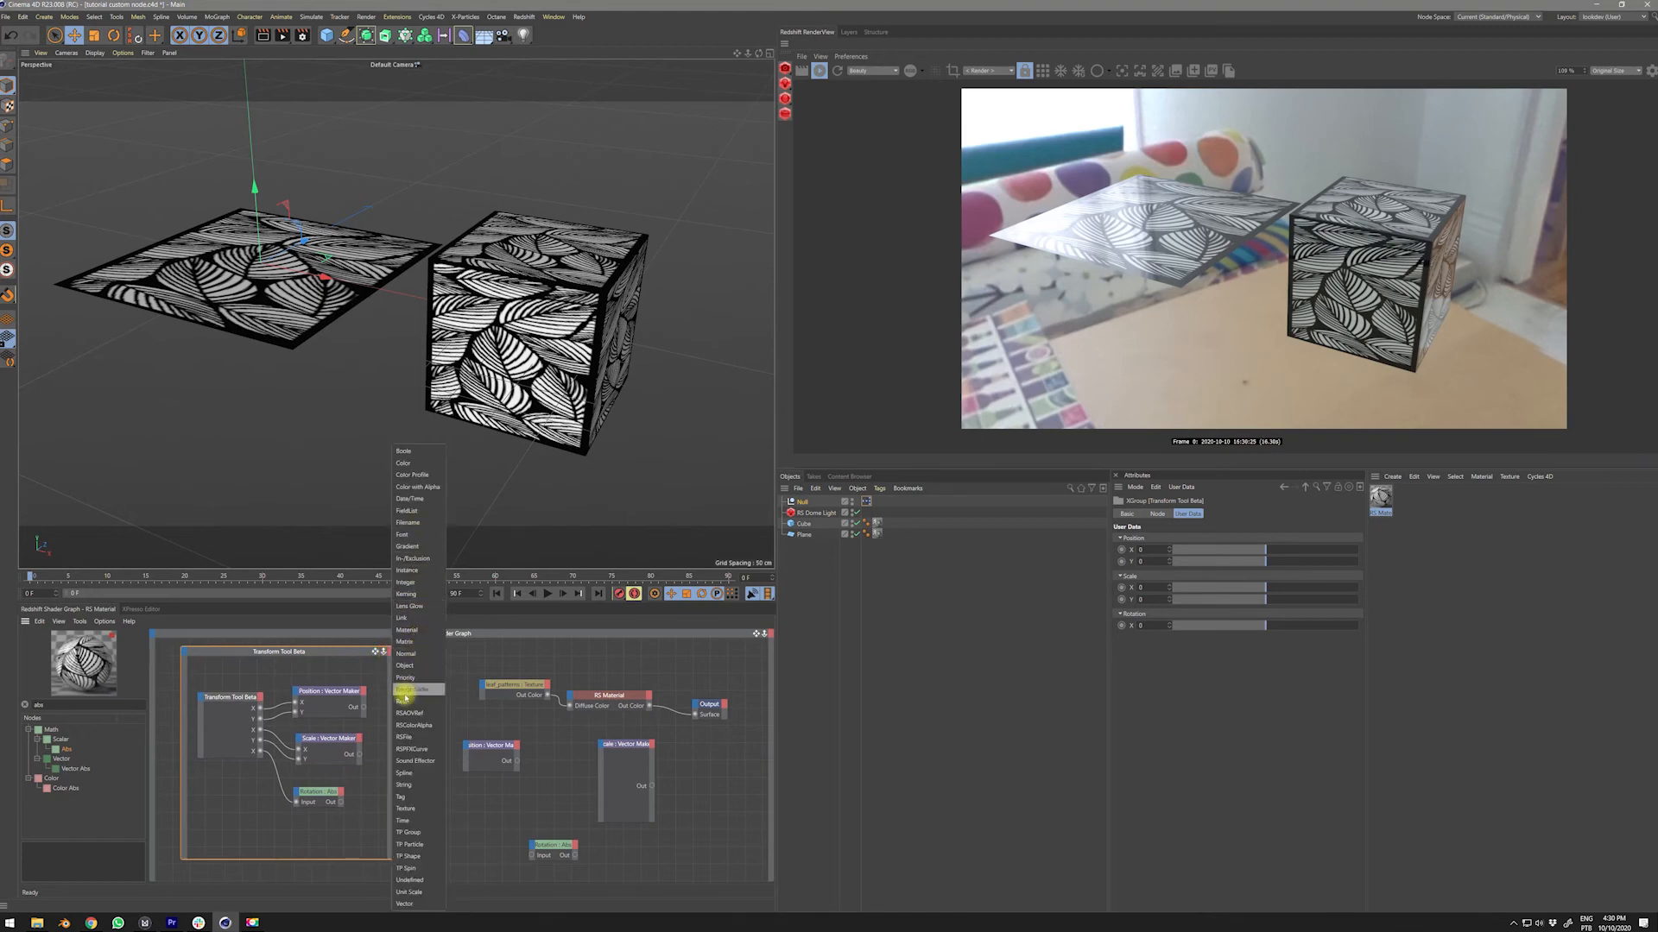
left_click(410, 701)
left_click(386, 653)
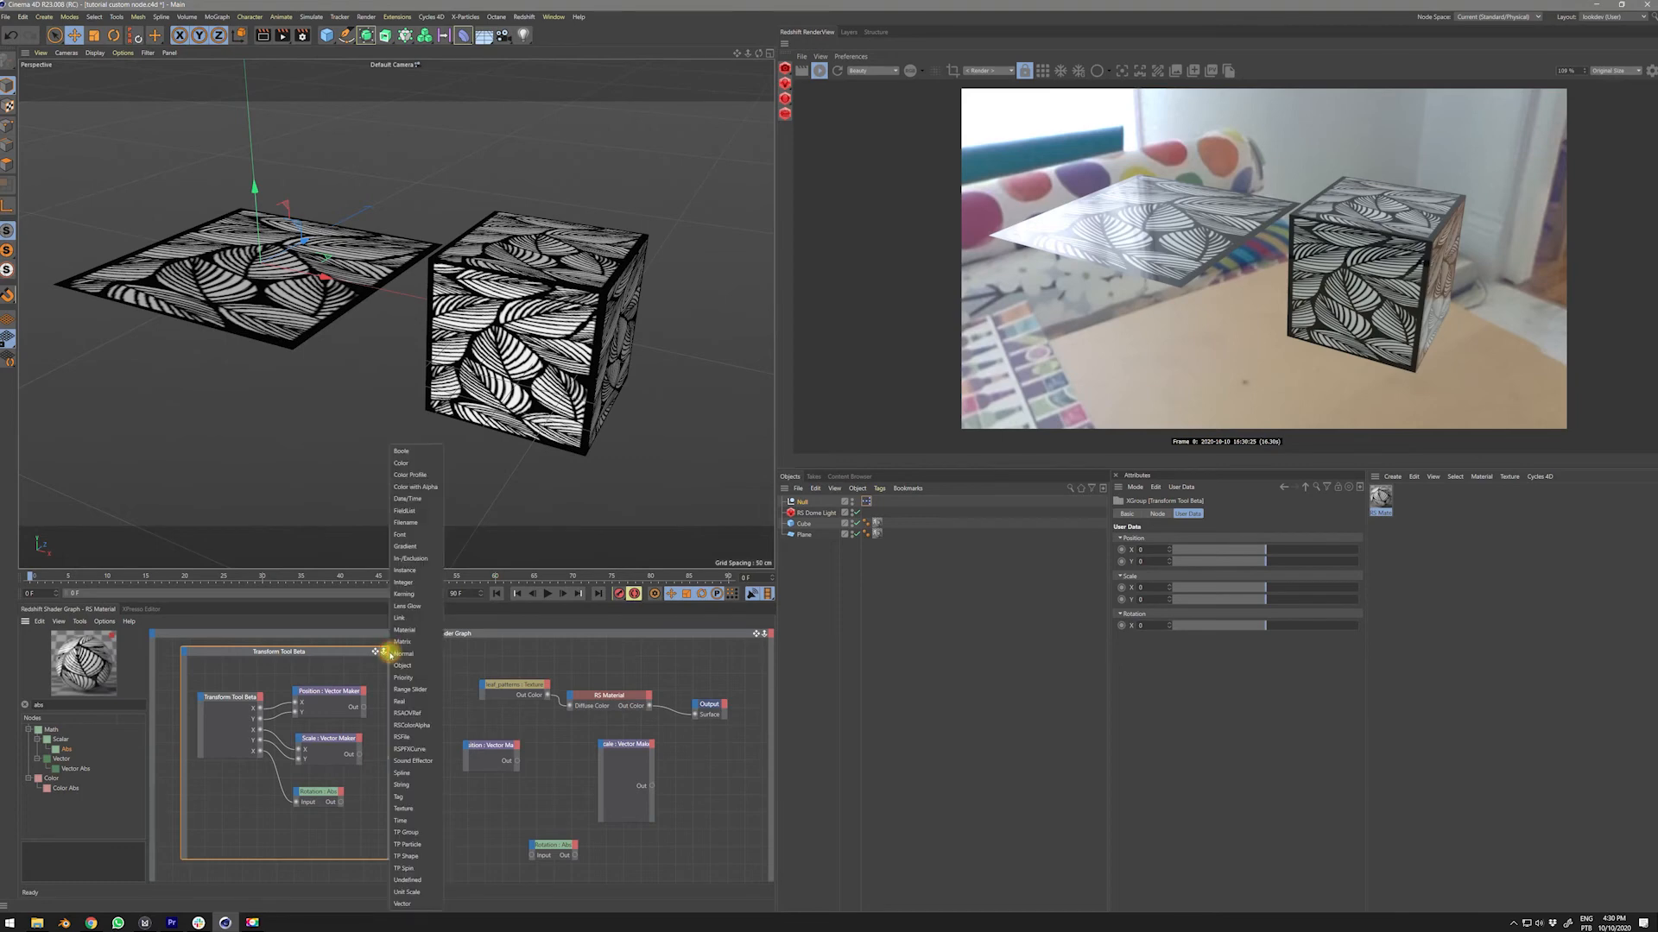
left_click(401, 693)
left_click(390, 654)
left_click(400, 692)
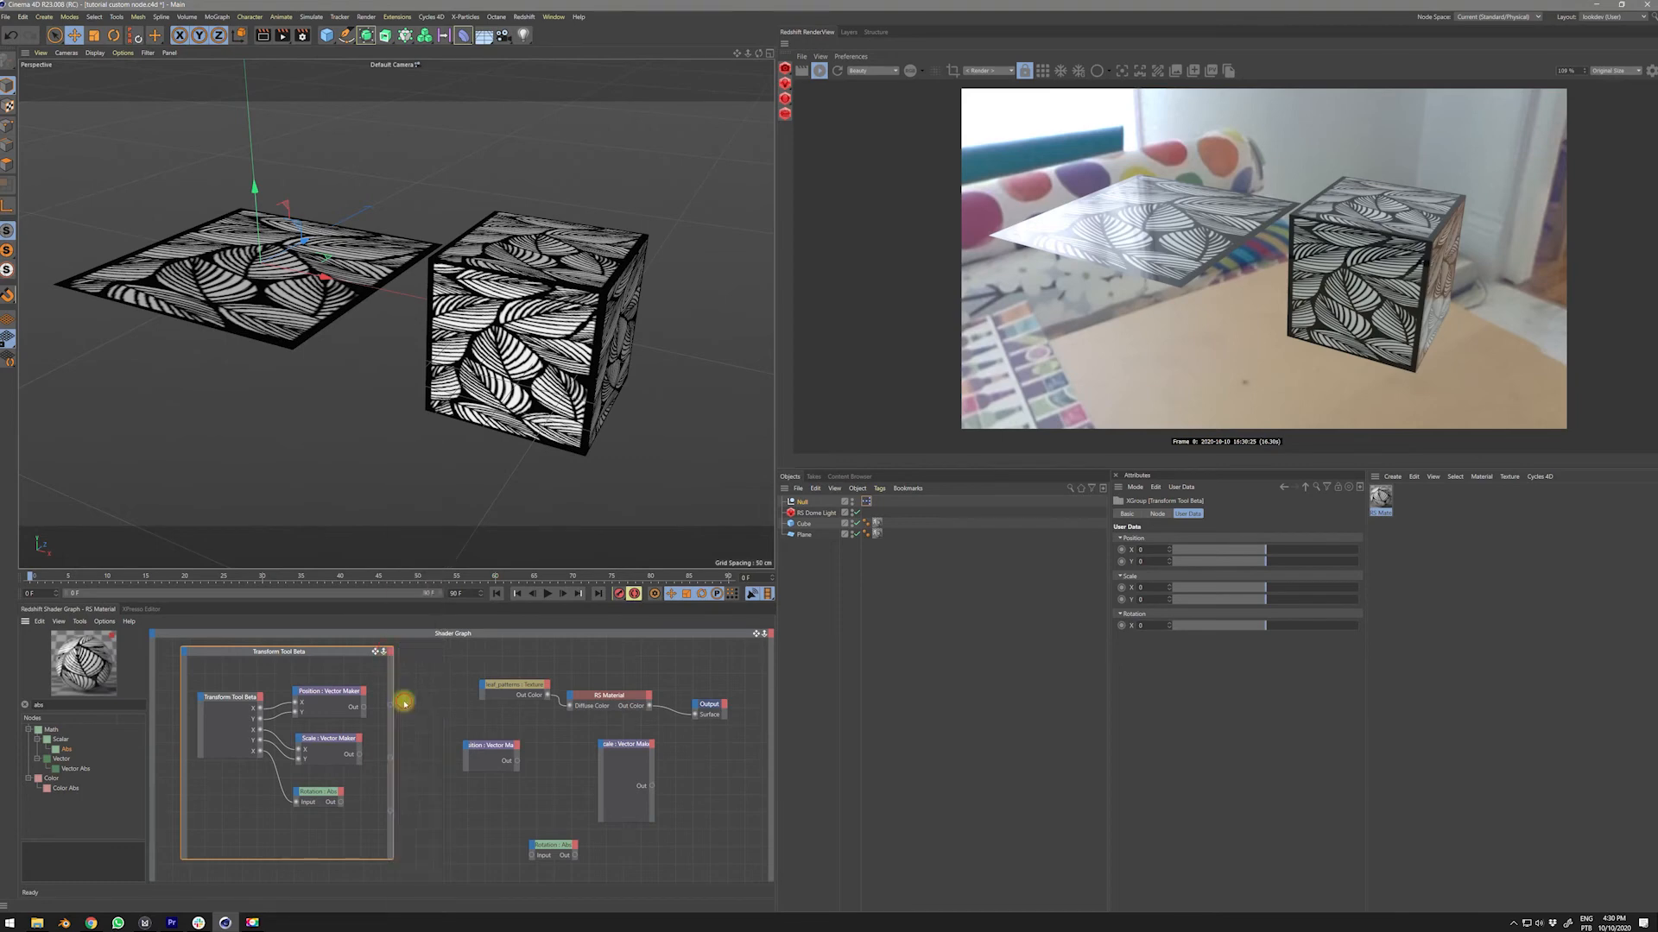
- Connect the inner Position, Scale and Rotation nodes' outputs to the group's first, second and third output ports respectively
left_click_drag(361, 710, 390, 706)
left_click_drag(392, 759, 391, 758)
left_click(345, 805)
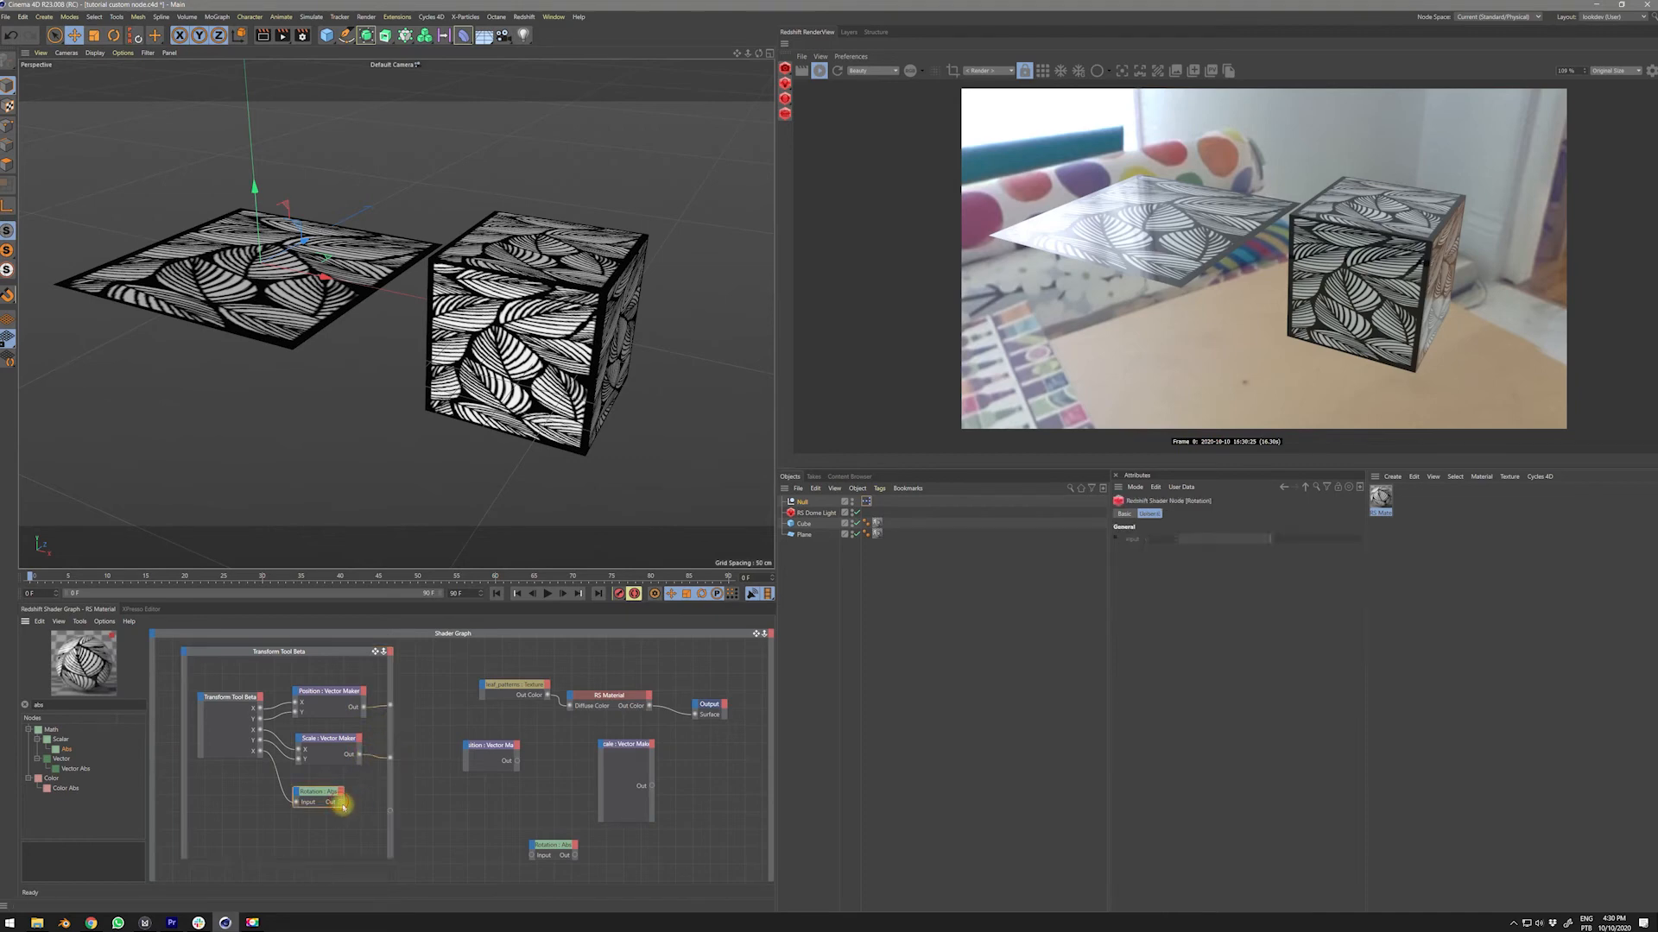
left_click_drag(348, 805, 390, 810)
- Move the Transform Tool Beta group closer to the texture node and tidy the alignment of its inner nodes
mouse_move(316, 653)
left_mouse_down()
mouse_move(344, 644)
mouse_move(332, 663)
left_mouse_up()
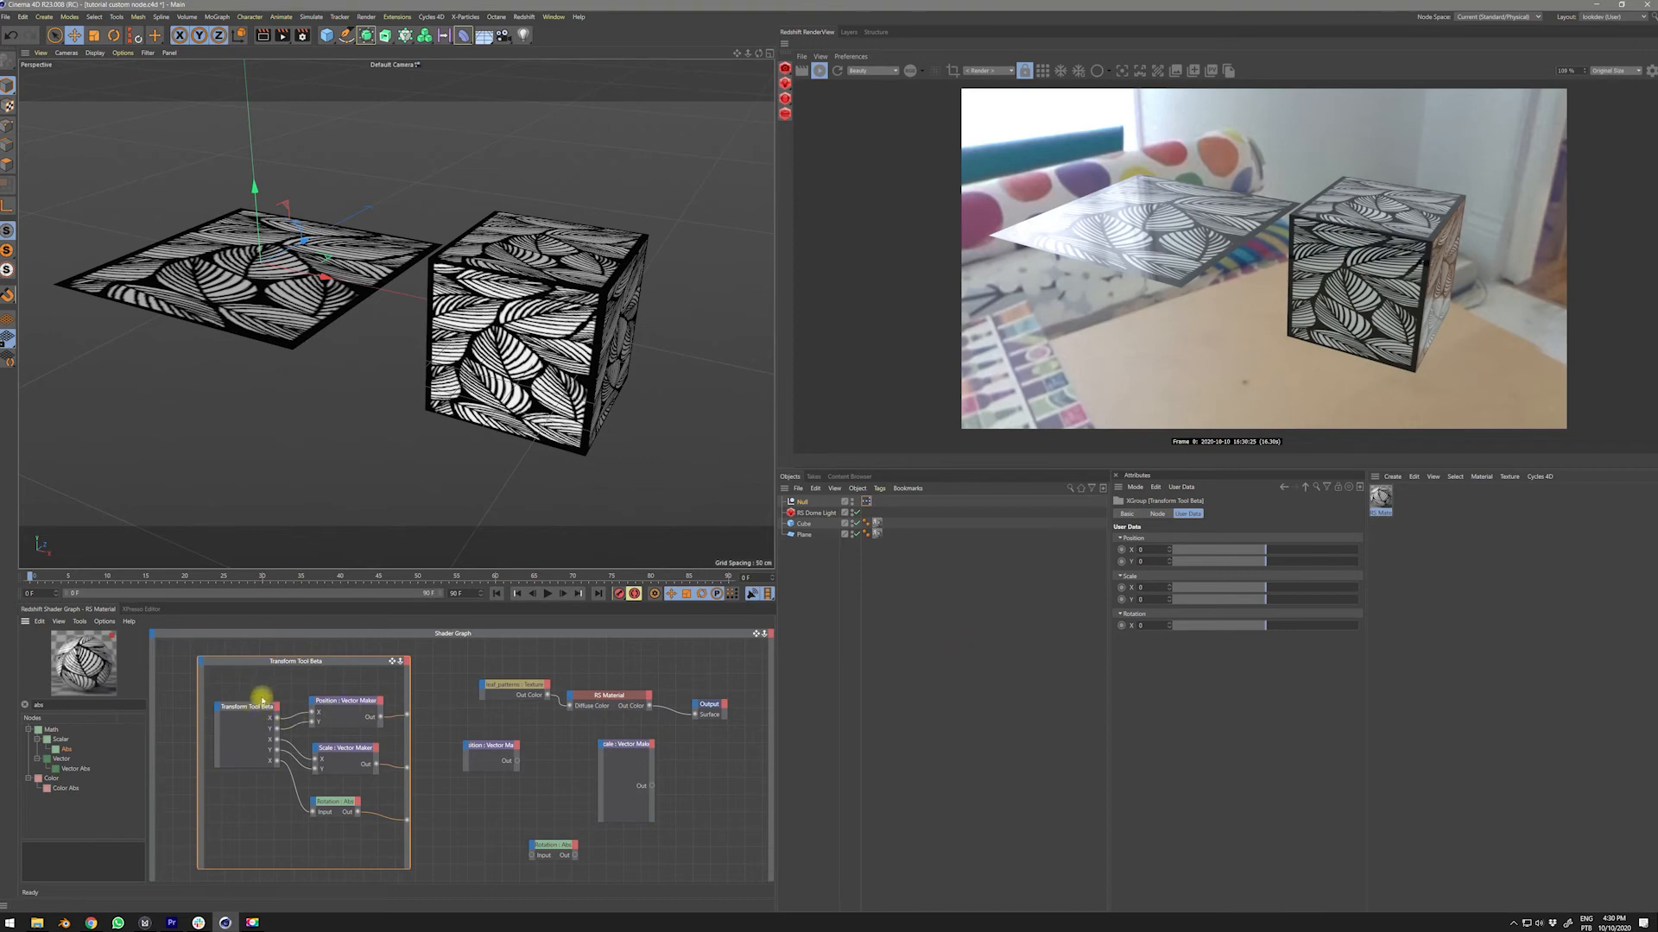
left_click_drag(262, 709, 252, 700)
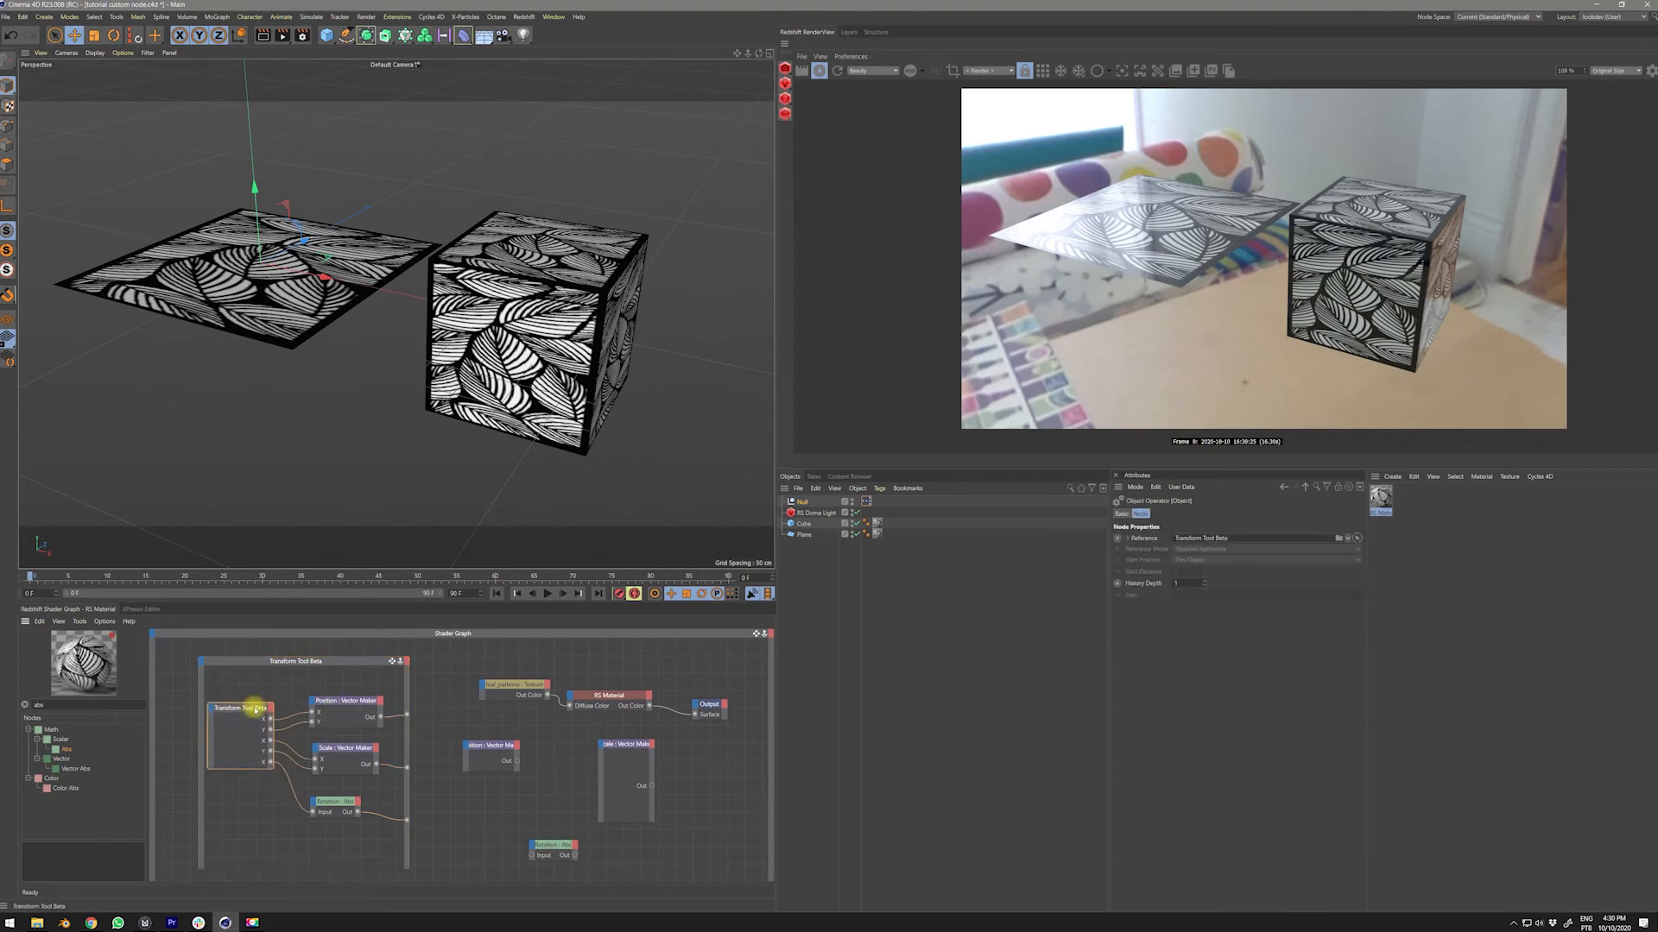
left_click(334, 698)
left_click_drag(341, 757, 333, 751)
left_click(336, 802)
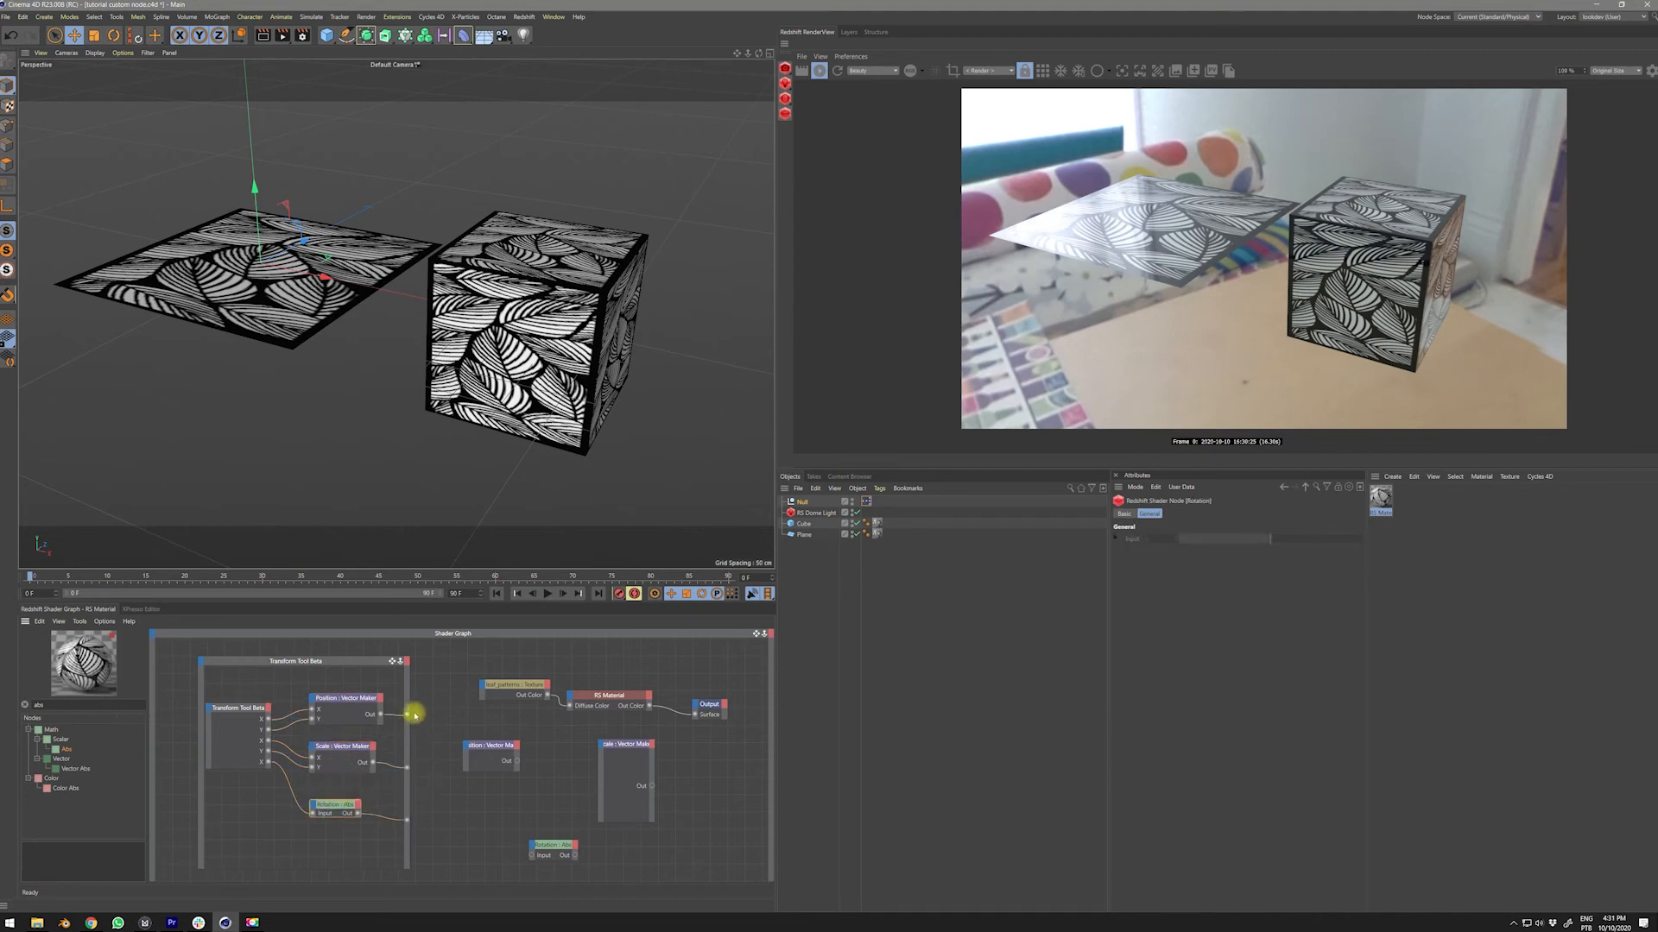
- Connect the group's Position, Scale and Rotation outputs to the texture node's Offset, Scale and Rotate inputs
left_click_drag(414, 713, 483, 688)
mouse_move(505, 716)
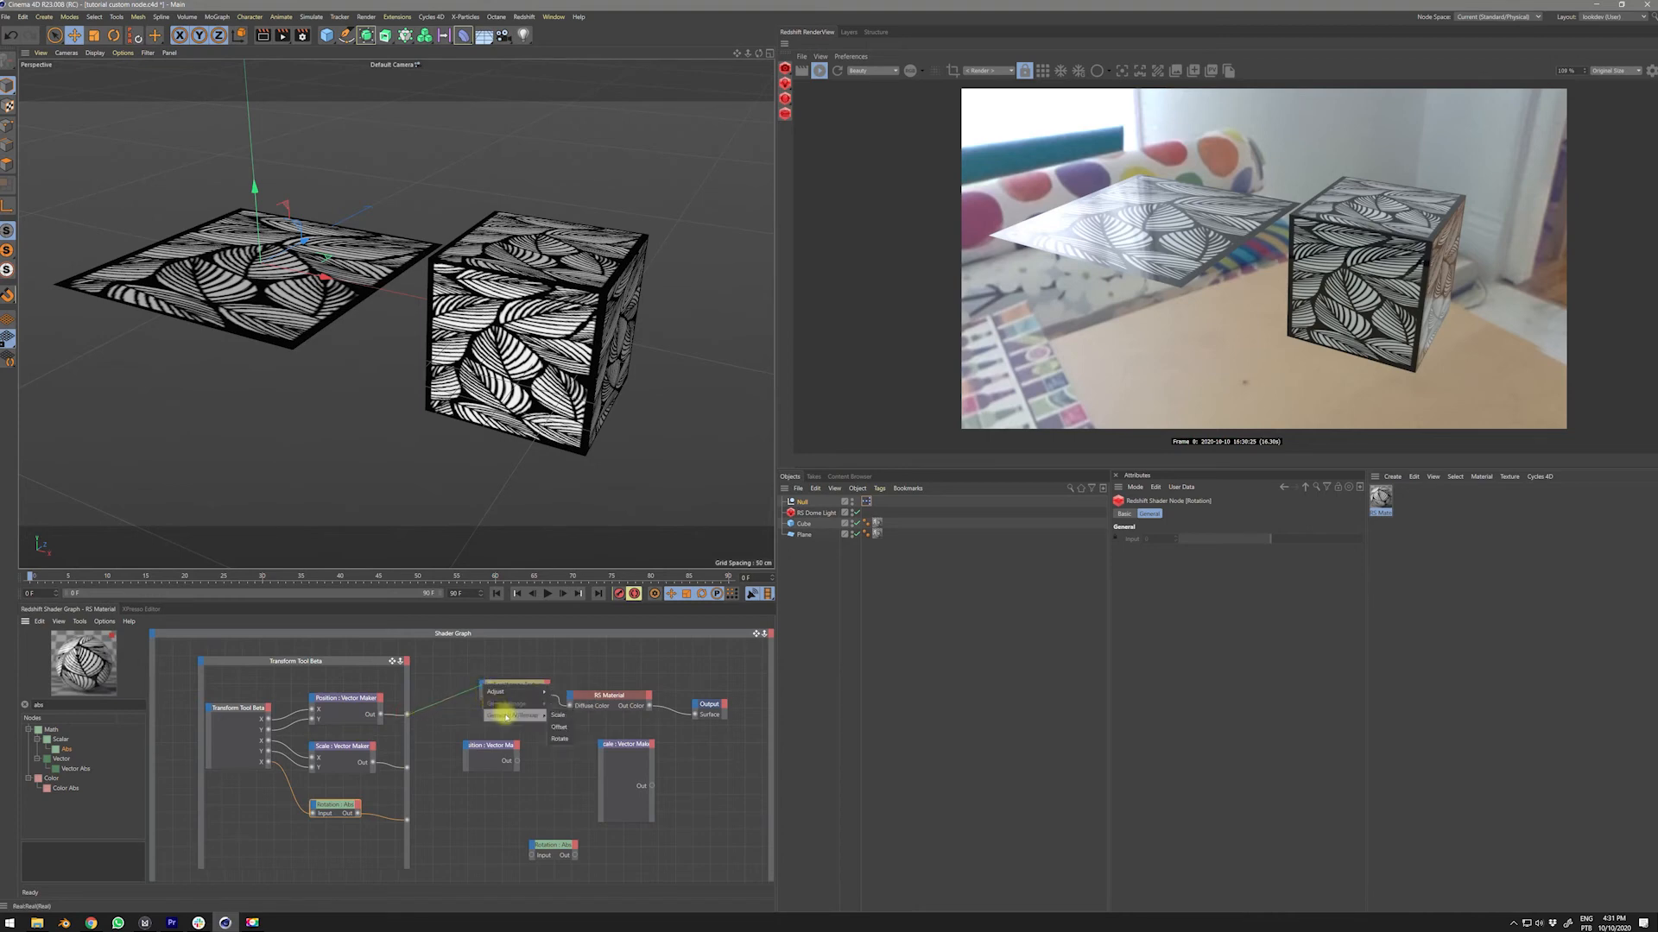
left_click(562, 728)
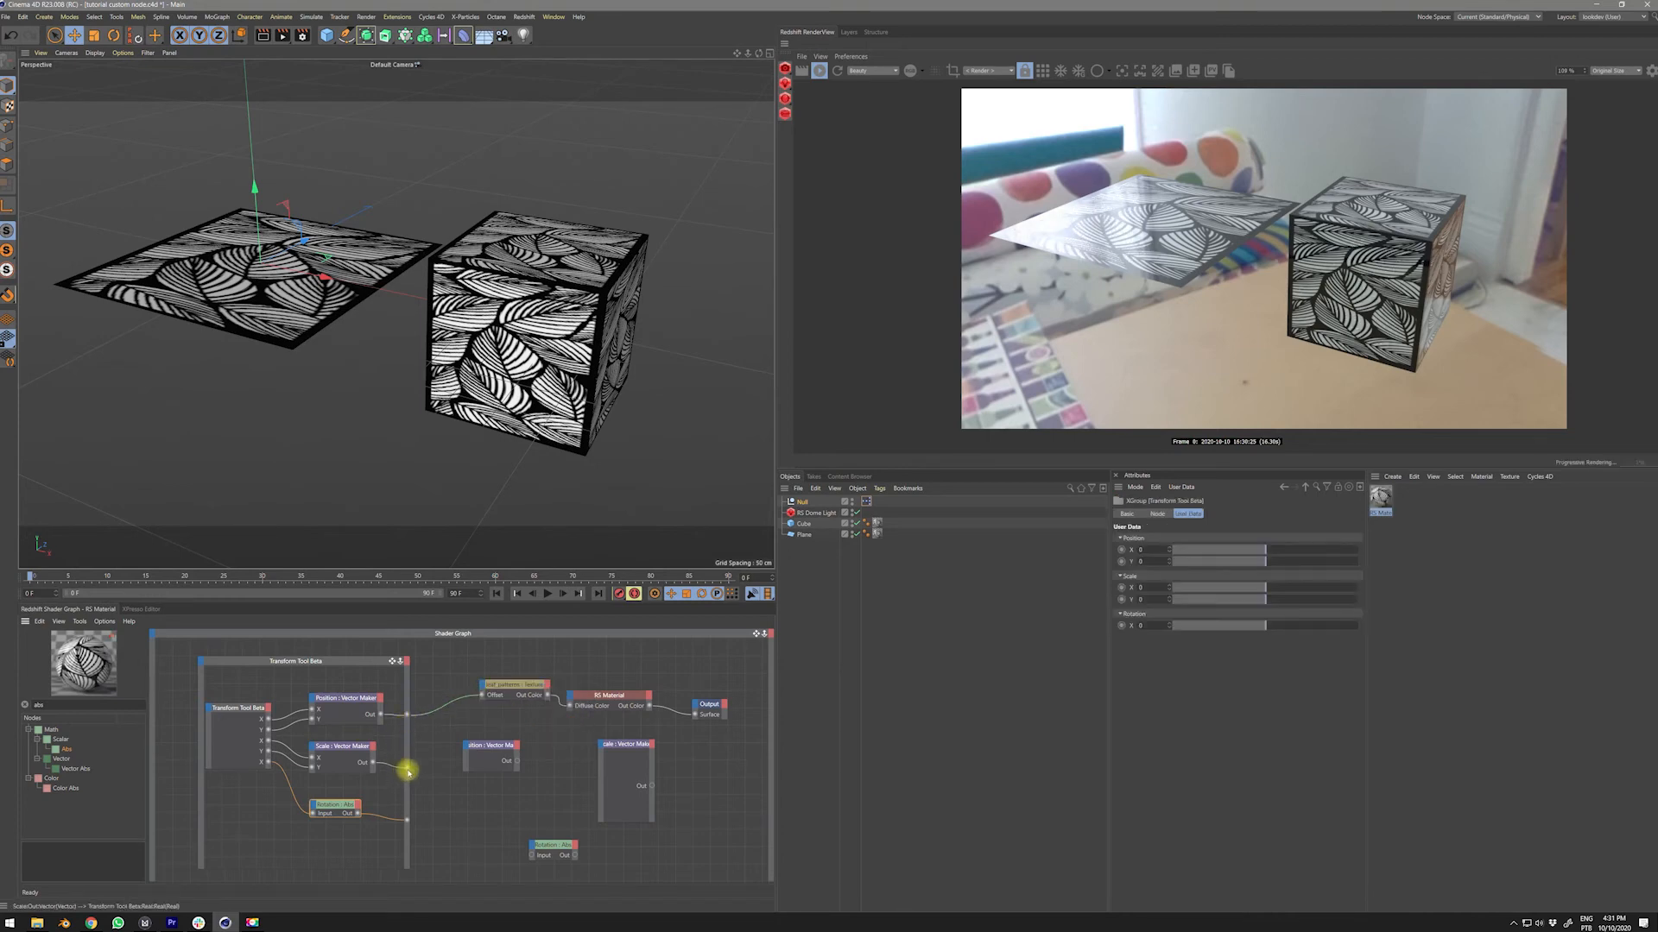
left_click_drag(411, 765, 484, 686)
left_click(556, 726)
left_click_drag(406, 820, 521, 773)
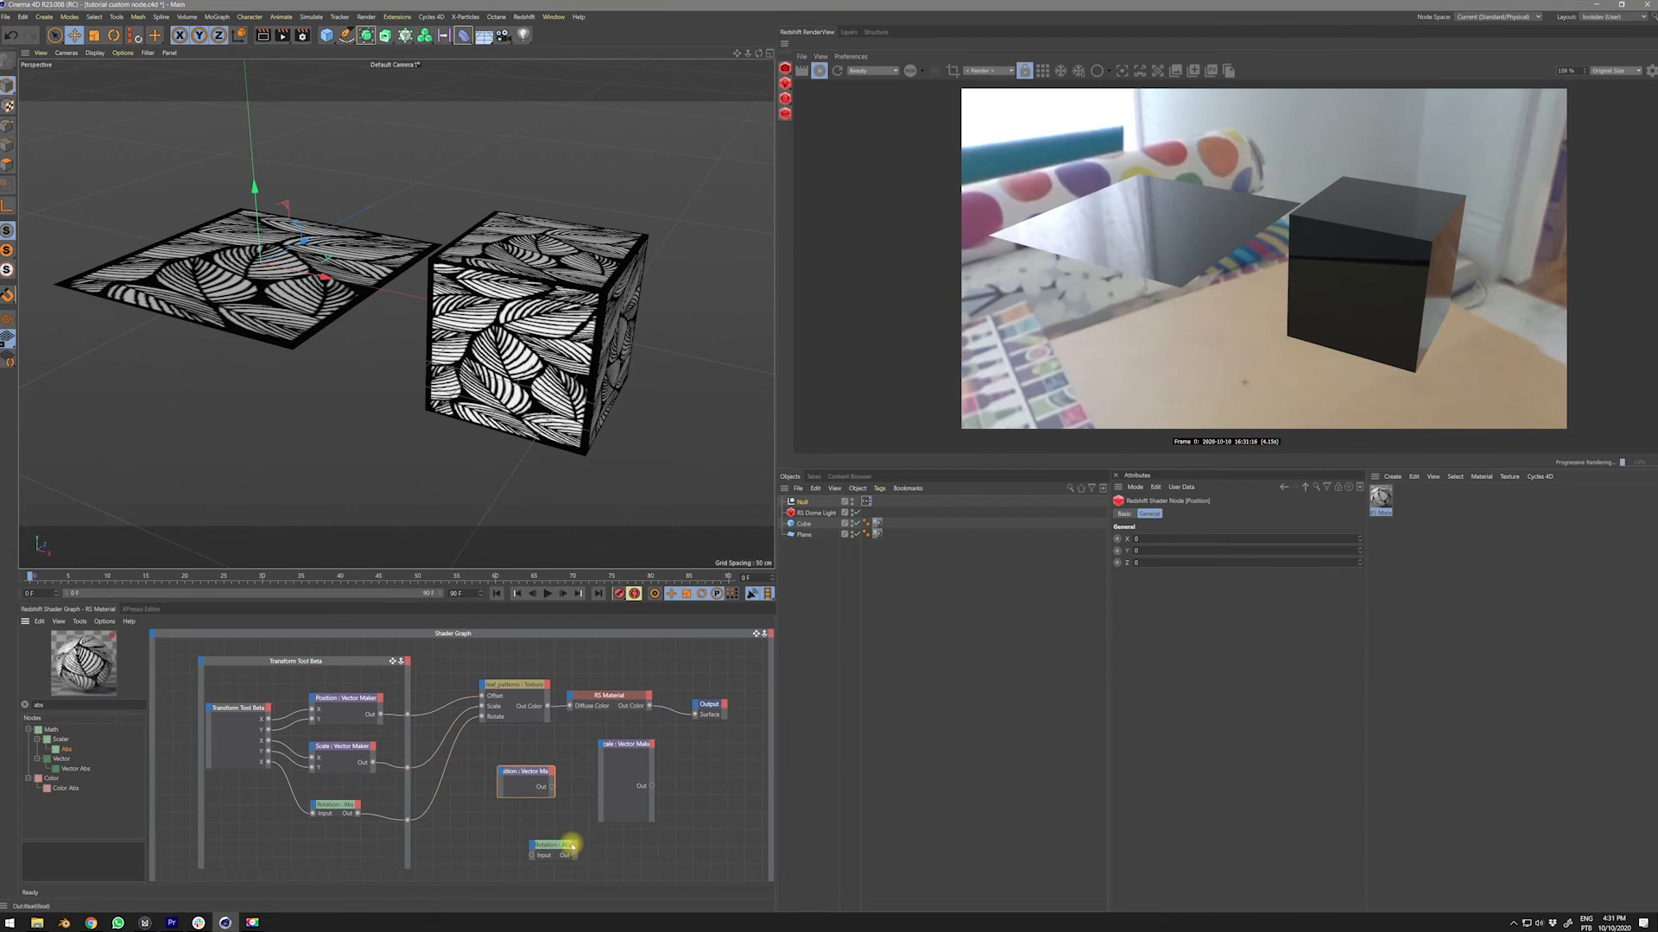
- Set the Transform Tool Beta group's Scale X and Scale Y user data to 1
left_click(518, 688)
left_click(346, 753)
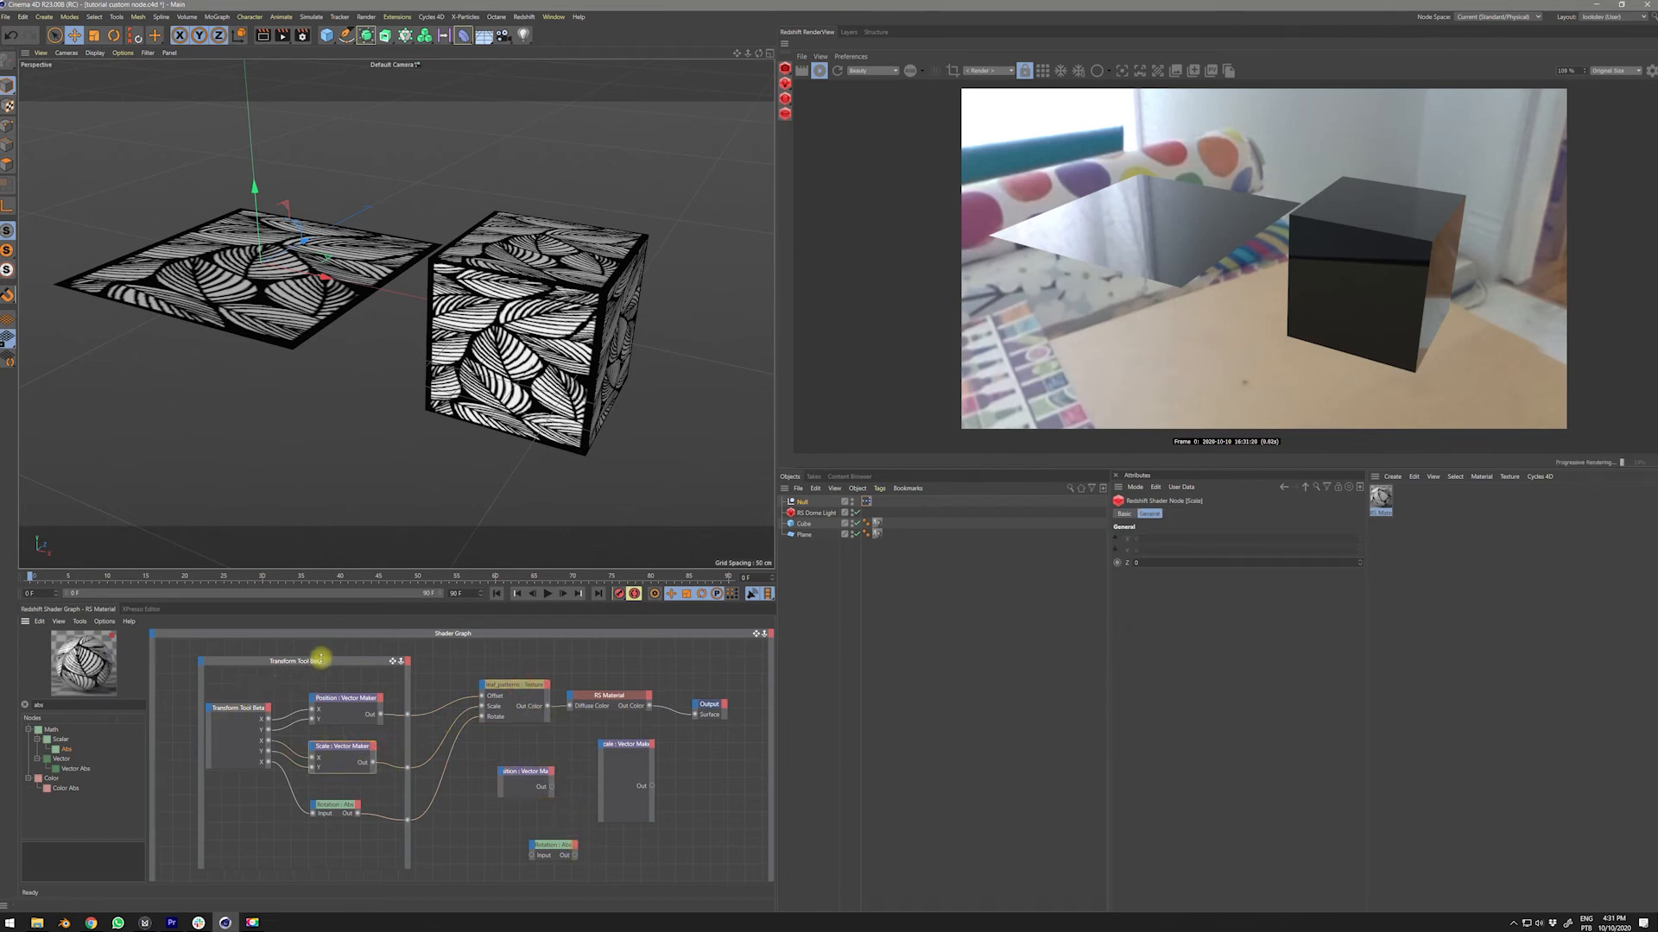
left_click(320, 662)
left_click(1152, 588)
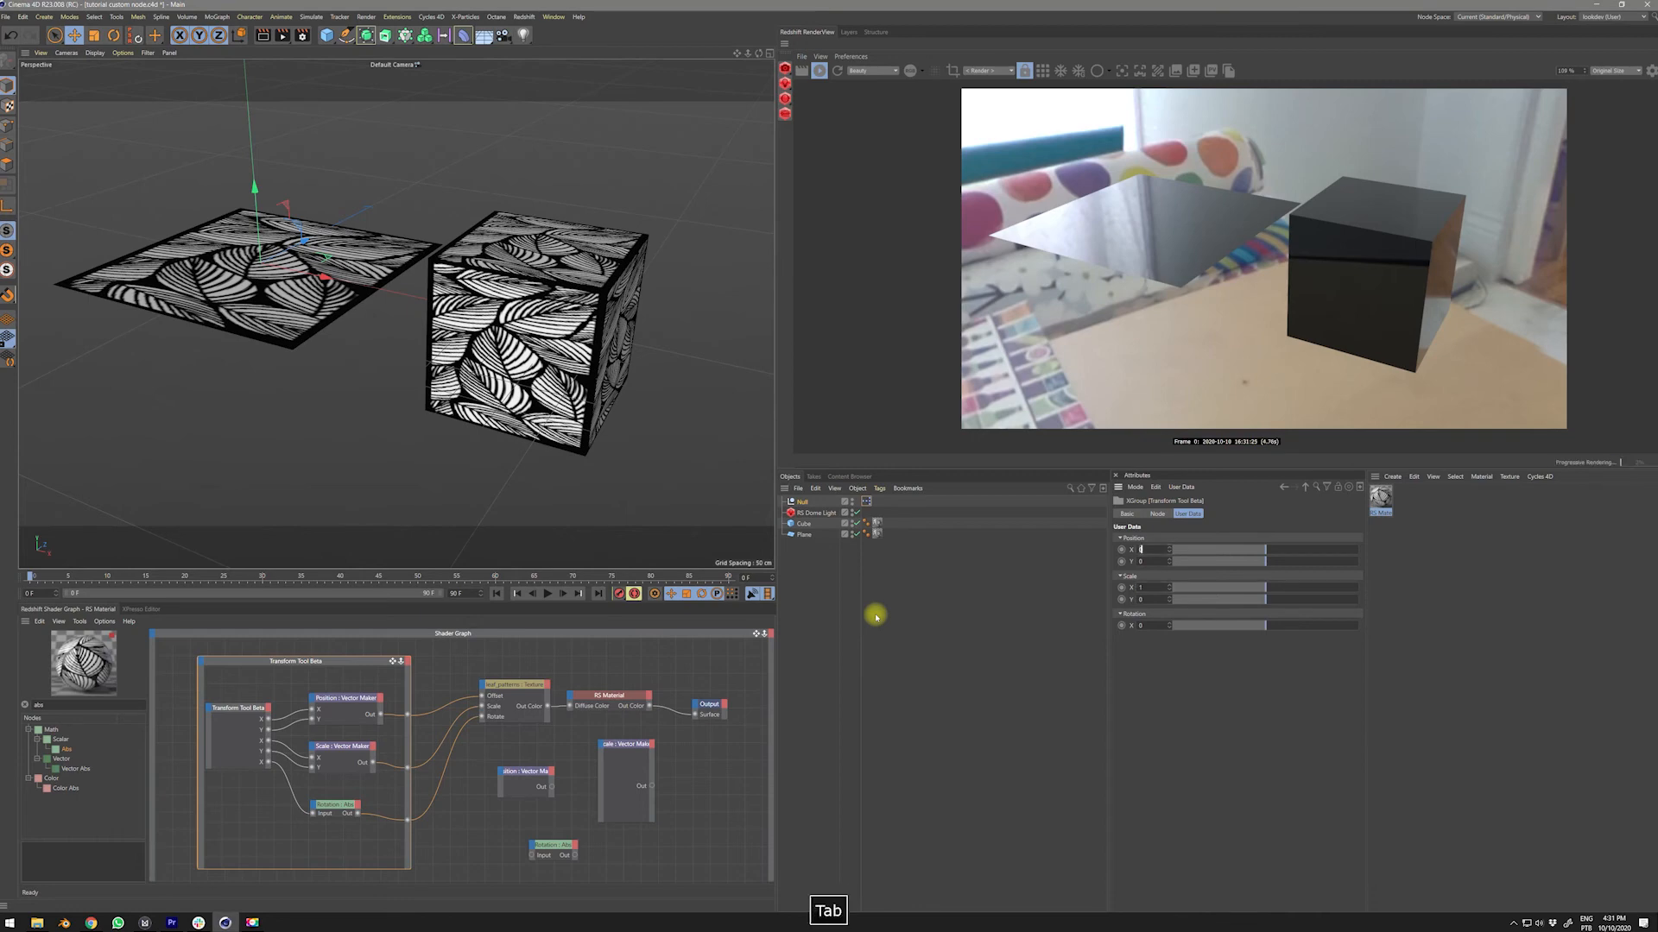
left_click(1141, 599)
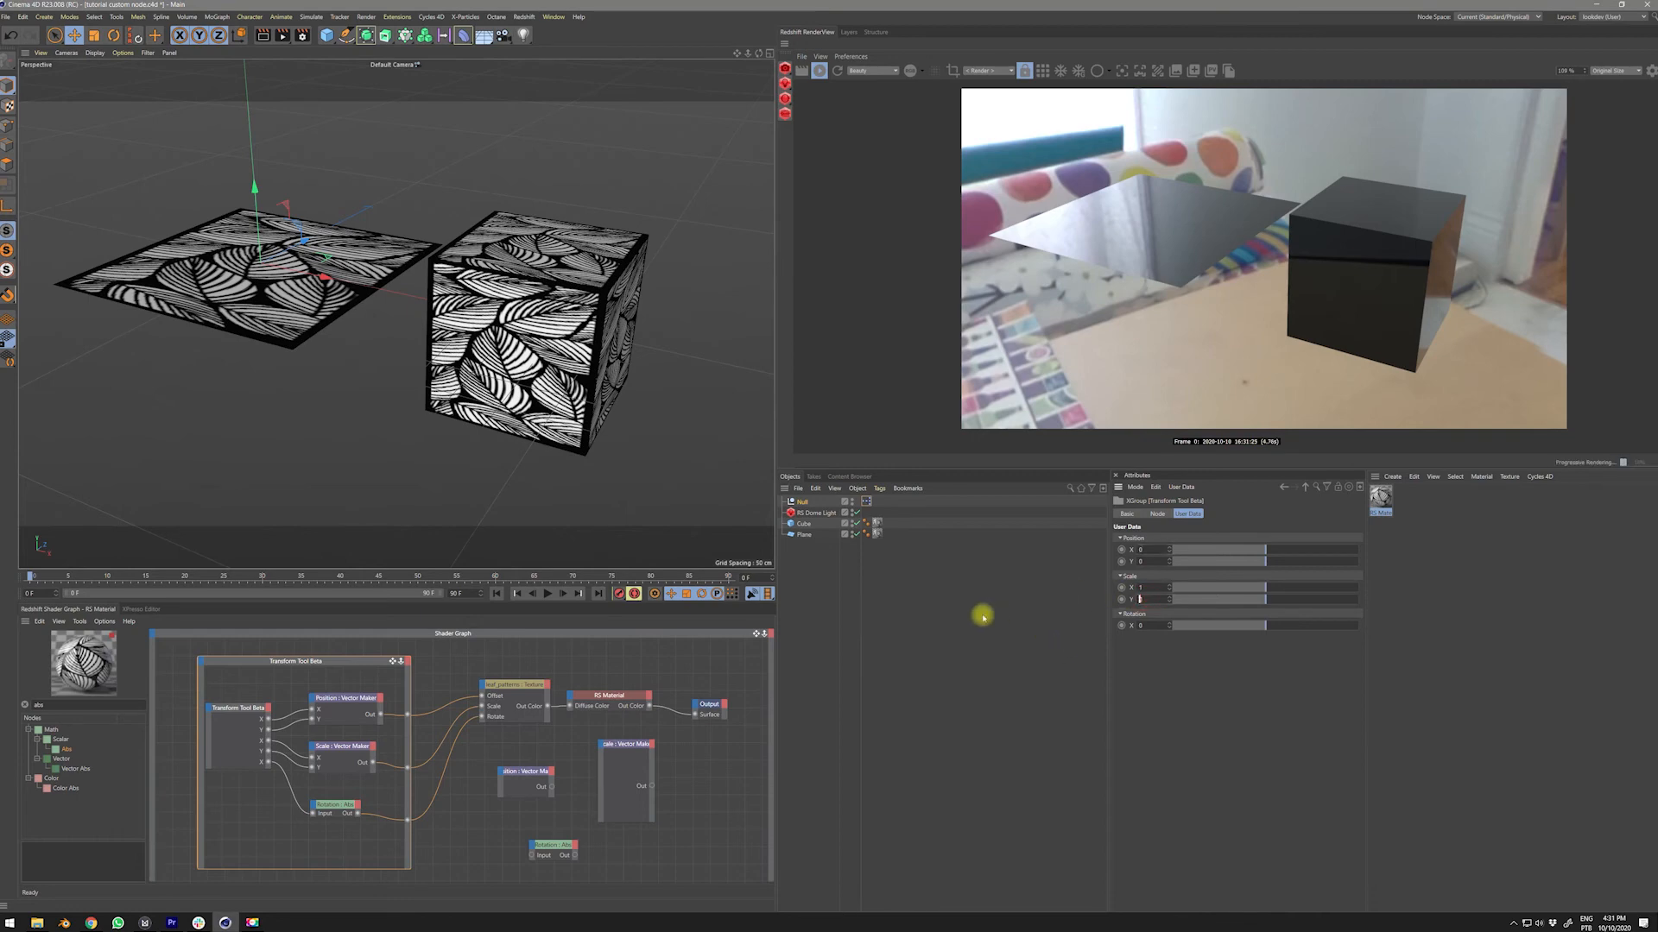
type("1")
key("Return")
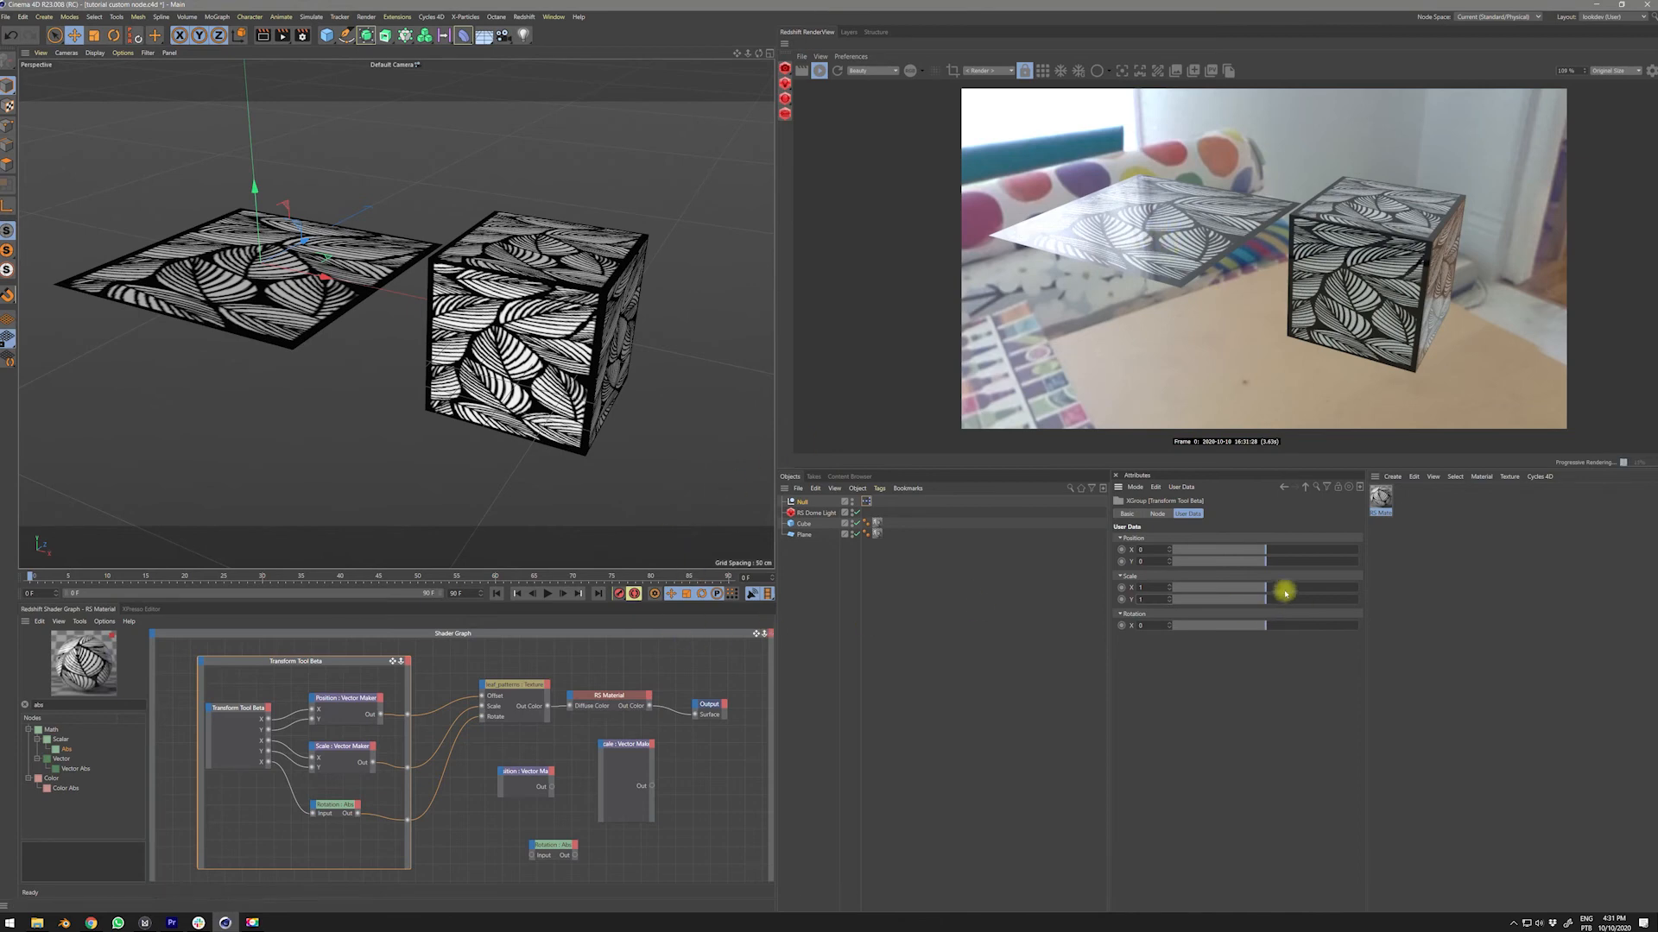
left_click_drag(1267, 587, 1360, 586)
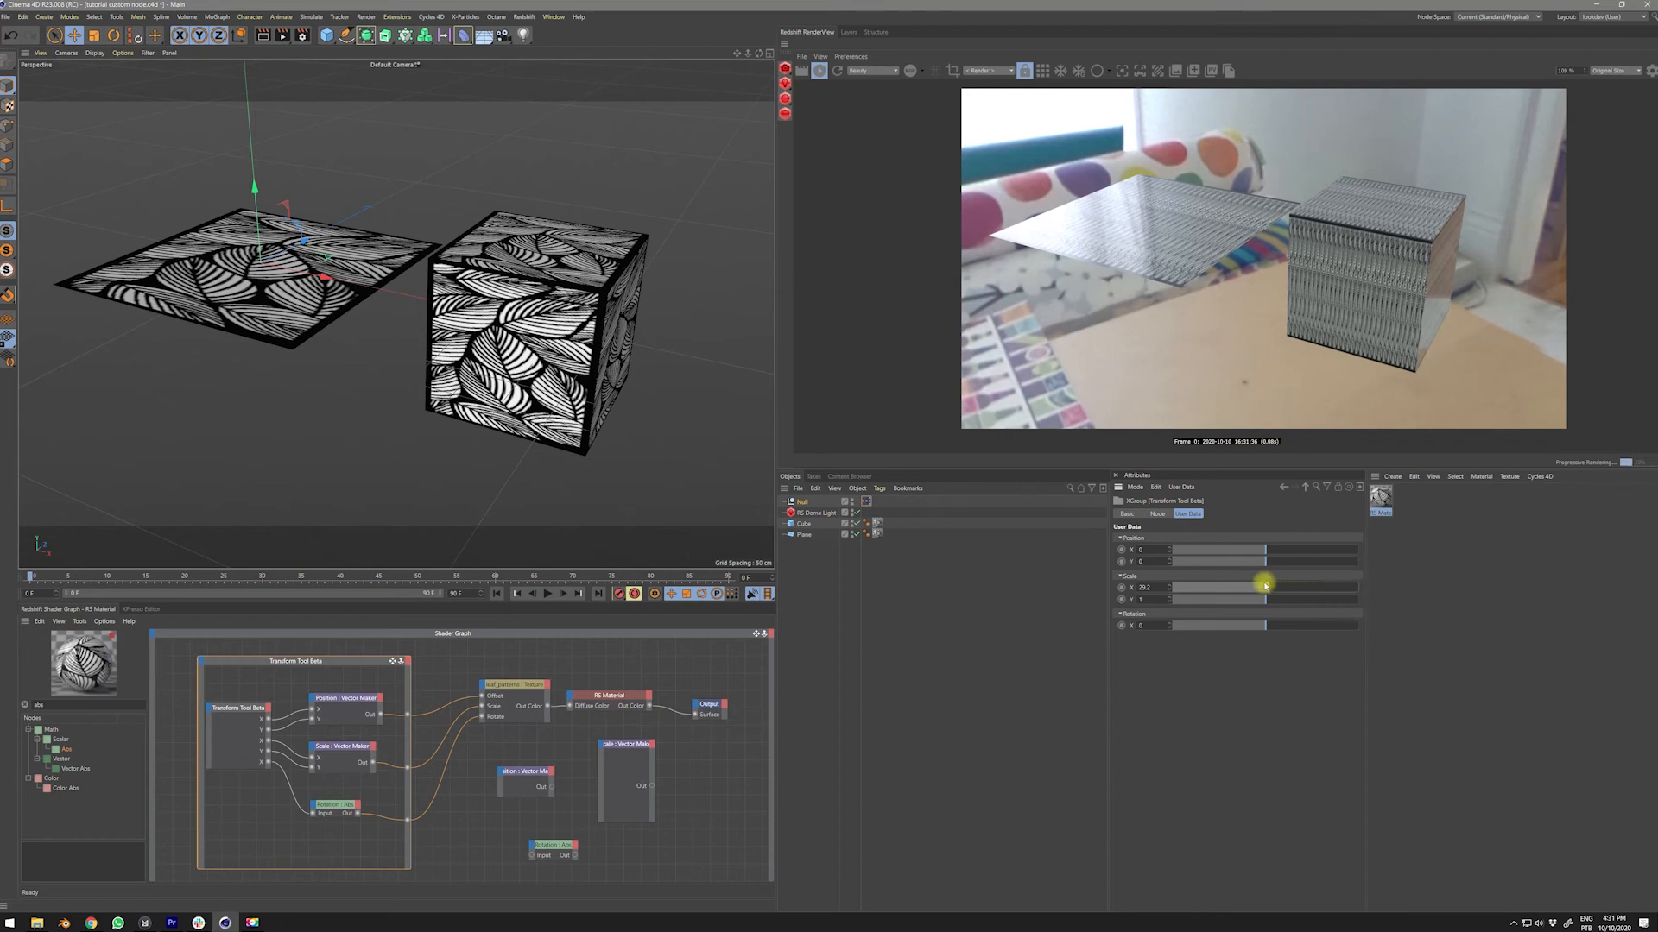
key("ctrl+z")
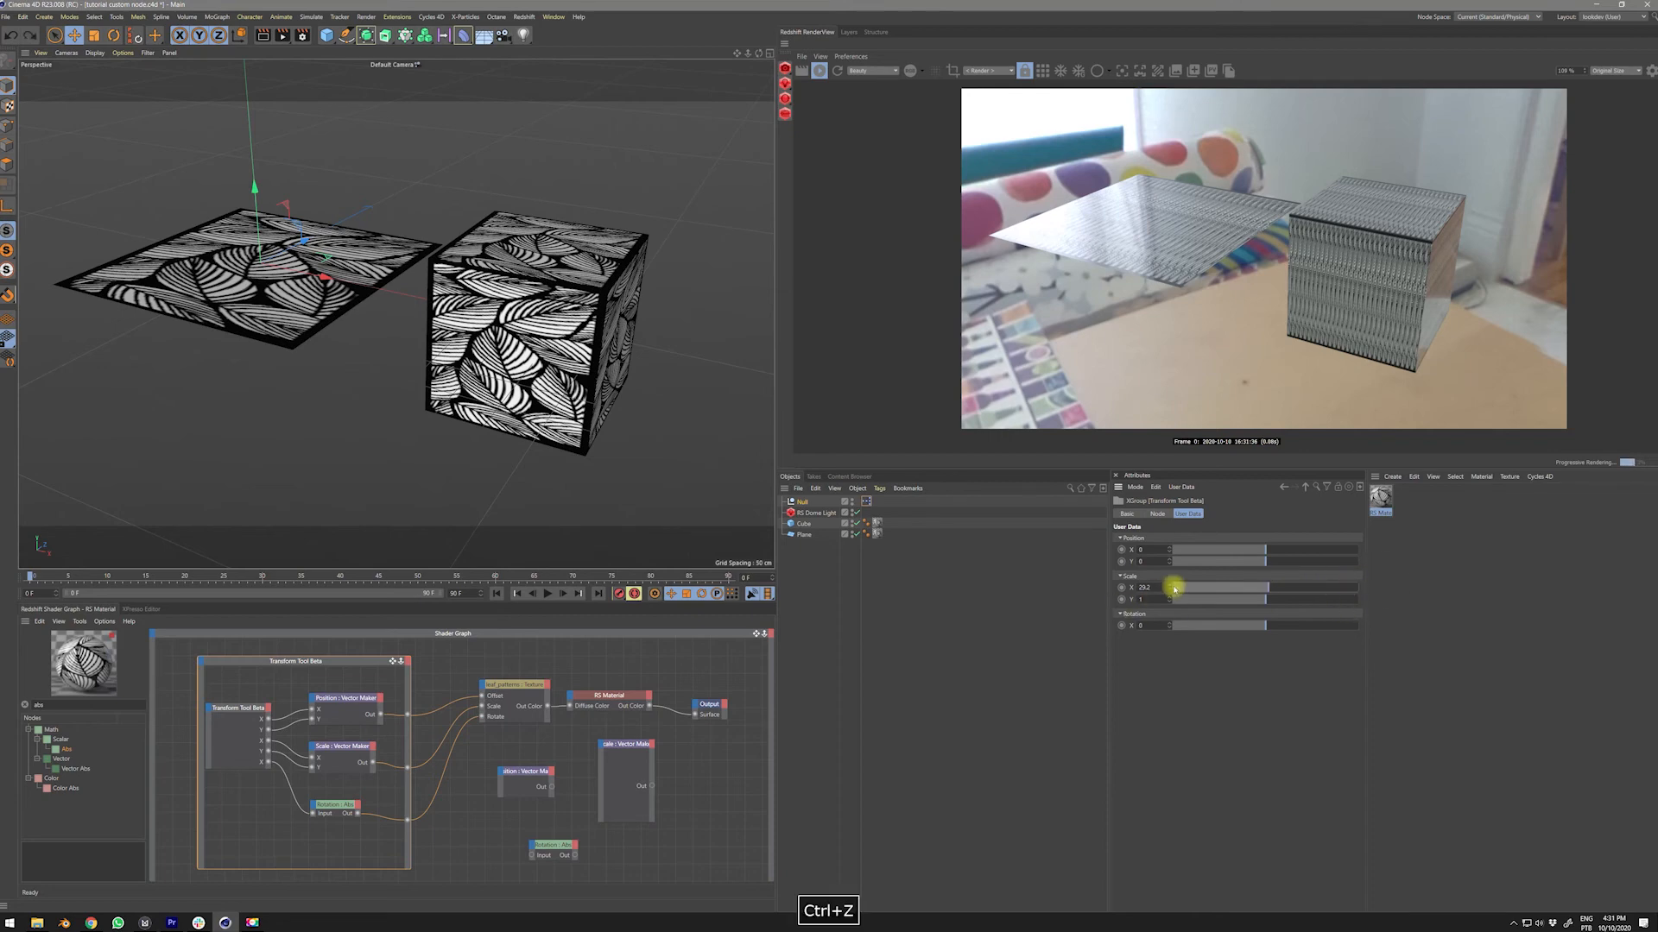
left_click_drag(1170, 587, 1336, 573)
key("ctrl+z")
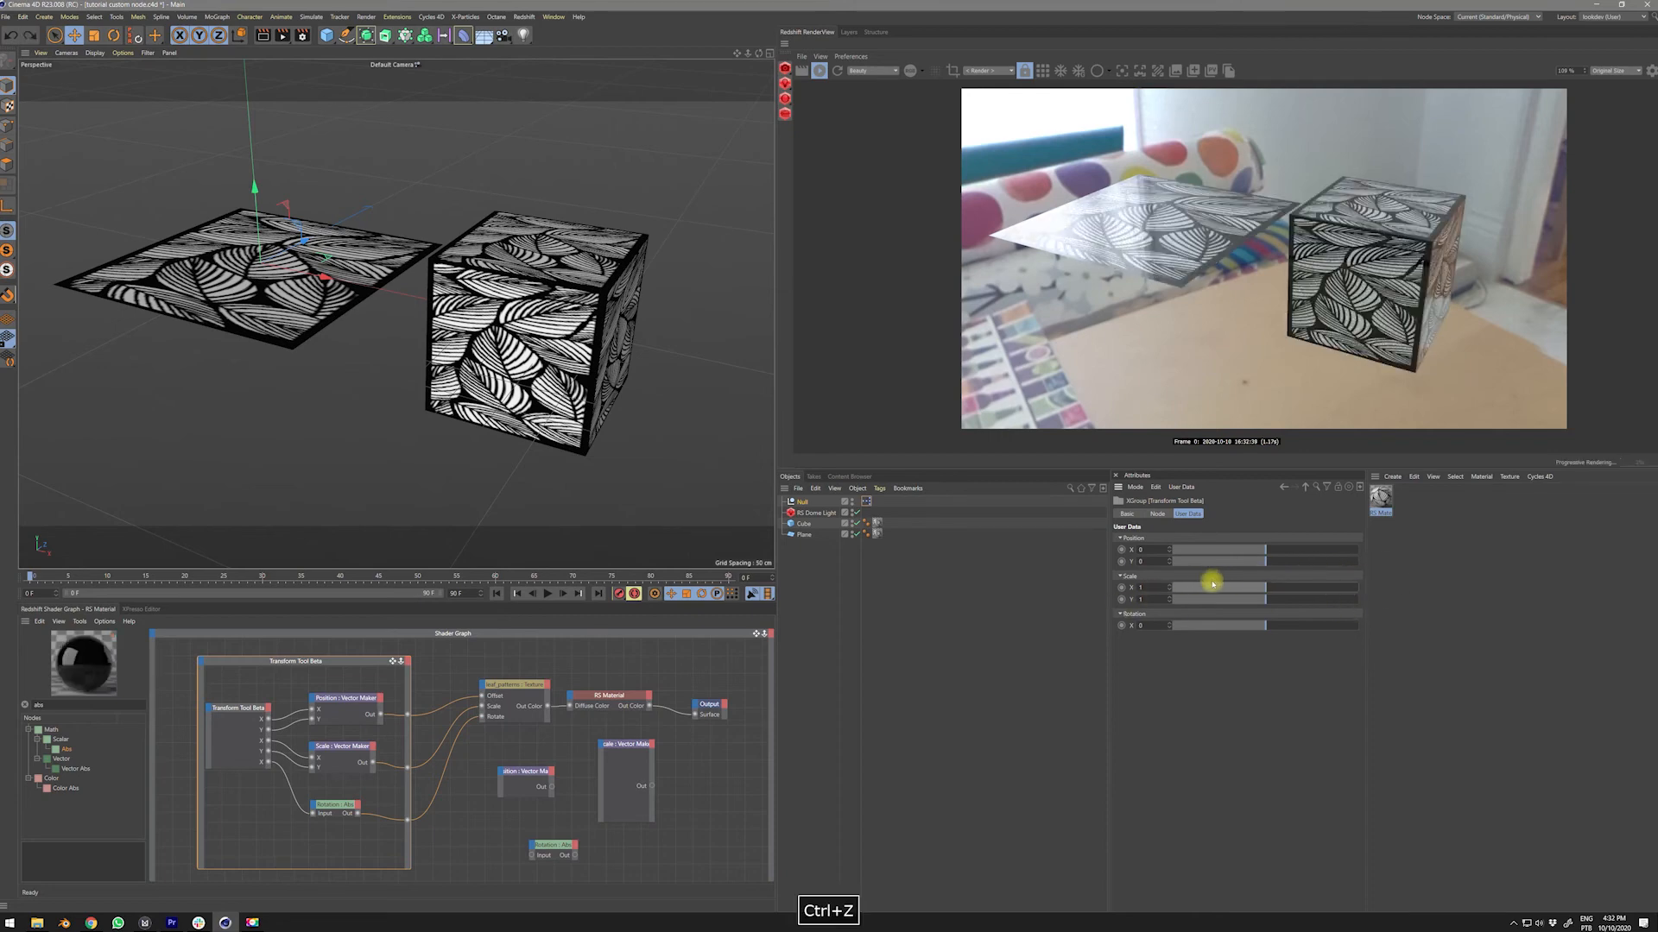
- Set the group's Scale X to 1.22 and Scale Y slightly below 1, and try a large Rotation value before undoing it
left_click_drag(1168, 589, 1187, 489)
left_click_drag(1169, 599, 1344, 631)
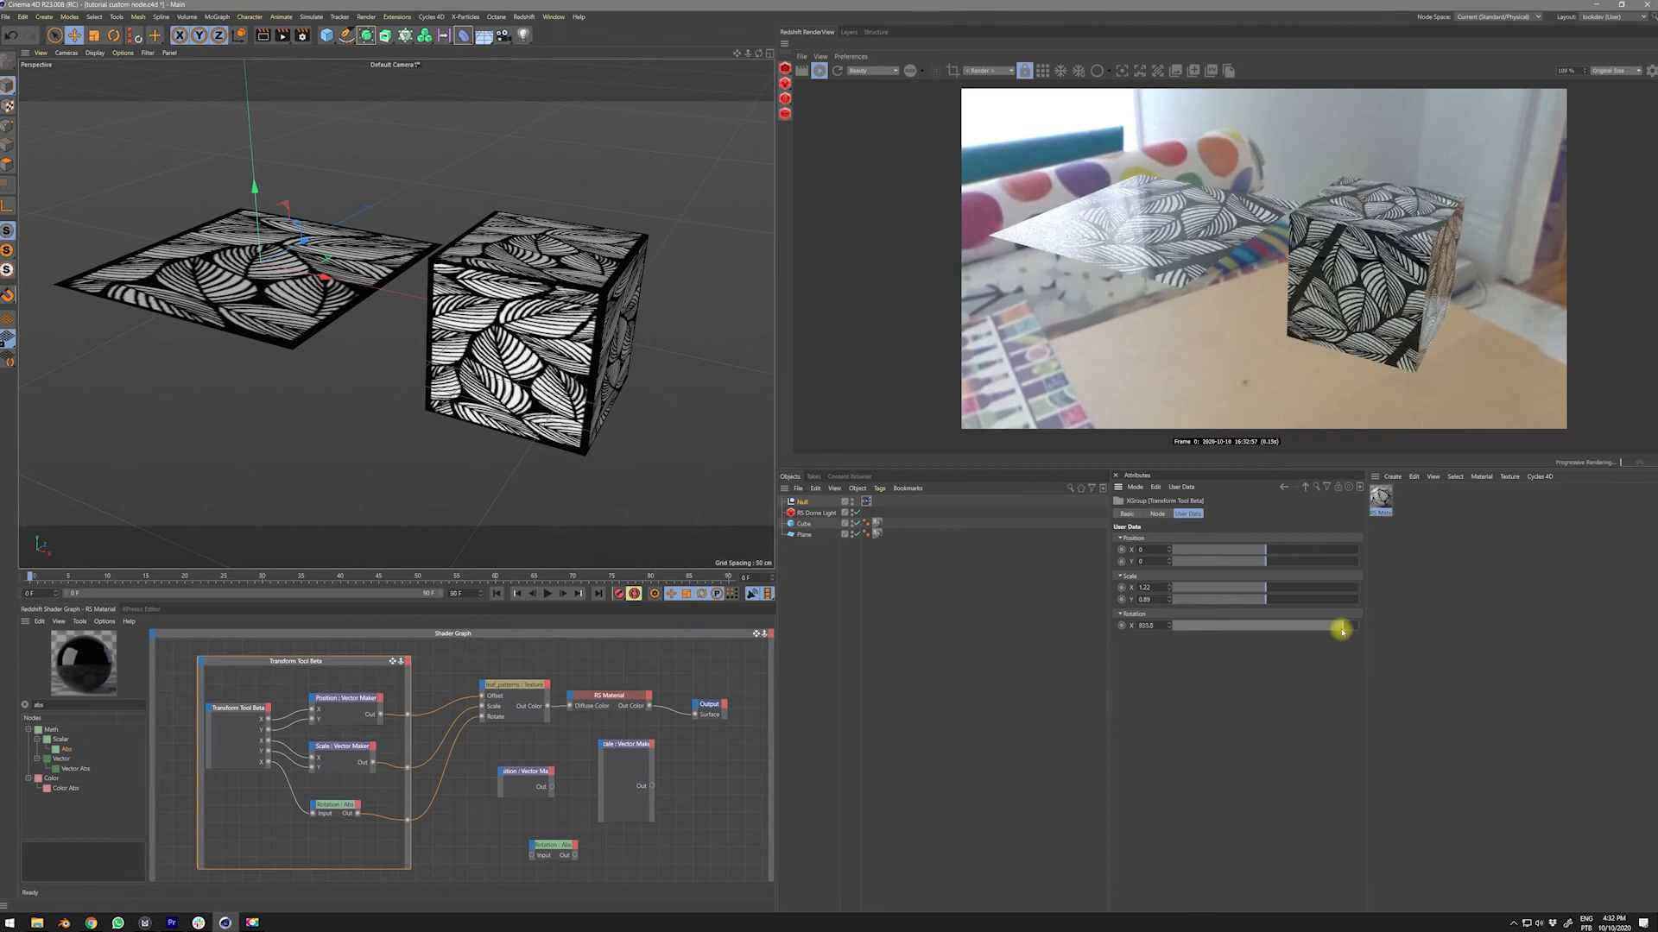
key("ctrl+z")
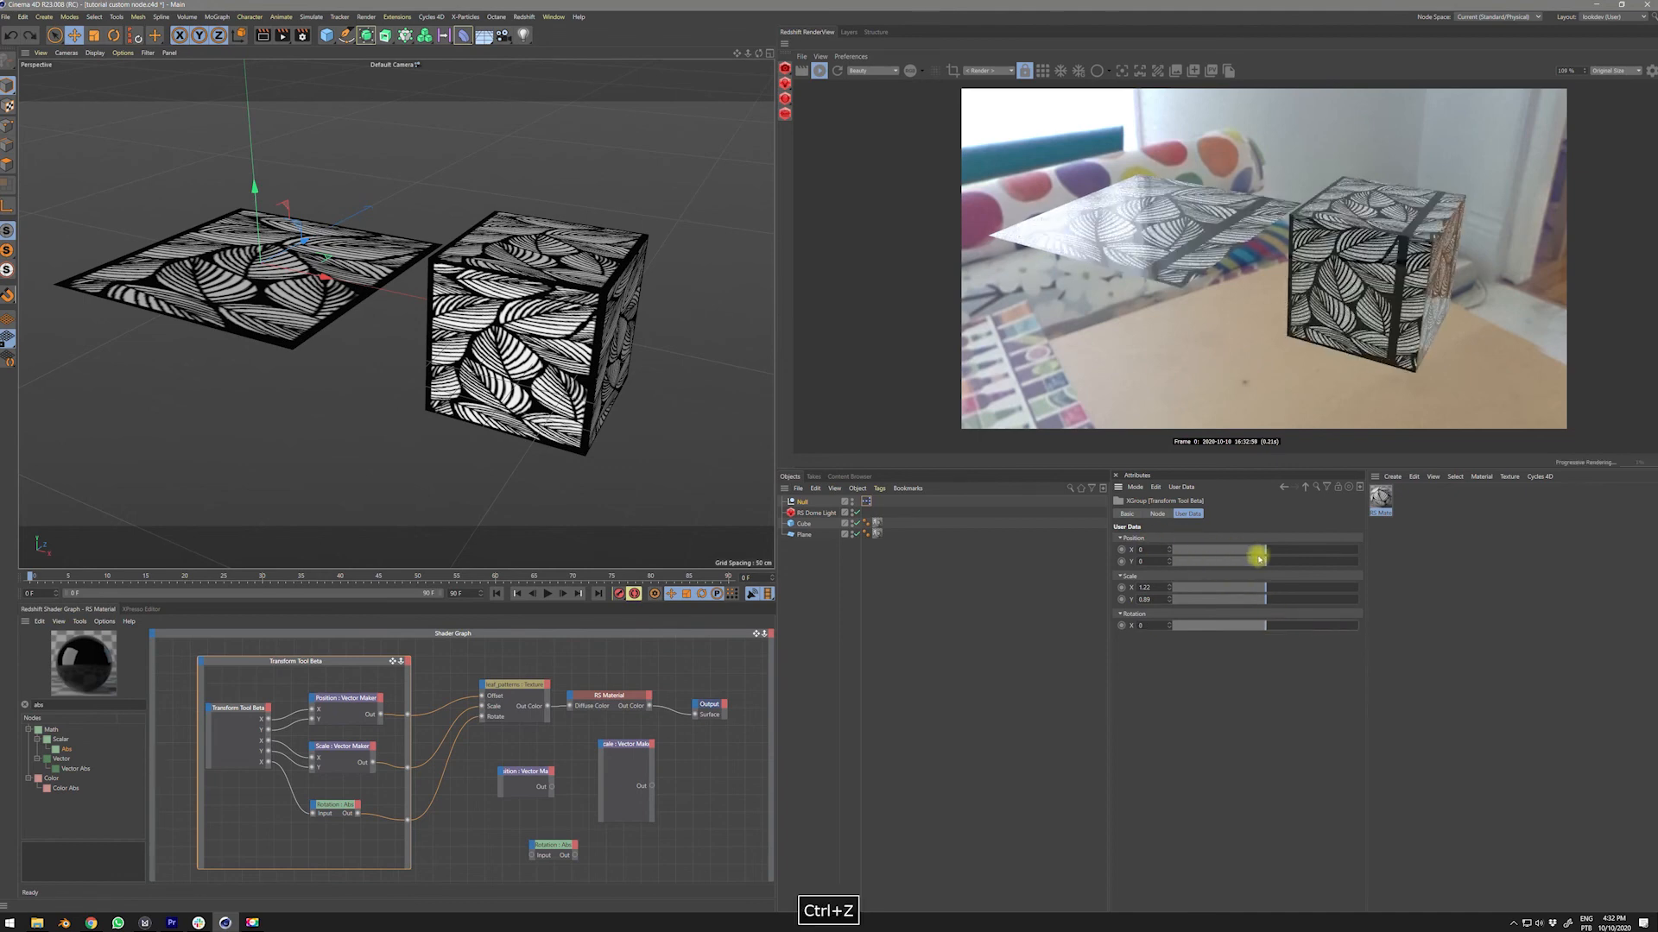
- Offset the texture in both directions with the group's Position user data, setting Position Y to 0.2
left_click_drag(1272, 553, 1286, 552)
key("ctrl+z")
left_click_drag(1169, 550, 1188, 515, "alt")
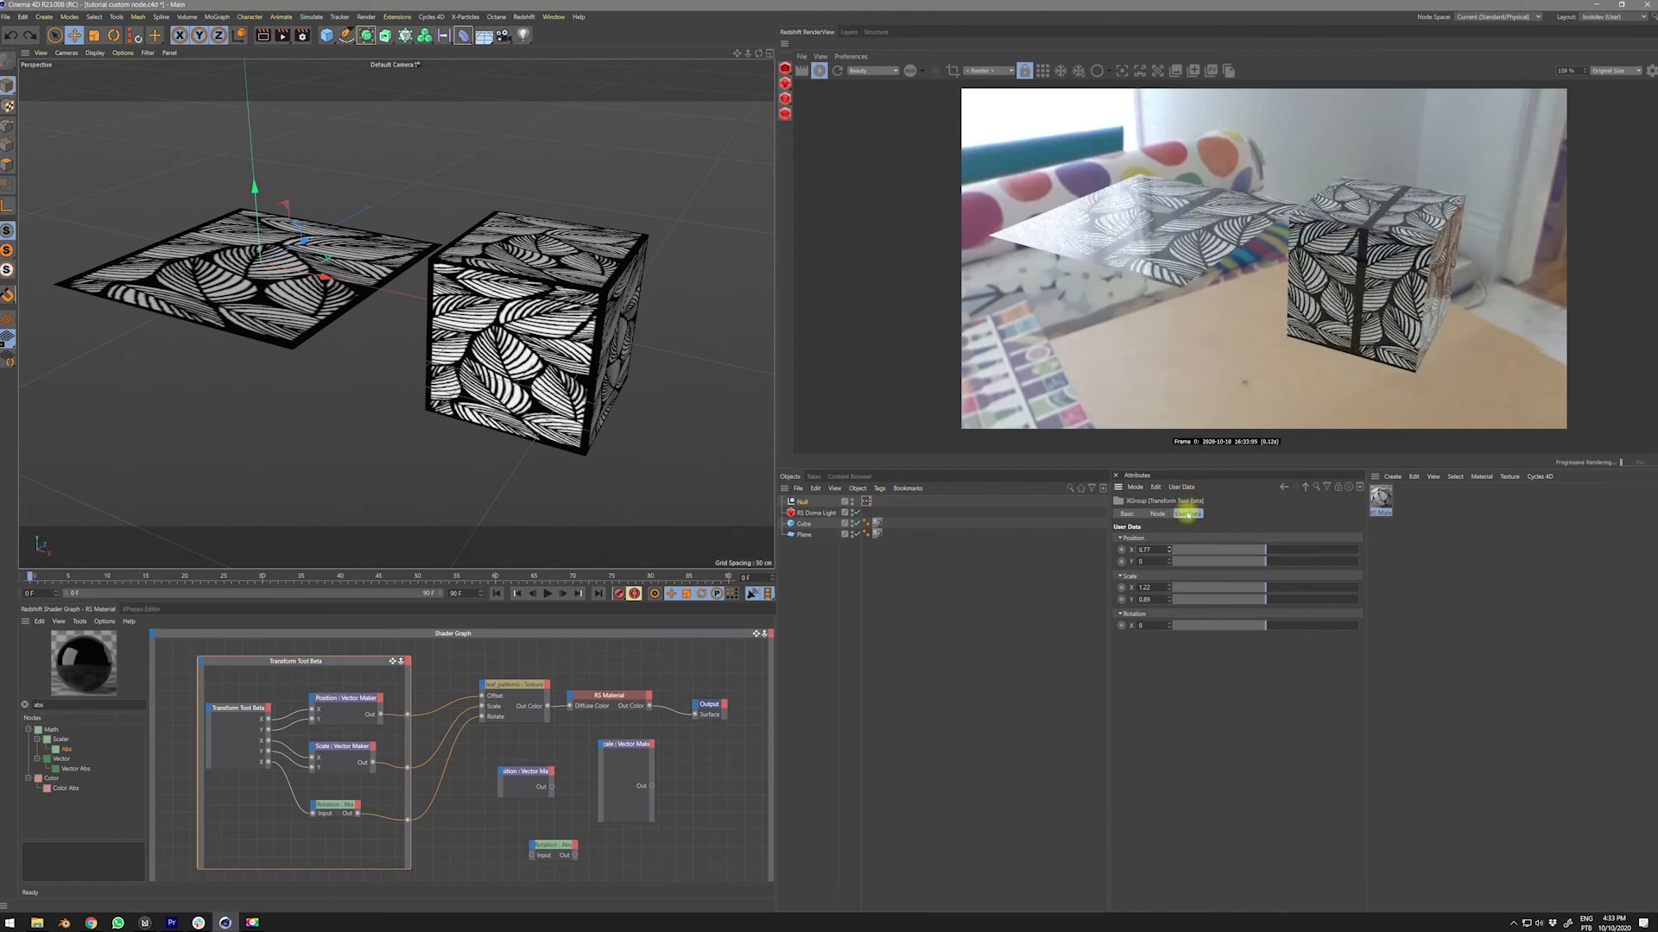
mouse_move(1181, 592)
left_mouse_down("alt")
mouse_move(1192, 413)
mouse_move(1183, 585)
left_mouse_up("alt")
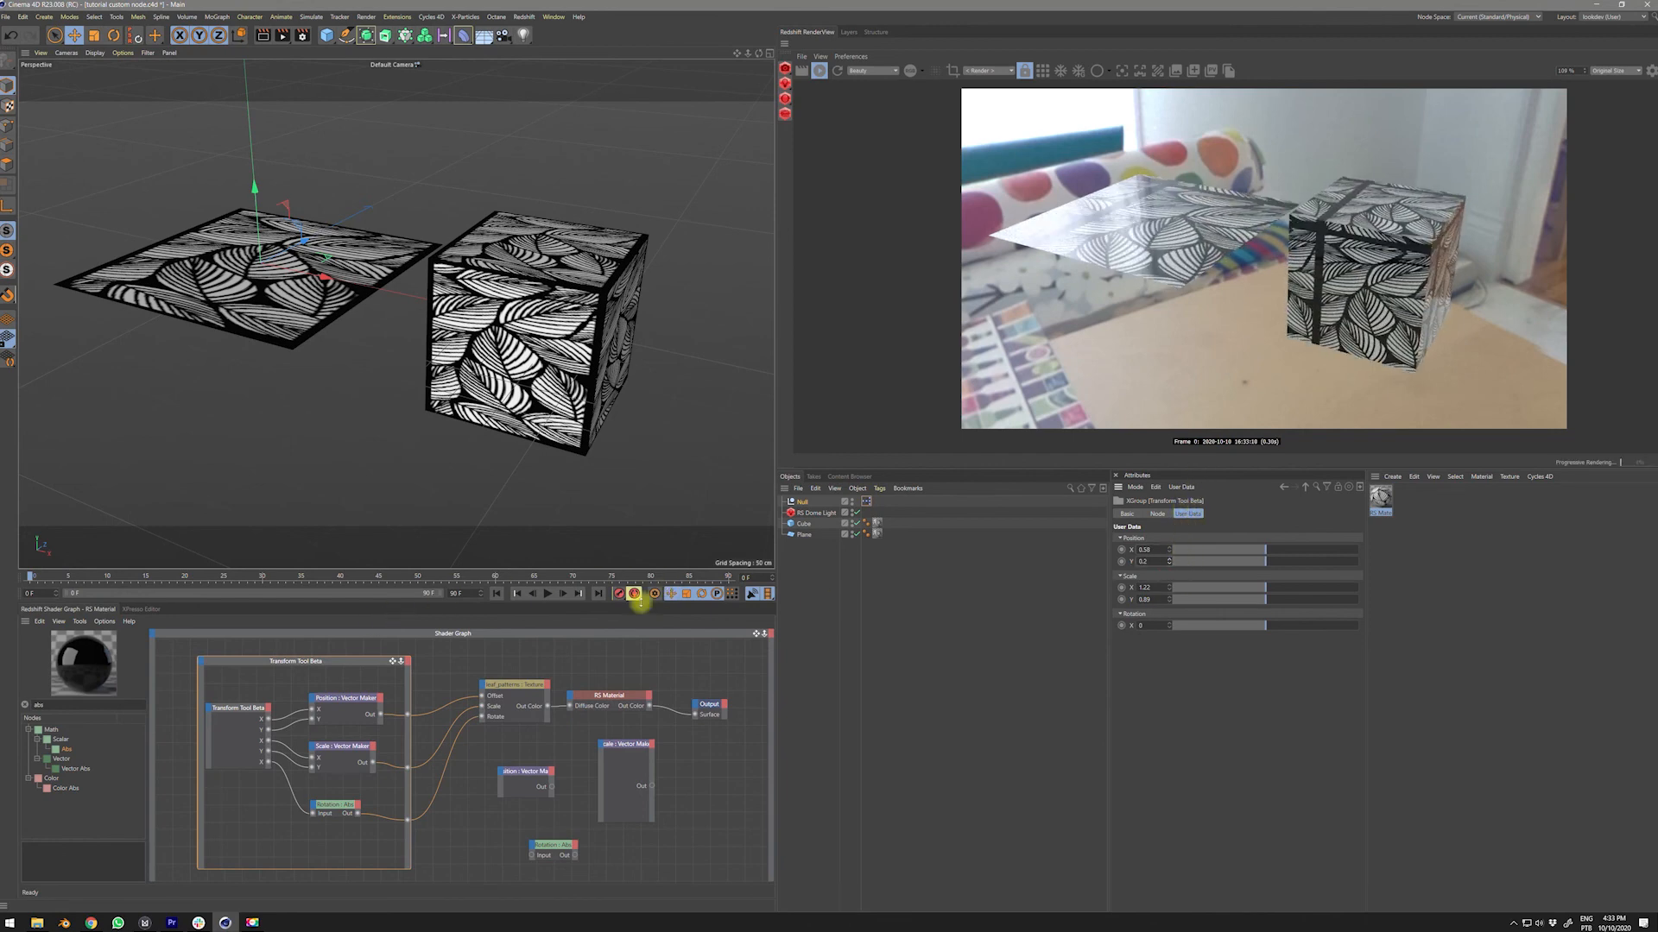
- Disconnect the Transform Tool Beta group from the texture node by removing its Offset, Scale and Rotate input ports
left_click_drag(337, 659, 365, 671)
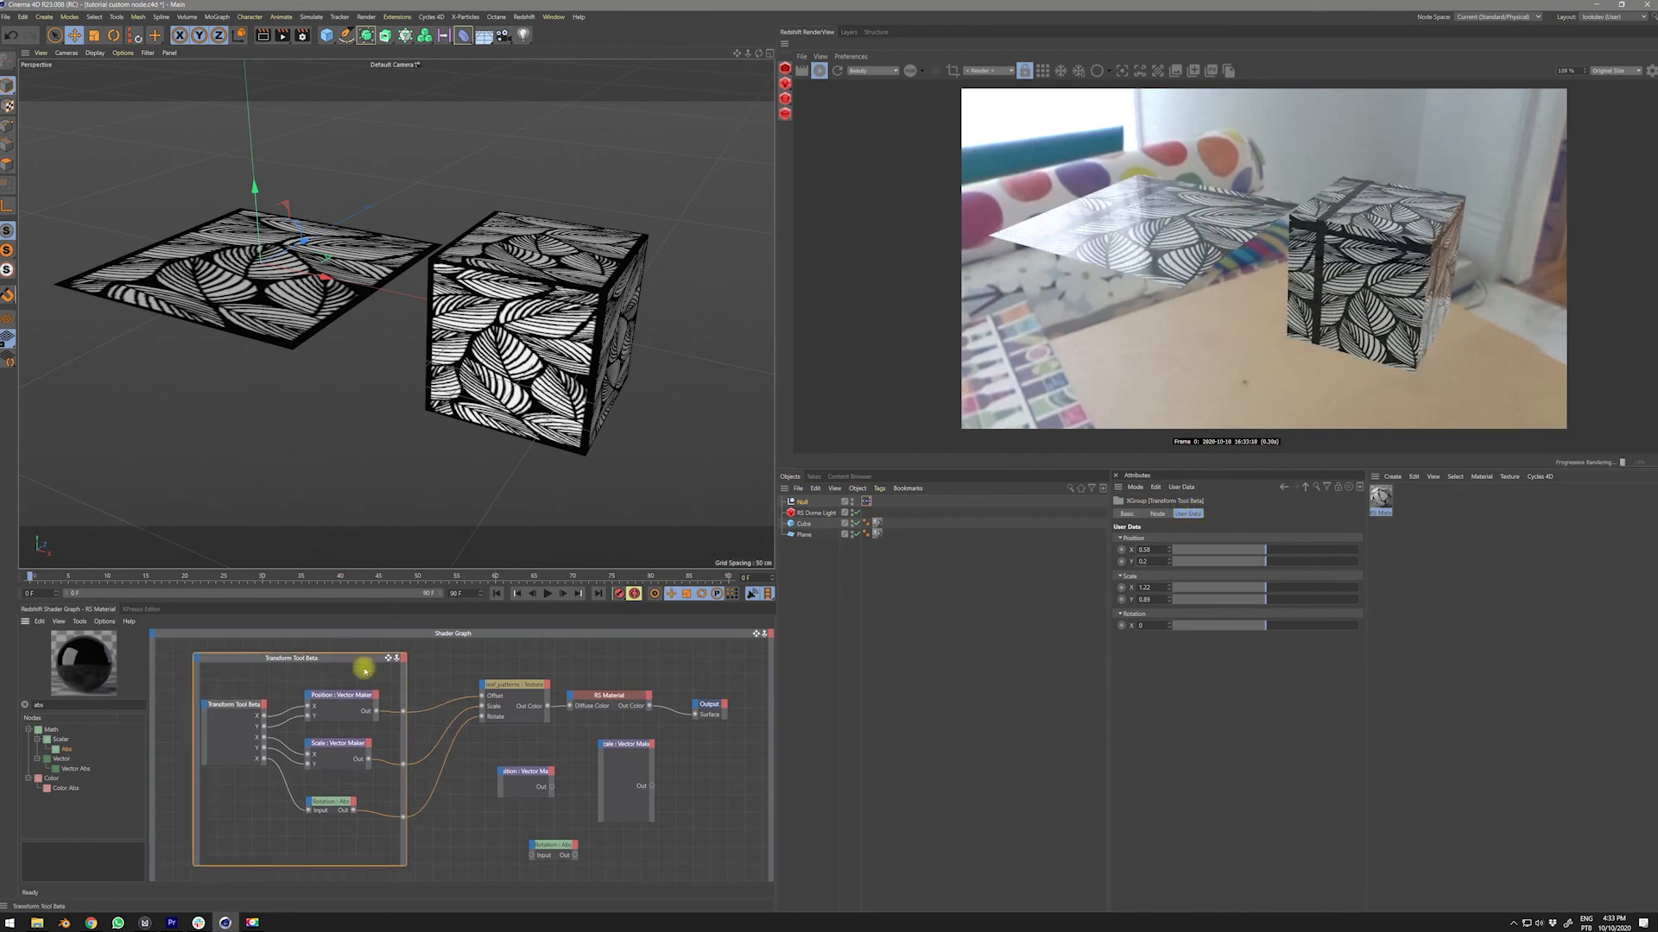
double_click(469, 701)
double_click(468, 704)
double_click(467, 708)
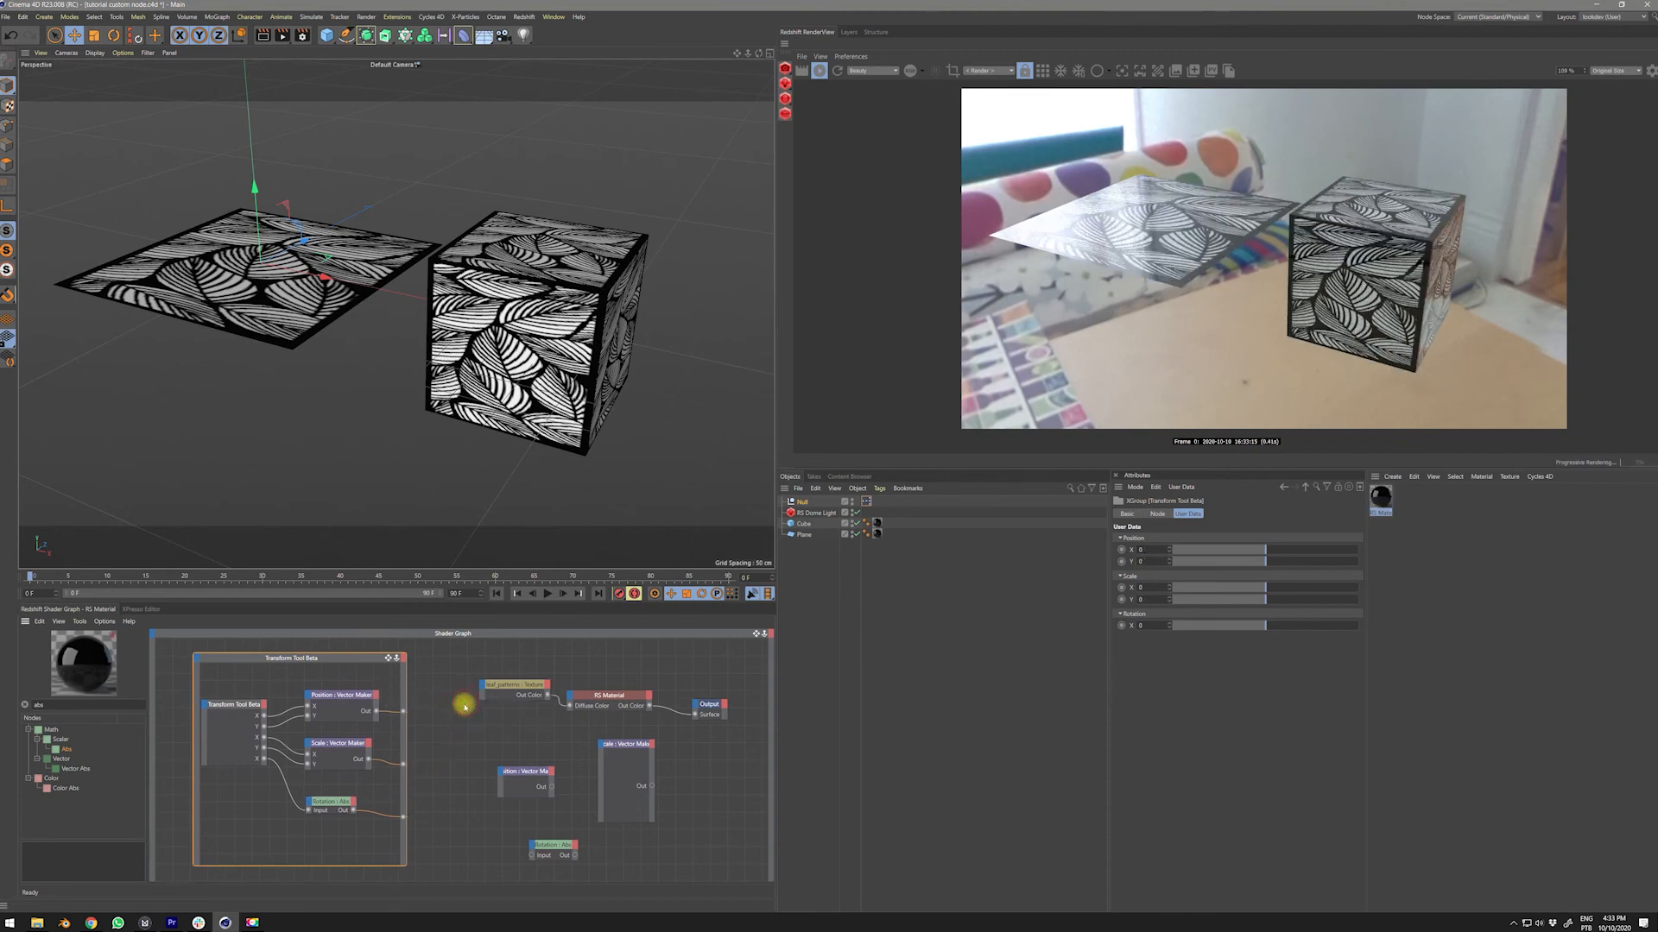
- Switch the Transform Tool Beta group to the Minimized view and reposition it in the shader graph
left_click_drag(305, 661, 309, 661)
right_click(301, 657)
mouse_move(336, 734)
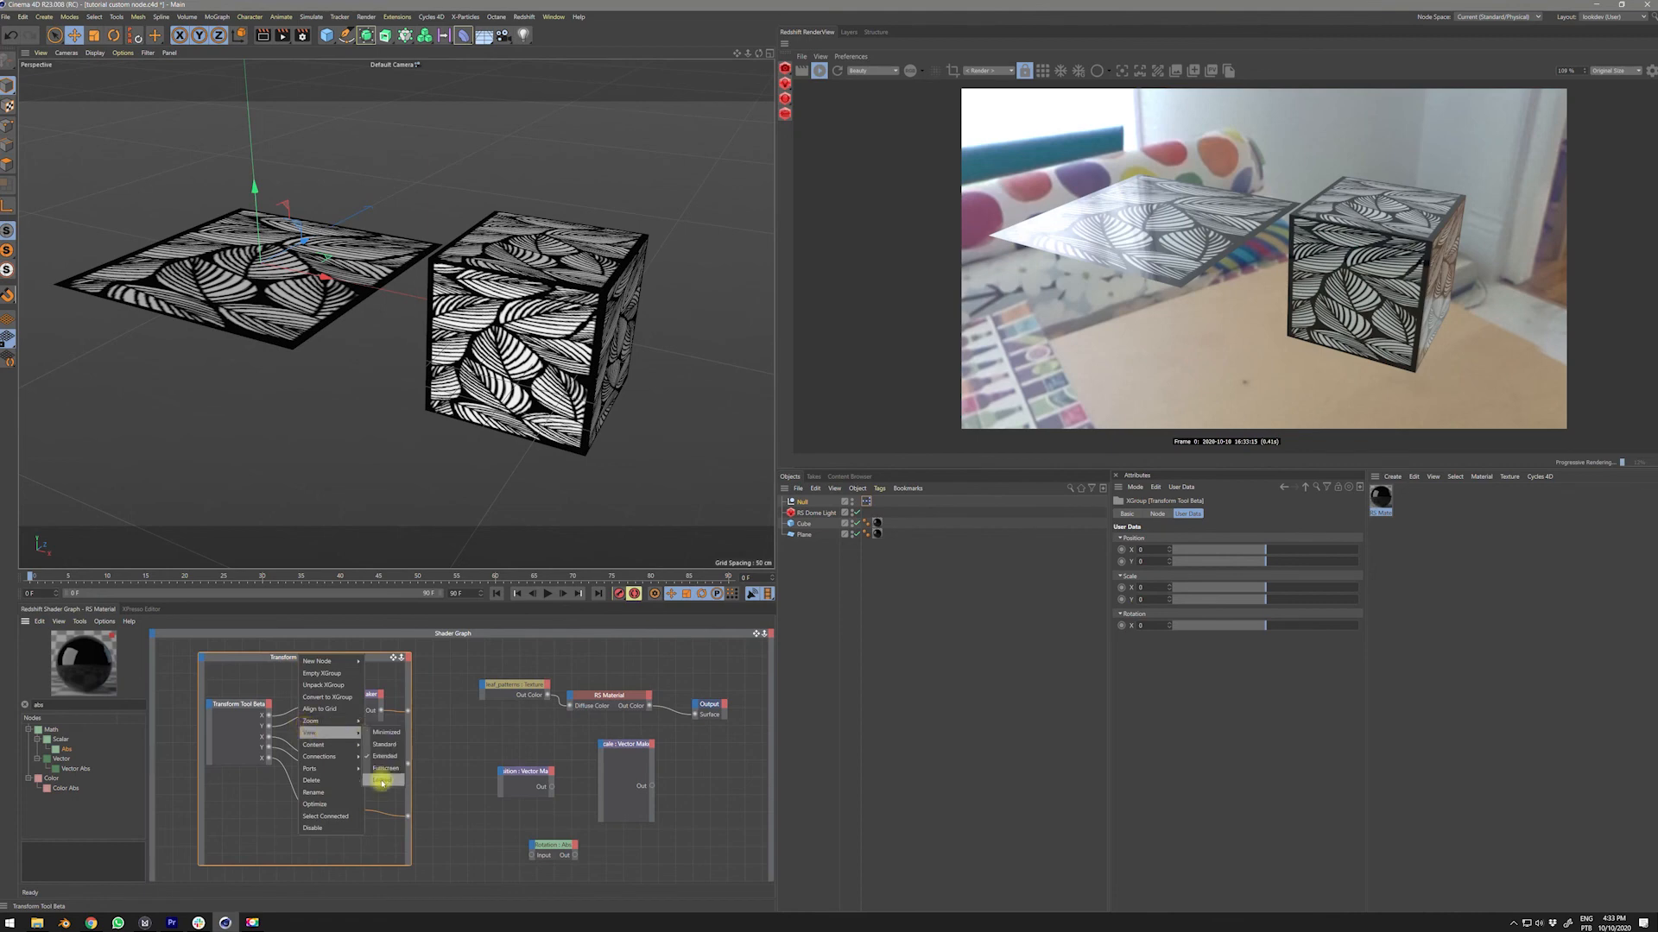
left_click(386, 733)
left_click_drag(252, 659, 291, 694)
key("ctrl+z")
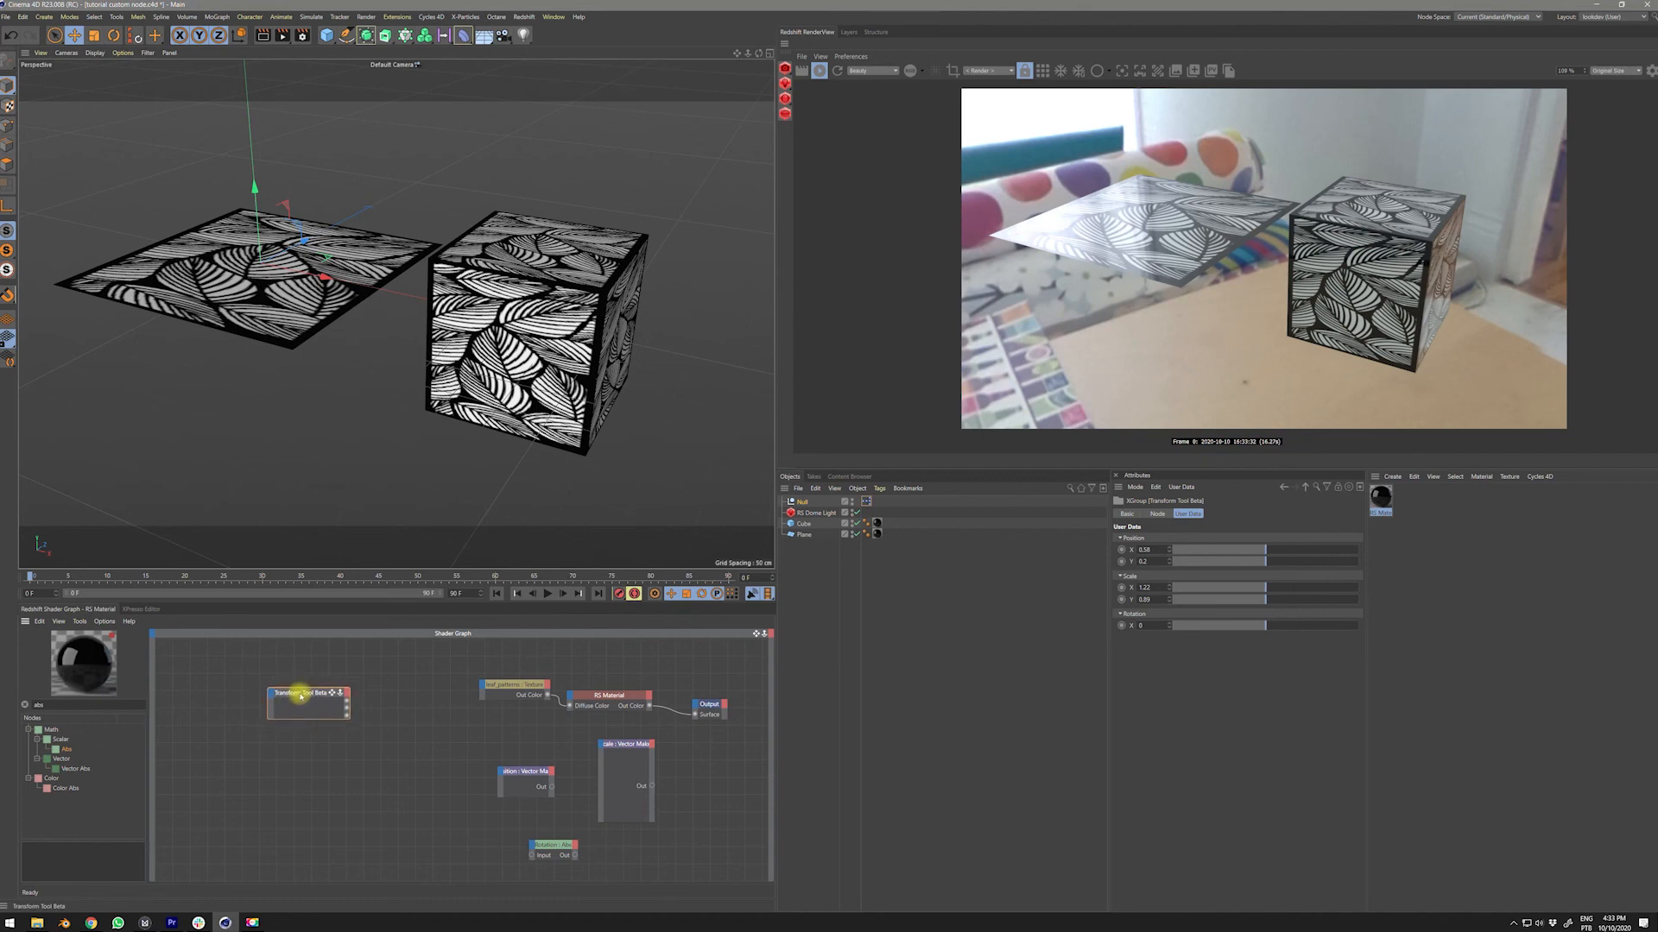
- Examine the Transform Tool Beta preset under Redshift Tools in the XPresso Editor's X-Pool alongside the group in the shader graph
left_click(152, 610)
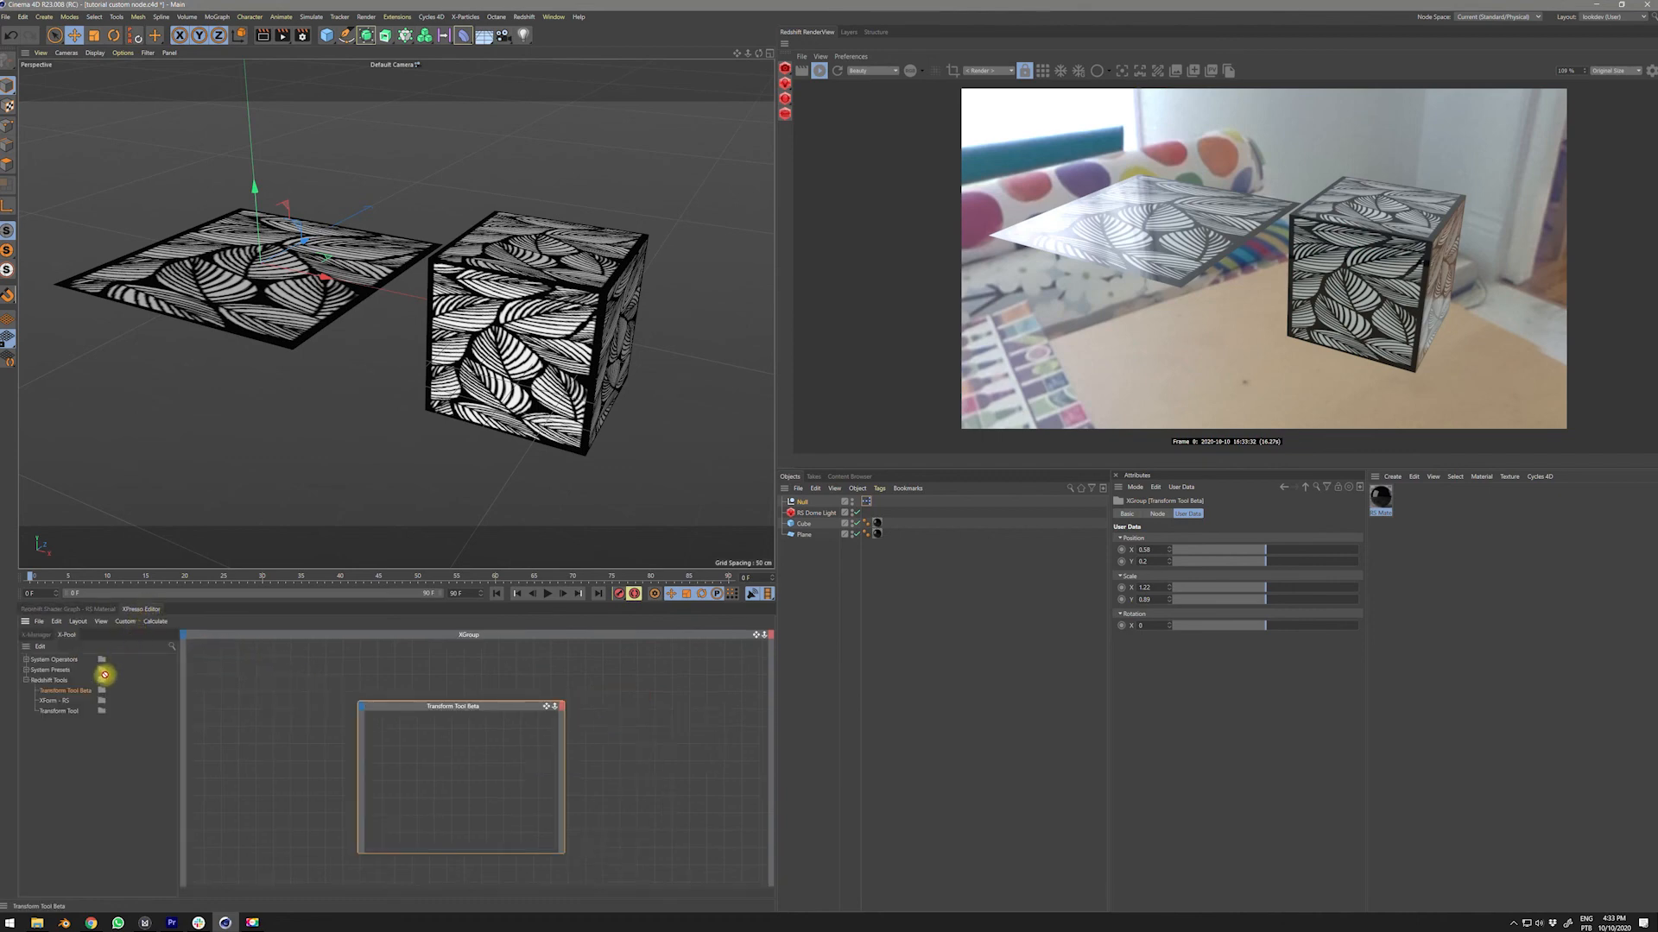
key("Escape")
left_click(68, 609)
left_click(142, 609)
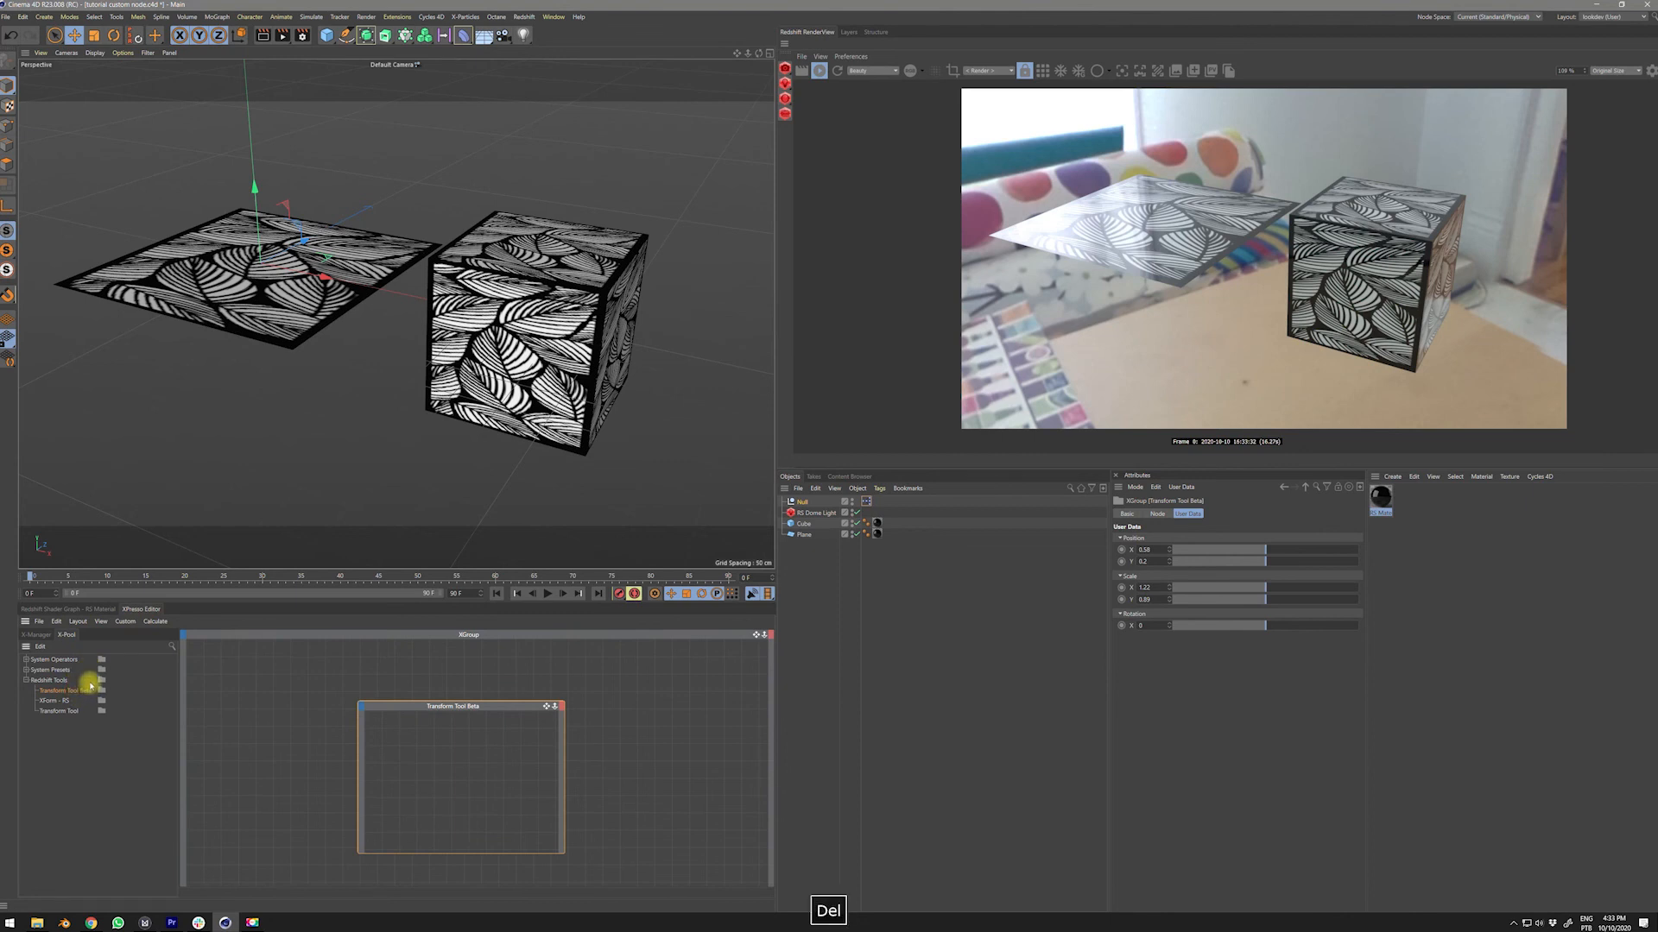
left_click(68, 609)
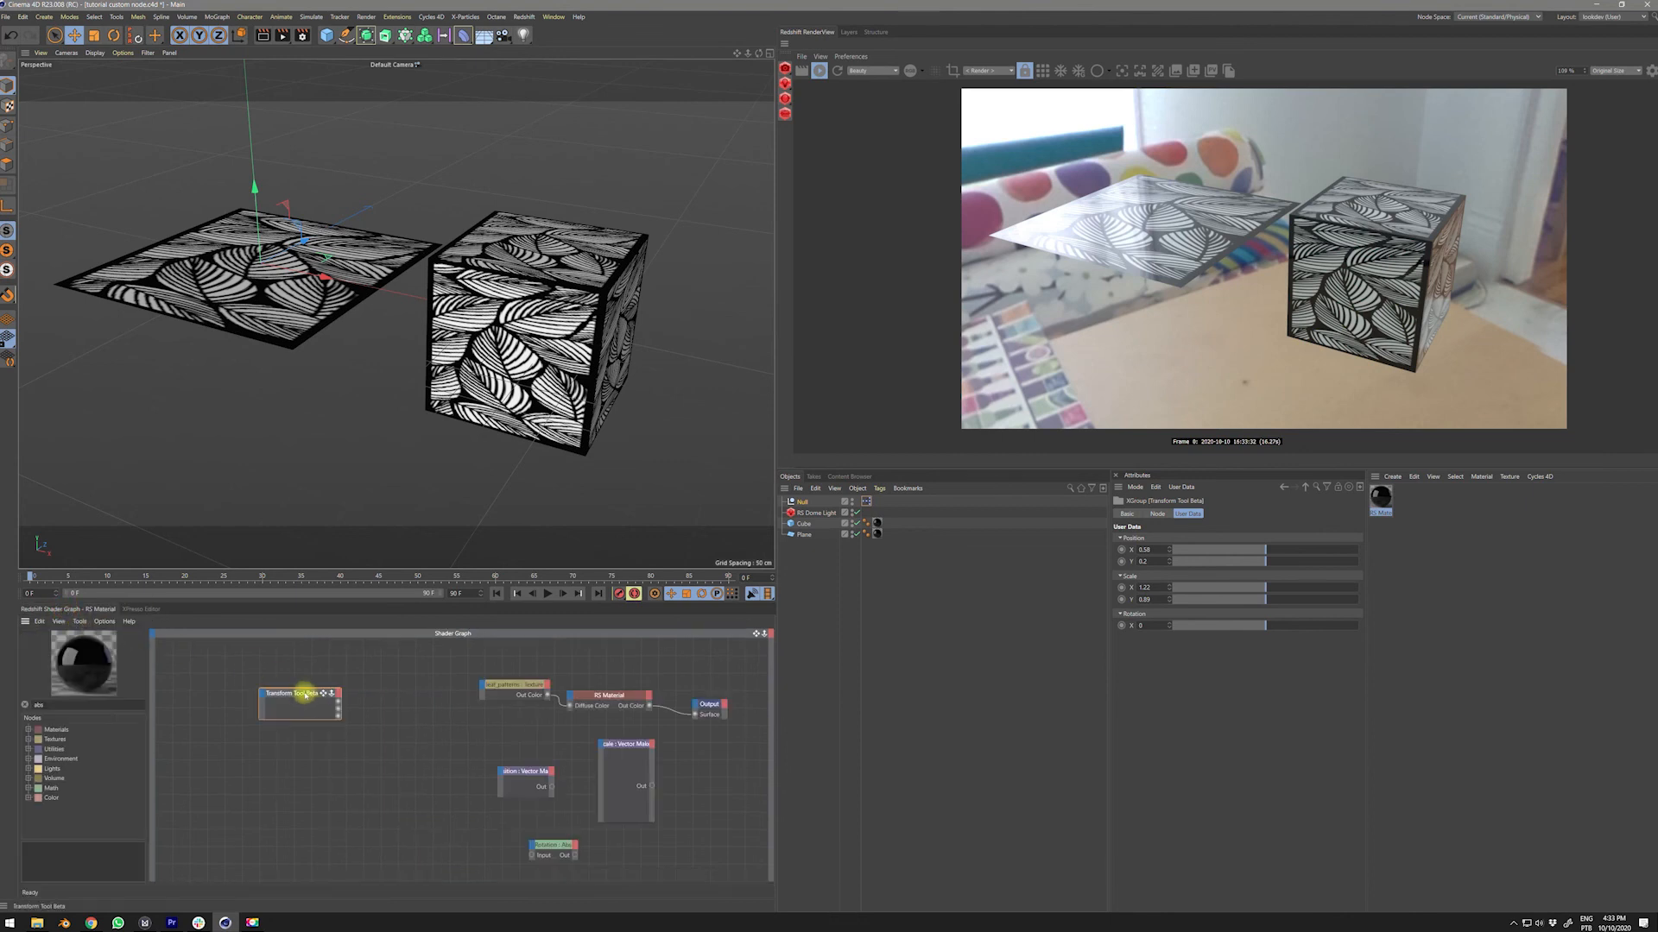
left_click(141, 610)
left_click_drag(138, 610, 62, 686)
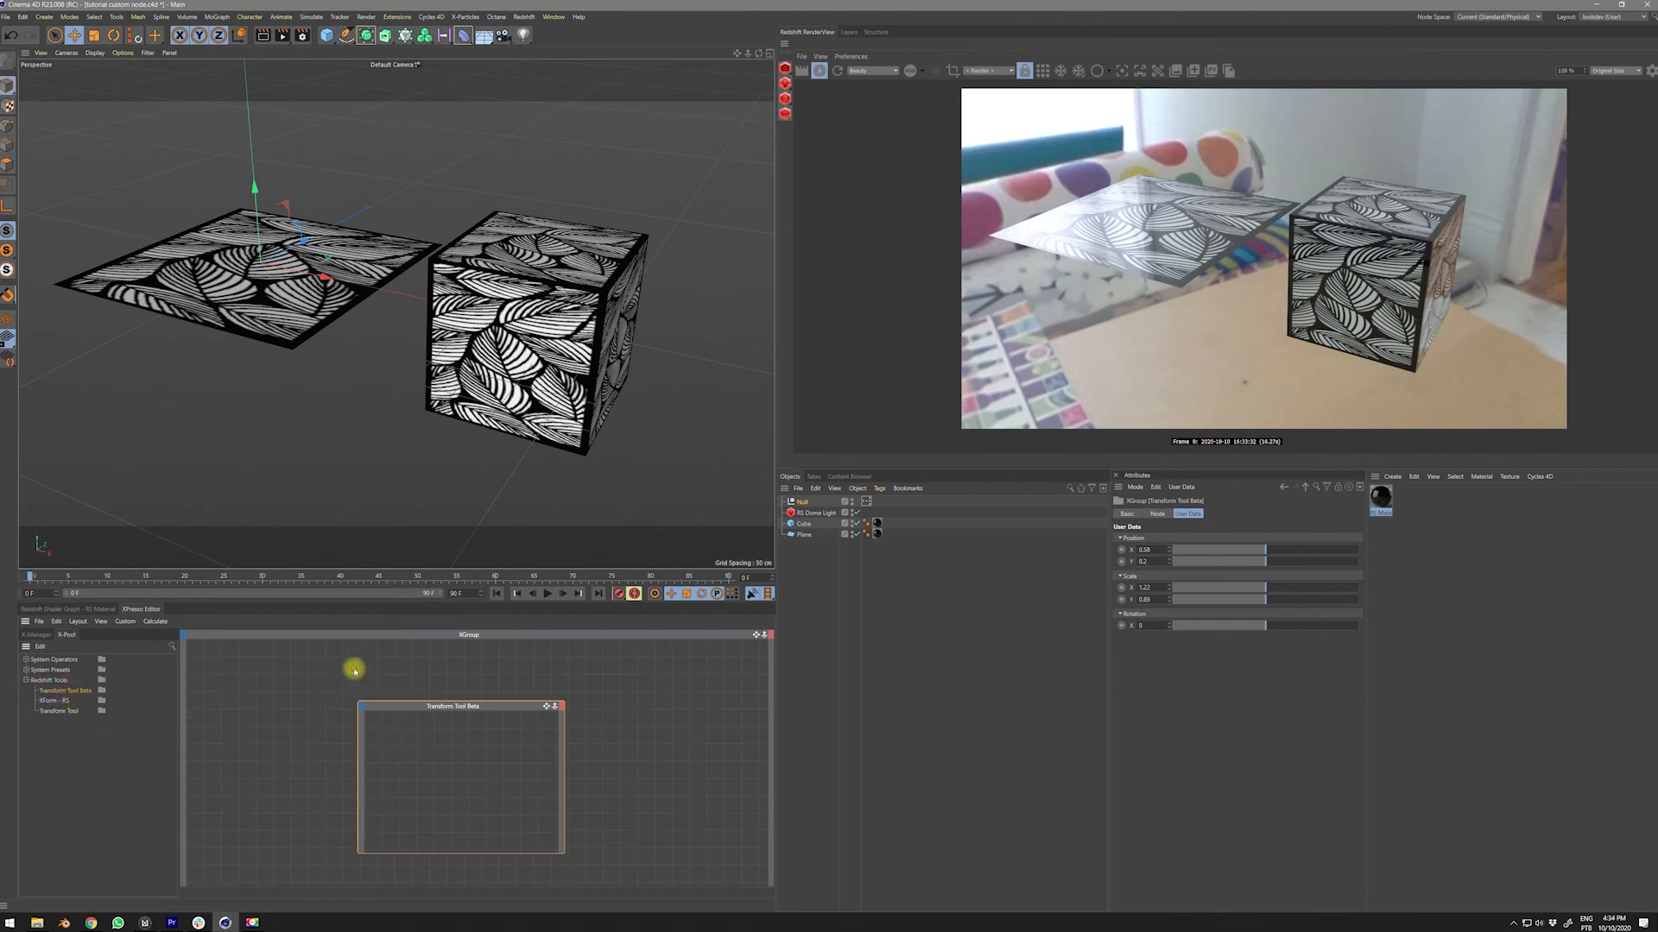
- Delete the Transform Tool Beta group from both the XPresso Editor and the Redshift shader graph
key("Delete")
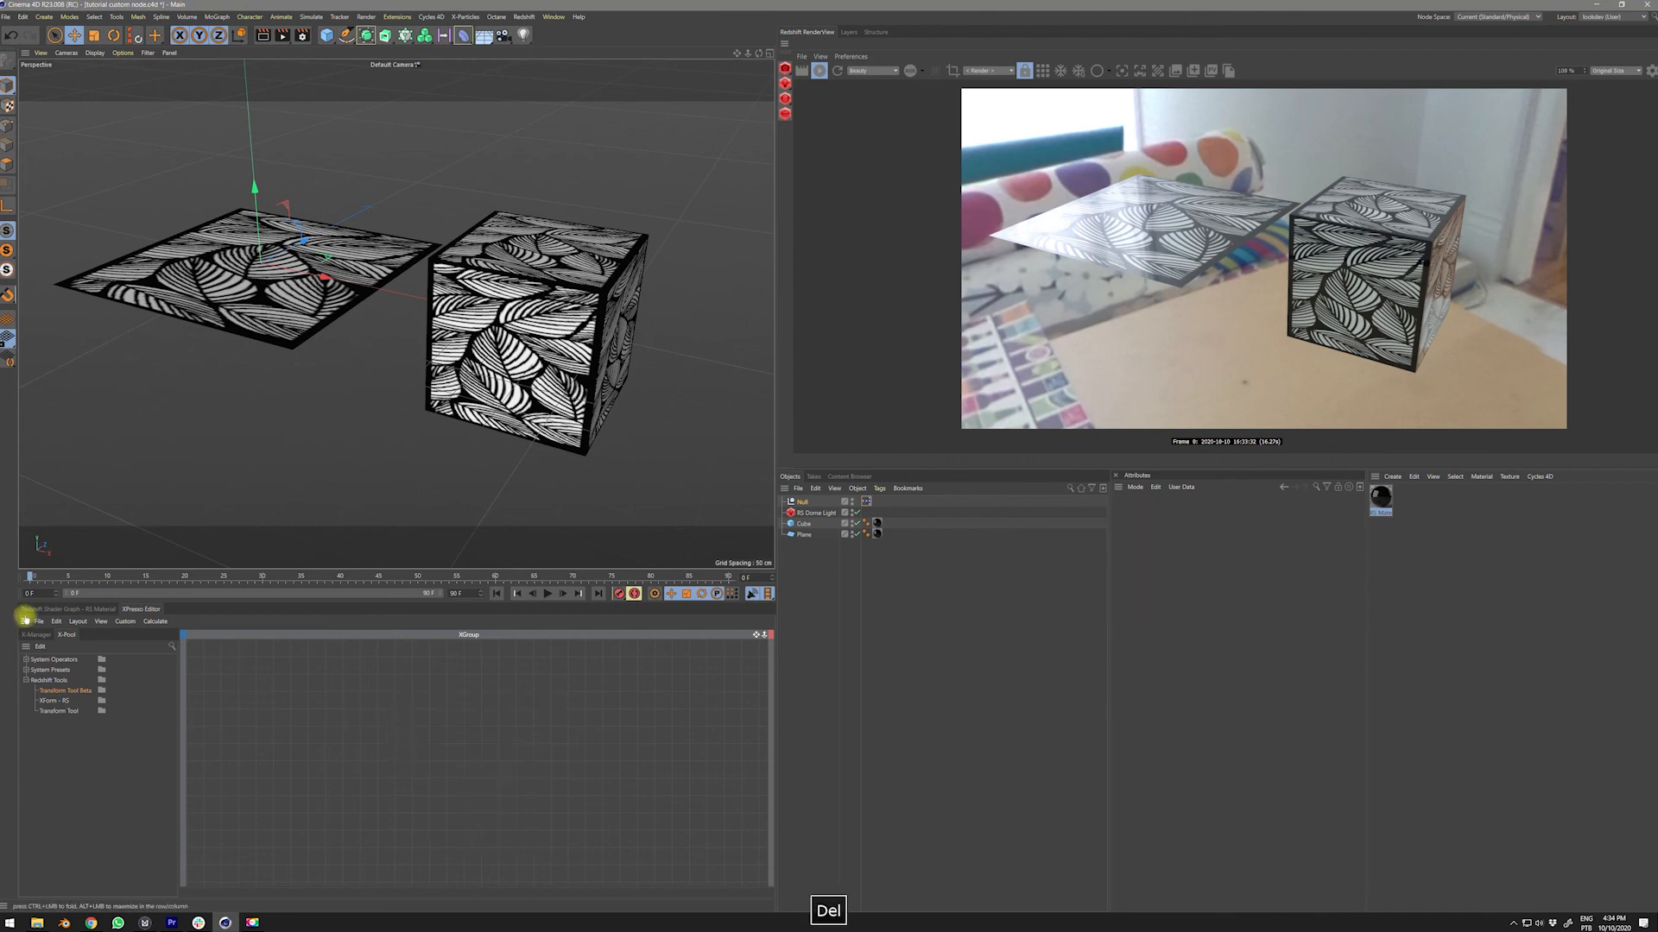
left_click(49, 609)
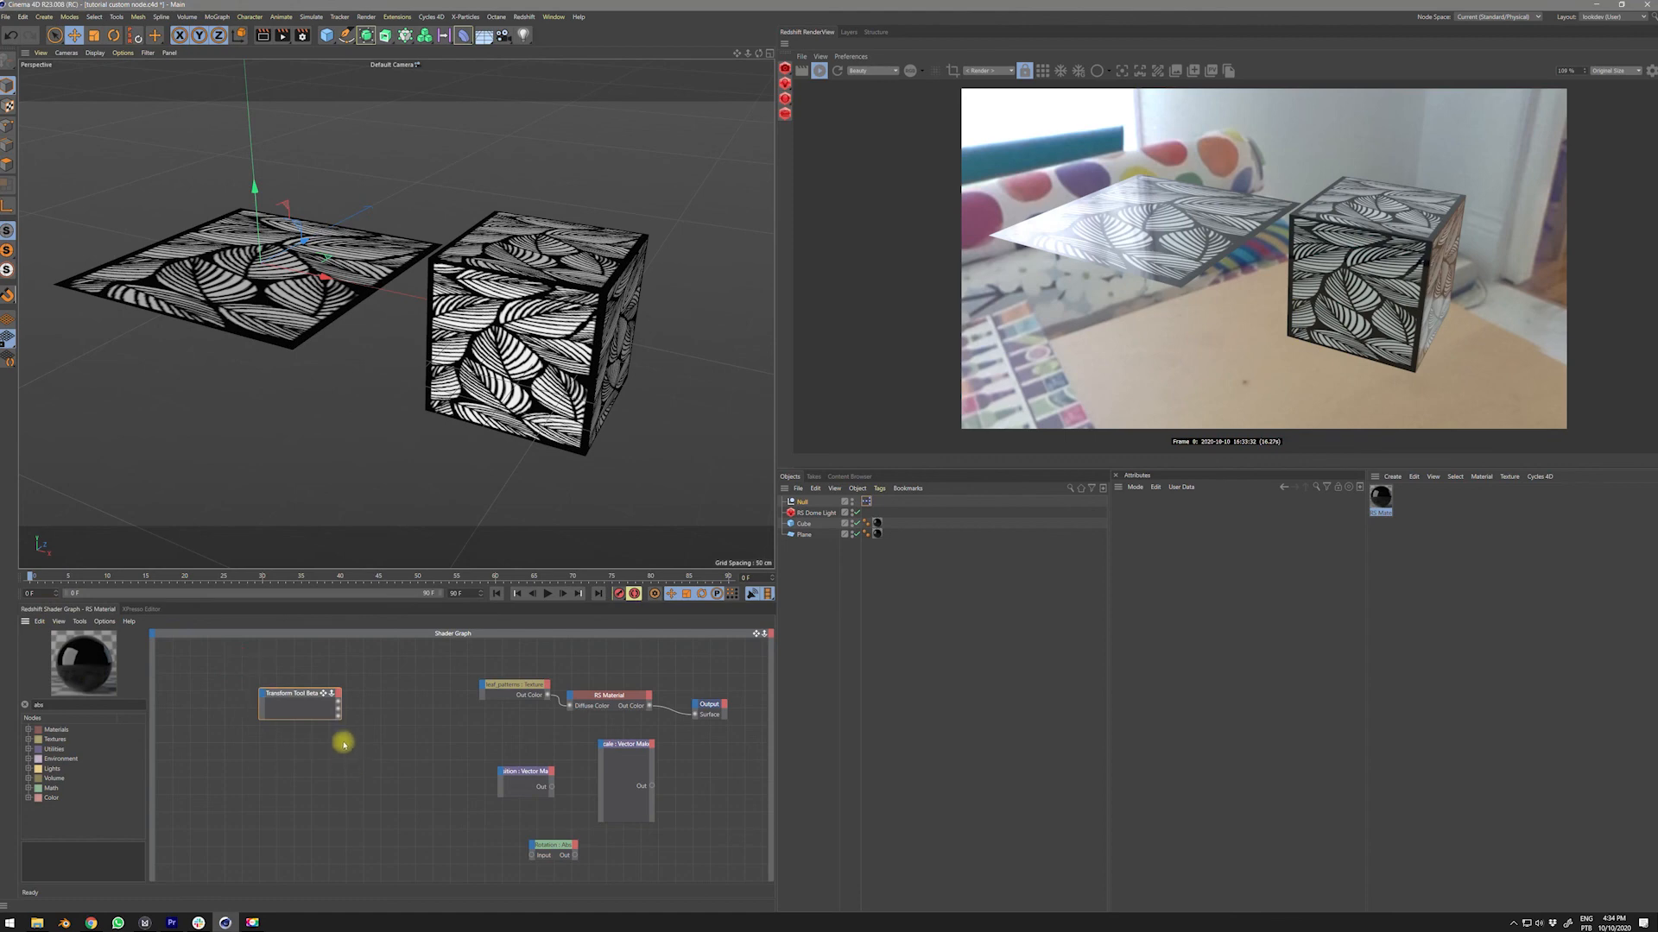
key("Delete")
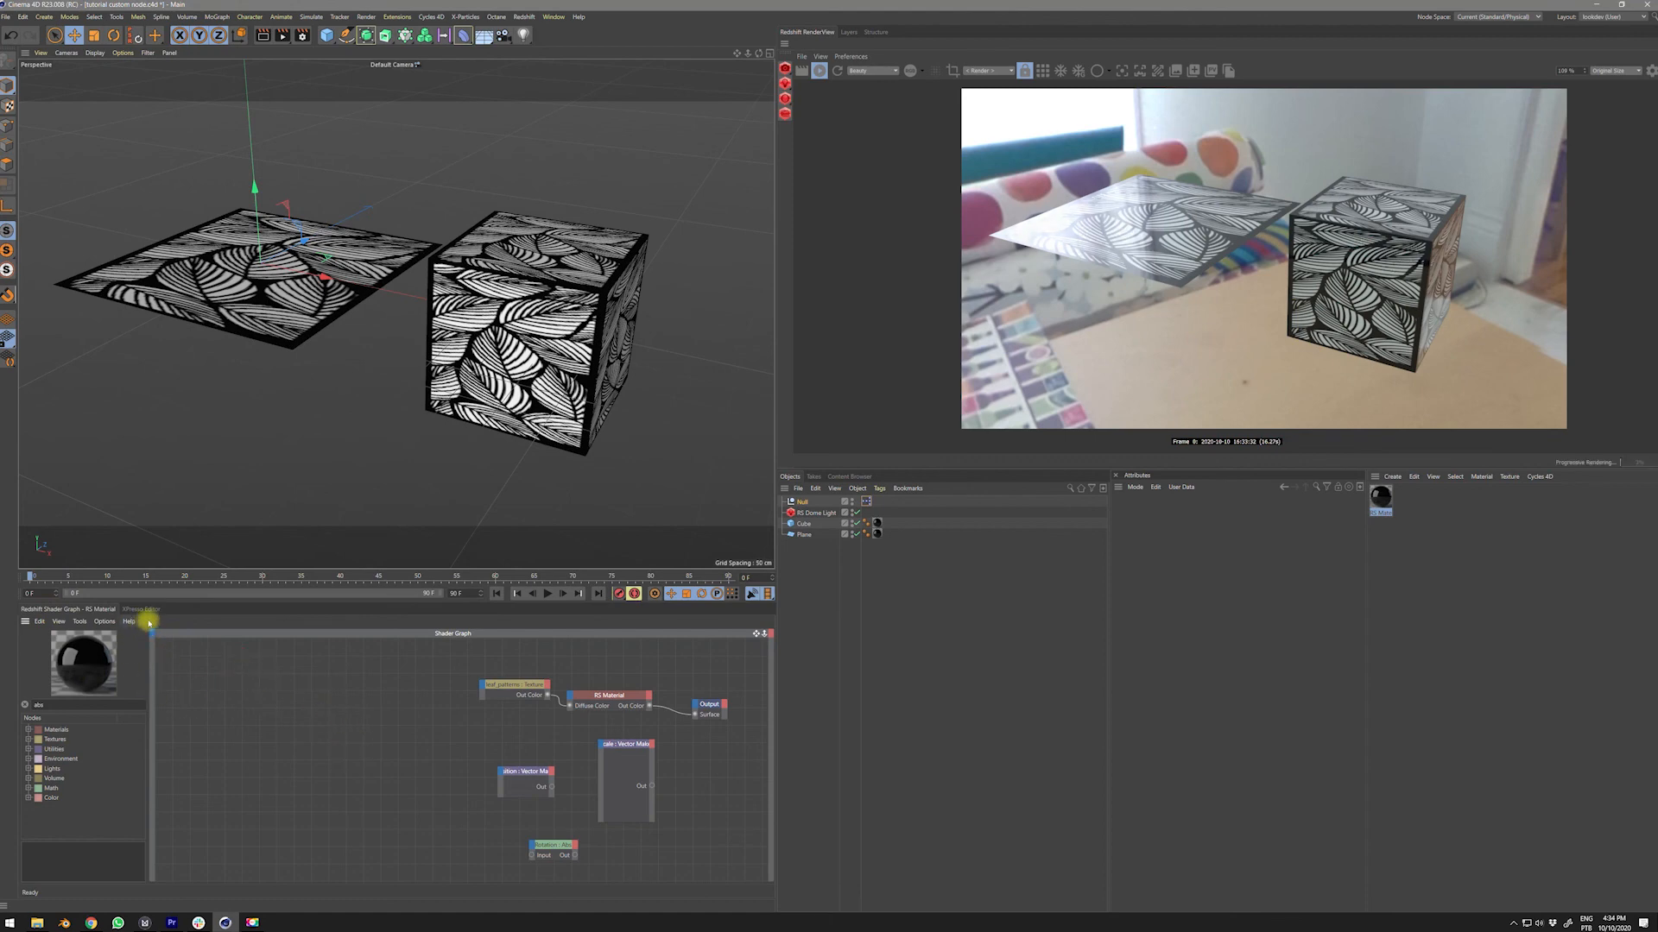
- Add the Transform Tool Beta preset from the X-Pool's Redshift Tools folder to the shader graph, left of the texture node
left_click(141, 610)
left_click(27, 660)
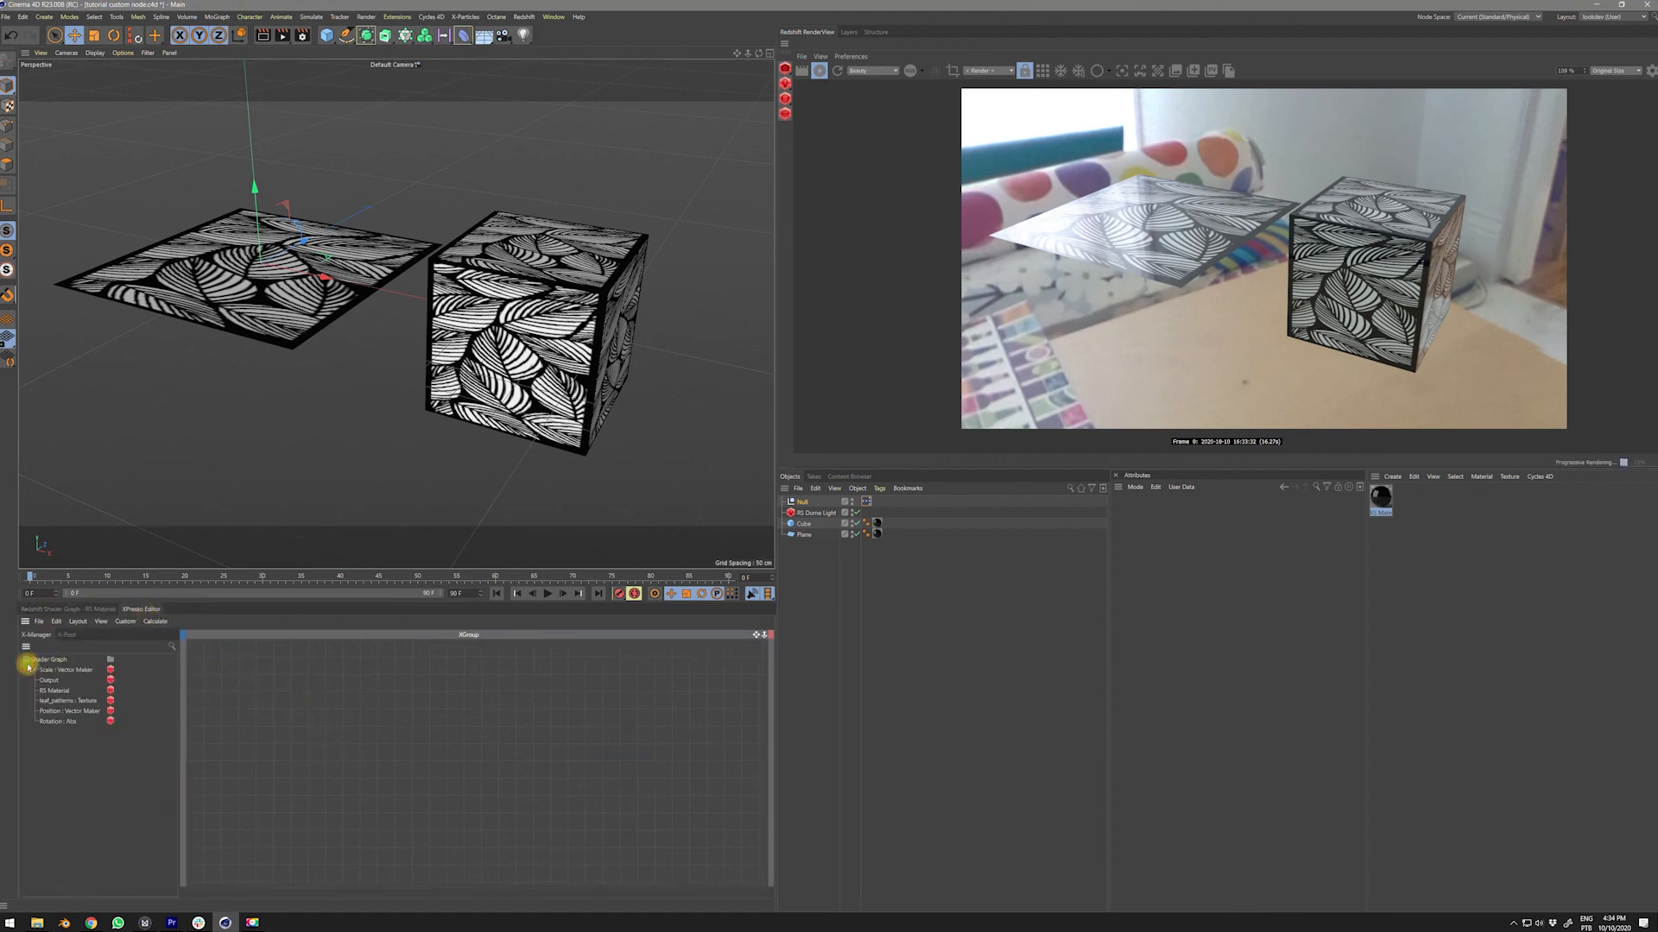
left_click(72, 636)
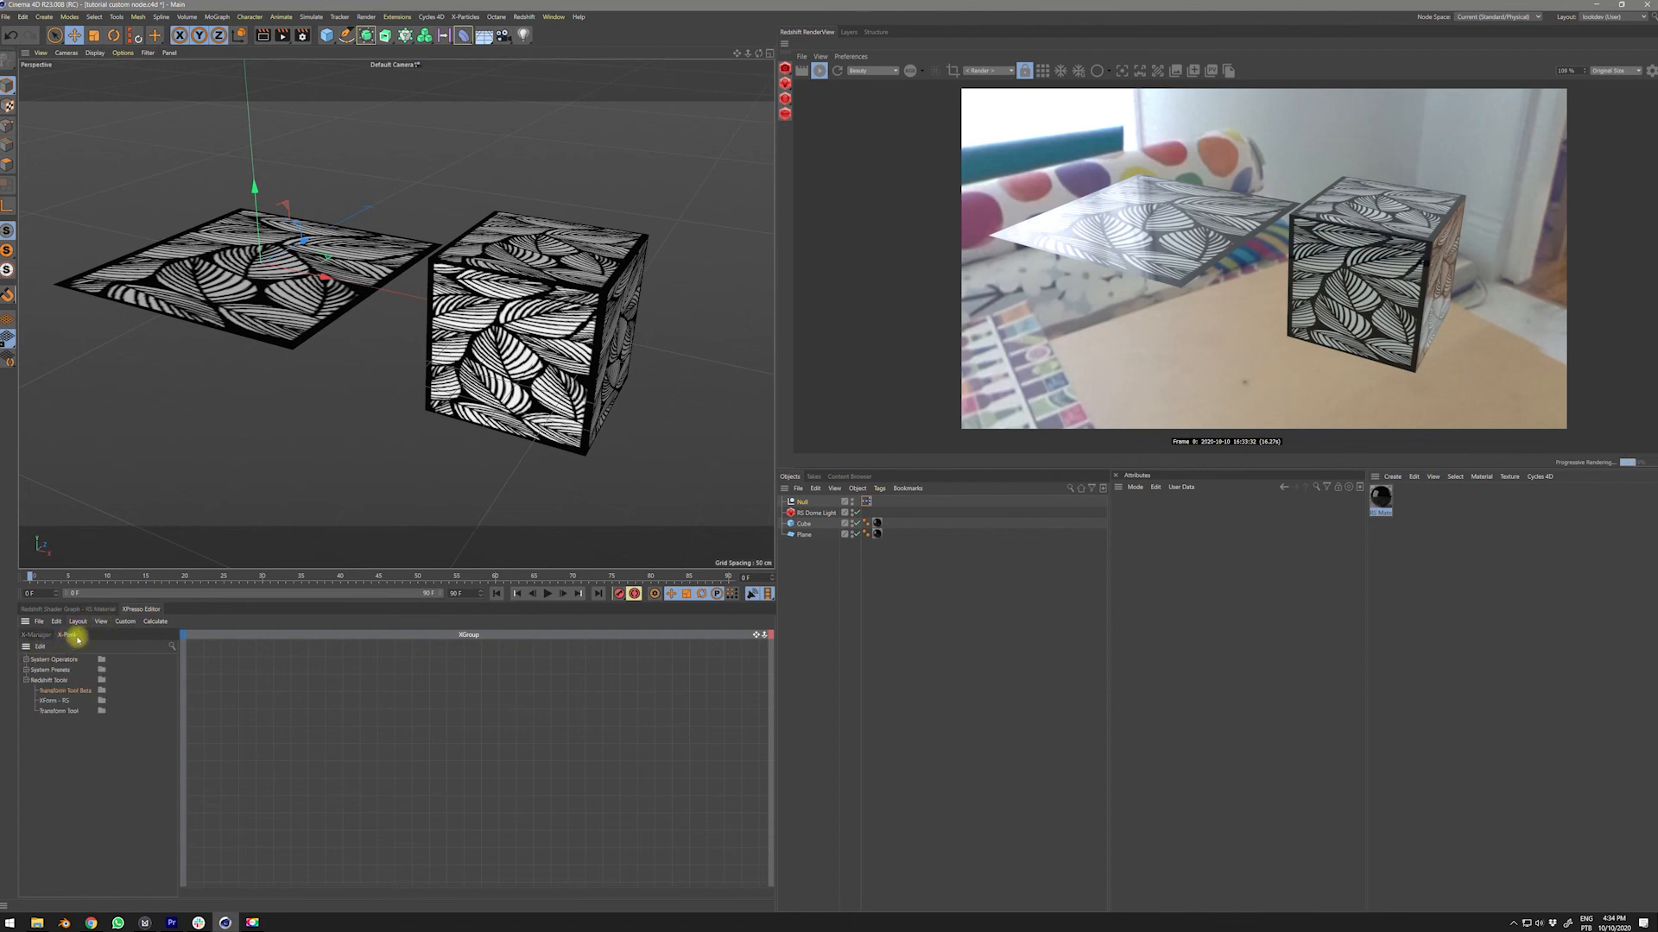
left_click(27, 680)
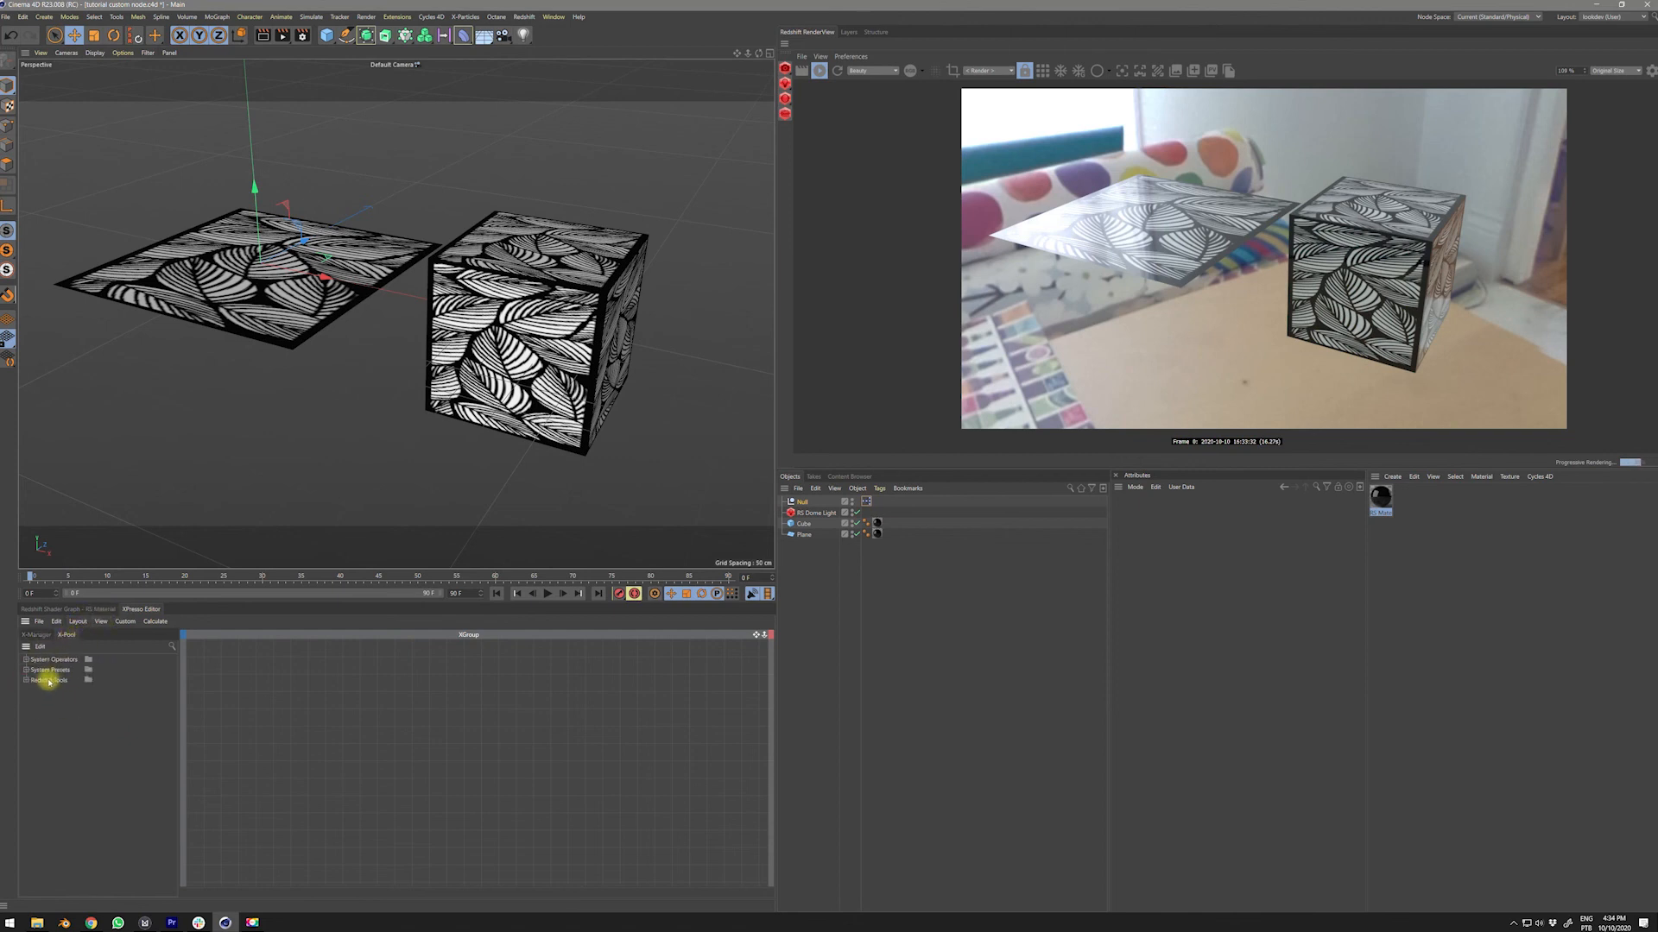
left_click(27, 680)
left_click_drag(60, 690, 427, 777)
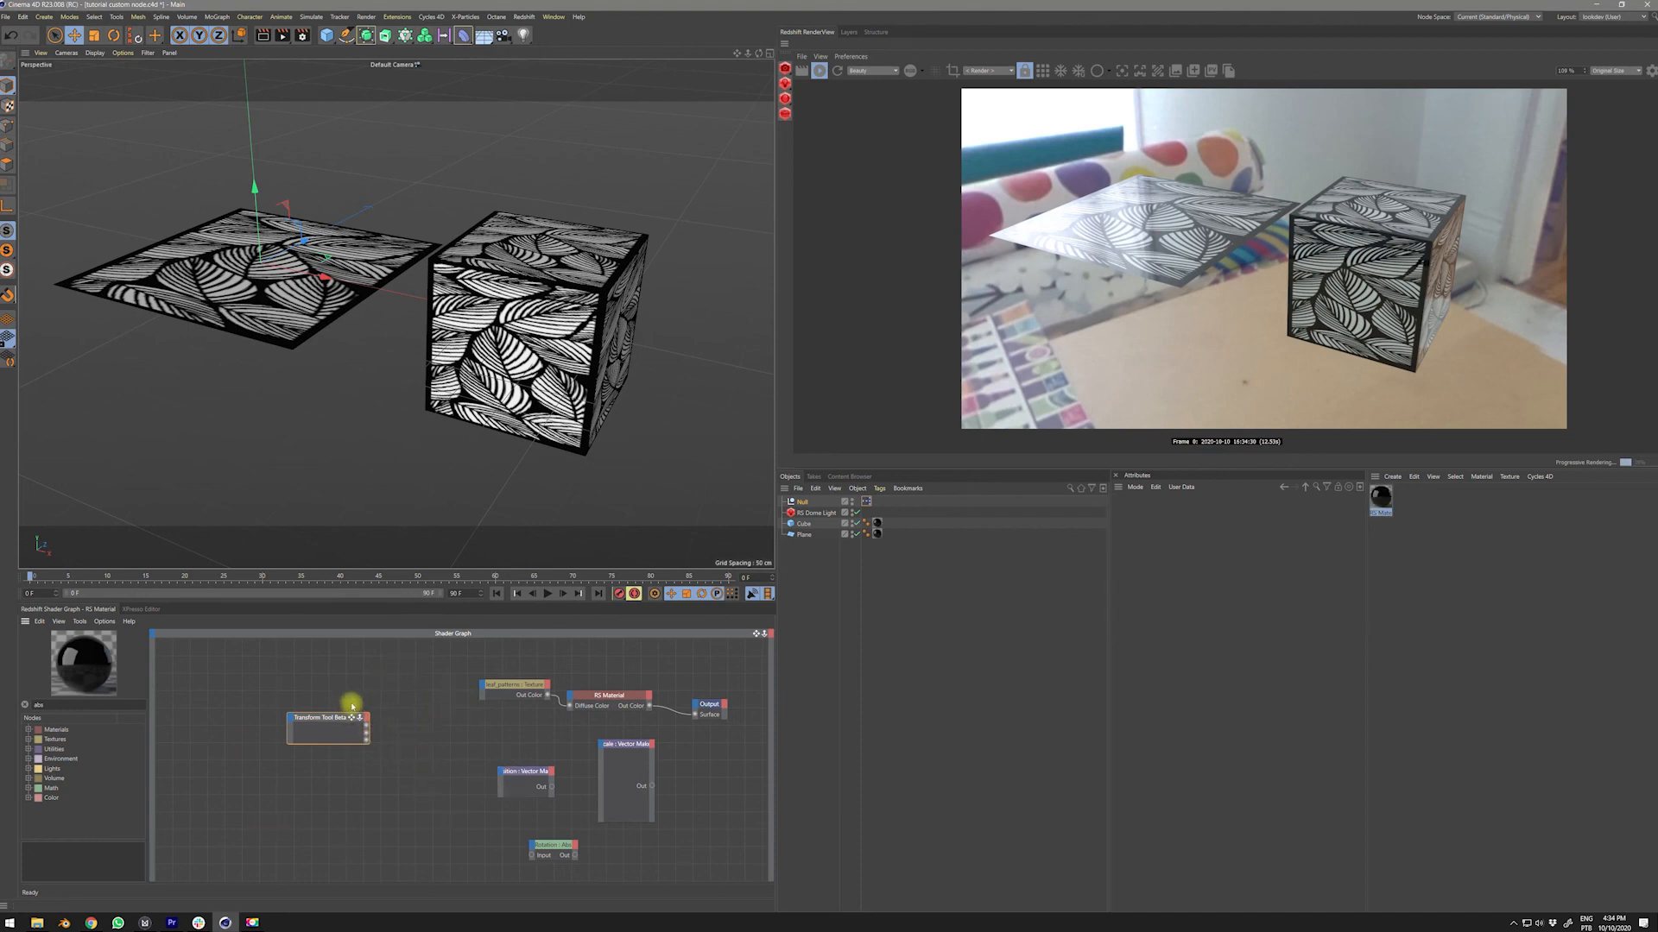
left_click_drag(343, 717, 331, 700)
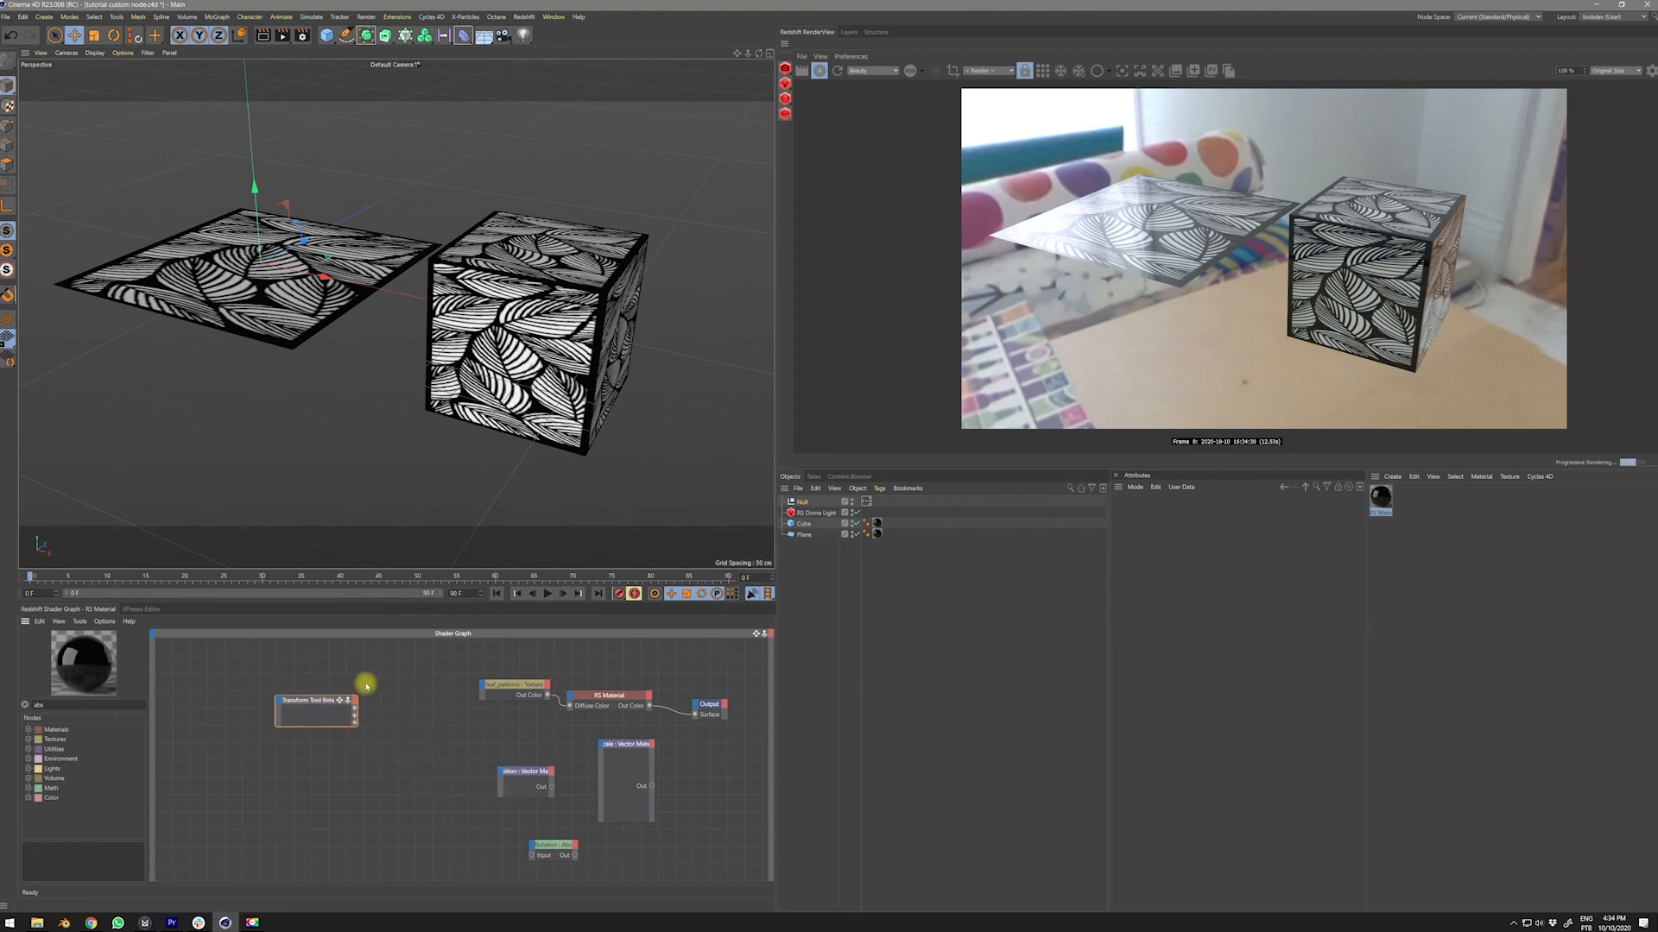